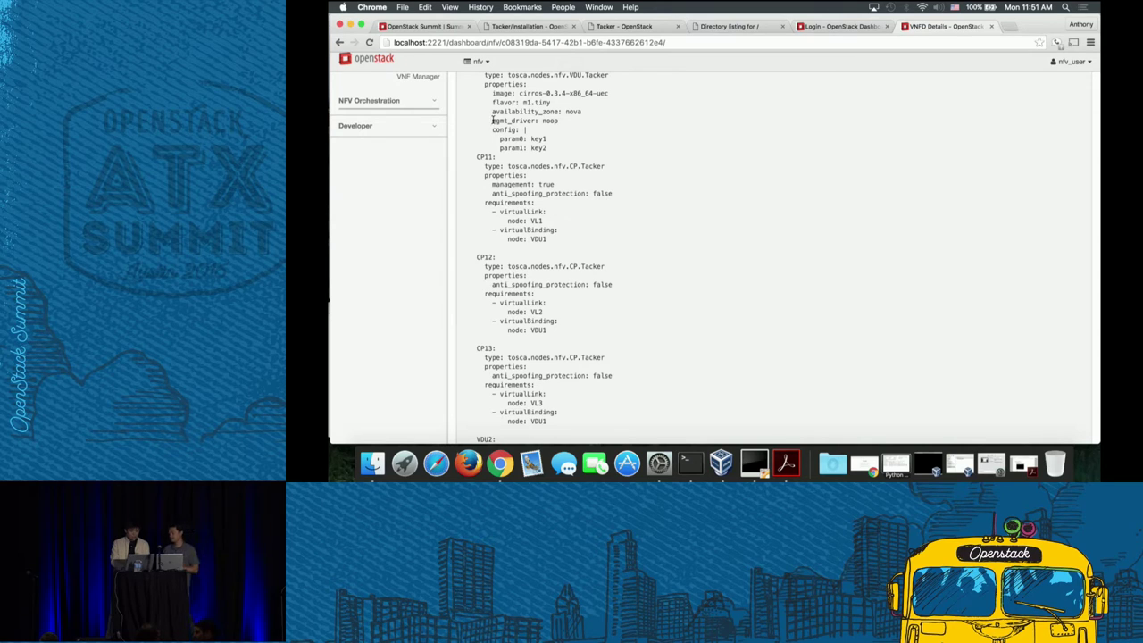
- Scroll through the multi-VDU VNFD template, pointing out its mgmt_driver setting
double_click(505, 120)
click(582, 163)
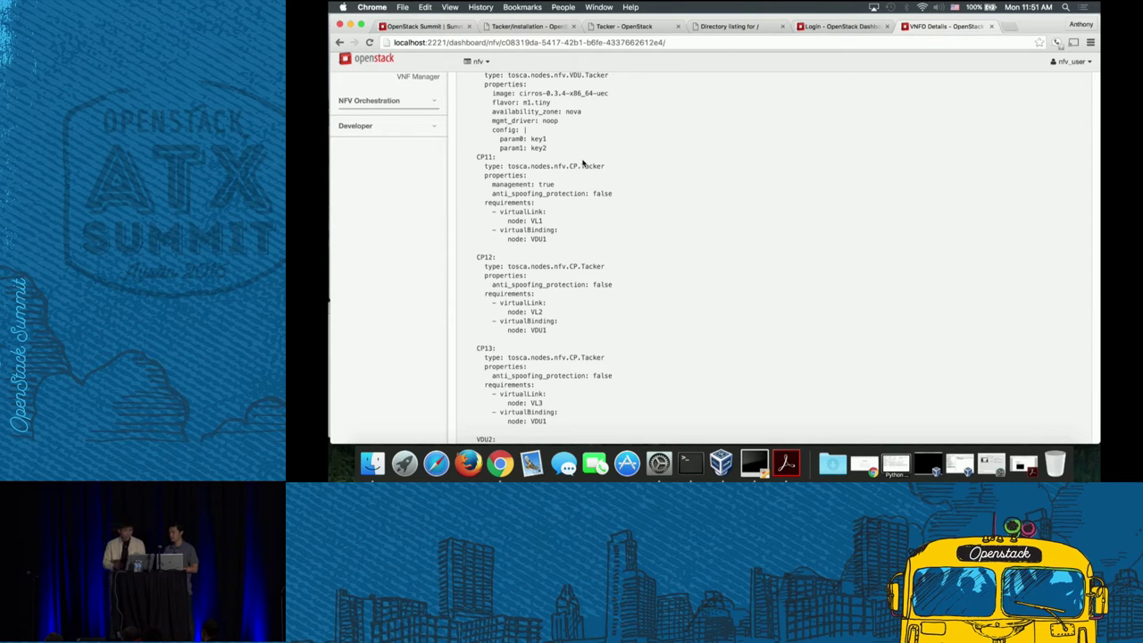
scroll(582, 163, down, 3)
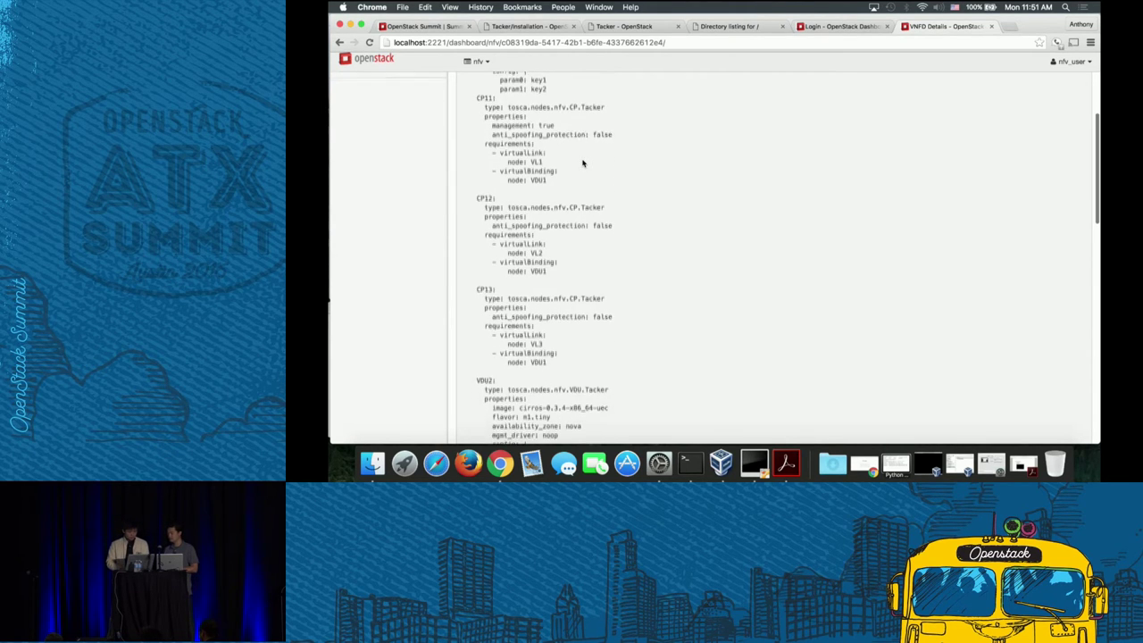
scroll(582, 163, down, 4)
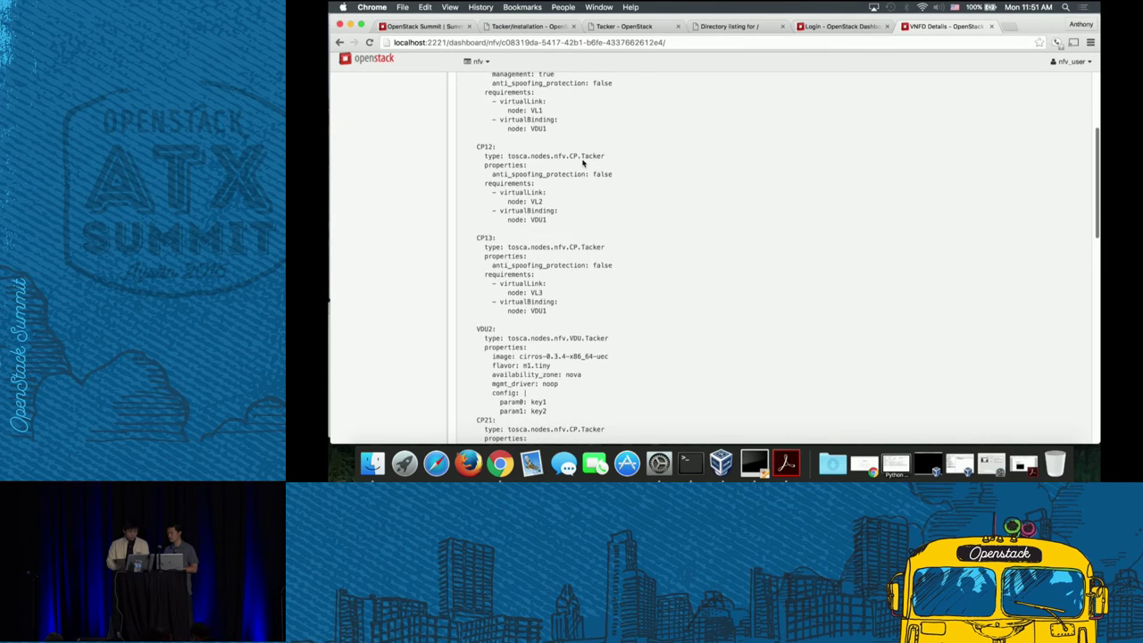
scroll(582, 163, down, 3)
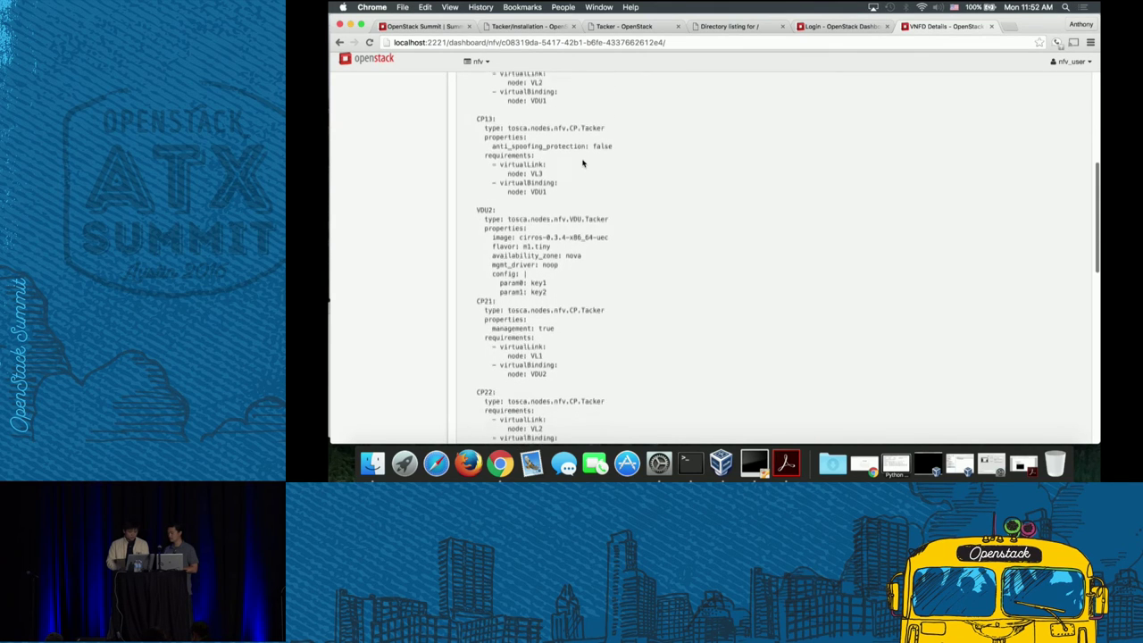
scroll(582, 164, up, 8)
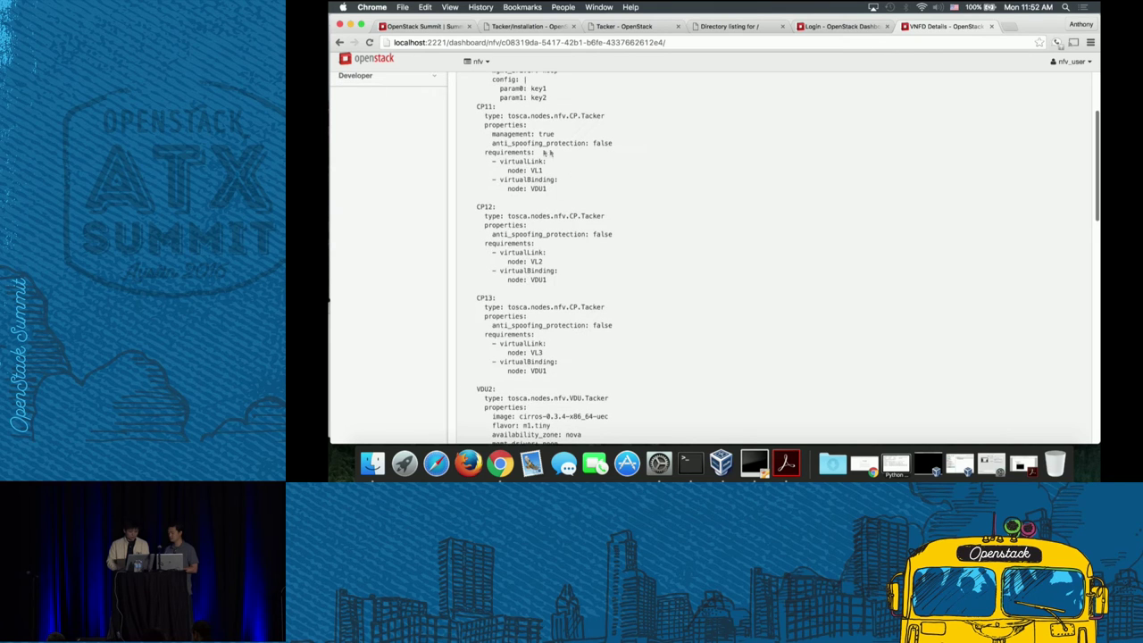
scroll(545, 195, down, 1)
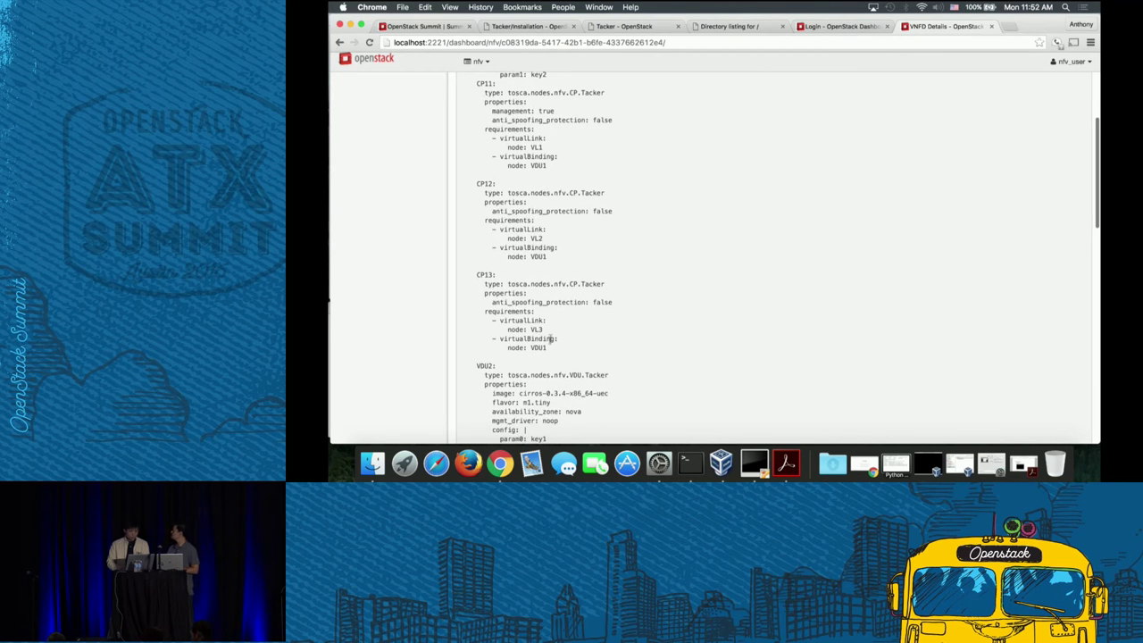
scroll(551, 348, down, 4)
scroll(551, 348, down, 5)
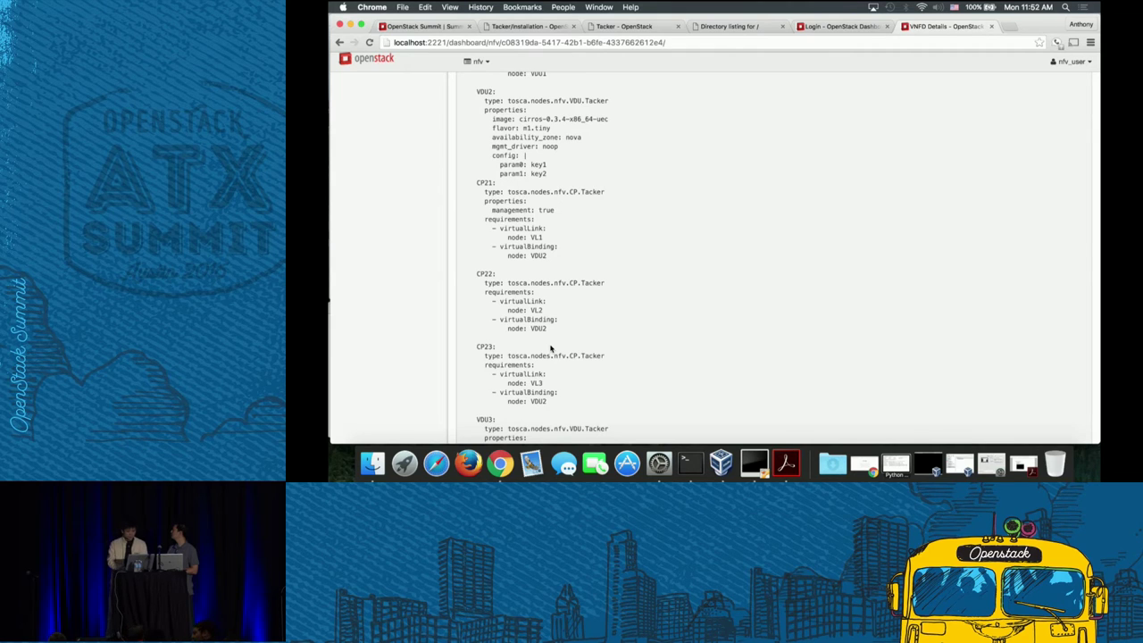
scroll(549, 349, down, 10)
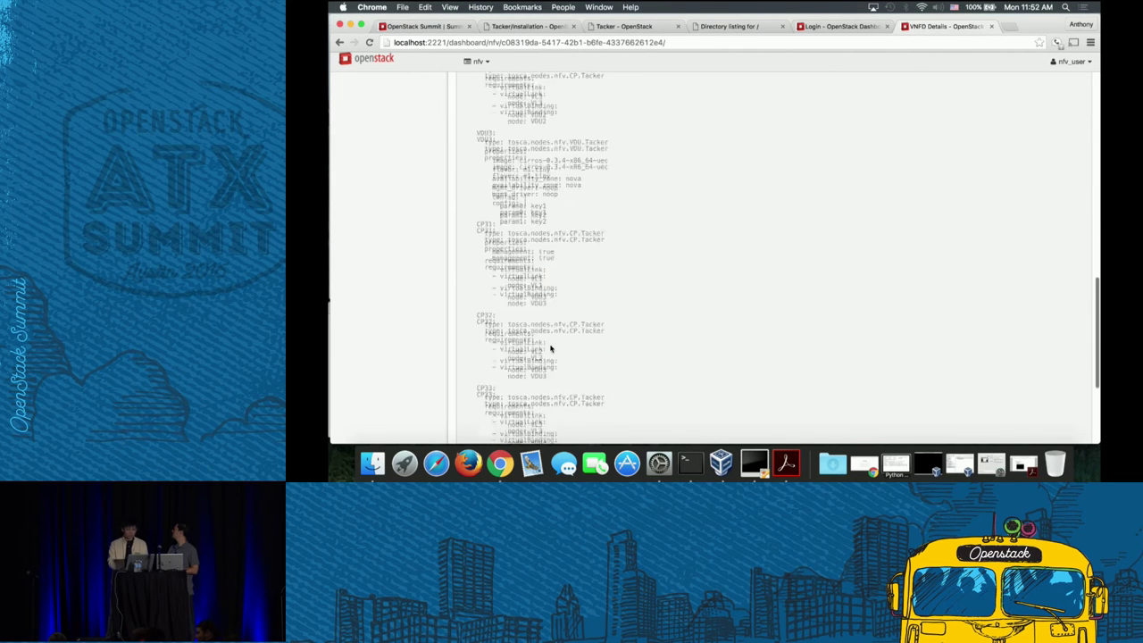
scroll(550, 348, down, 5)
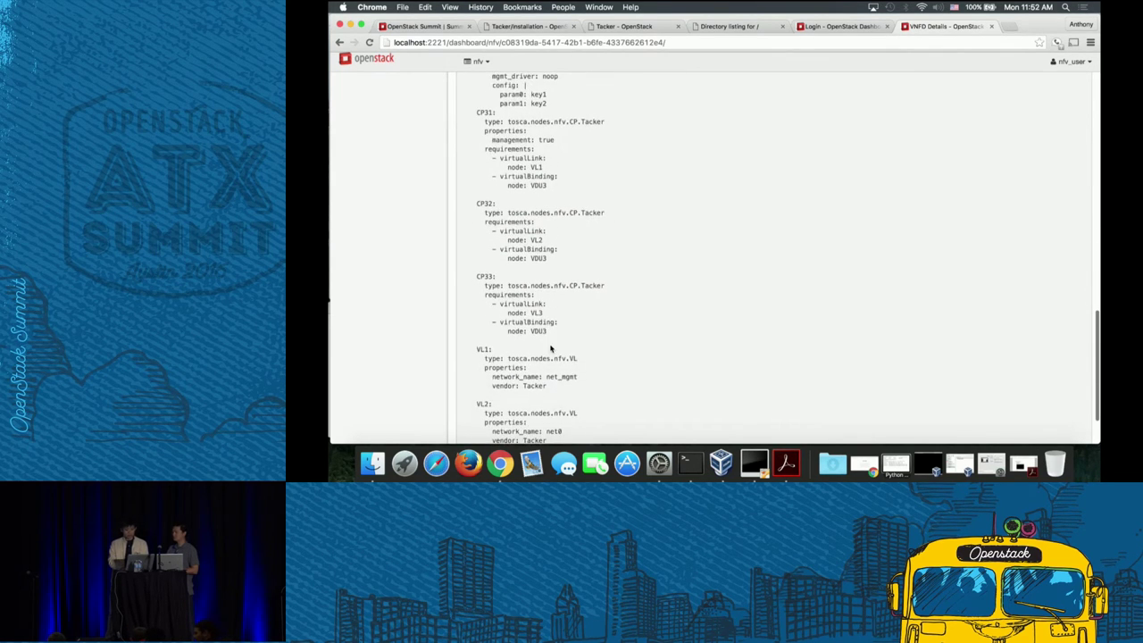
scroll(550, 348, down, 3)
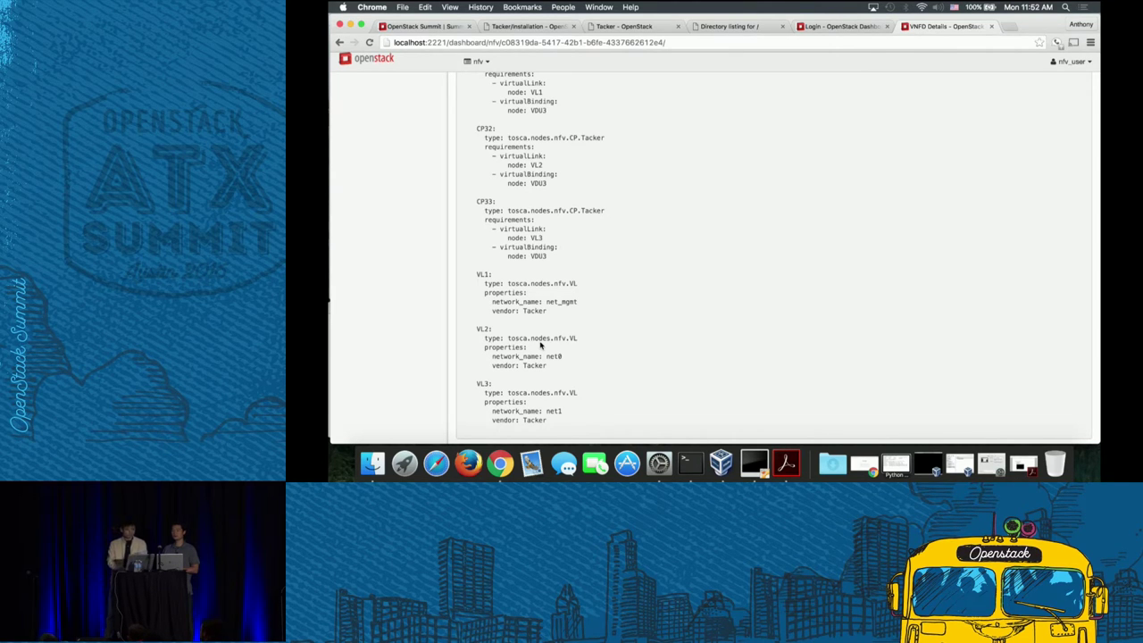
scroll(624, 281, up, 15)
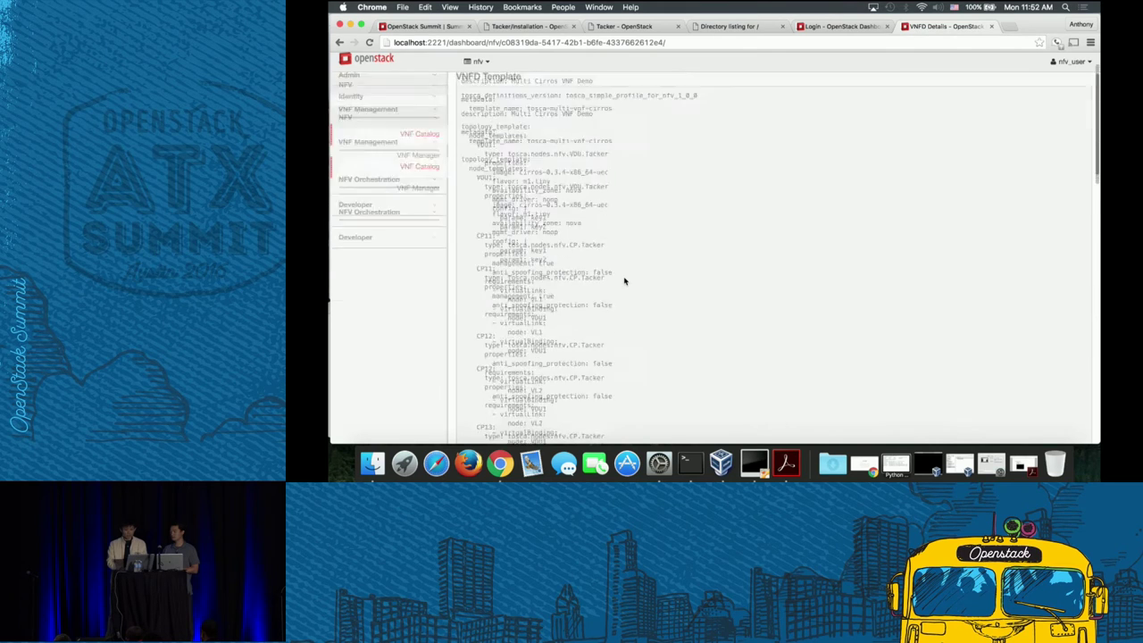
- Deploy VNF 'multi-cirros-vnfd' from the cirros-vnfd-multi-vdu catalog entry in VNF Manager
click(422, 228)
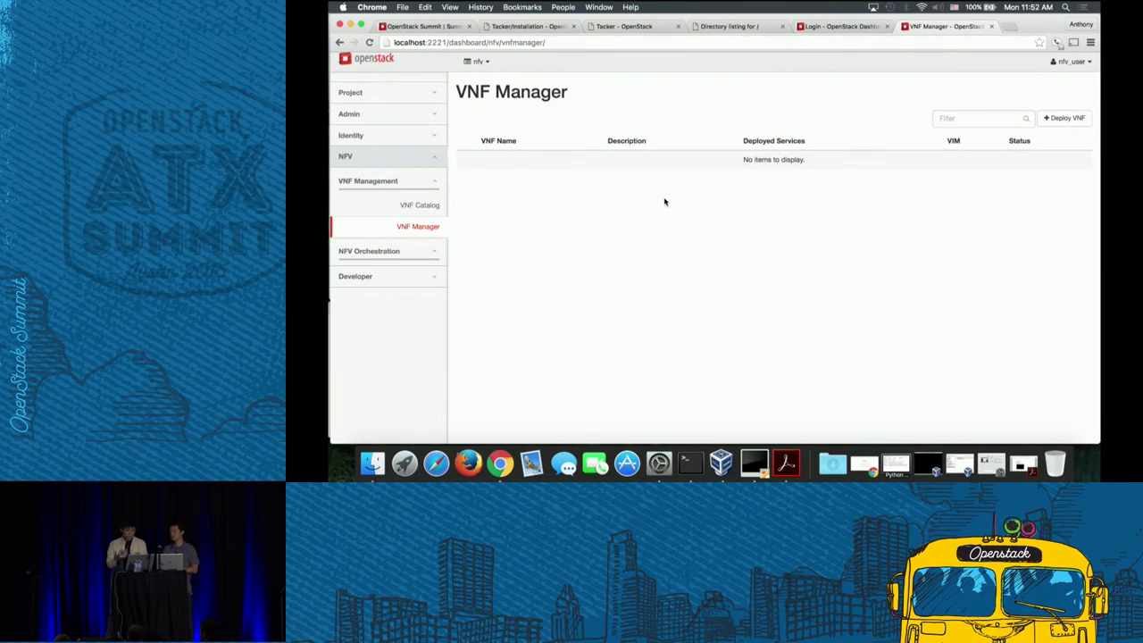
click(1063, 117)
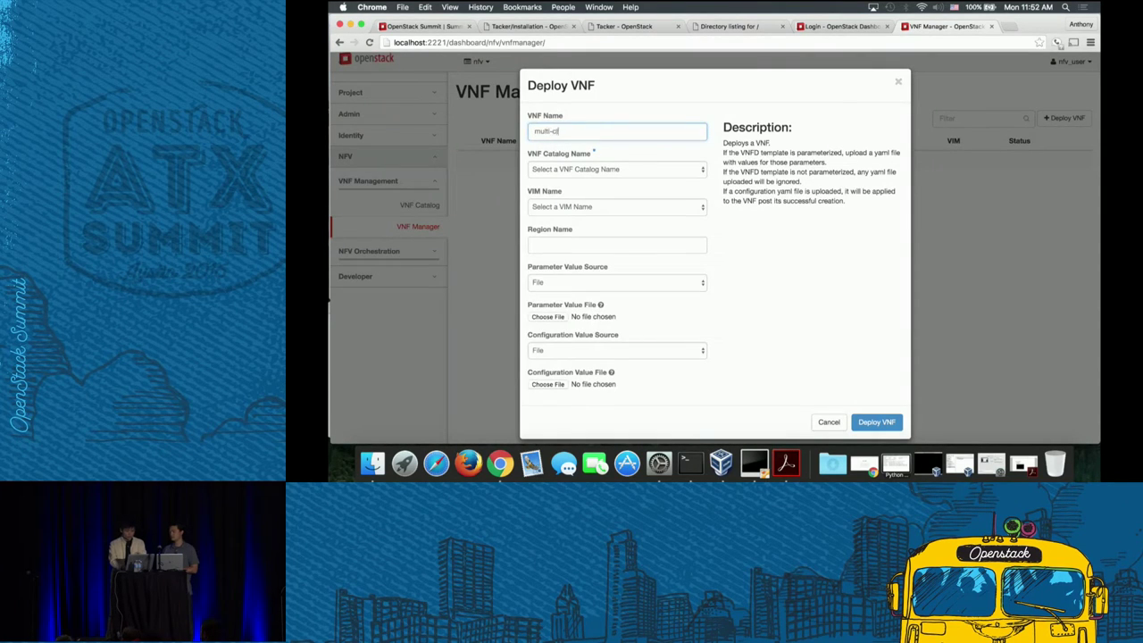
text(multi-cirros-vnfd)
click(637, 171)
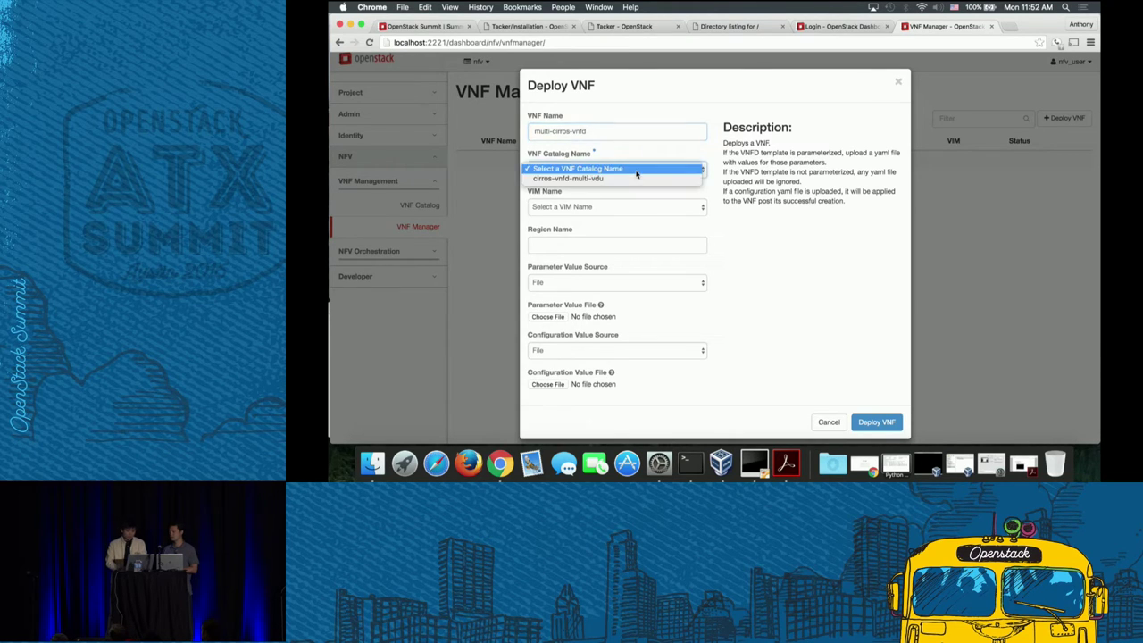
click(596, 179)
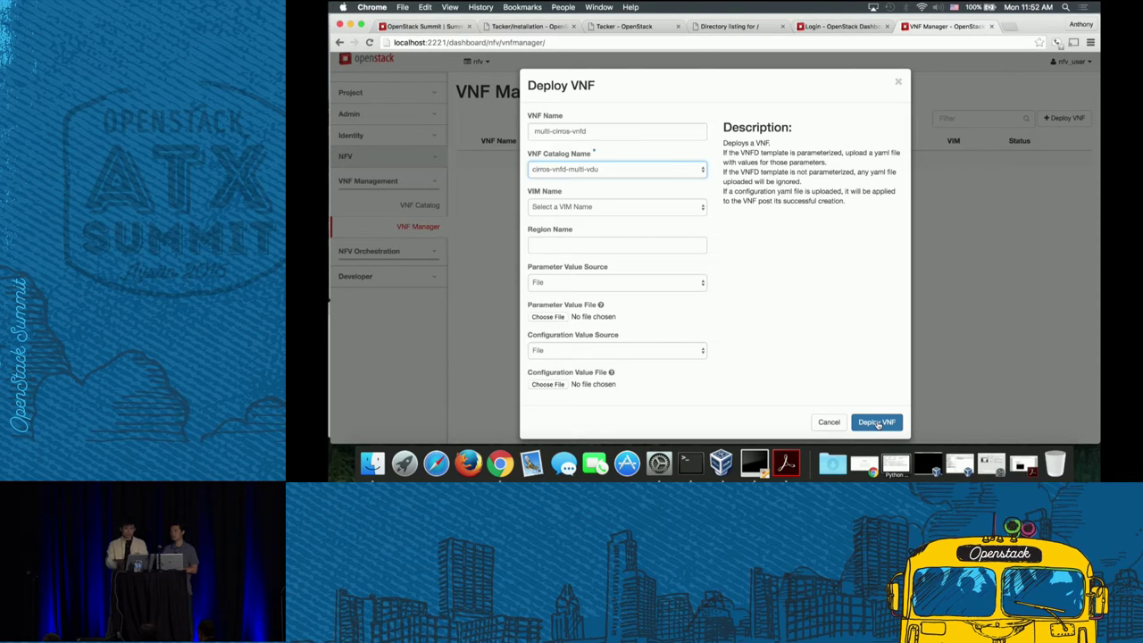
click(878, 424)
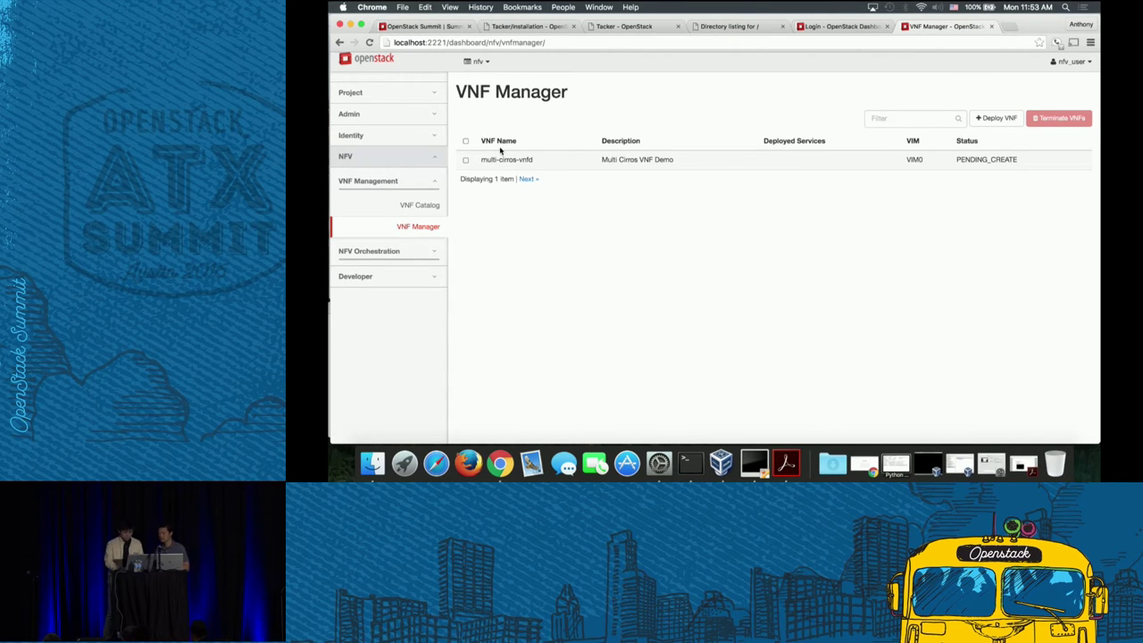
- From Project > Compute > Instances, open the VDU2 instance's Console tab
click(433, 91)
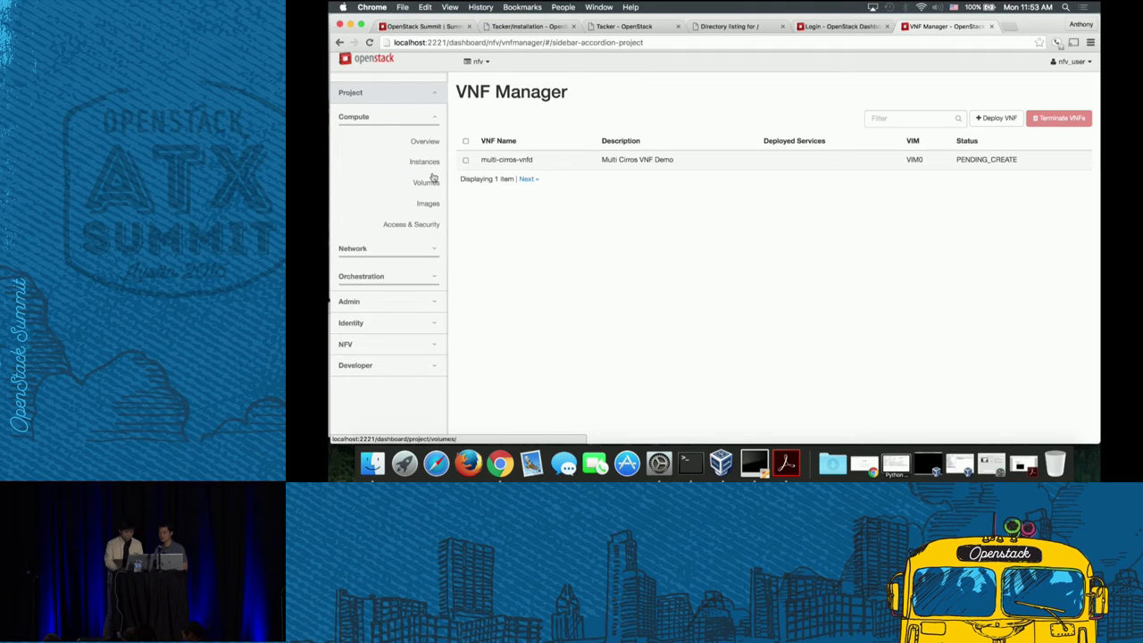
click(424, 162)
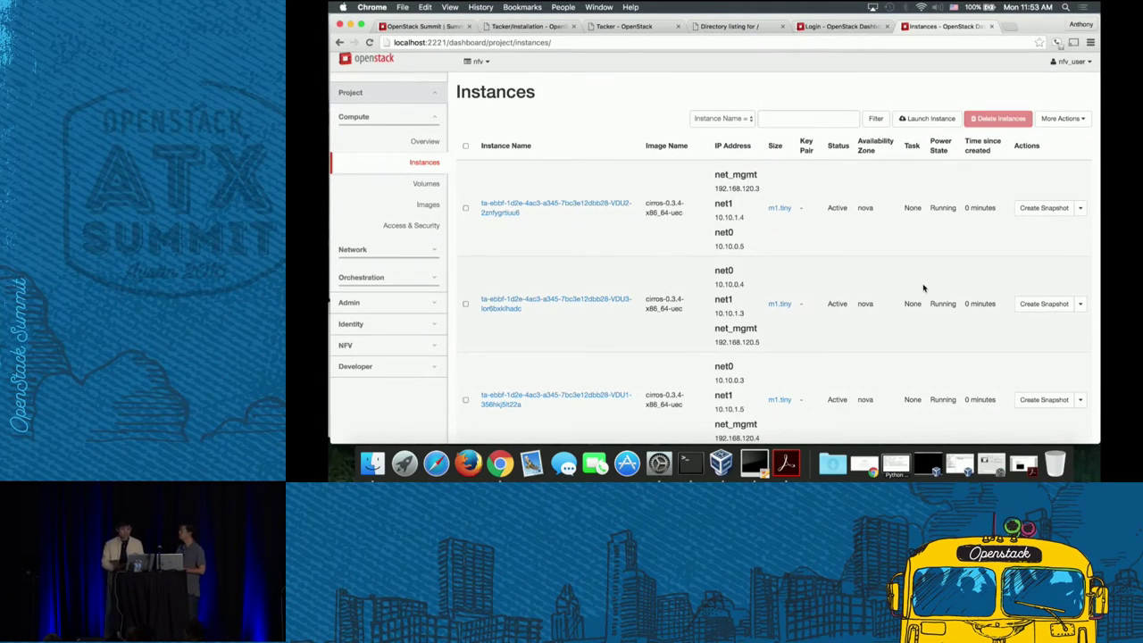
scroll(924, 286, down, 2)
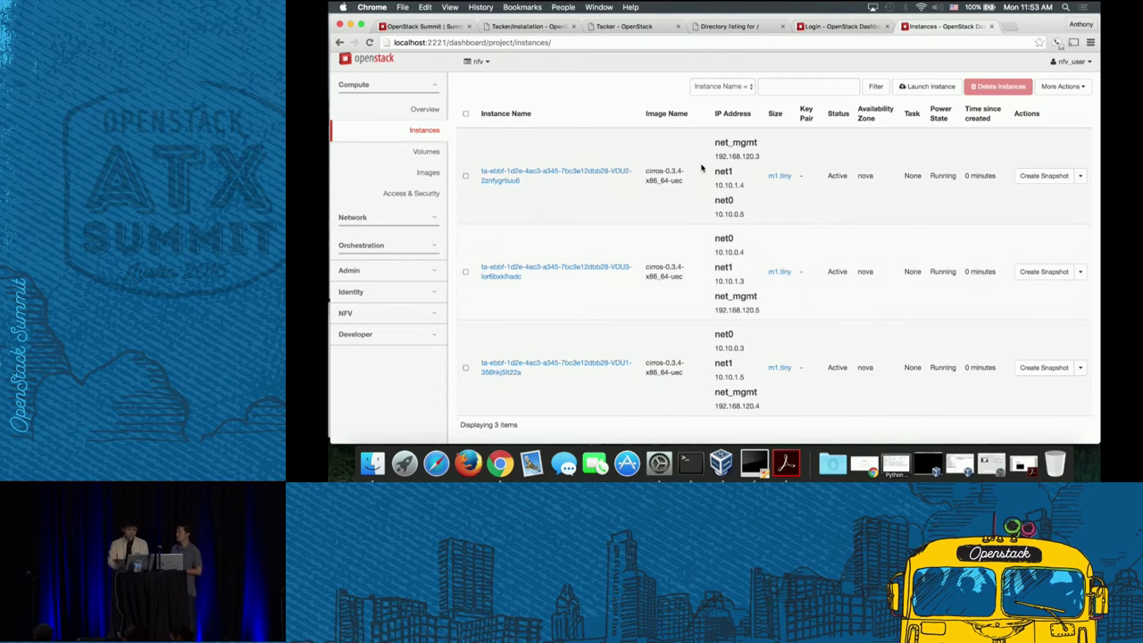
click(581, 173)
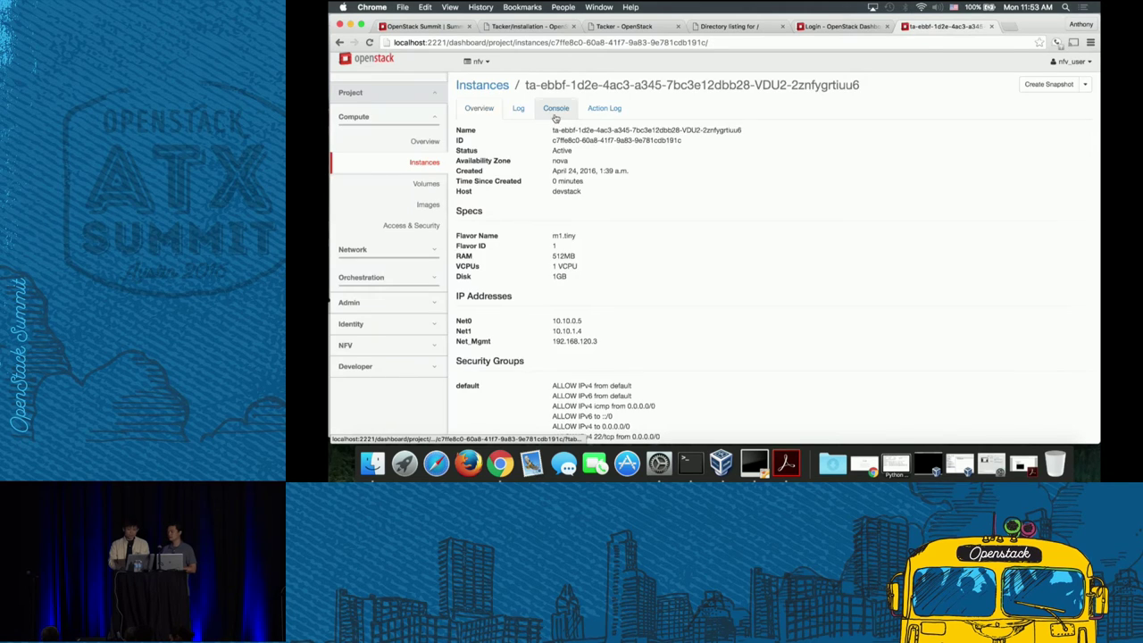
click(555, 115)
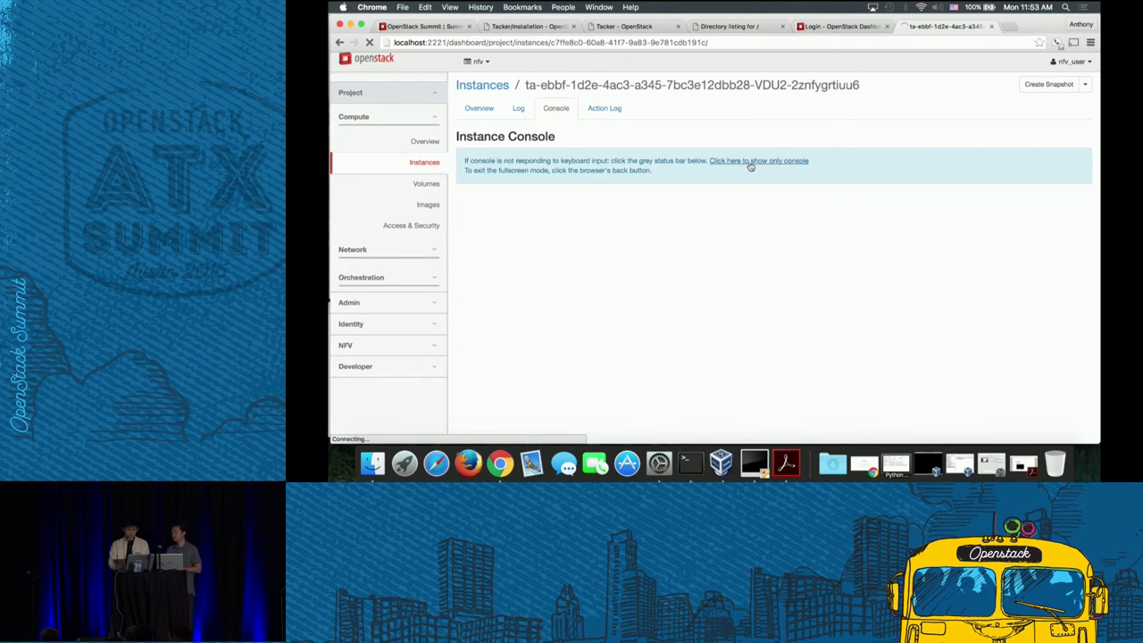
right_click(750, 166)
- Load the console-only view in a new tab, using localhost in place of 10.0.2.15
click(776, 169)
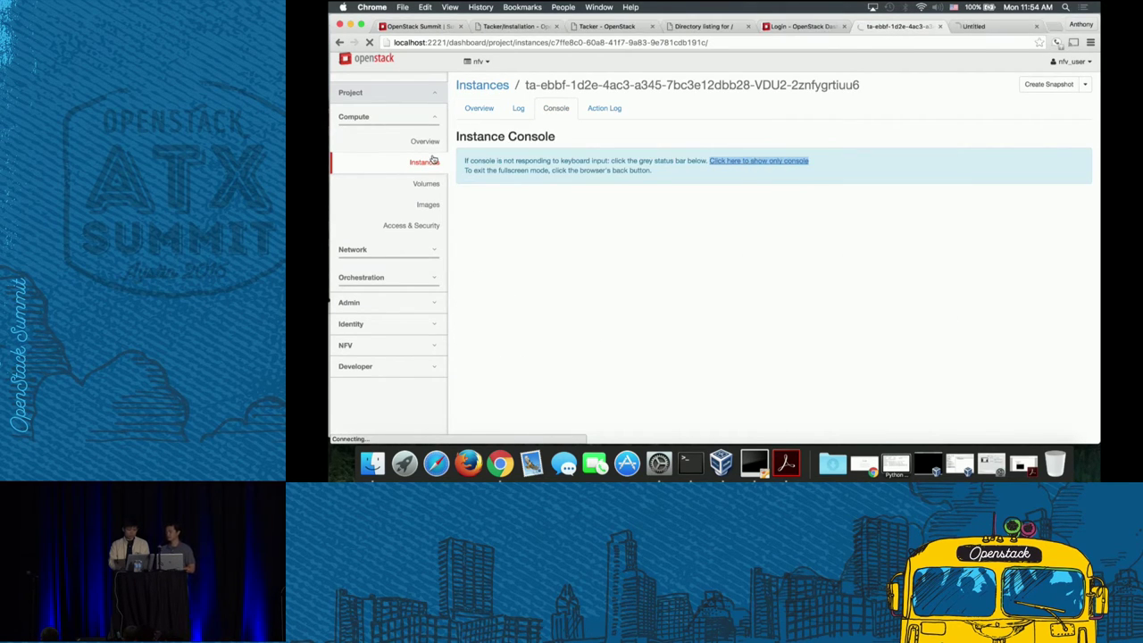
click(424, 163)
key(ctrl+Tab)
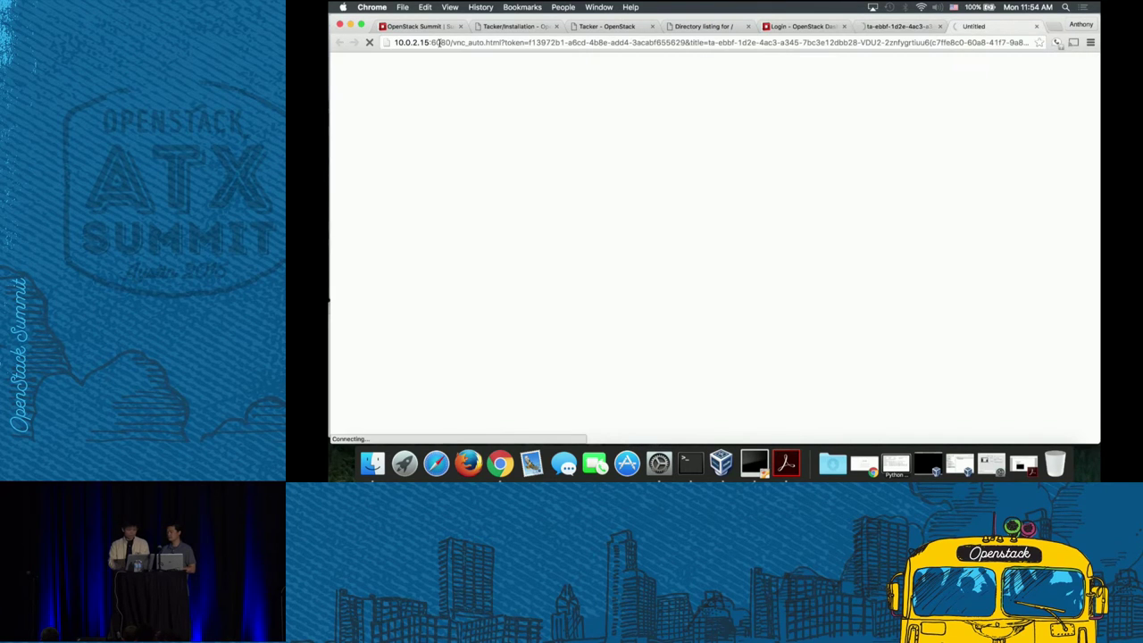
double_click(427, 42)
text(localhost)
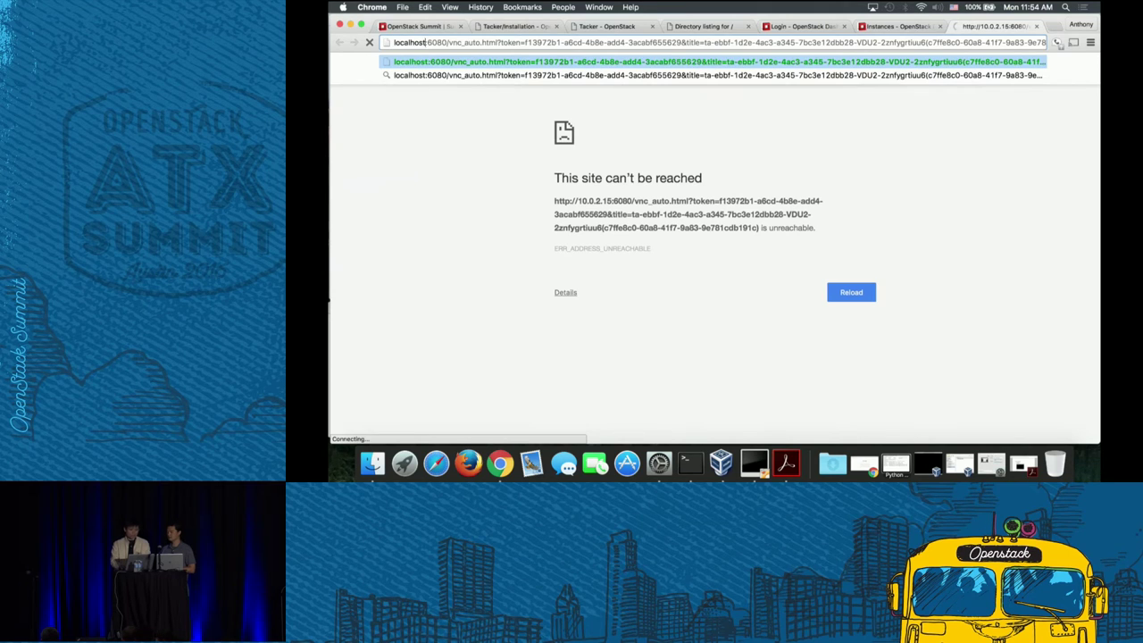
key(Return)
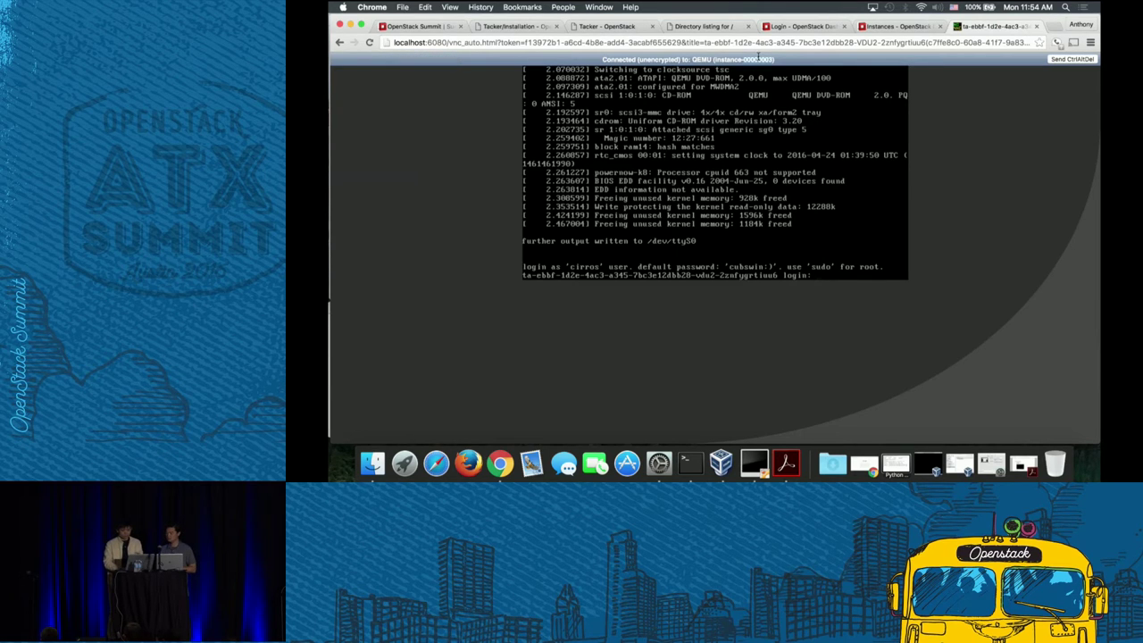
- Log in as cirros and run ifconfig, showing eth0 at 192.168.120.3
key(Return)
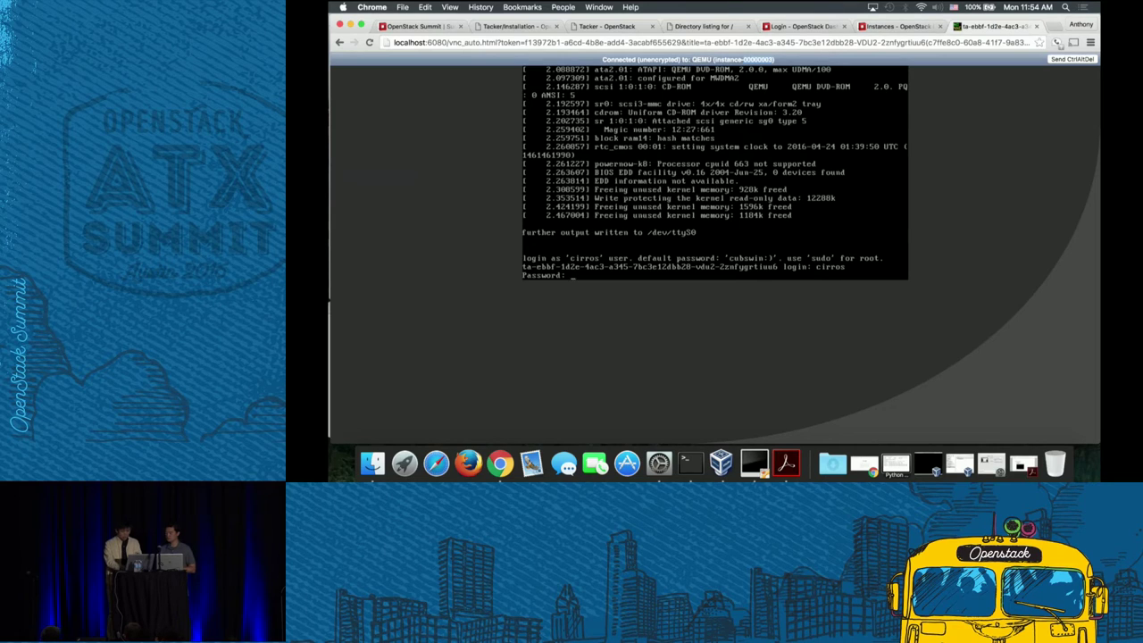
key(Return)
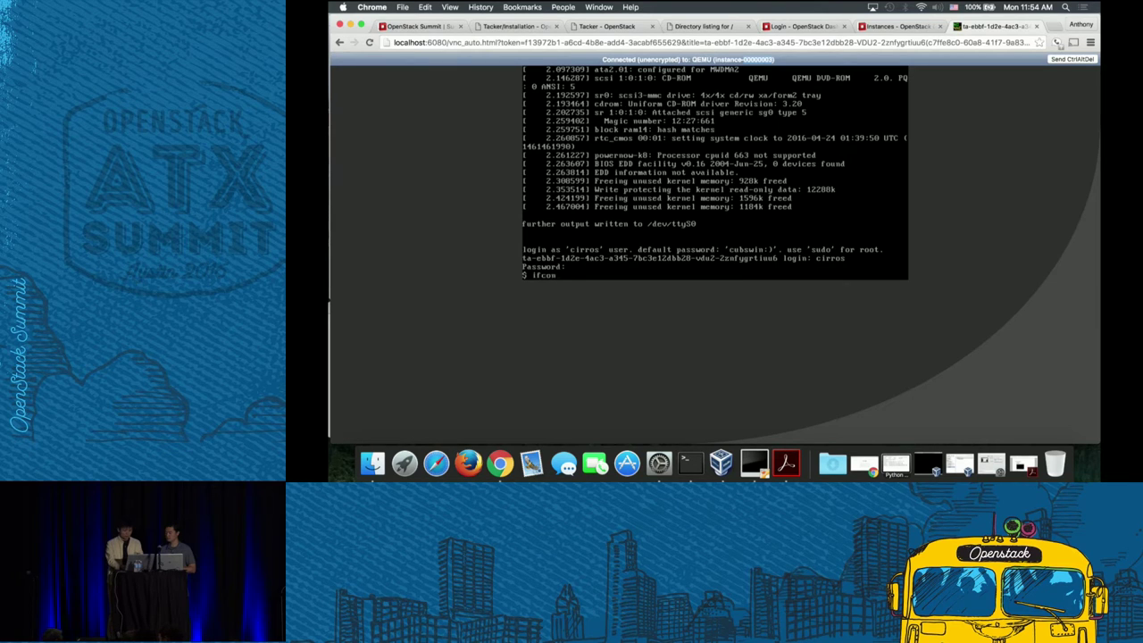
text(ifconfig)
key(Return)
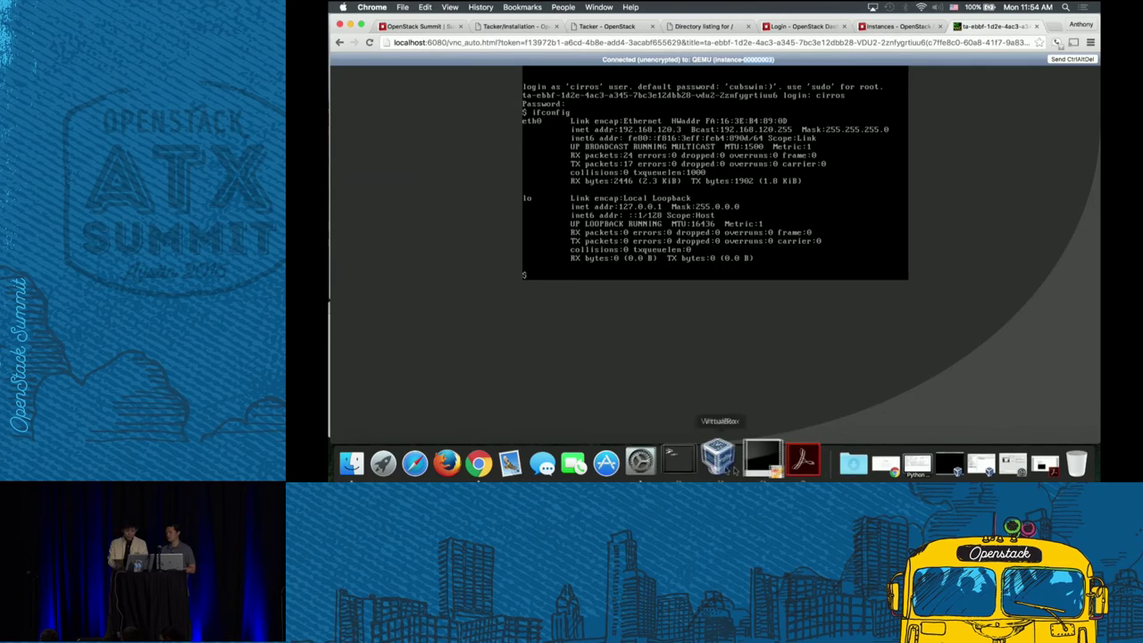
- Check with tacker vnf-list that multi-cirros-vnfd is ACTIVE, and ping 192.168.120.3 briefly
click(689, 463)
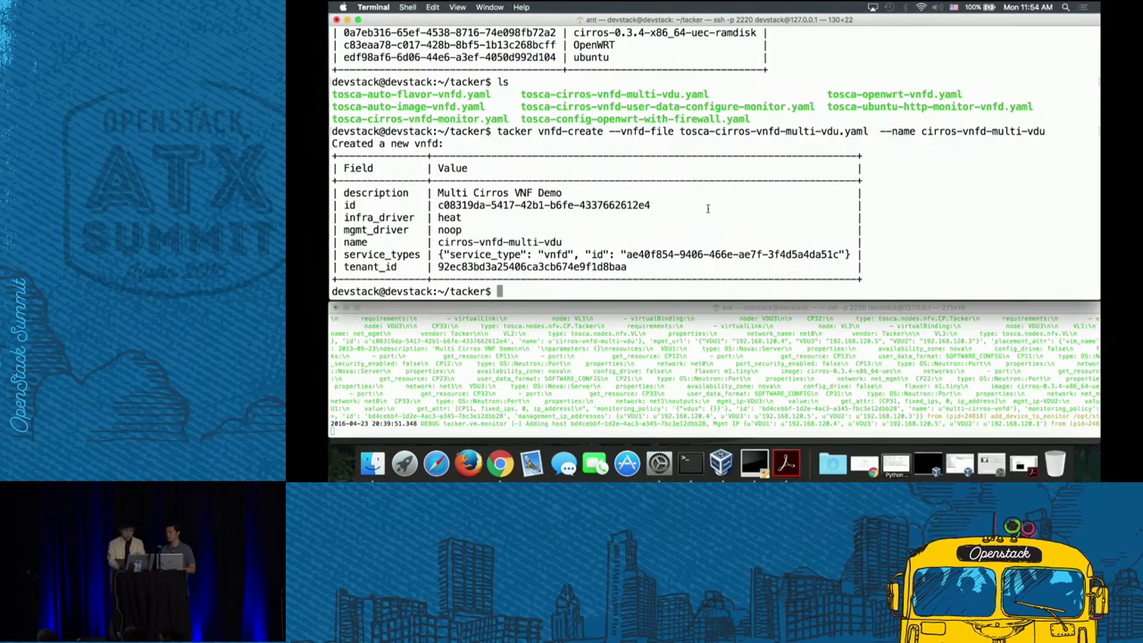
text(tacker vnf-l)
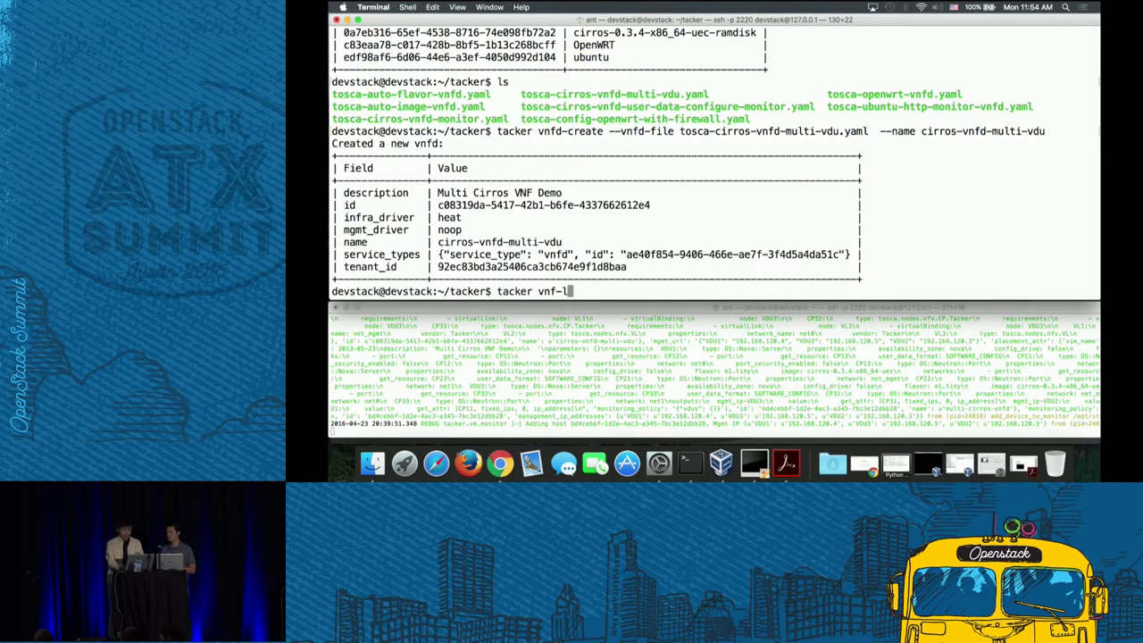
text(ist)
key(Return)
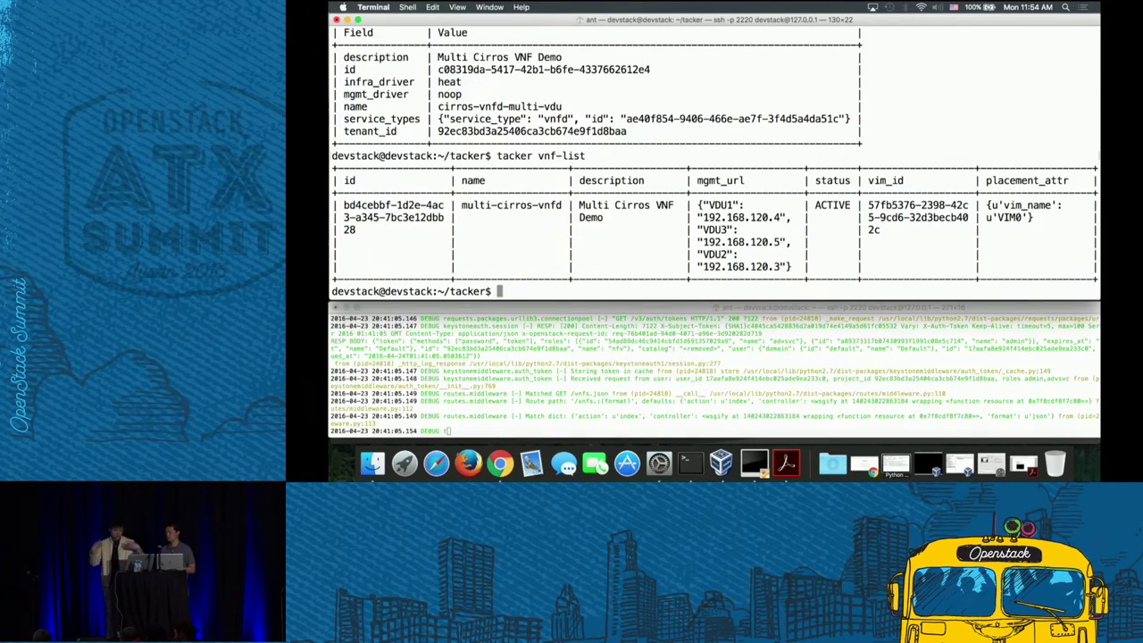
text(ping )
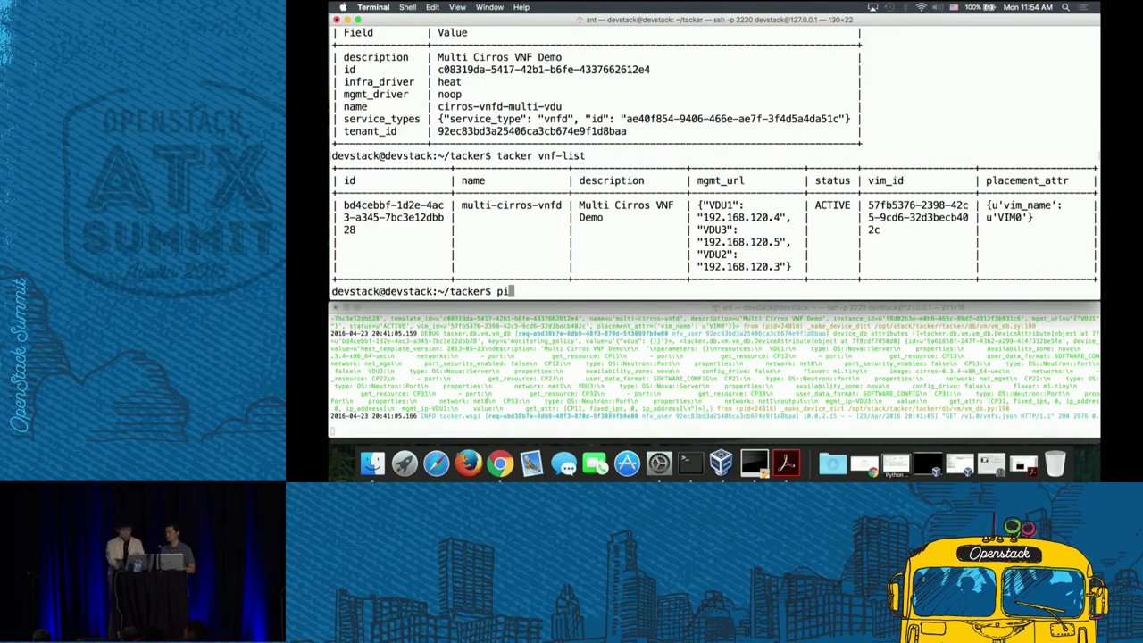
text(192.16)
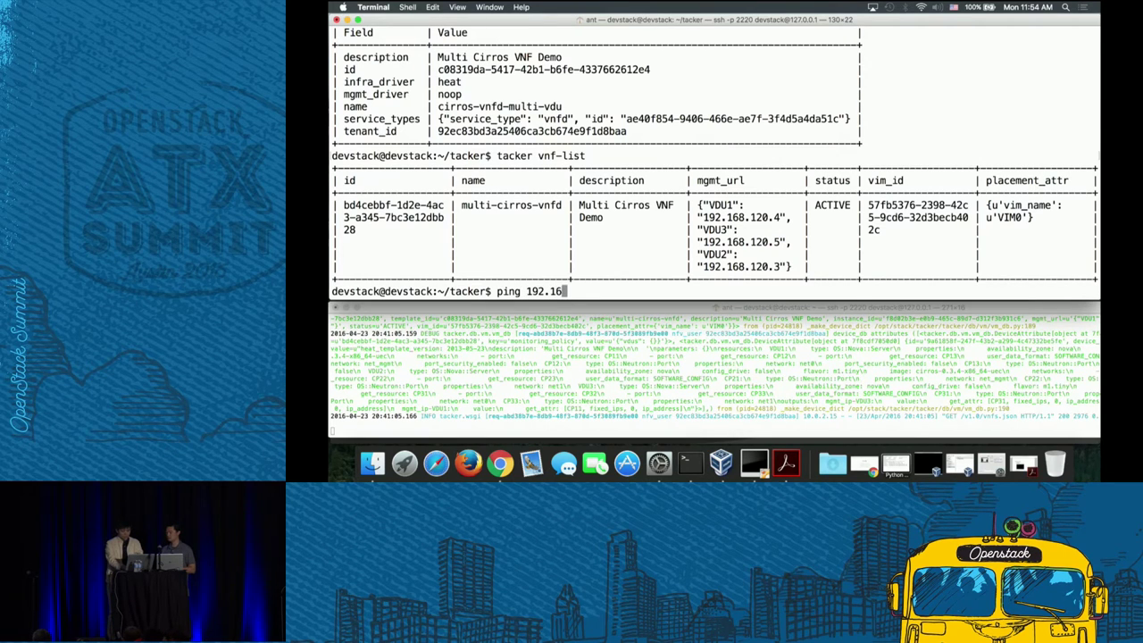
text(8.120.3)
key(Return)
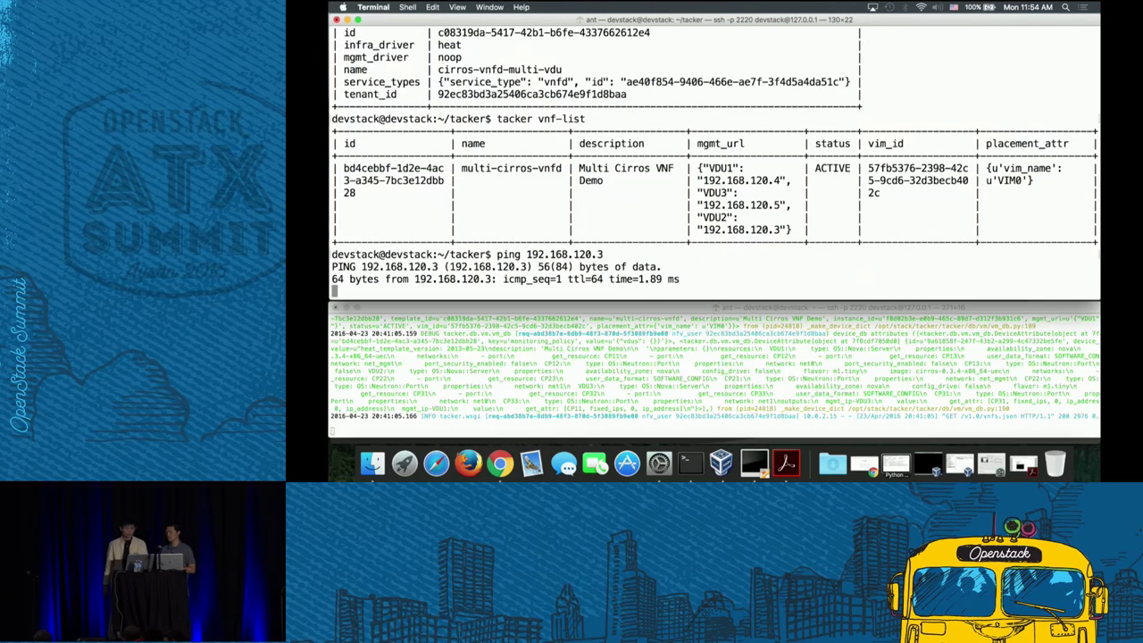
key(ctrl+c)
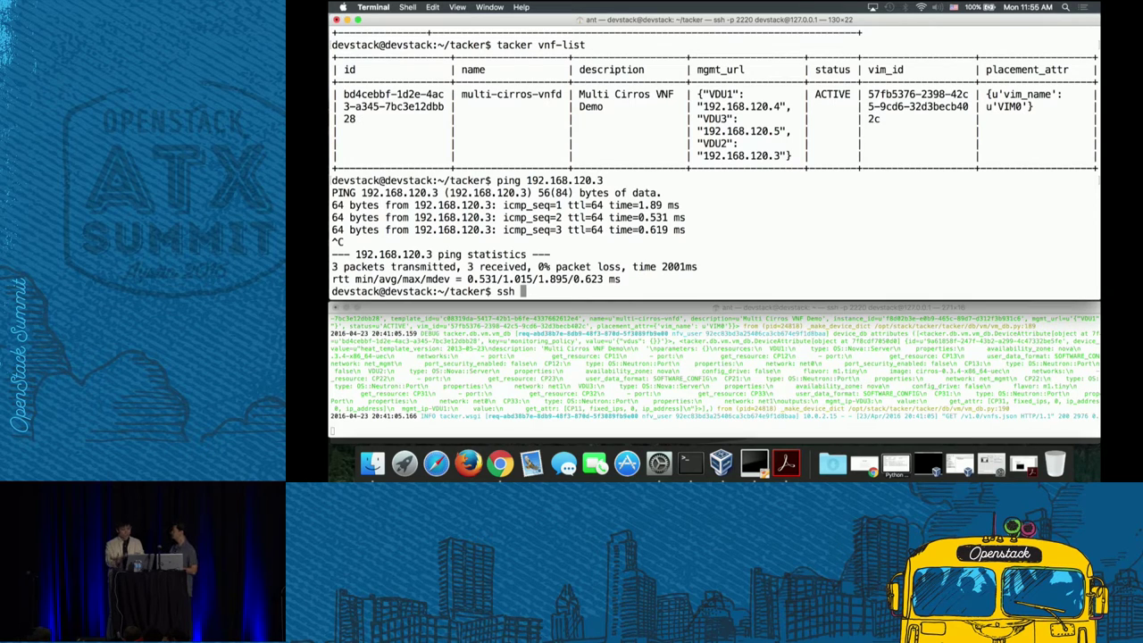
text(os)
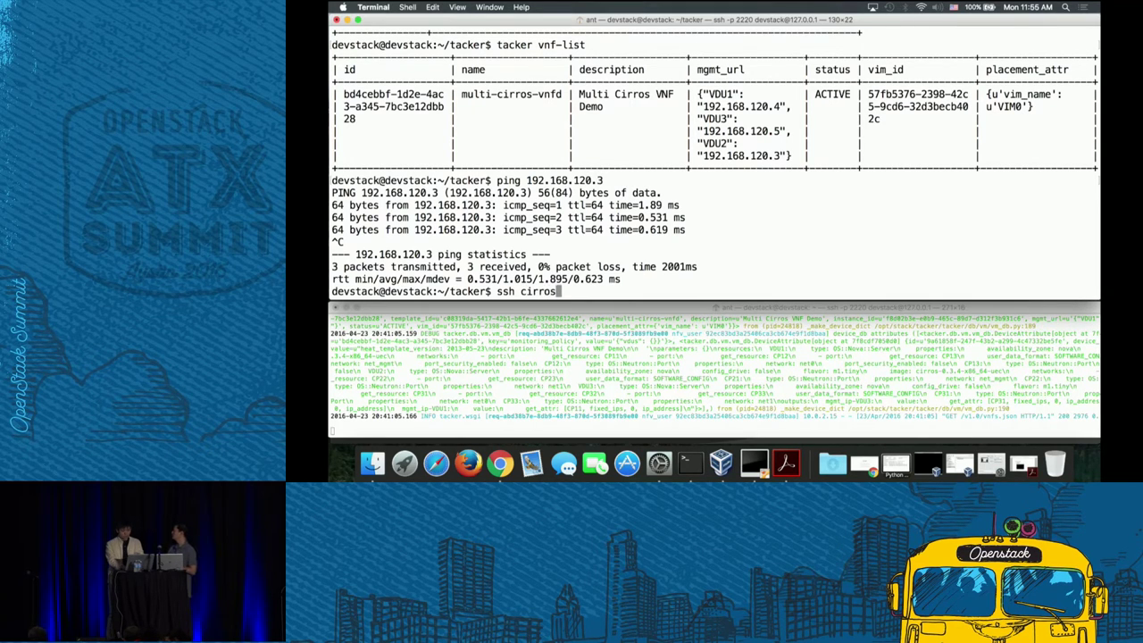
text(@192.168)
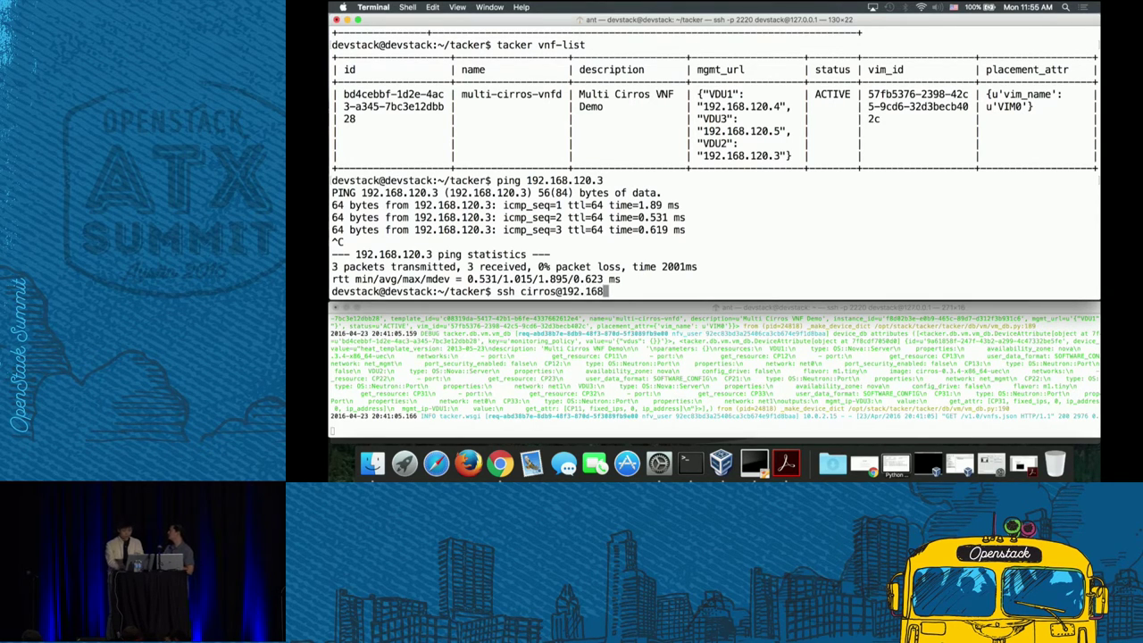
text(.120.3)
key(Return)
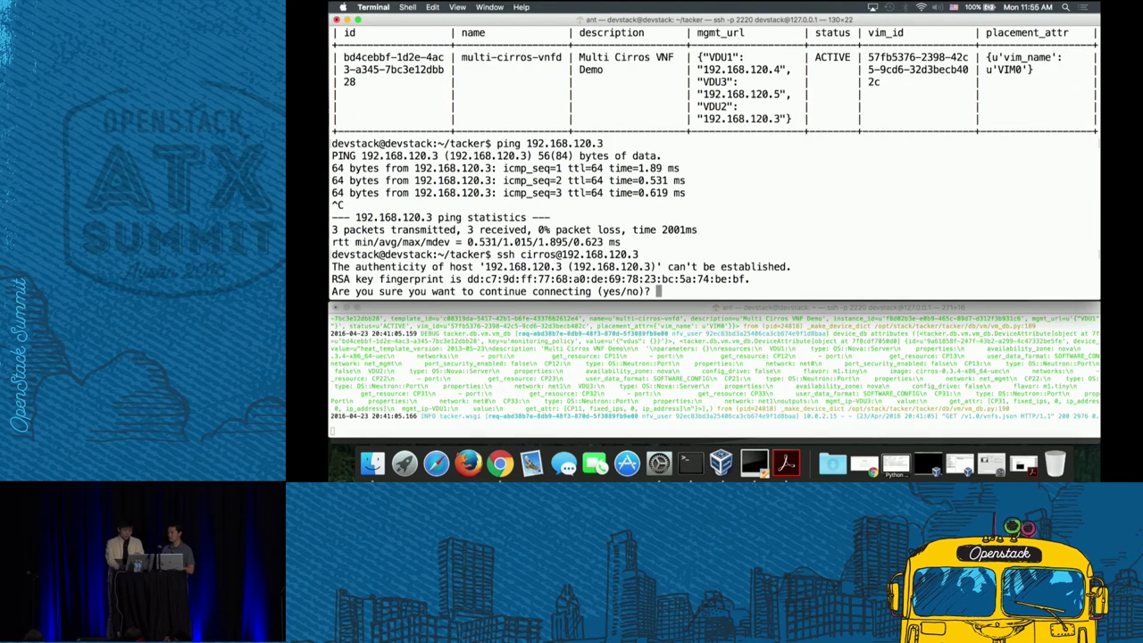
text(yes)
key(Return)
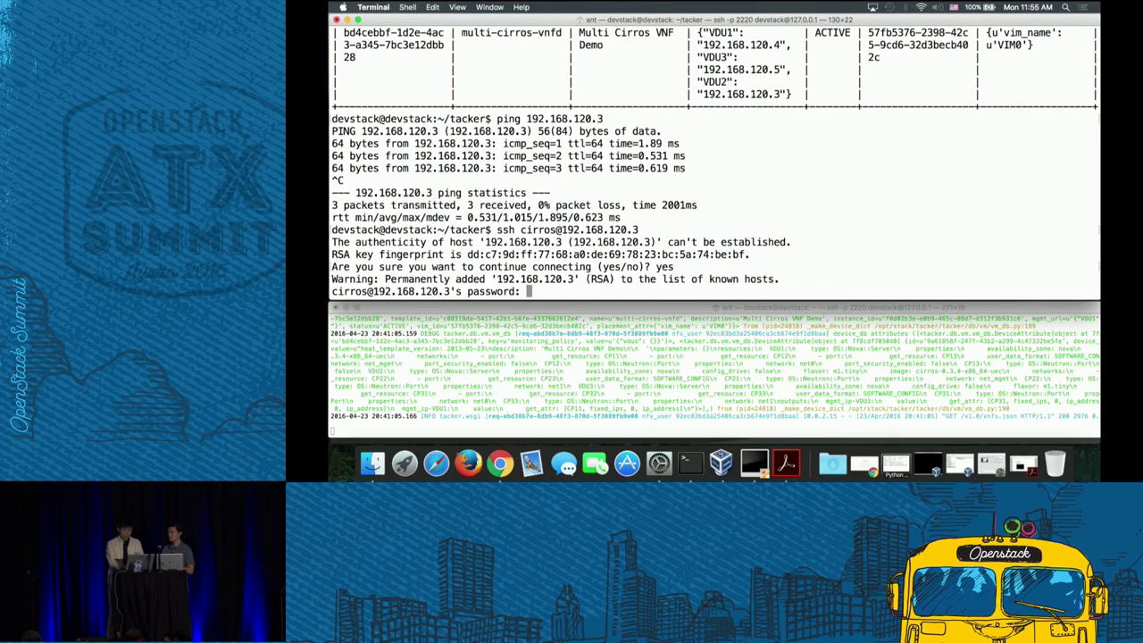
key(Return)
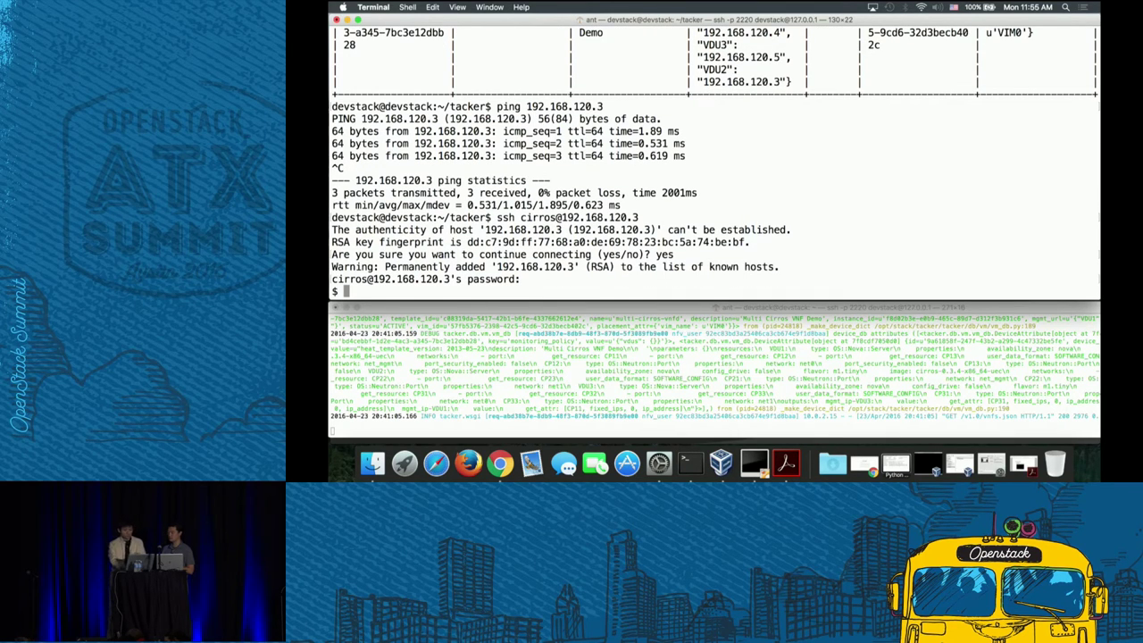
text(ifconfig)
key(Return)
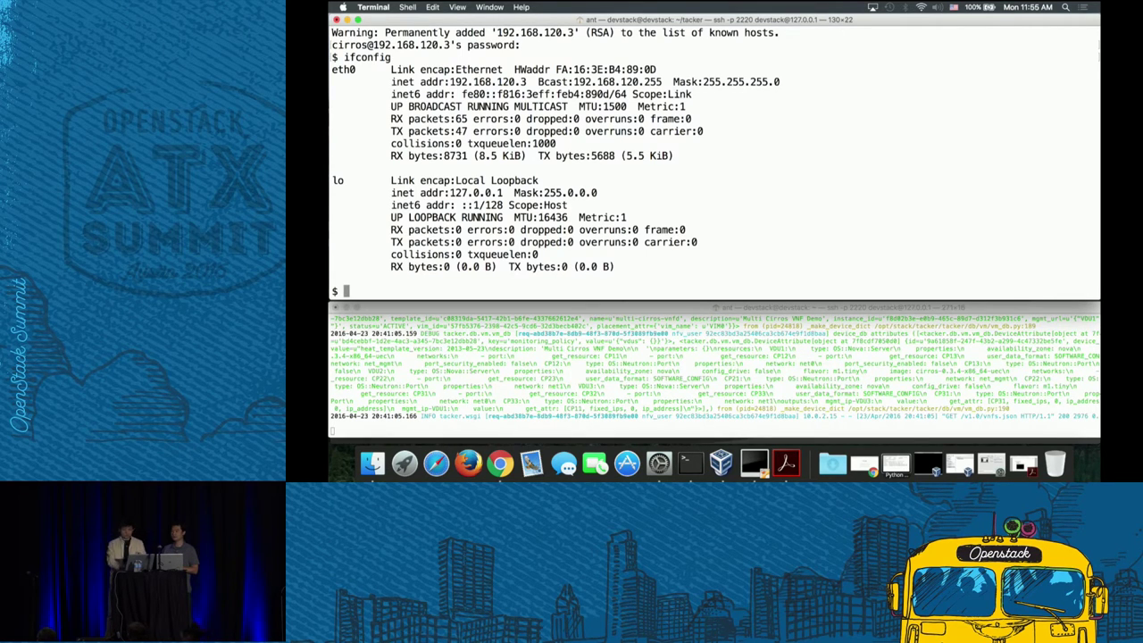
text(xit)
key(Return)
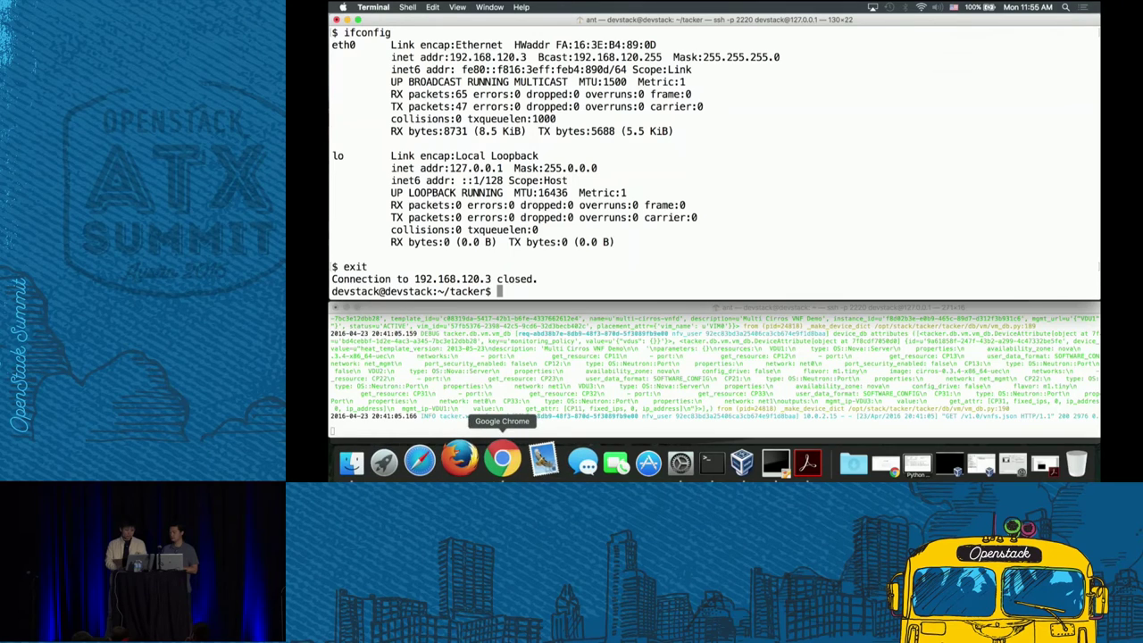
- Close the VNC console tab and select all VNFs on NFV > VNF Manager
click(501, 459)
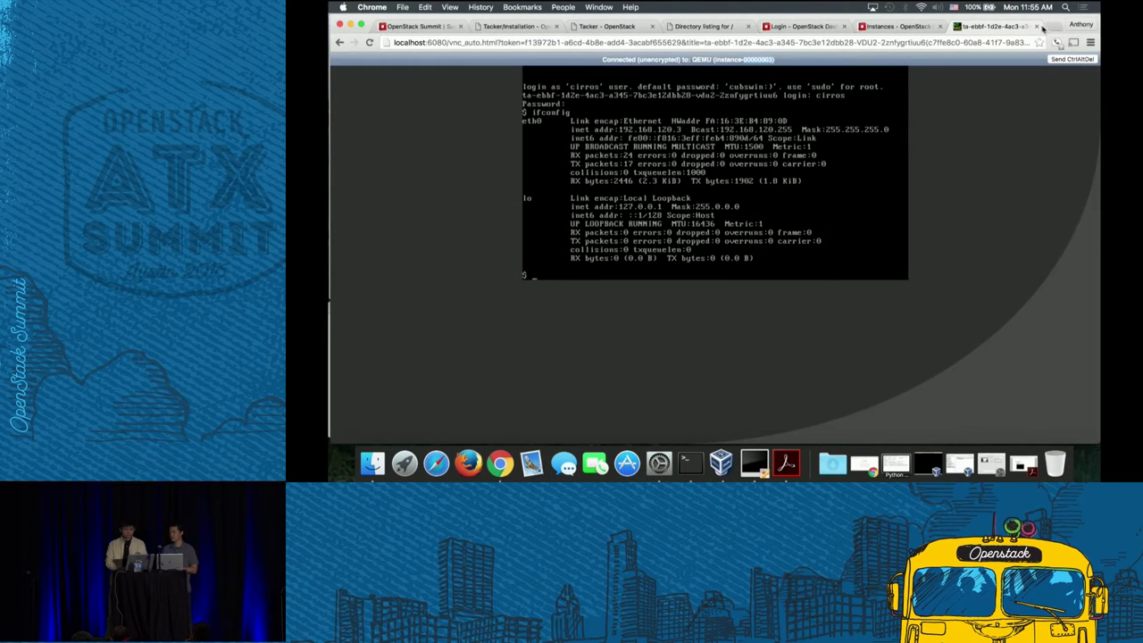
click(1036, 27)
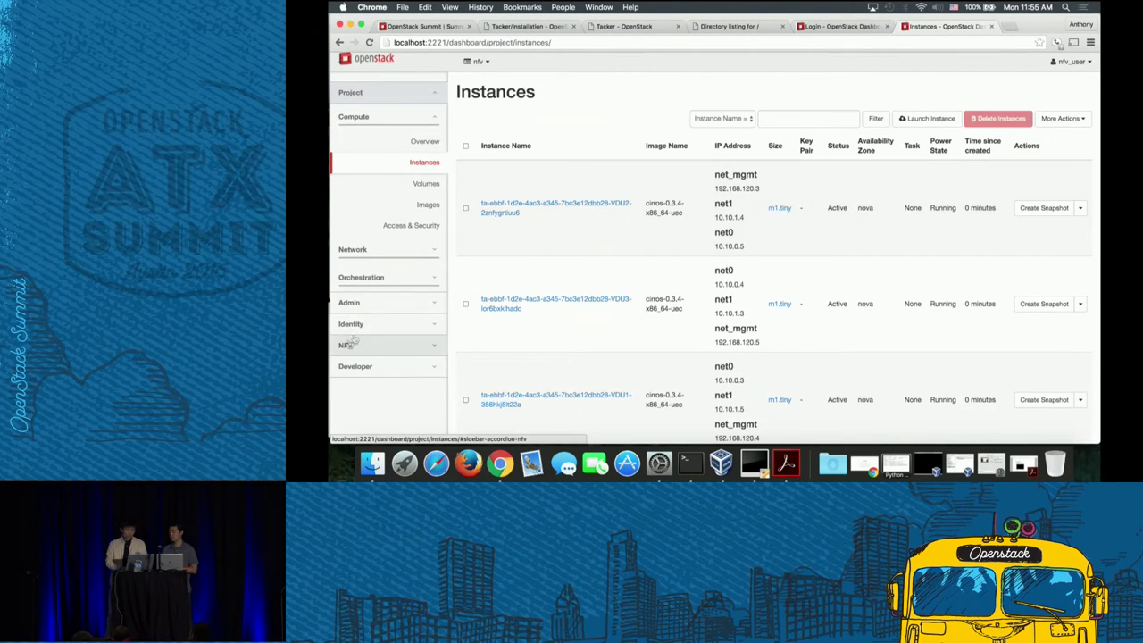
click(375, 346)
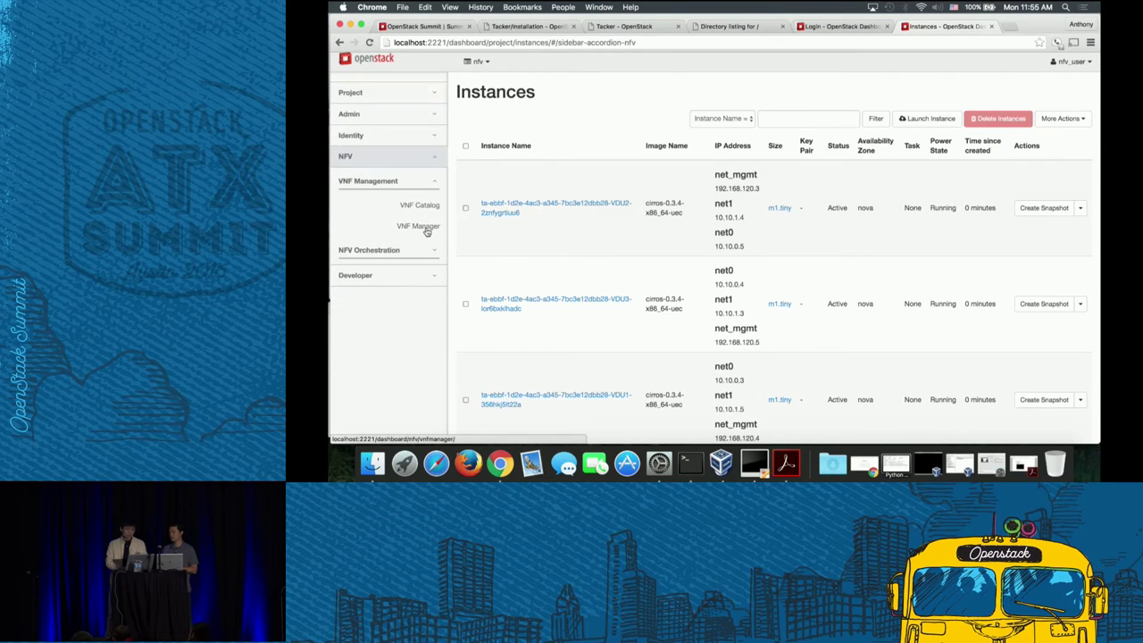
click(427, 228)
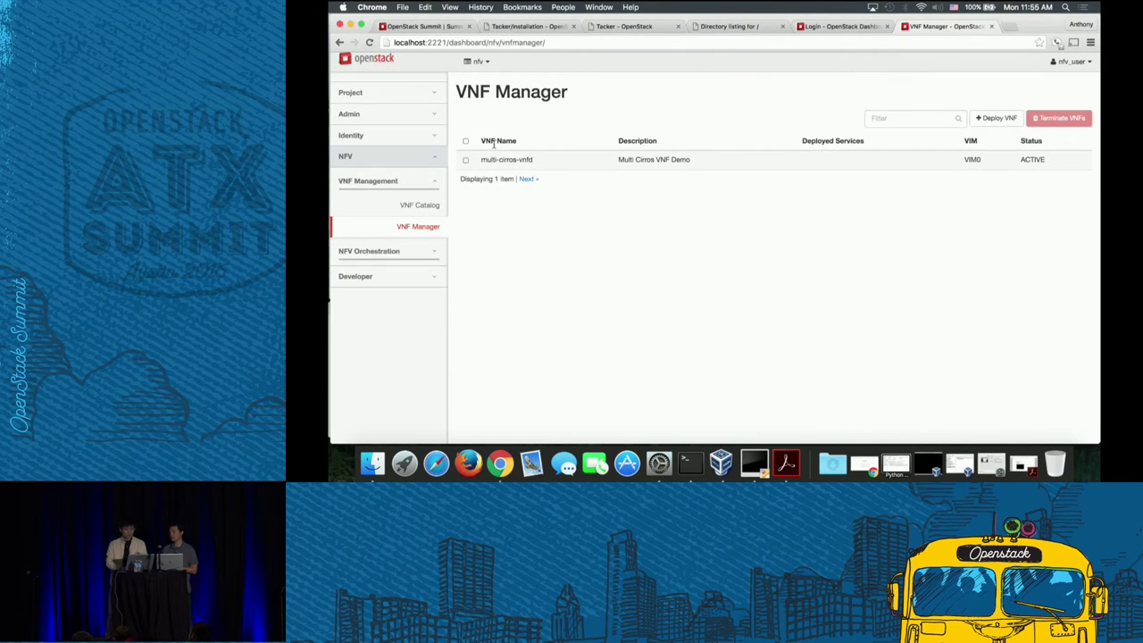
click(465, 142)
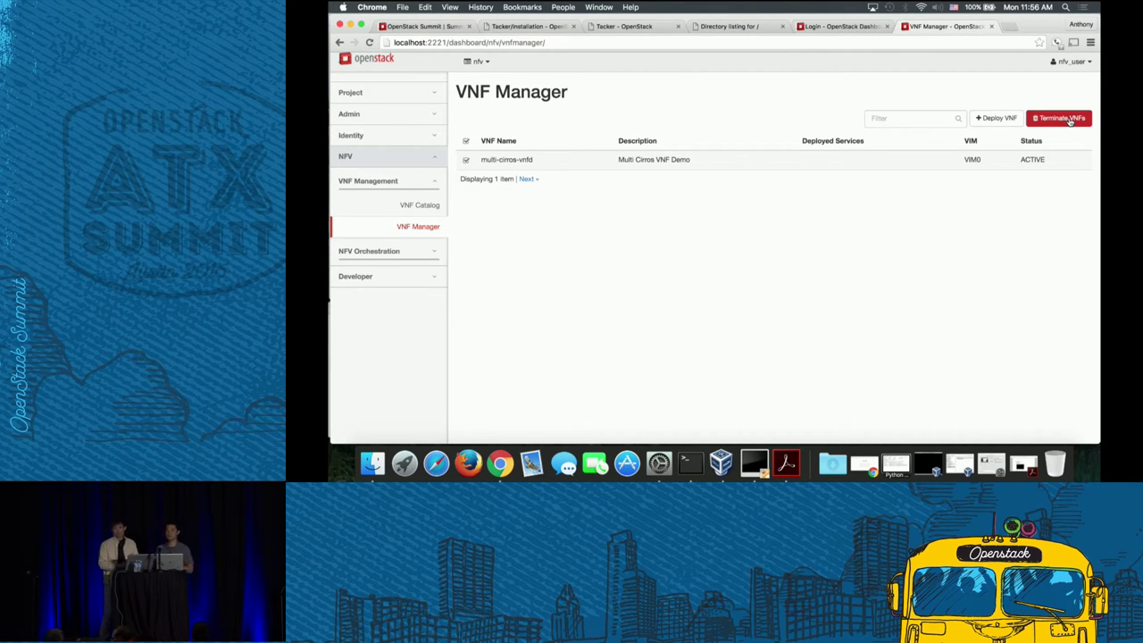
- Terminate multi-cirros-vnfd and confirm Project > Compute > Instances now lists nothing
click(1070, 120)
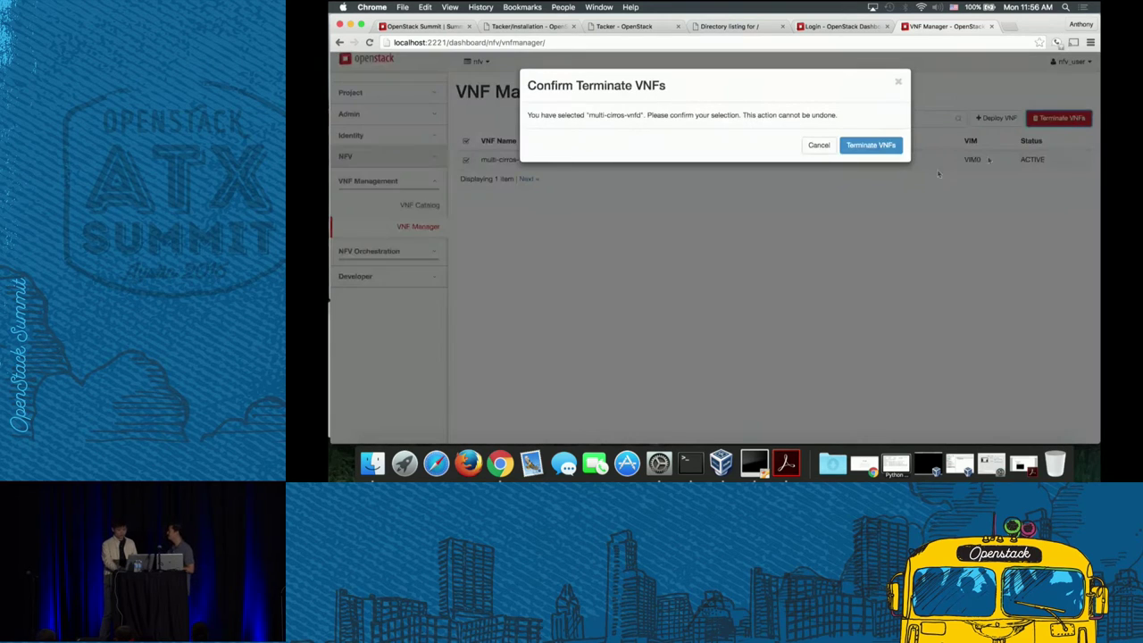
click(864, 147)
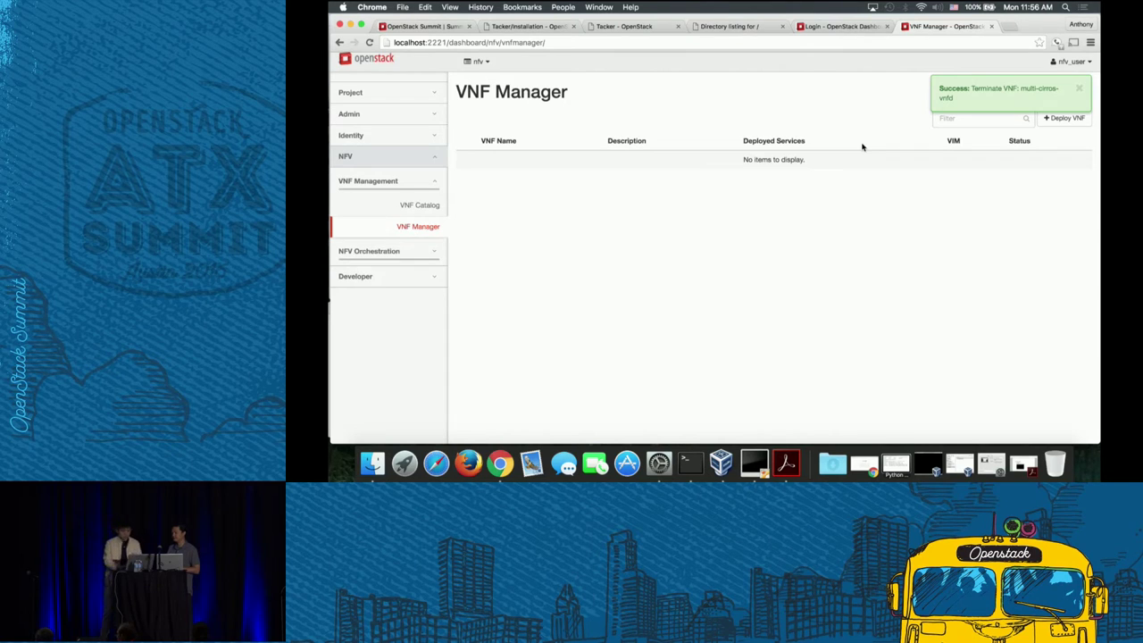
click(352, 92)
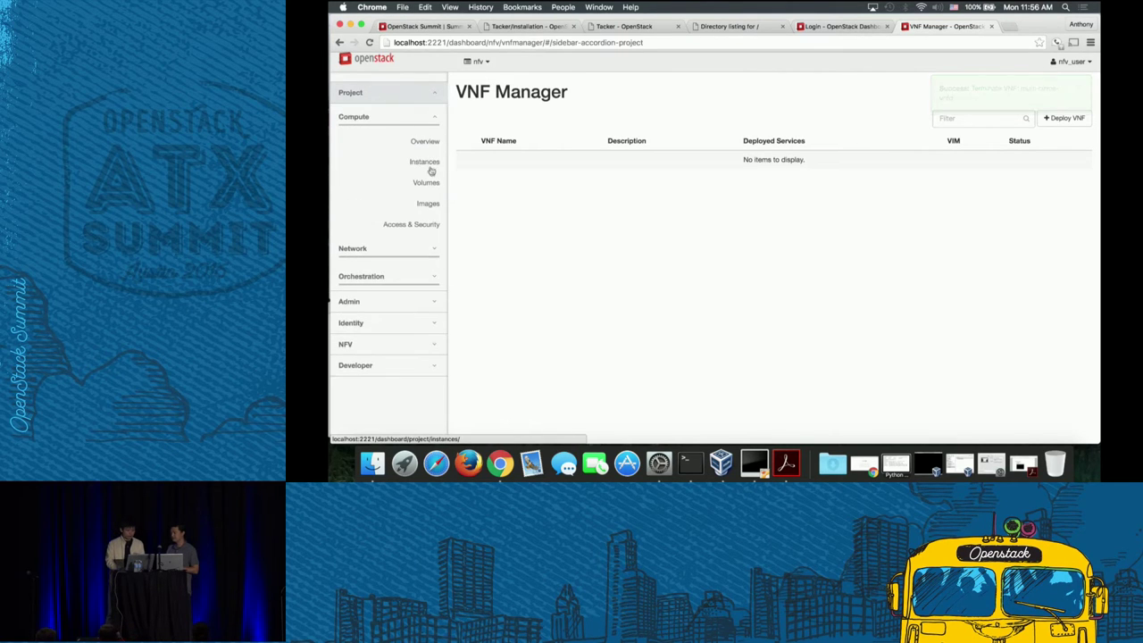
click(425, 162)
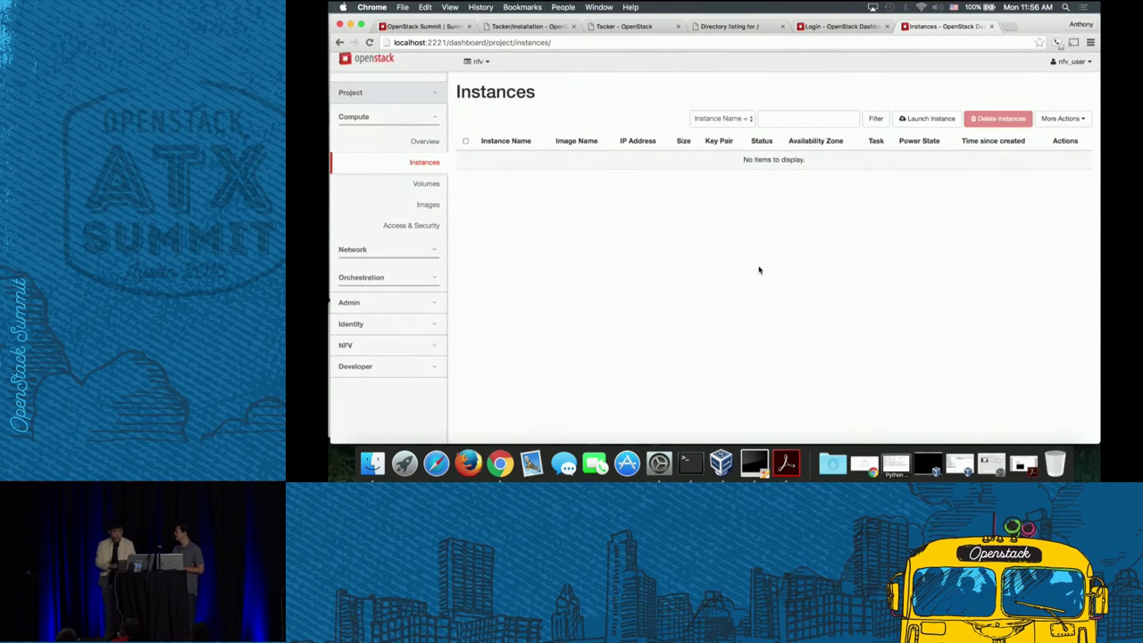
click(688, 460)
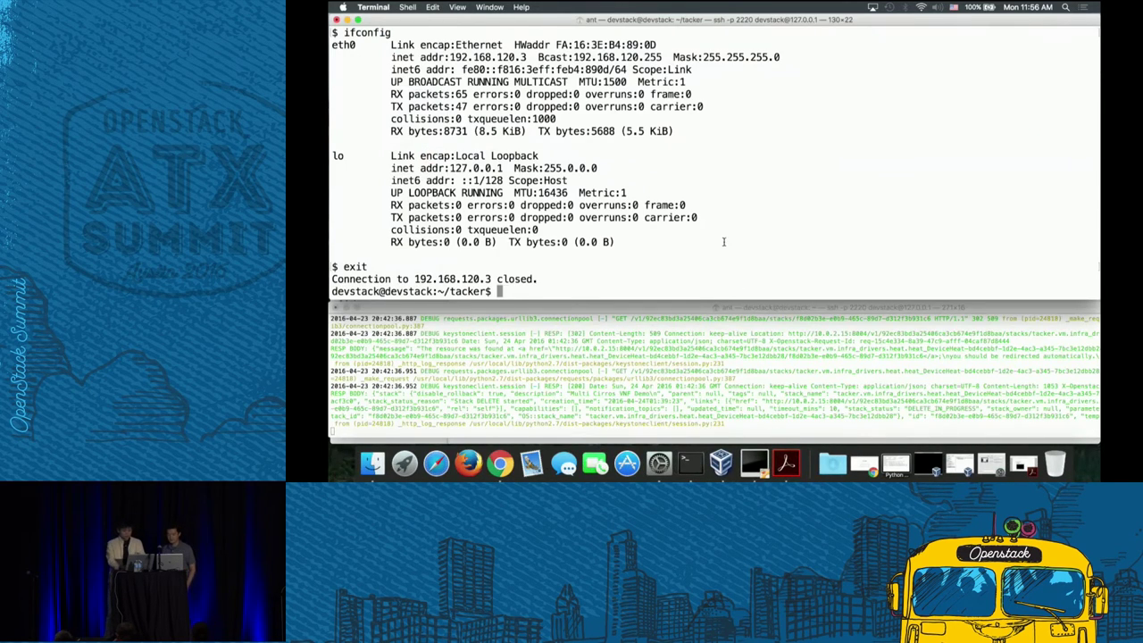
- Rerun tacker vnf-list to confirm no VNFs remain, then go back to the browser
text(tacker vnf-list)
key(Return)
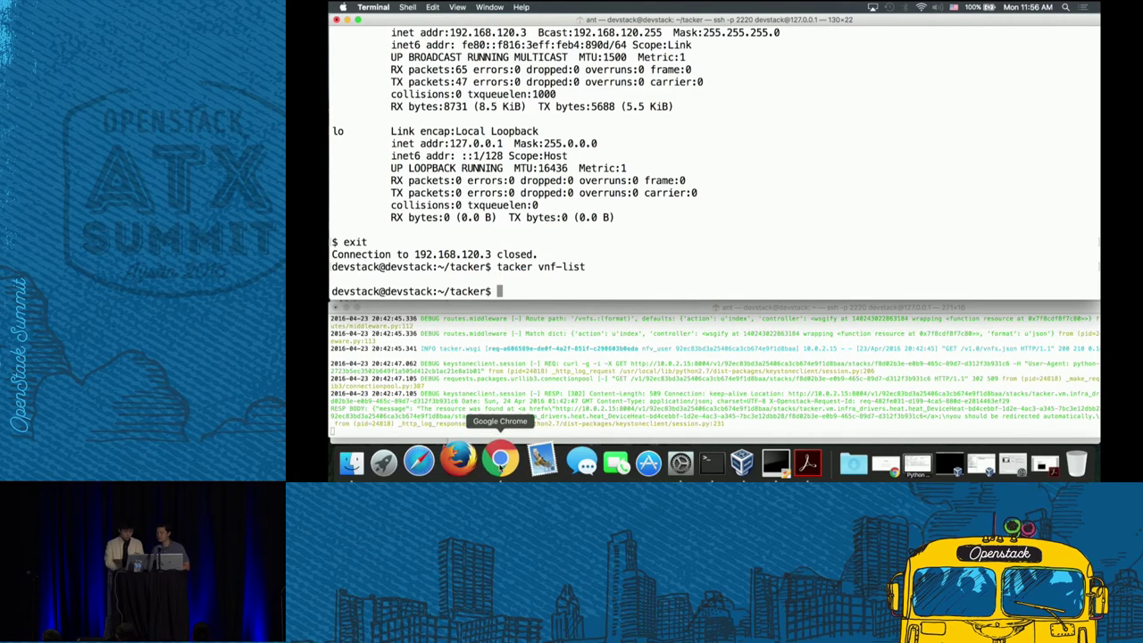
click(500, 459)
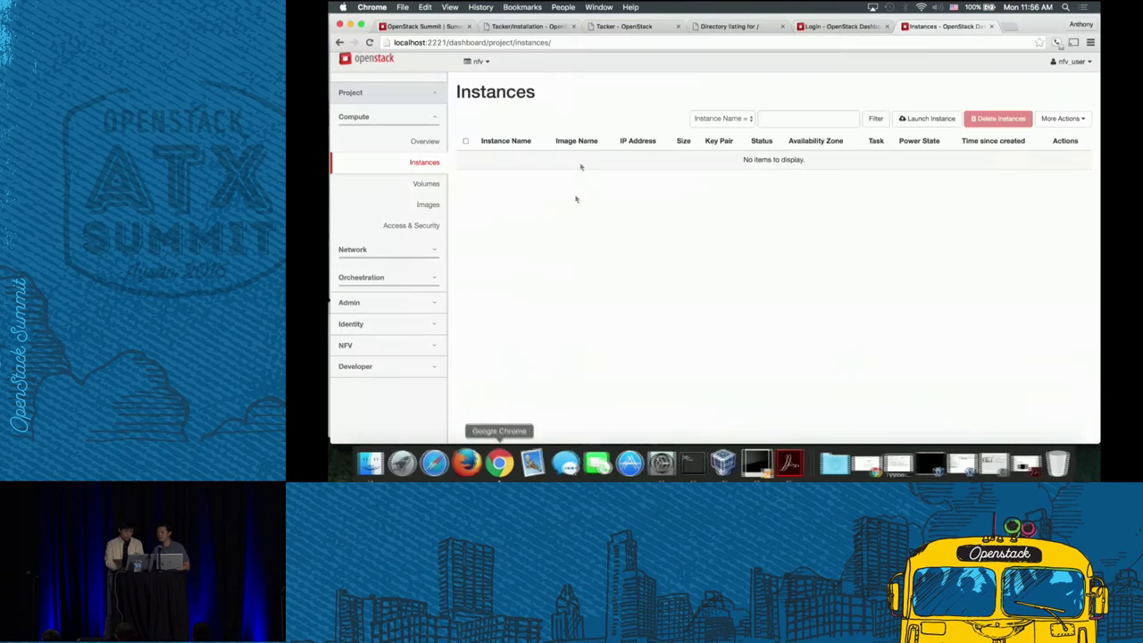
- In VNF Catalog, onboard tosca-cirros-vnfd-monitor.yaml under the name cirros-monitor
click(389, 344)
click(434, 205)
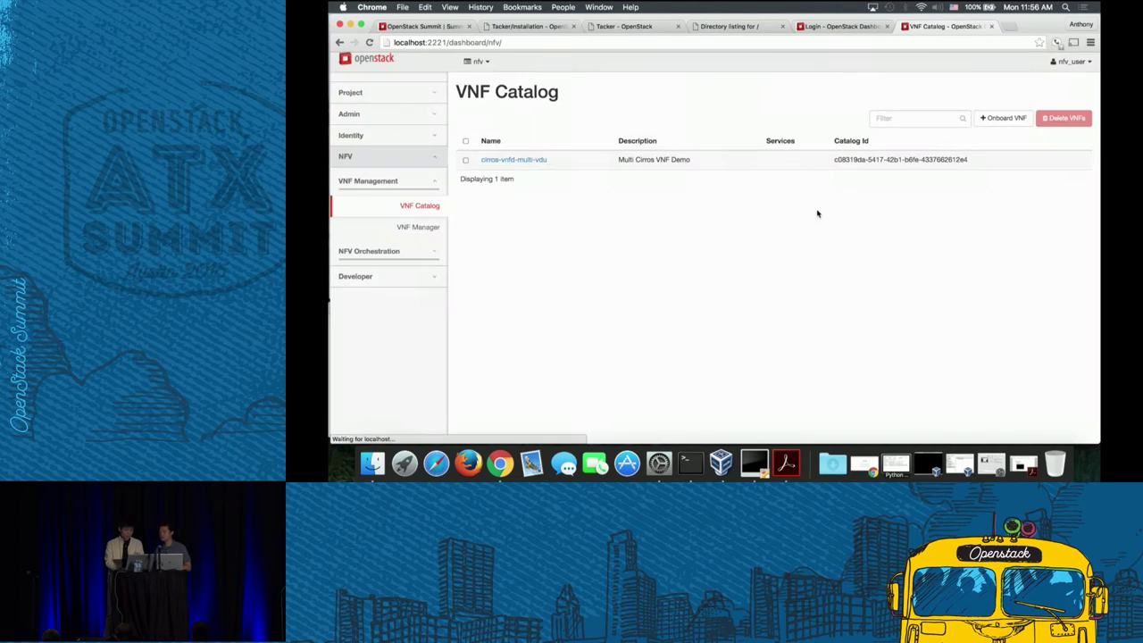
click(1014, 117)
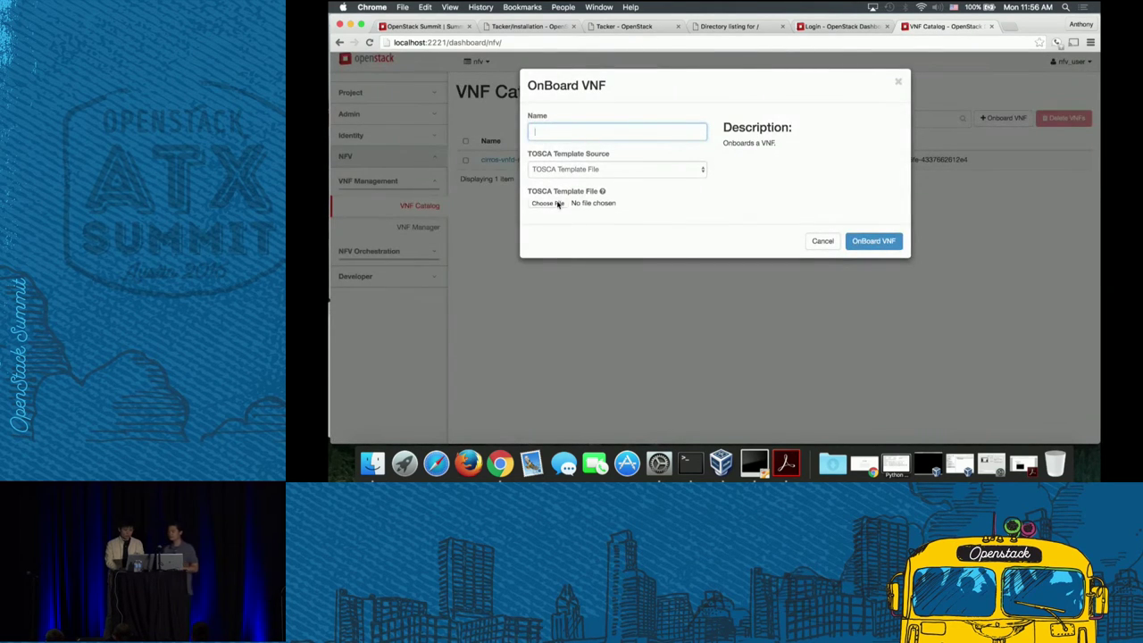
click(559, 205)
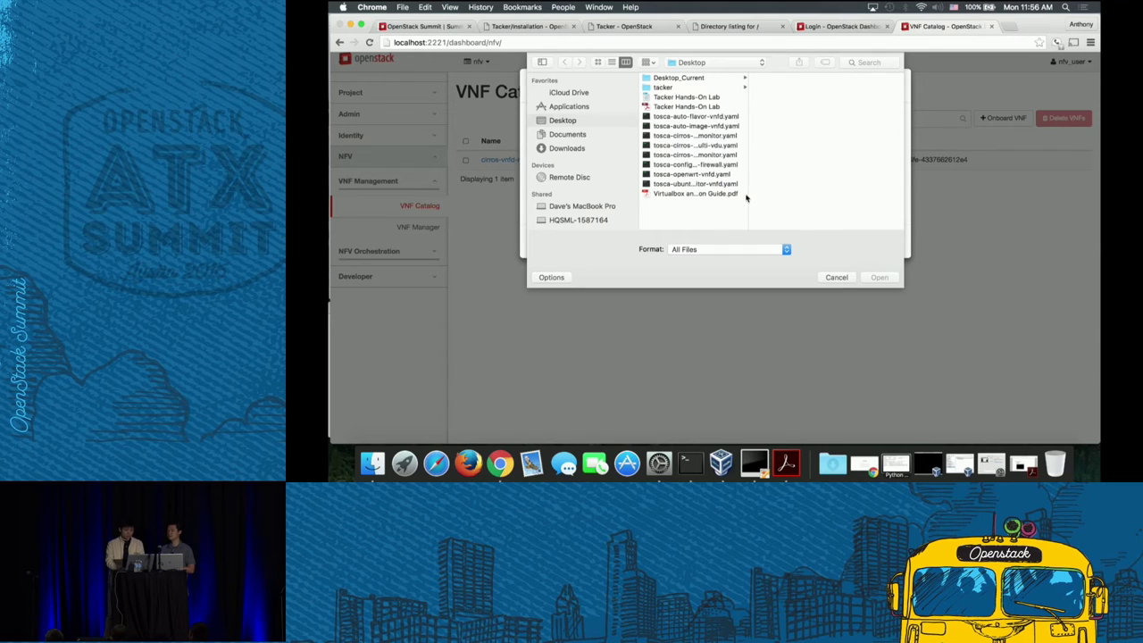
drag(747, 175, 814, 177)
click(731, 138)
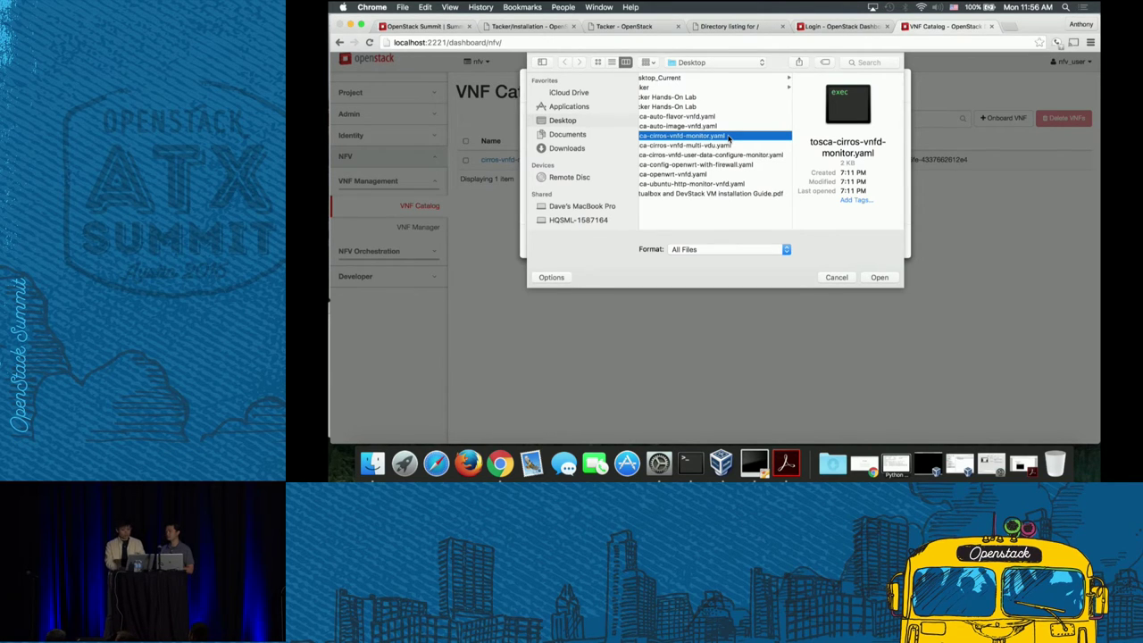
click(880, 277)
click(669, 136)
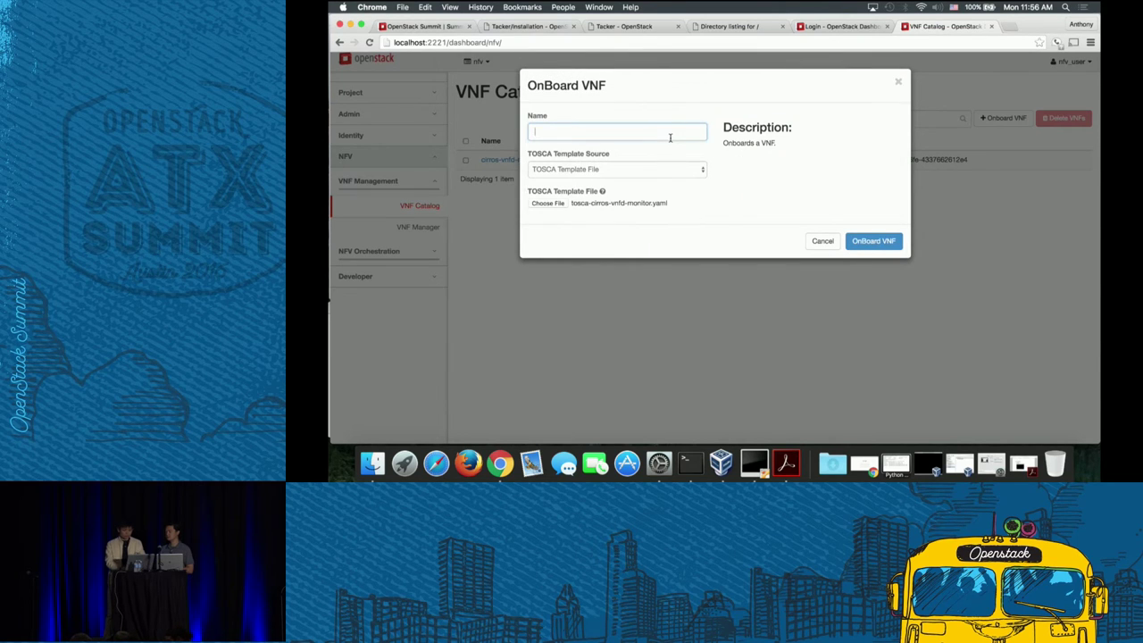
text(cirros-monitor)
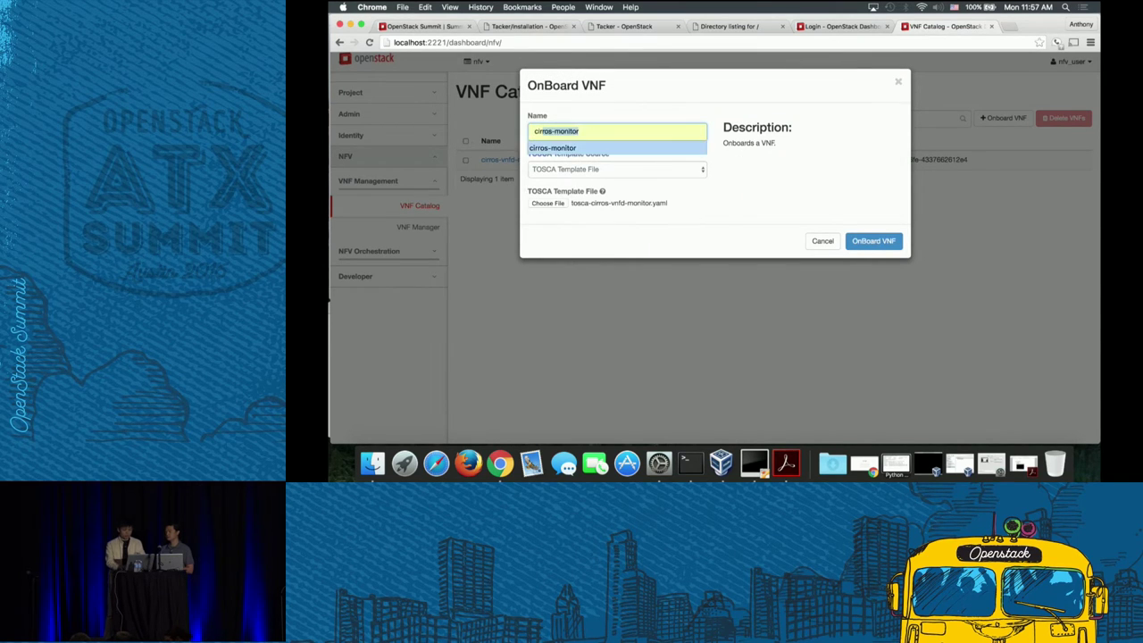
key(Return)
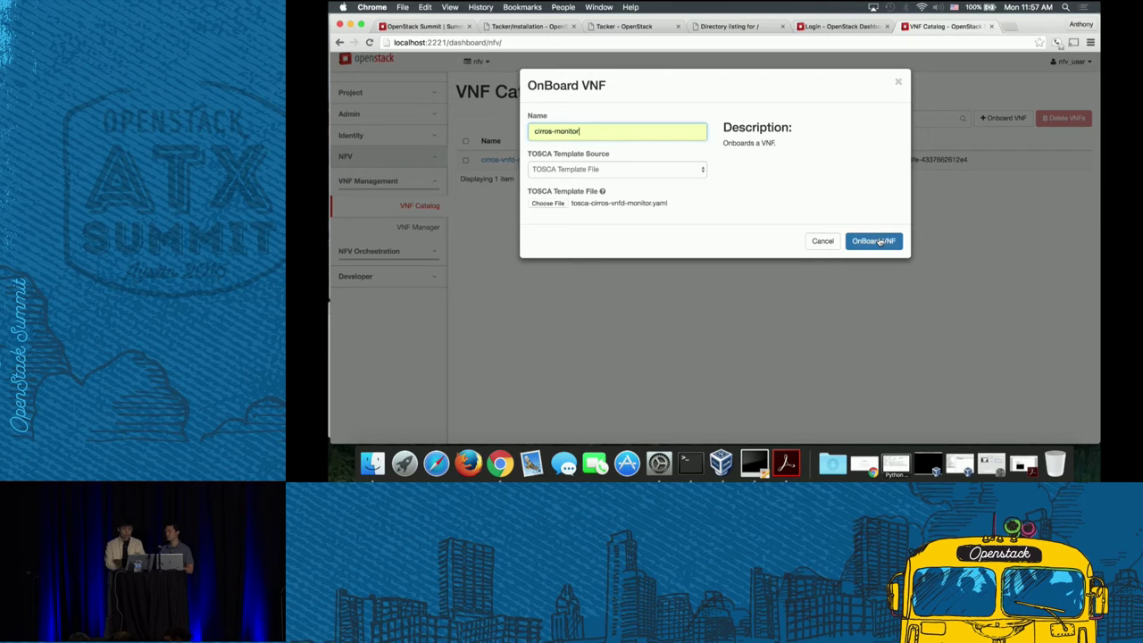
click(878, 238)
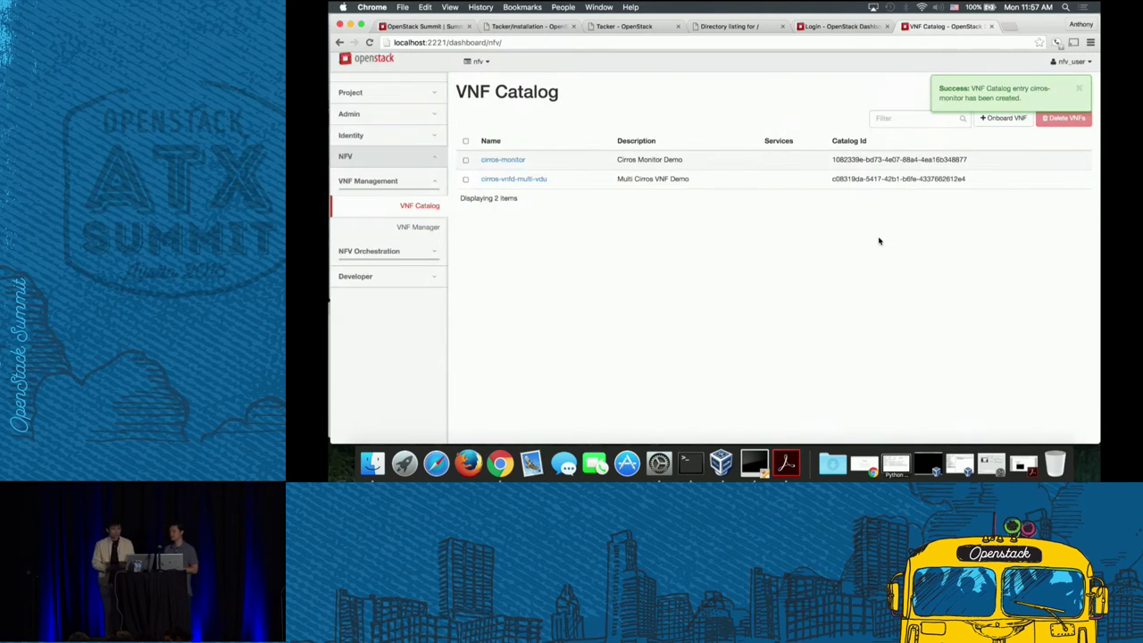
- Open cirros-monitor's VNFD details and review its ping monitoring policy, which respawns on failure
click(514, 162)
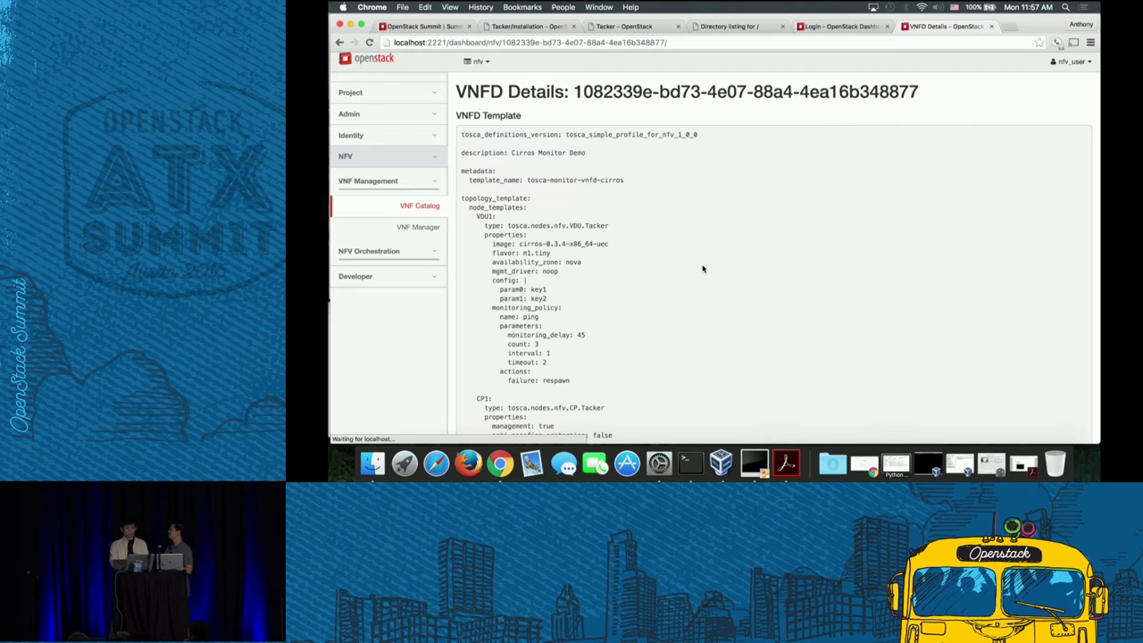
scroll(703, 269, down, 3)
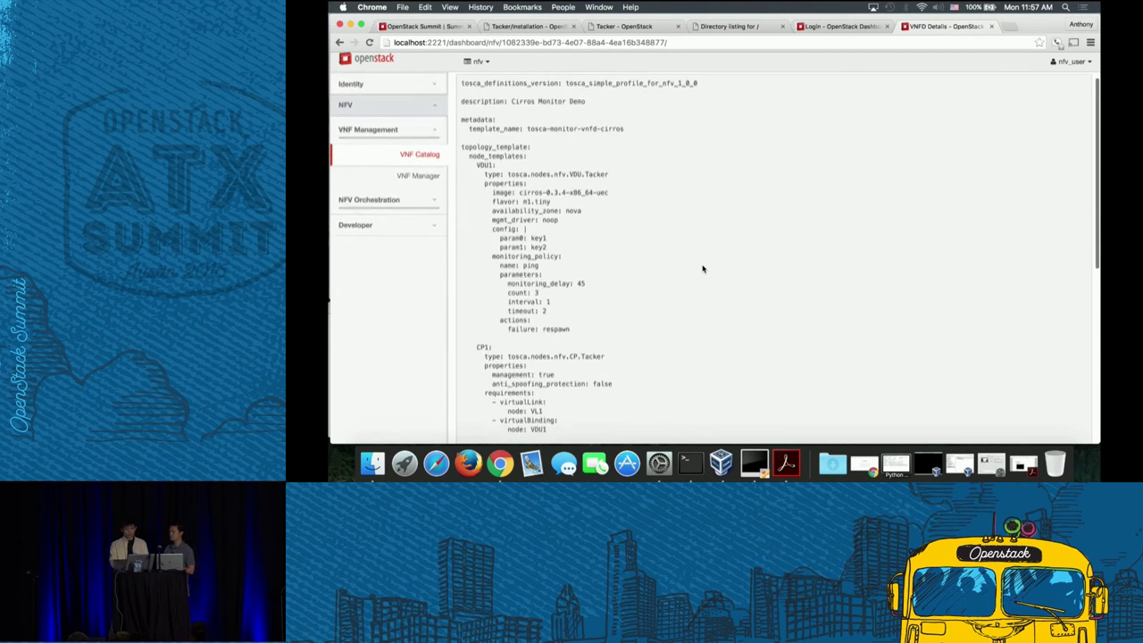
scroll(703, 268, down, 1)
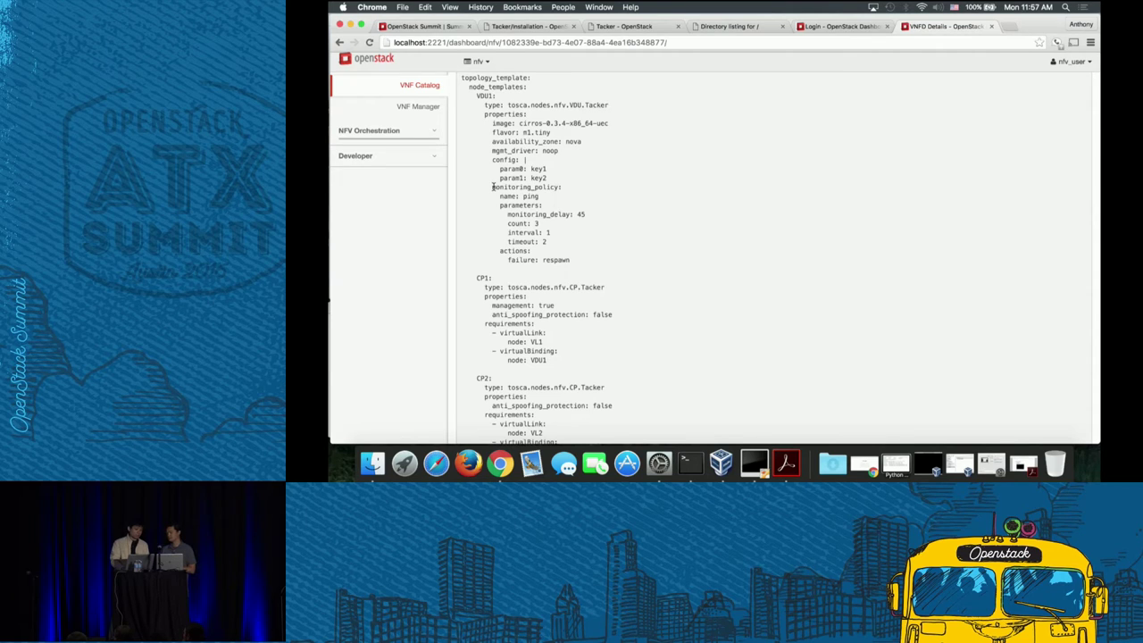
drag(492, 187, 576, 212)
click(538, 205)
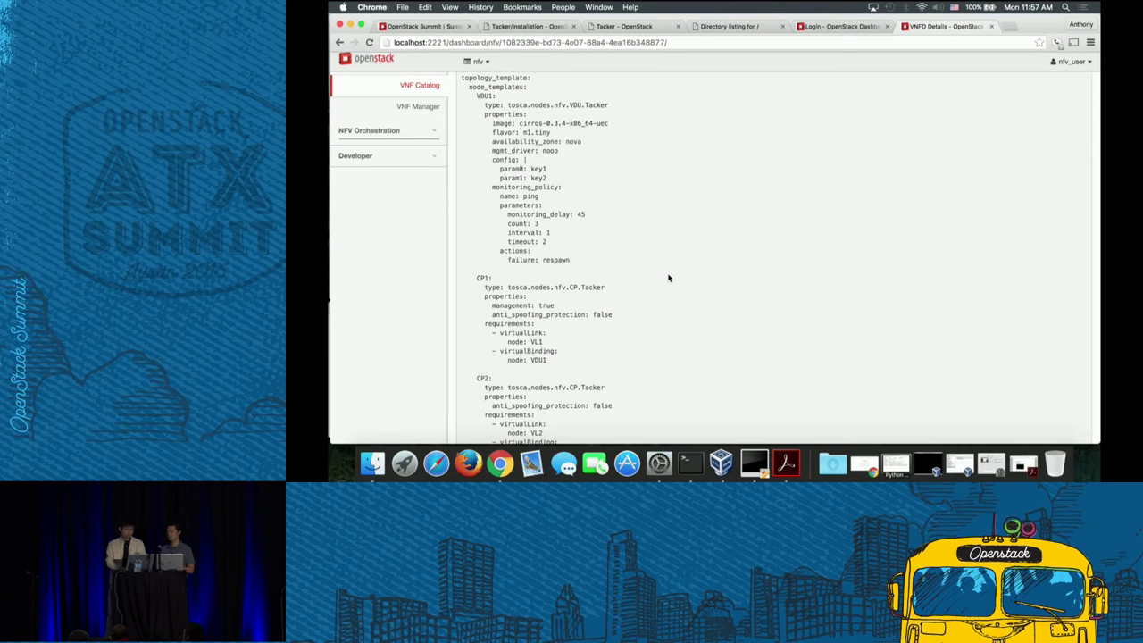
scroll(668, 278, down, 10)
scroll(668, 278, up, 8)
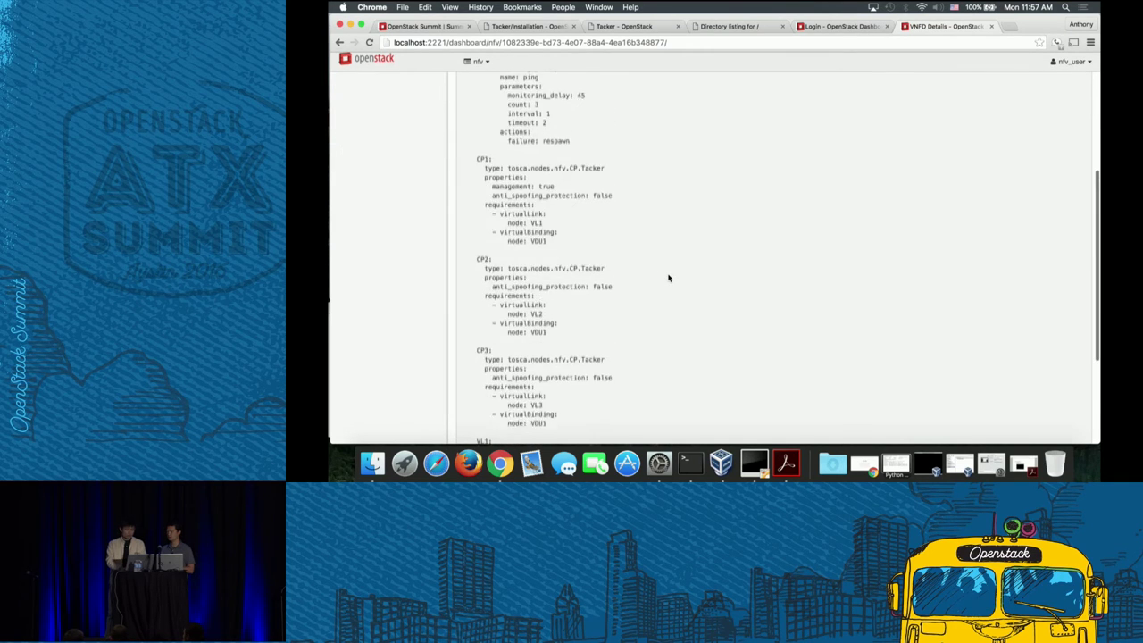
scroll(667, 277, up, 6)
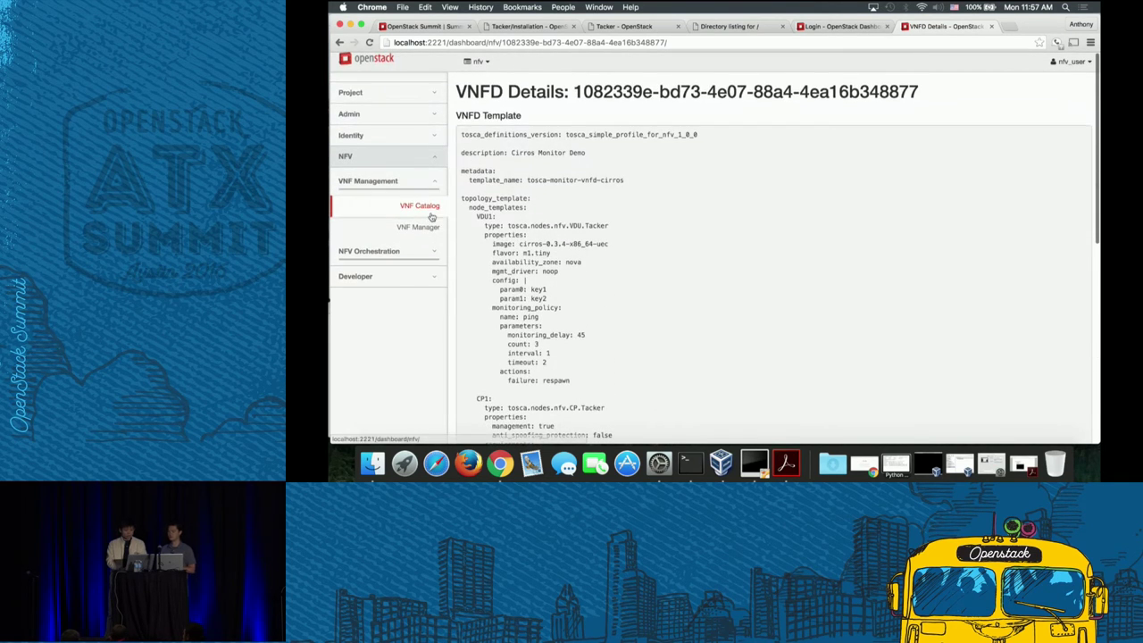
- In VNF Manager, deploy VNF 'cirros-monitor' using the cirros-monitor catalog entry
click(419, 228)
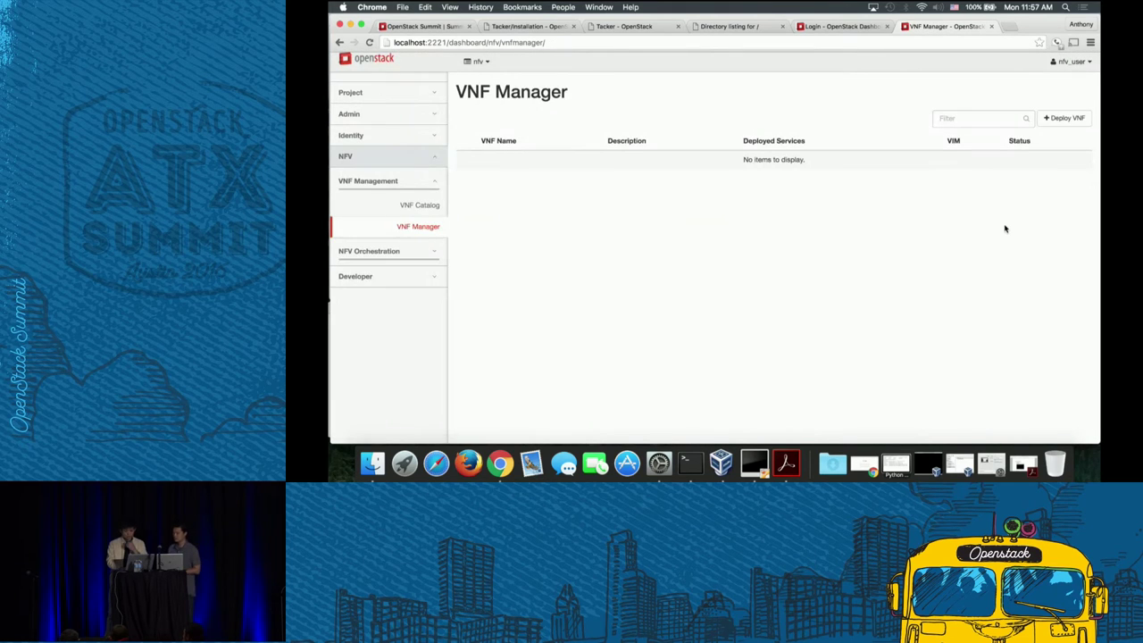
click(1064, 119)
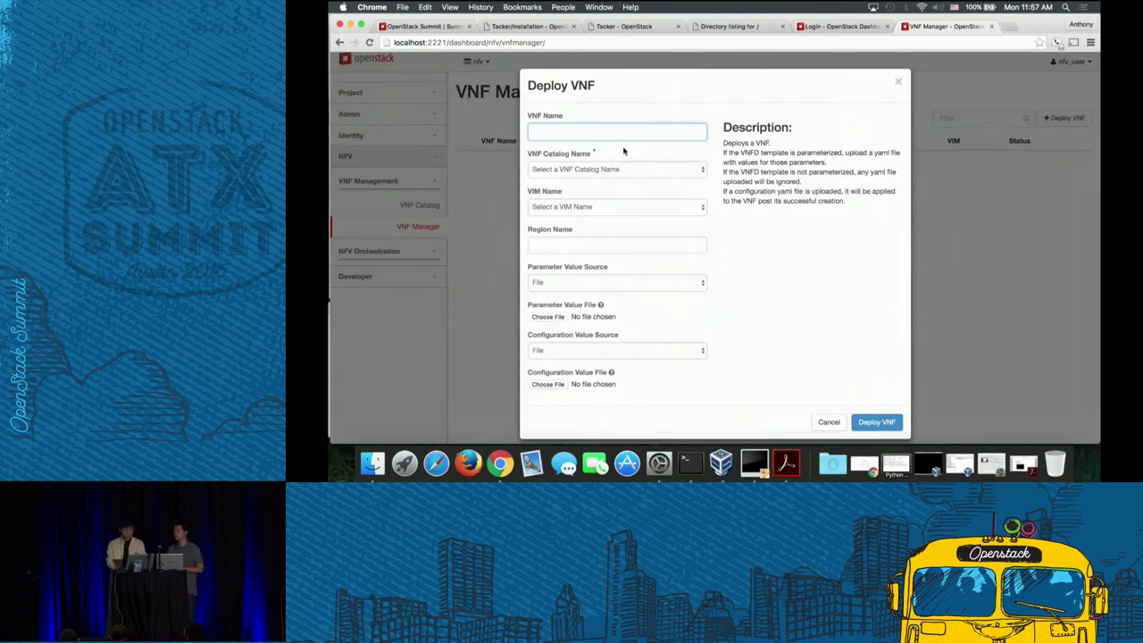
click(639, 130)
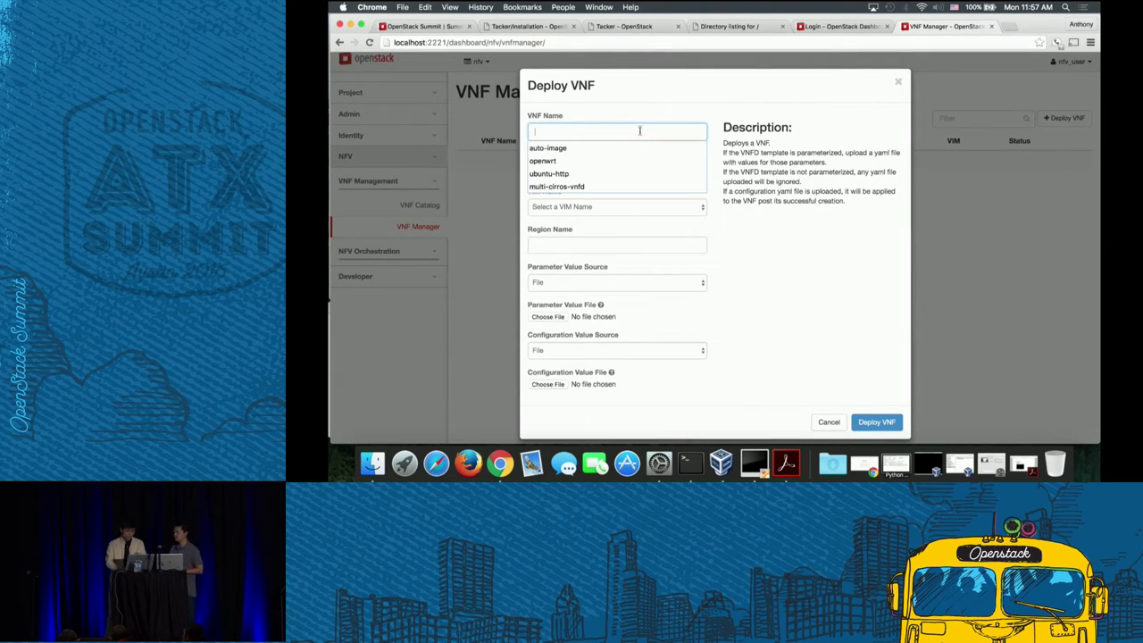
click(625, 127)
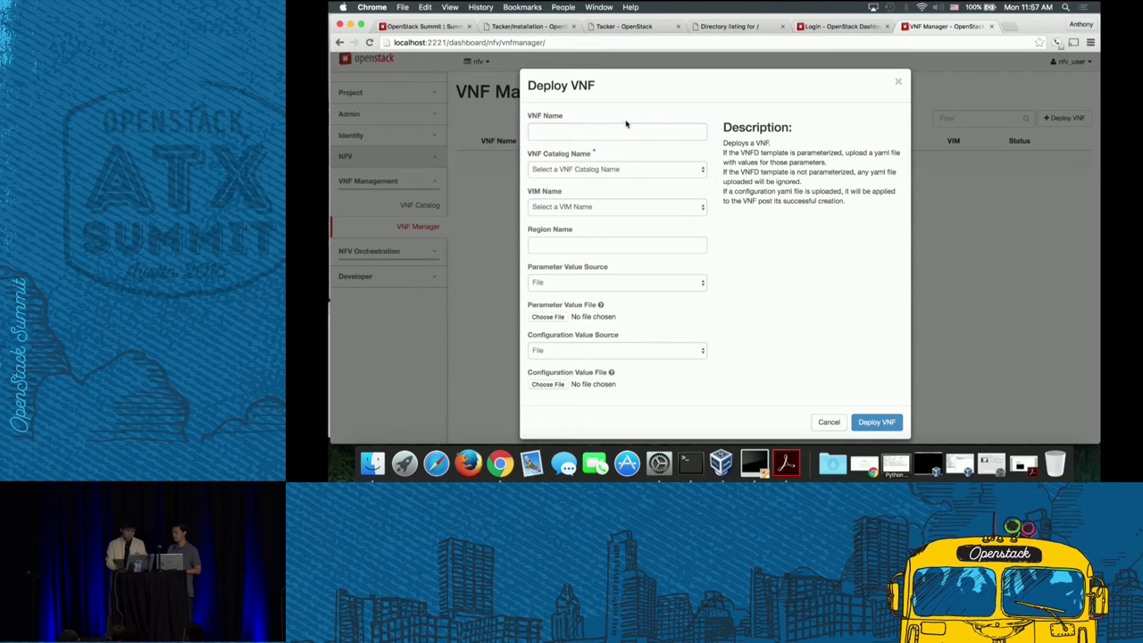
text(cirros-monitor)
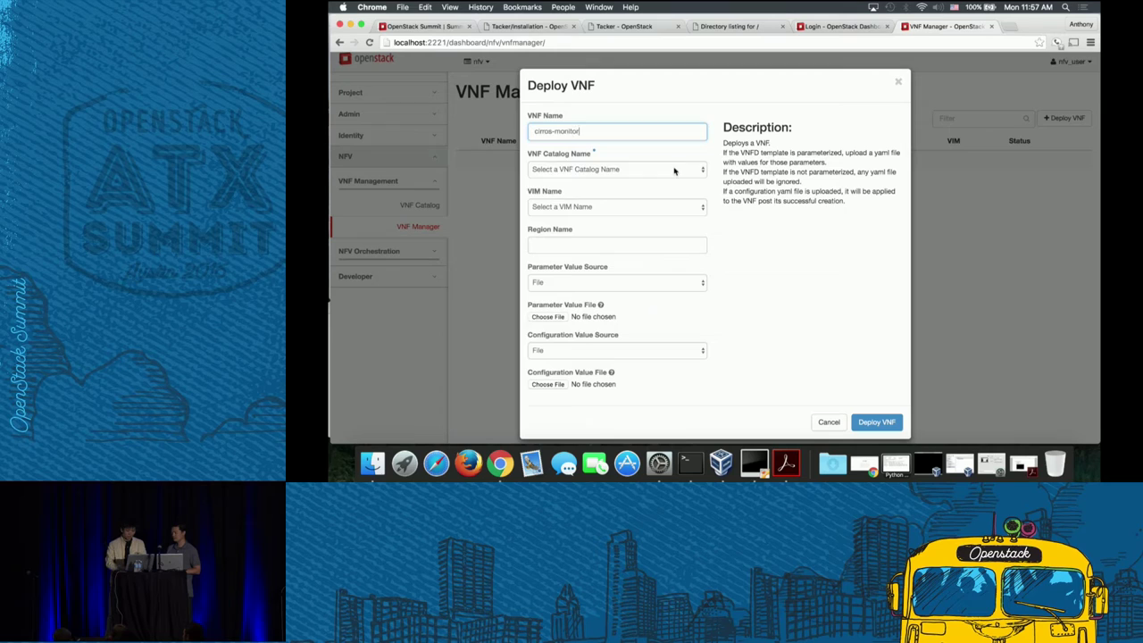
click(674, 170)
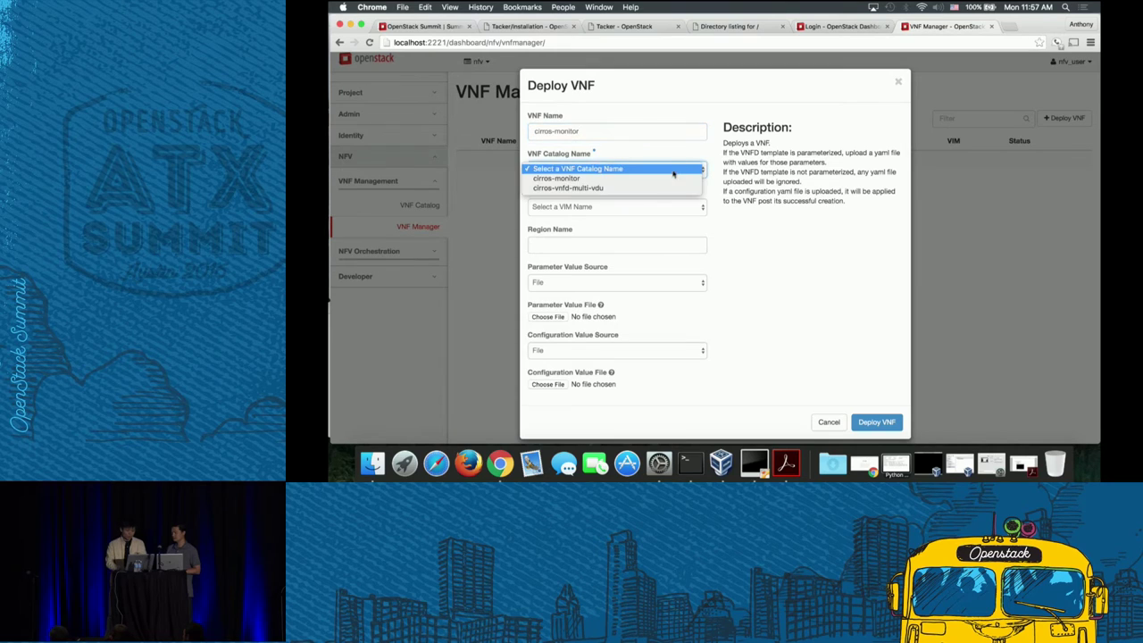
click(669, 180)
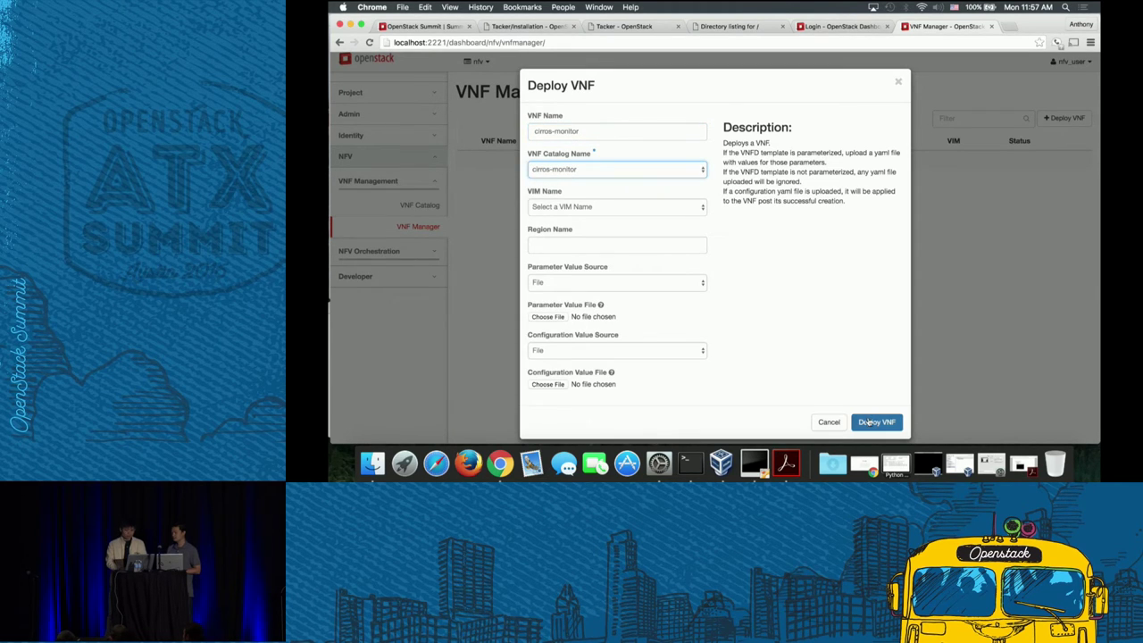
click(874, 422)
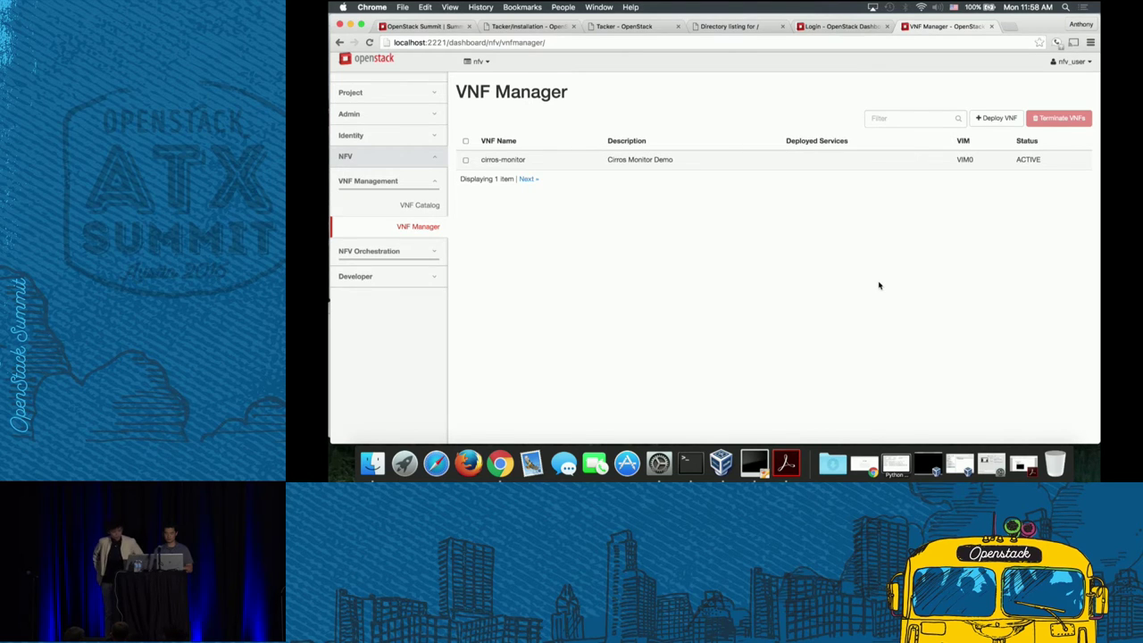
- Open the VNF instance's console-only view in a new tab, with the host changed to localhost
click(426, 92)
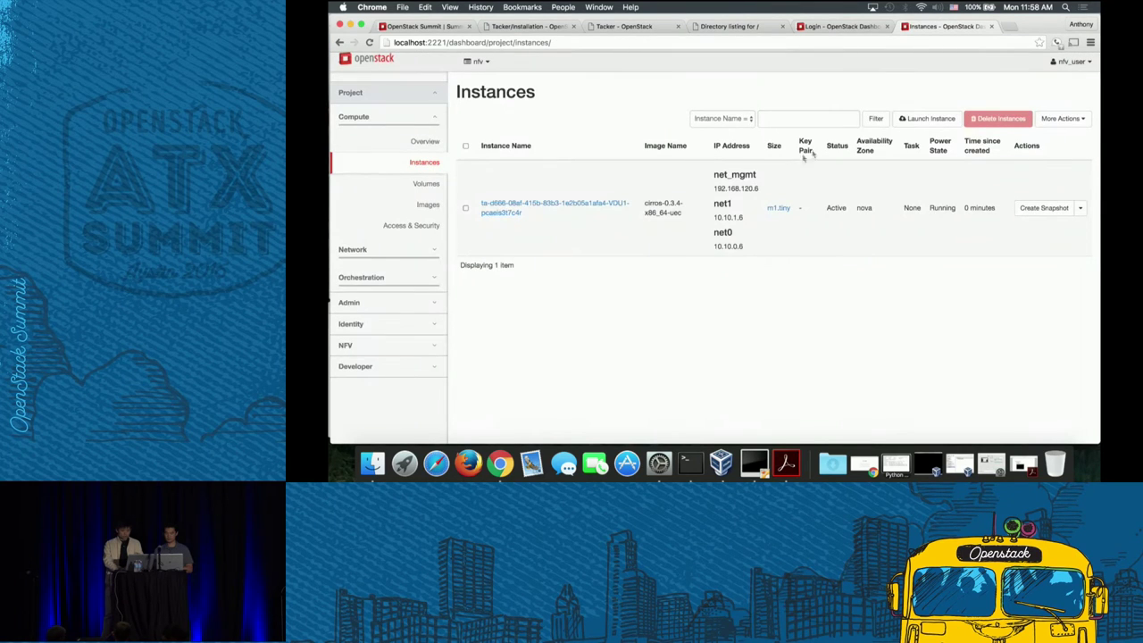
click(593, 211)
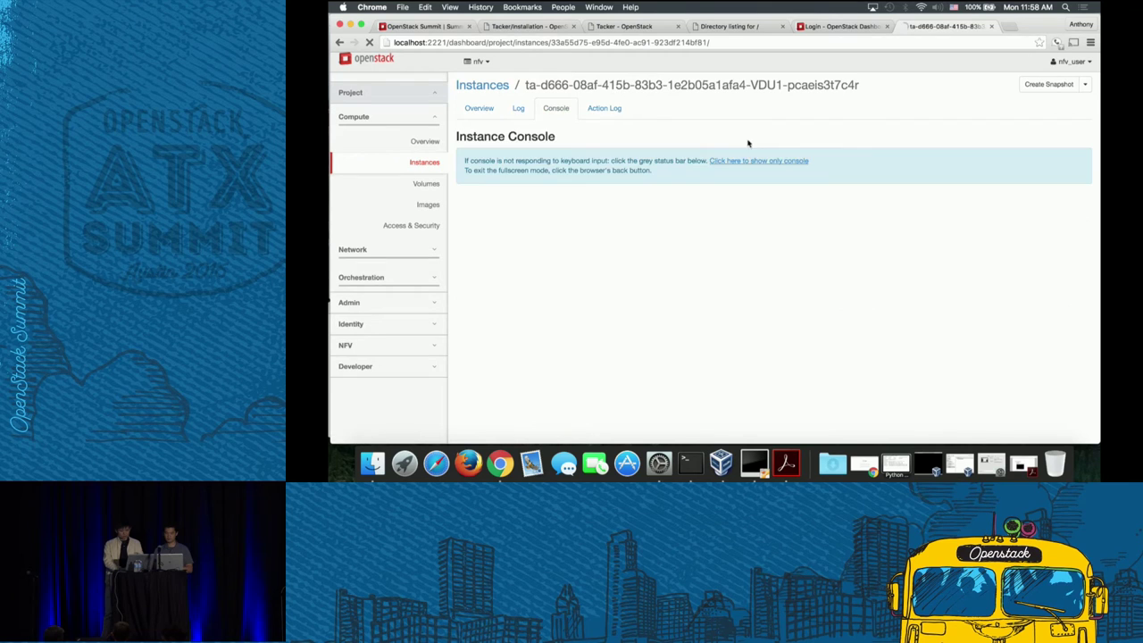
right_click(749, 162)
click(752, 166)
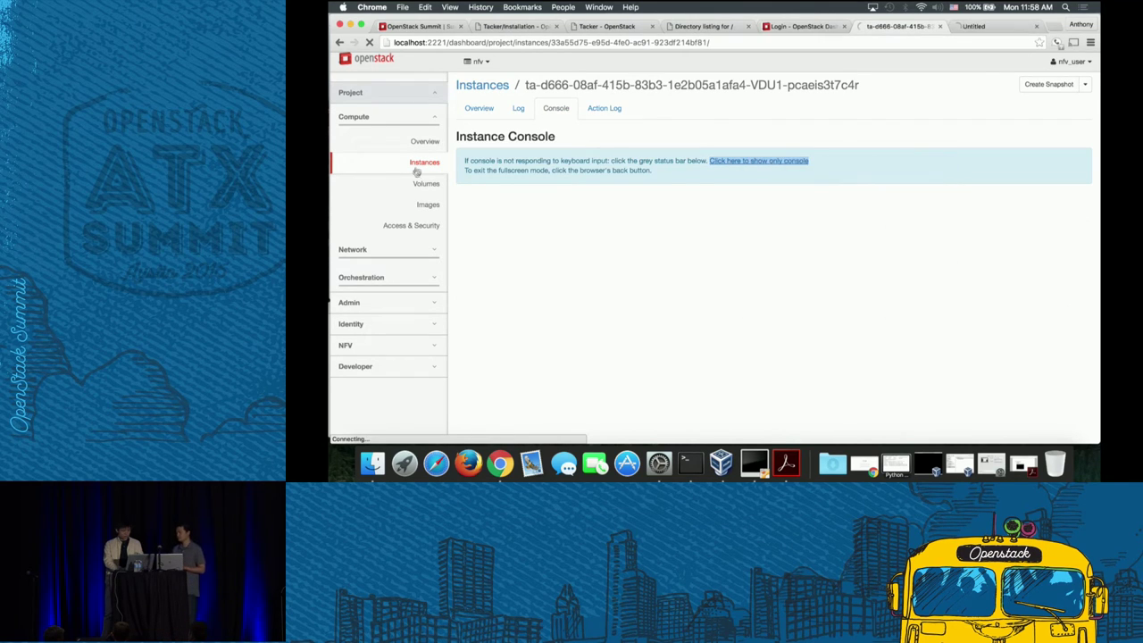
click(982, 25)
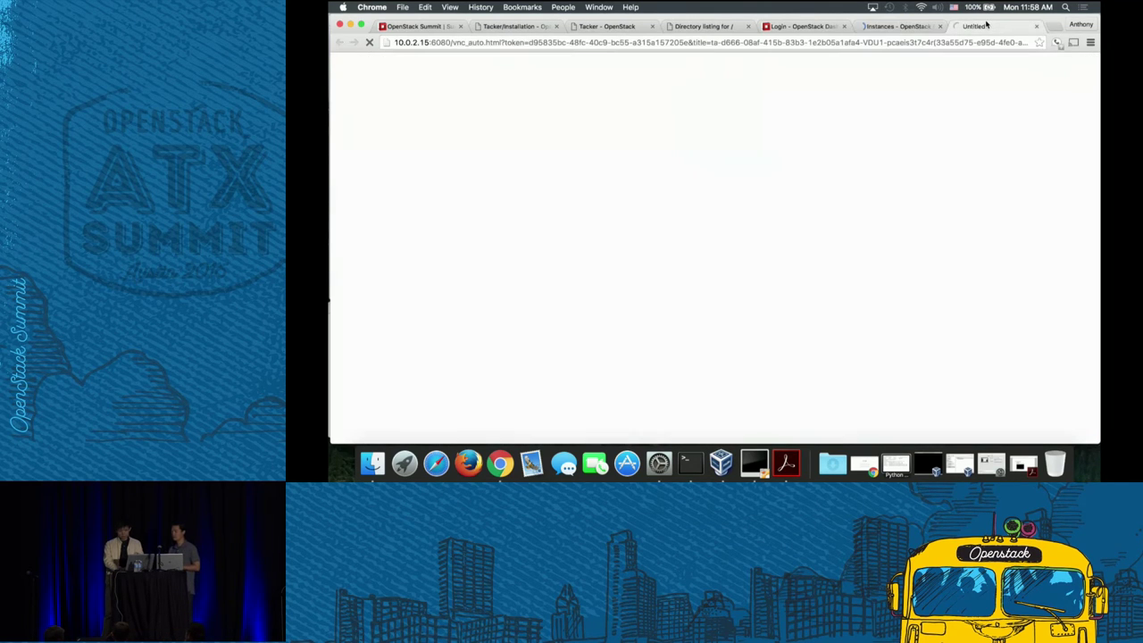
click(428, 42)
text(localhost)
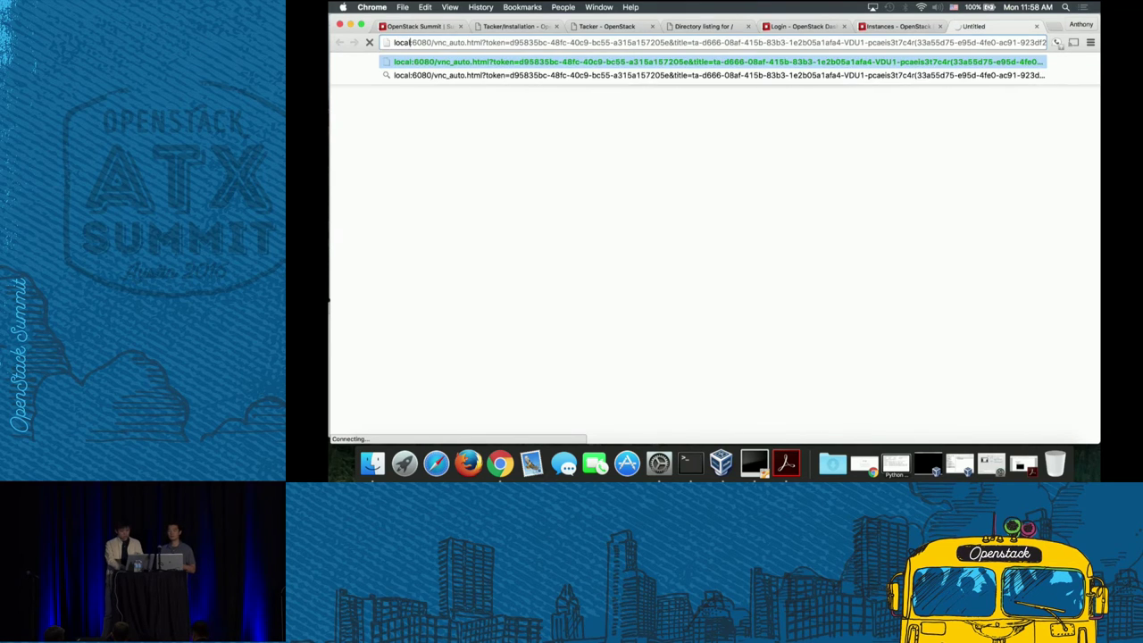
key(Return)
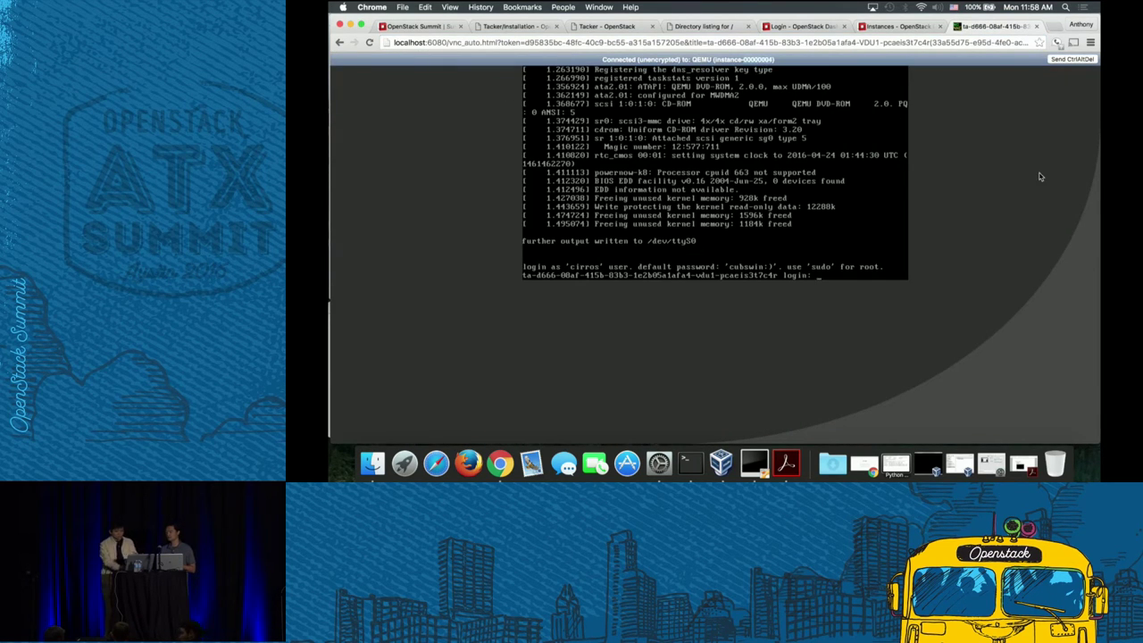
- Log in as cirros with the account password and run ifconfig, showing eth0 at 192.168.120.6
text(cirros)
key(Return)
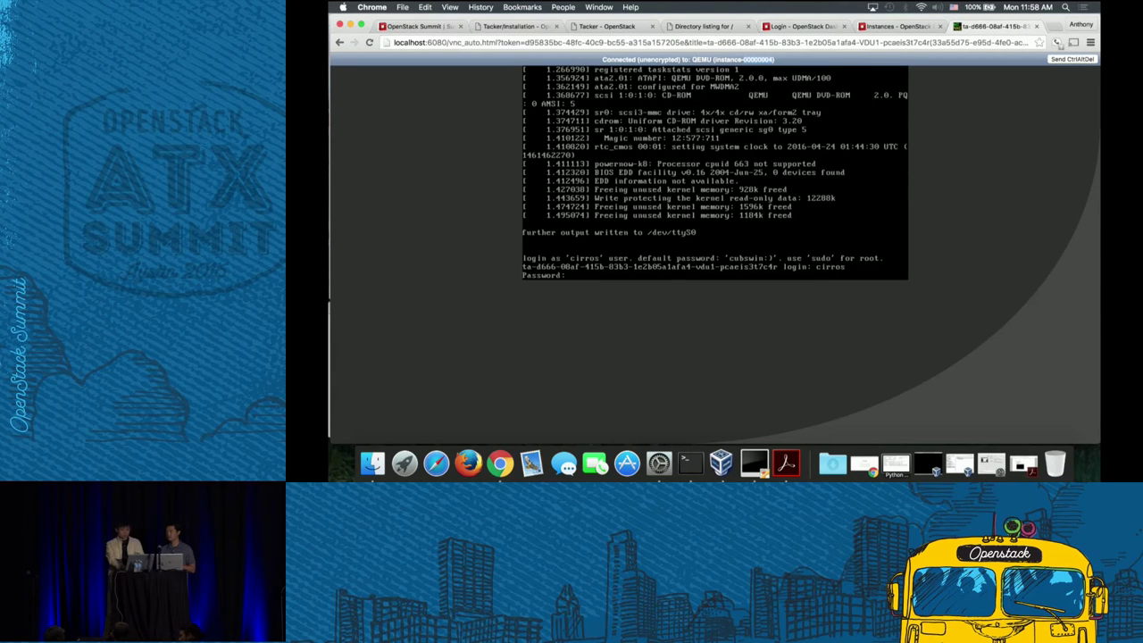
text(cubswin:))
key(Return)
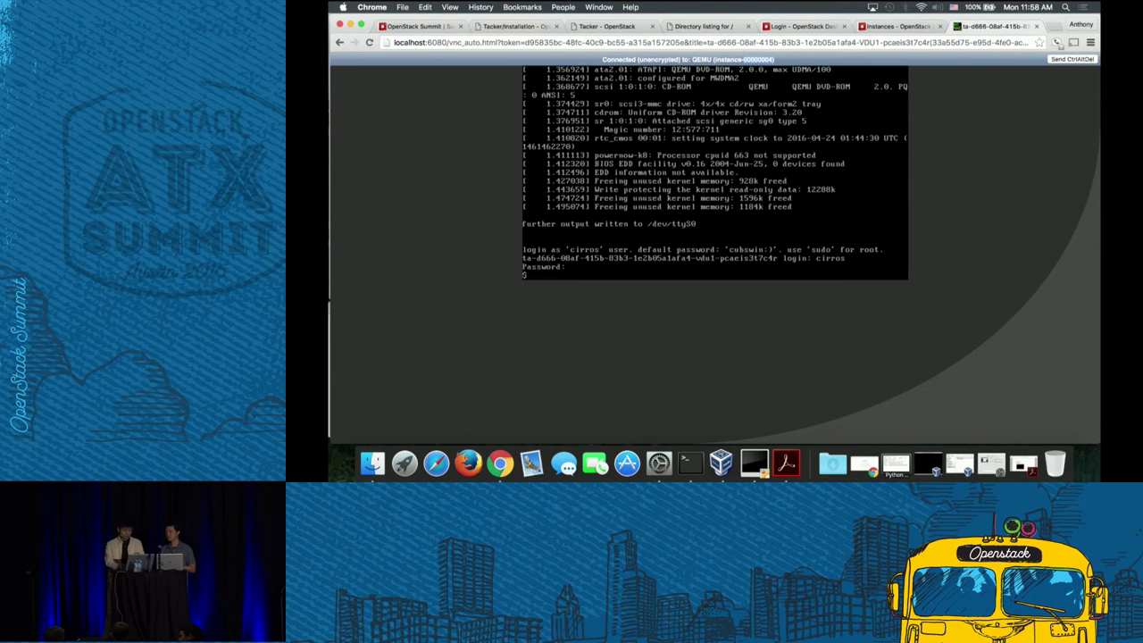
text(ifconfig)
key(Return)
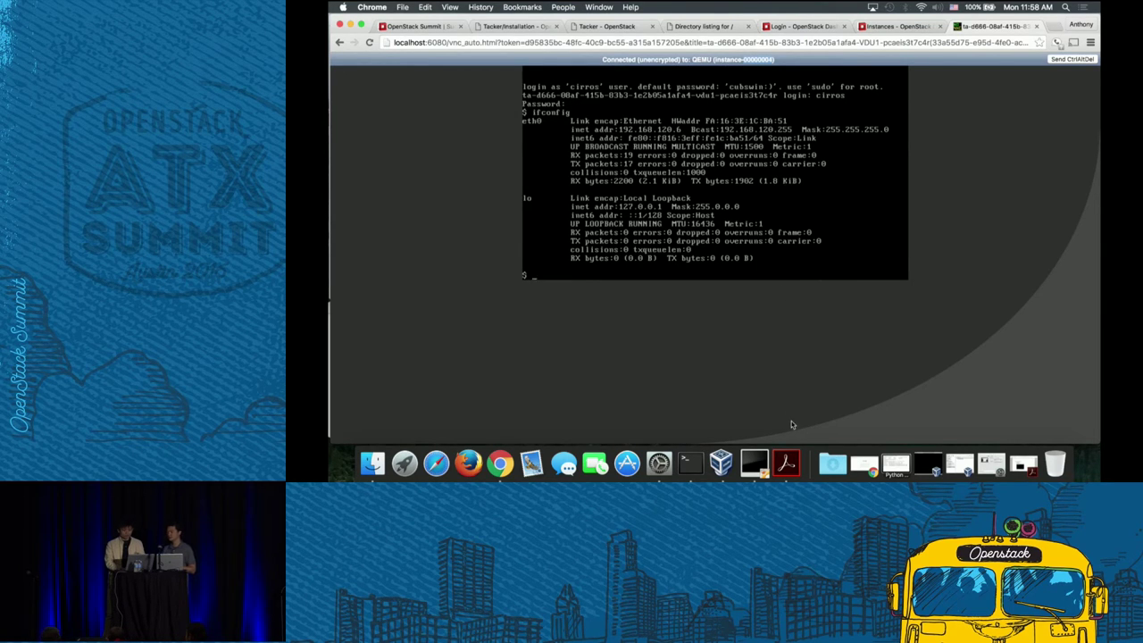
click(690, 462)
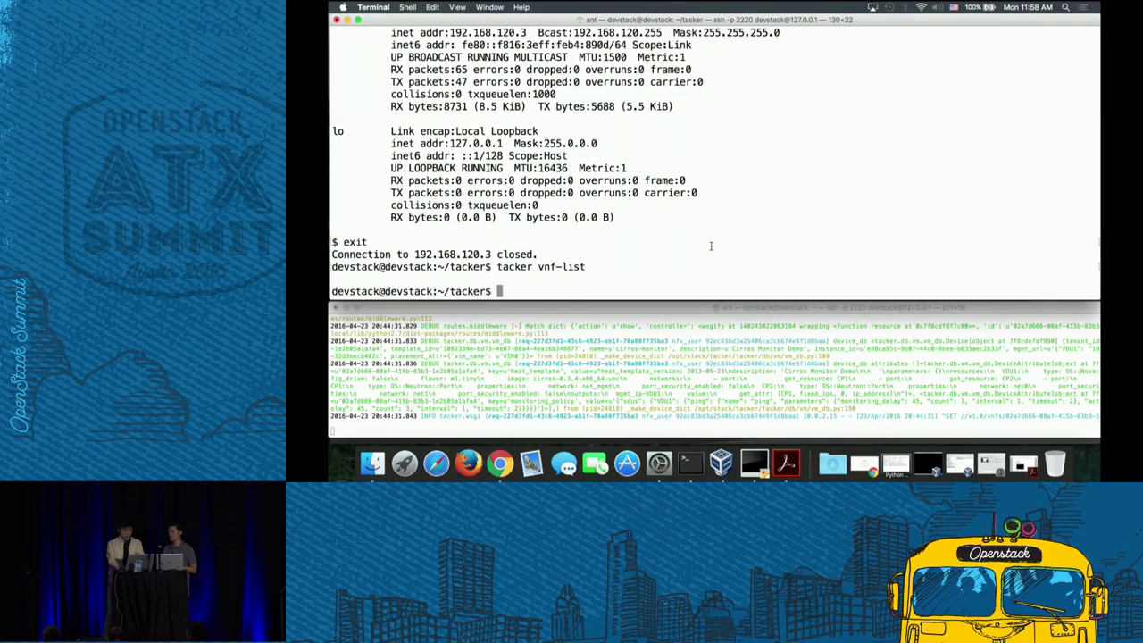
- Ping 192.168.120.6 from Terminal until three replies arrive with 0% loss, then return to the browser console
text(ping 192.168.)
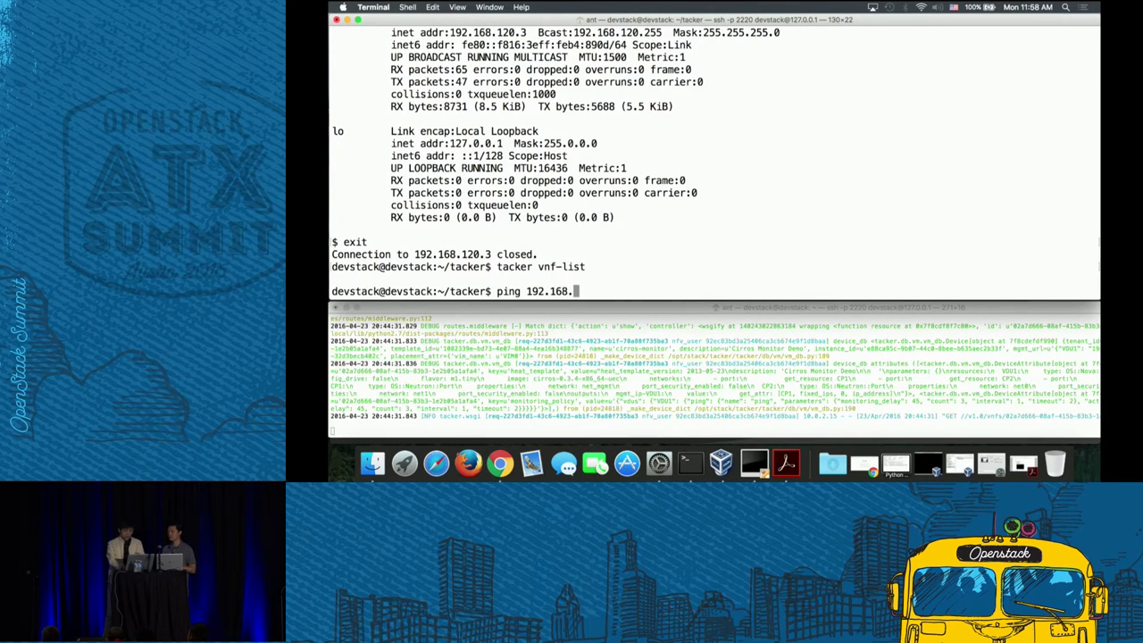
text(120.6)
key(Return)
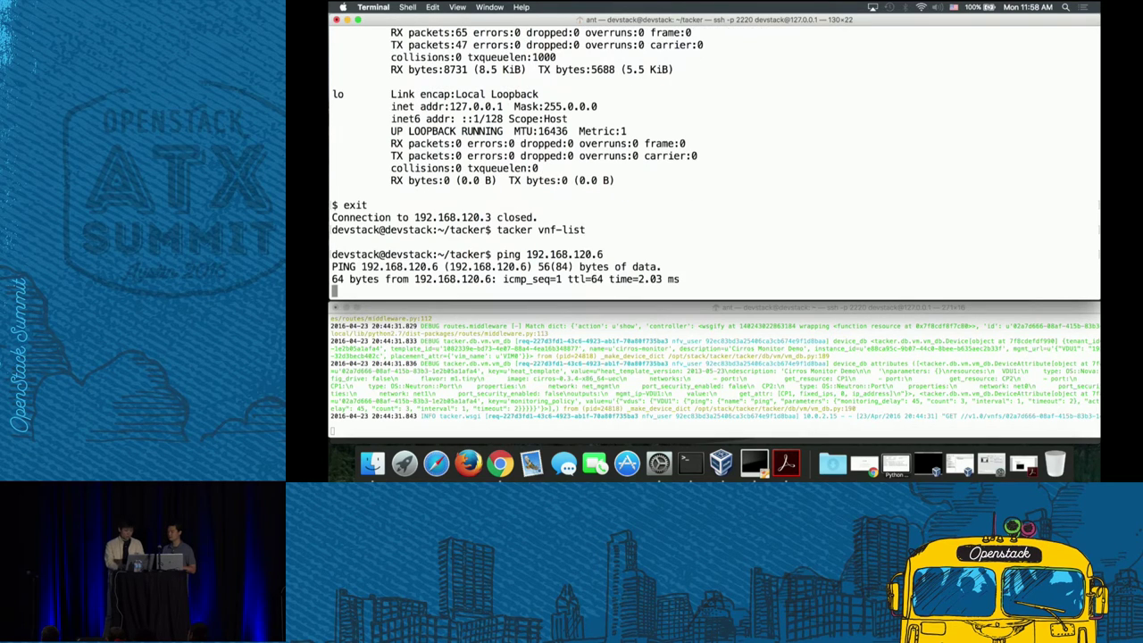
key(ctrl+c)
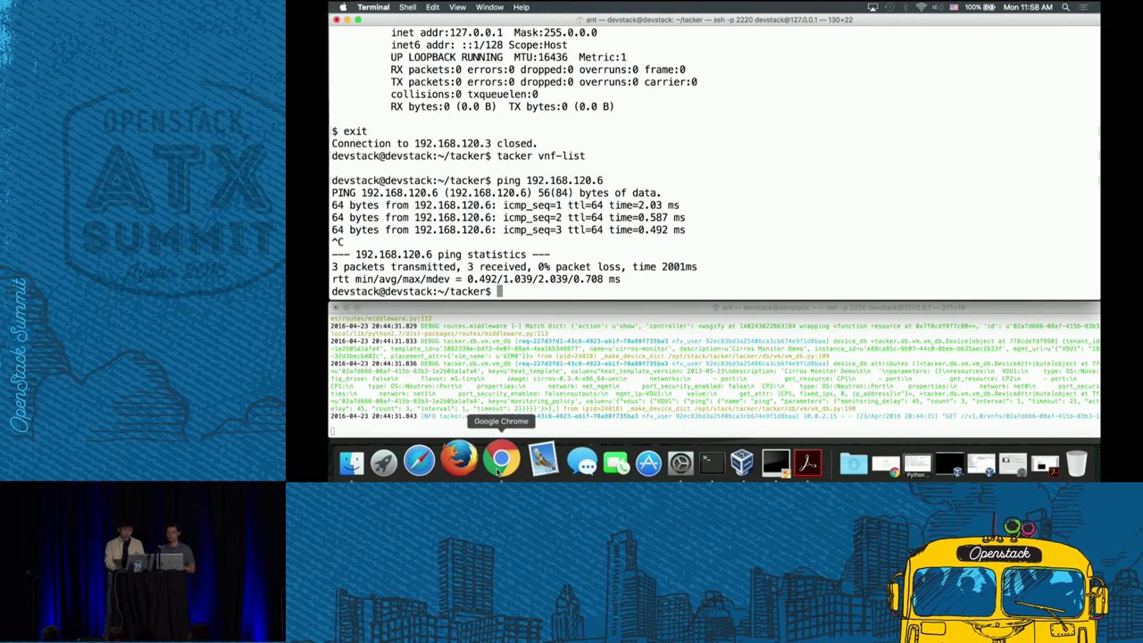
click(500, 463)
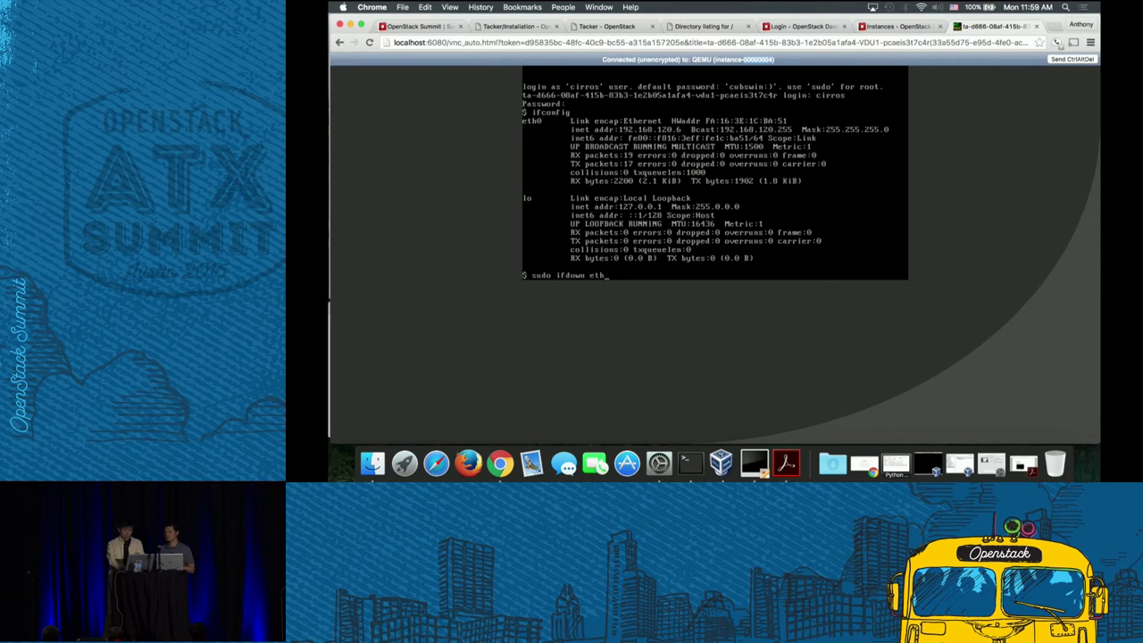
- Run sudo ifdown eth0, enlarge the monitor log window to watch it react, then close the VNC tab
text(0)
key(Return)
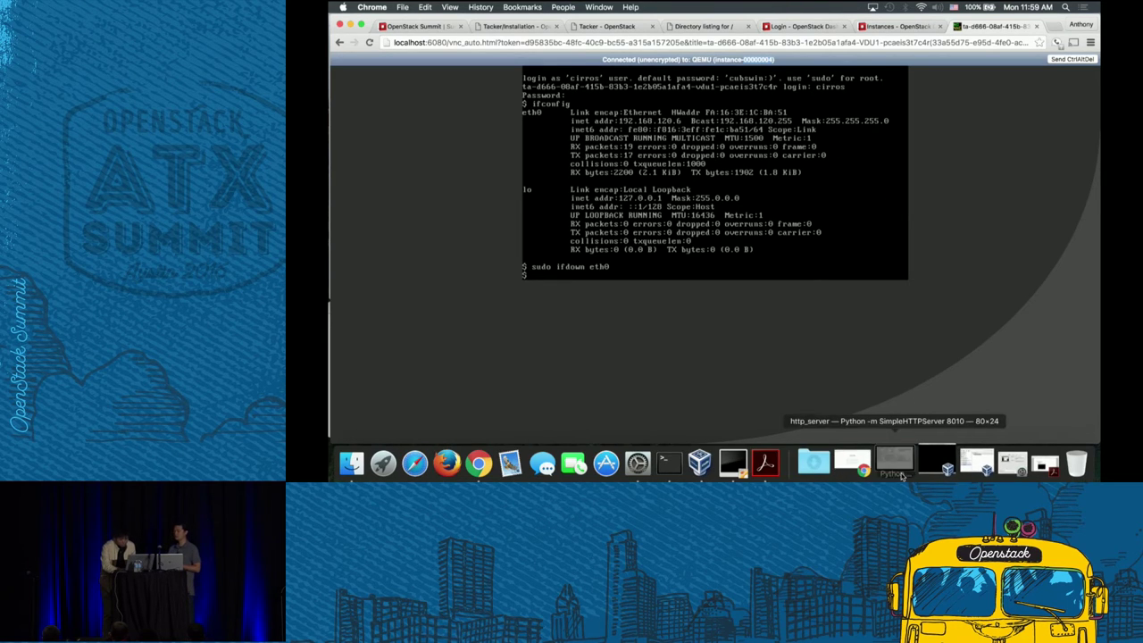
click(897, 463)
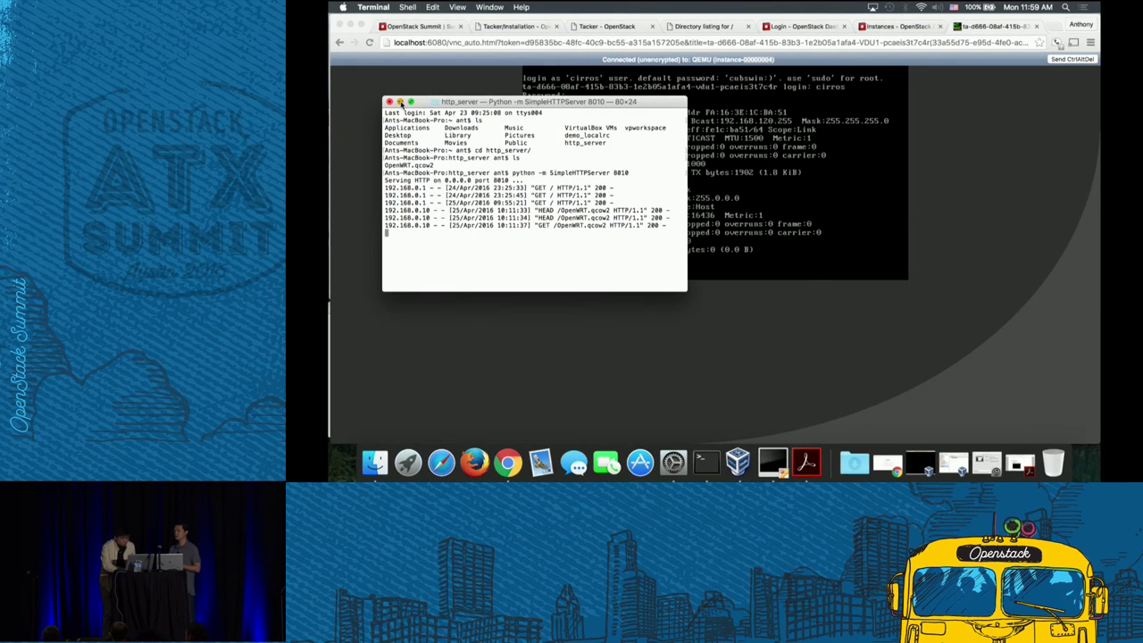
click(399, 102)
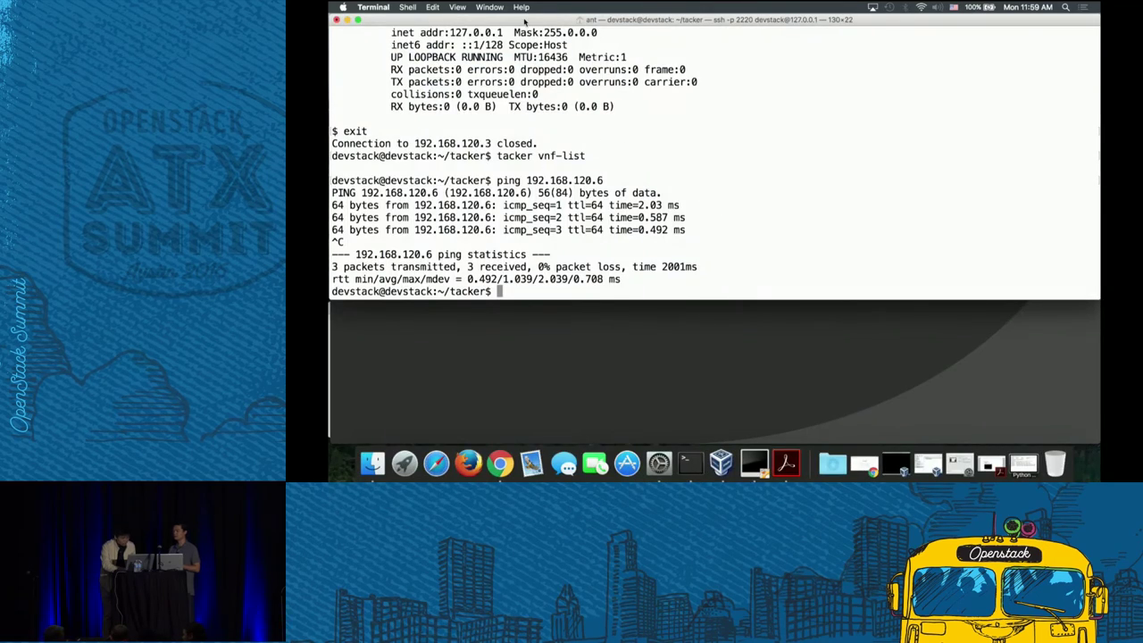
click(347, 21)
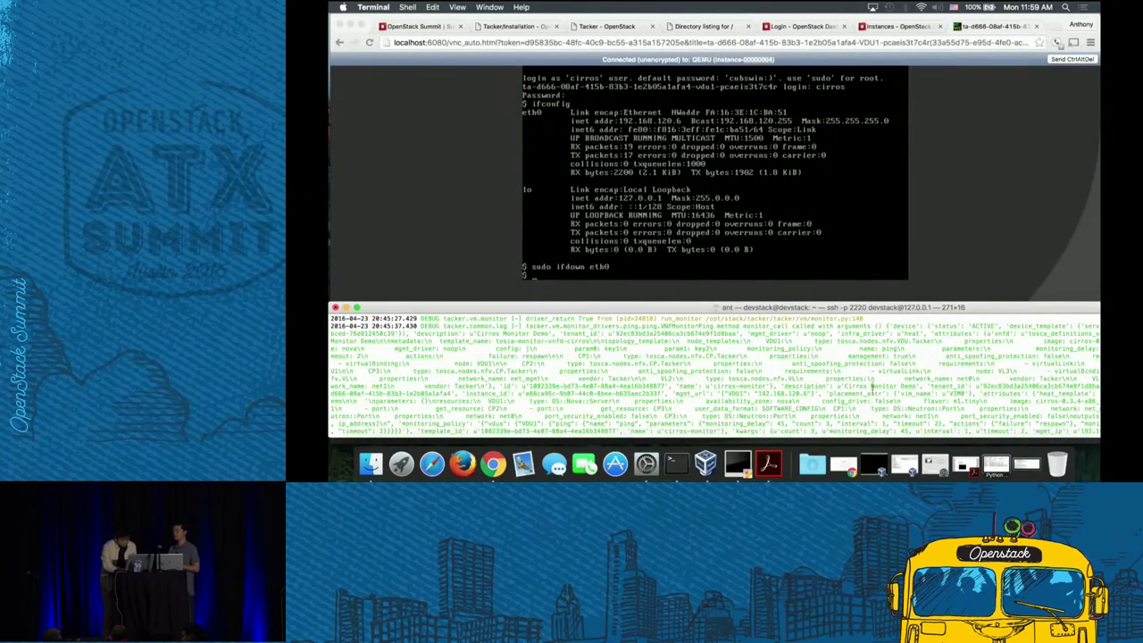
drag(855, 304, 853, 228)
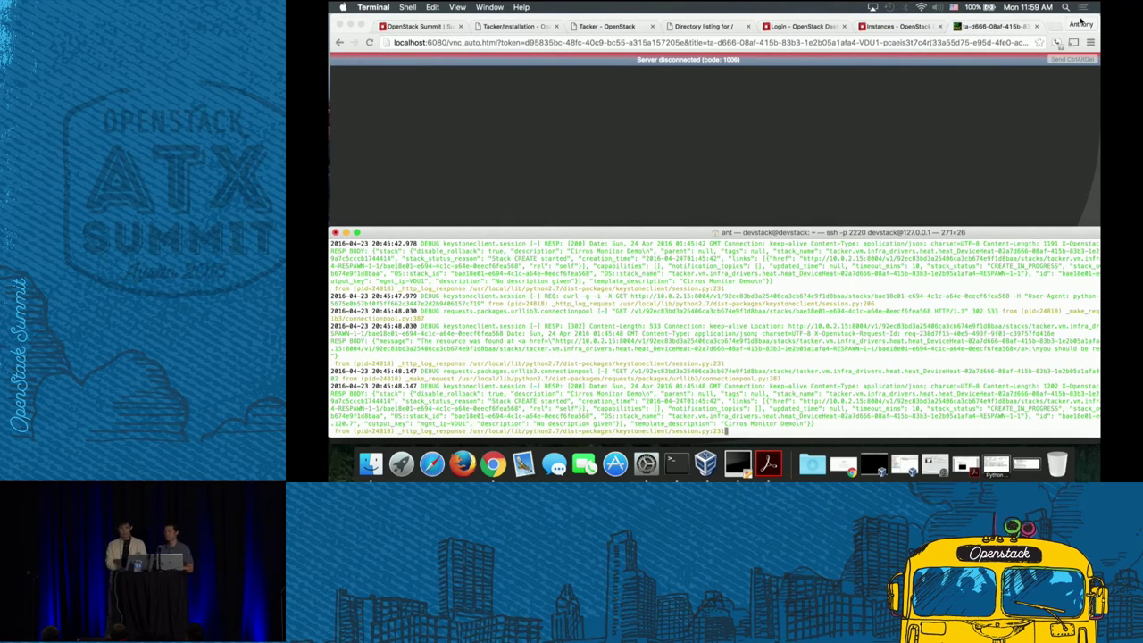
click(1012, 29)
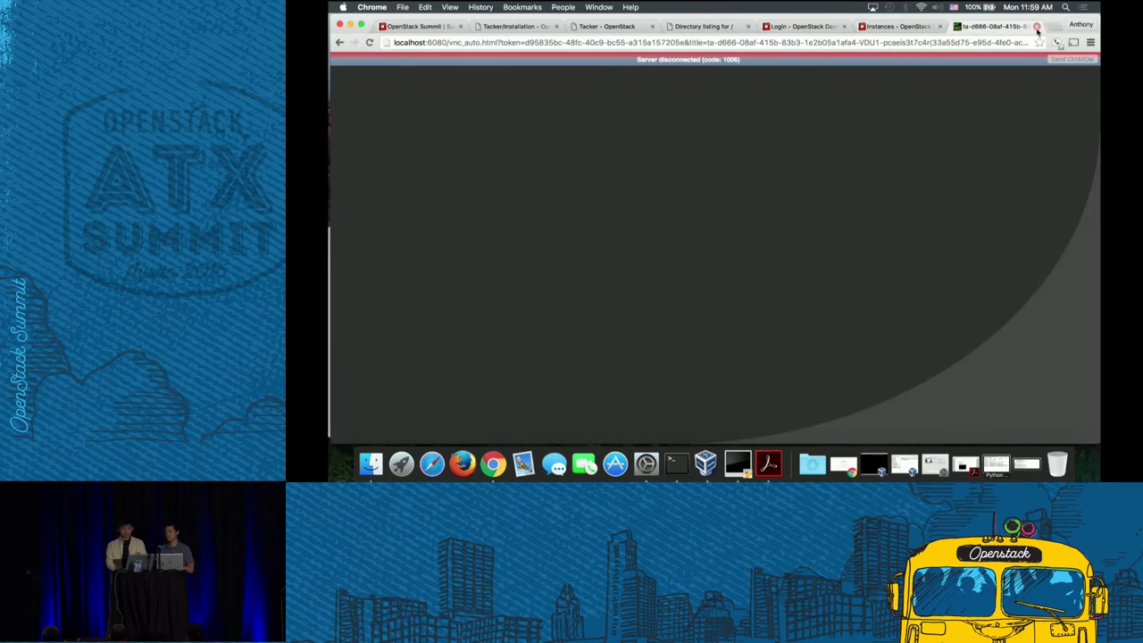
click(1036, 27)
- Open the respawned instance's console-only view via localhost, check it reaches the Cirros login prompt, then close it
click(423, 165)
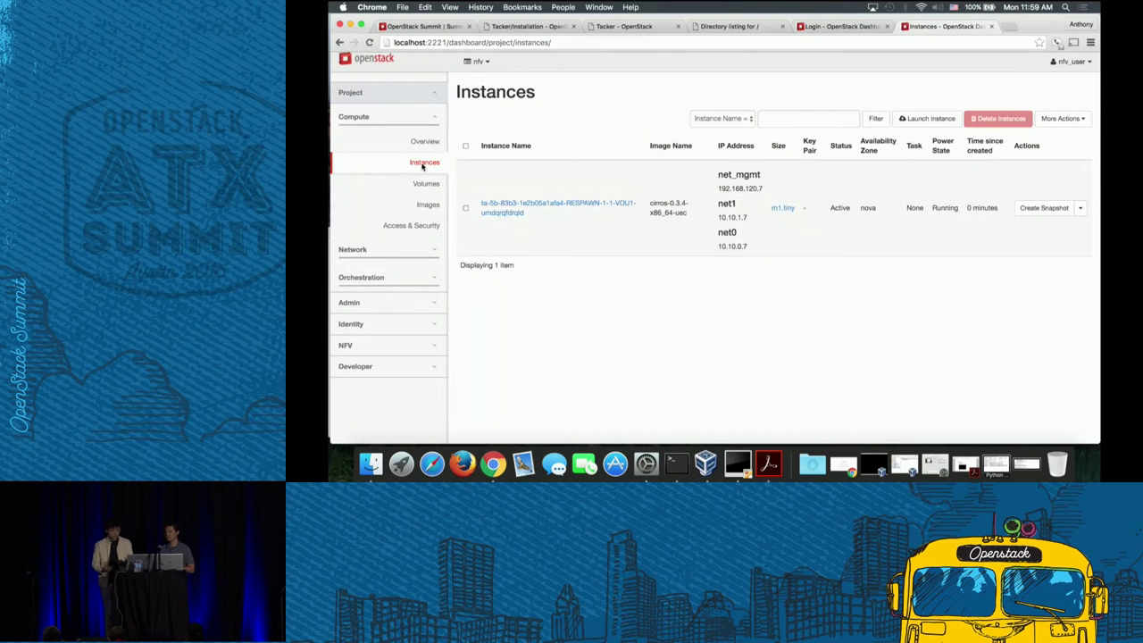
click(588, 207)
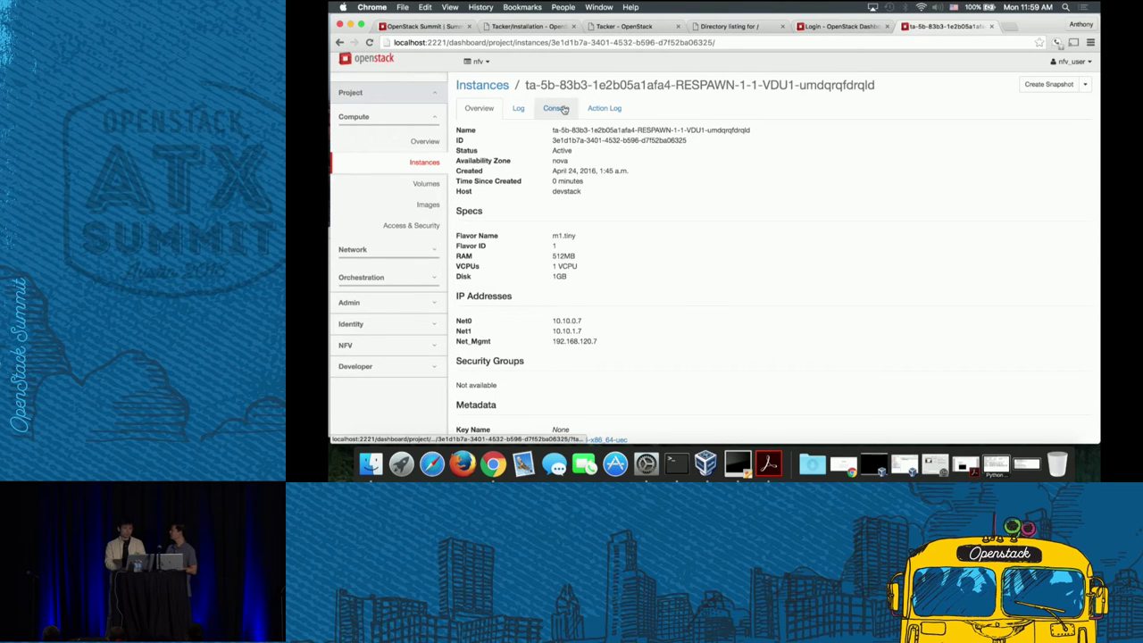
click(556, 108)
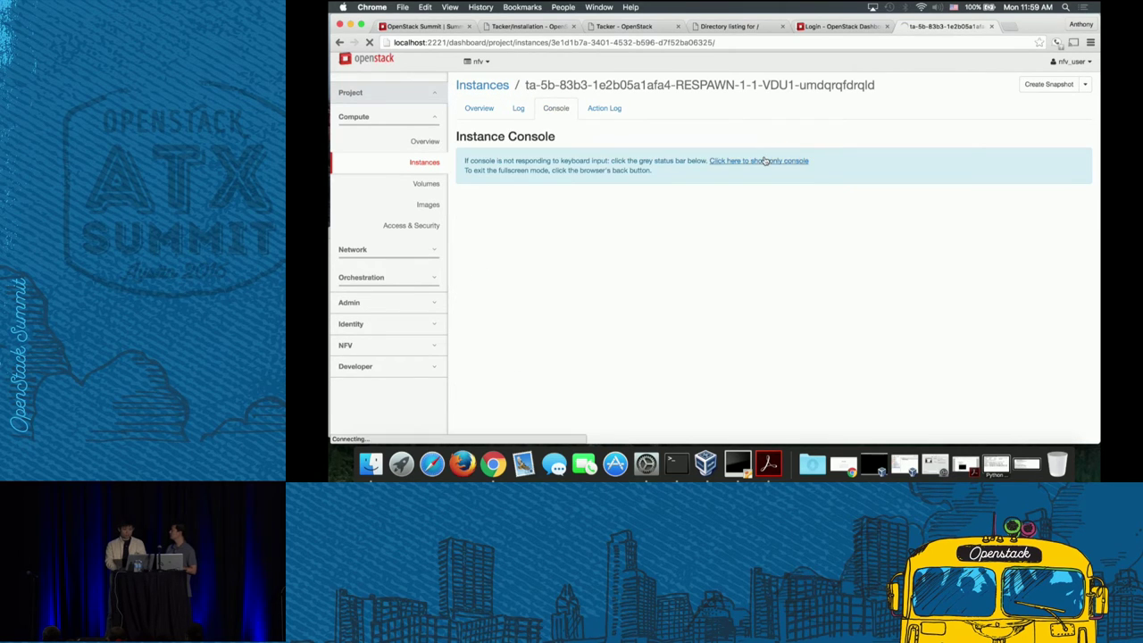
right_click(766, 159)
click(782, 161)
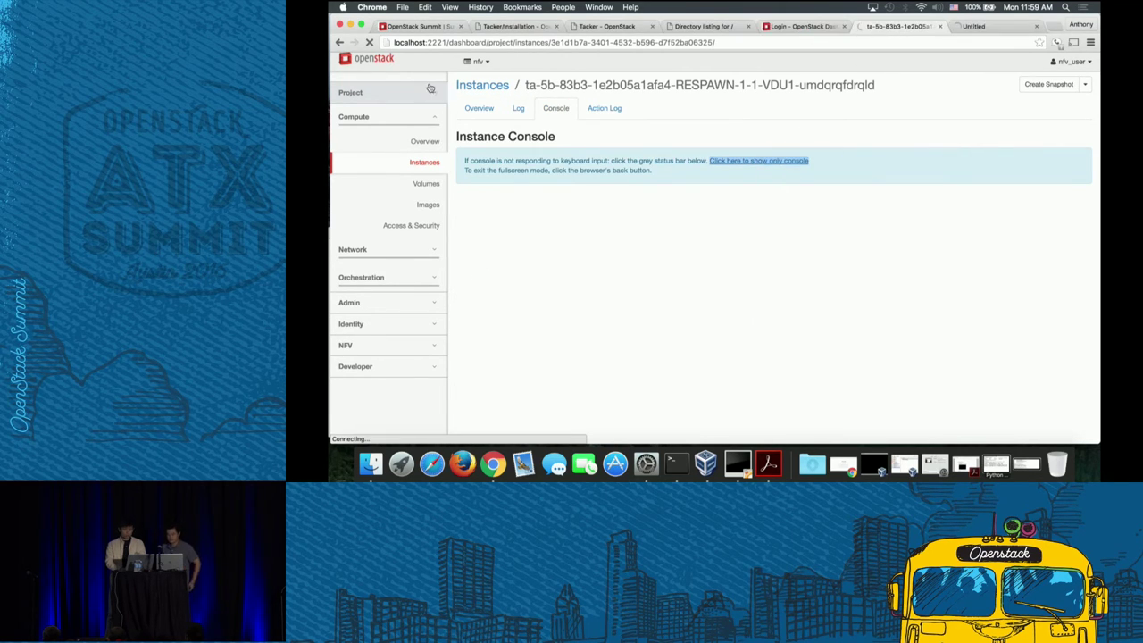
click(389, 169)
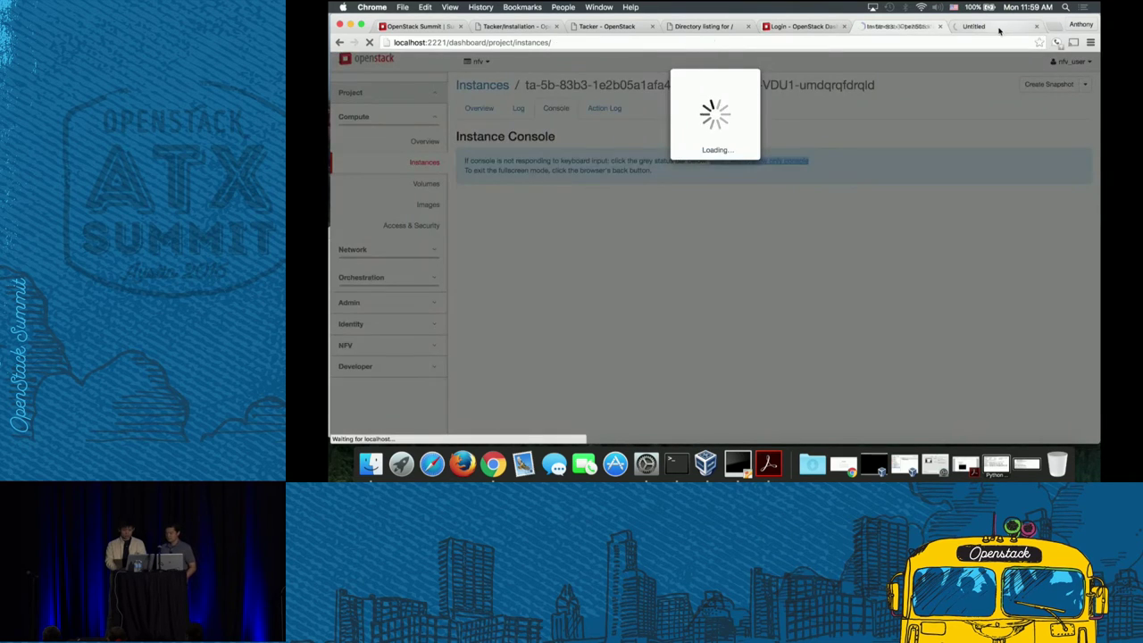
key(ctrl+Tab)
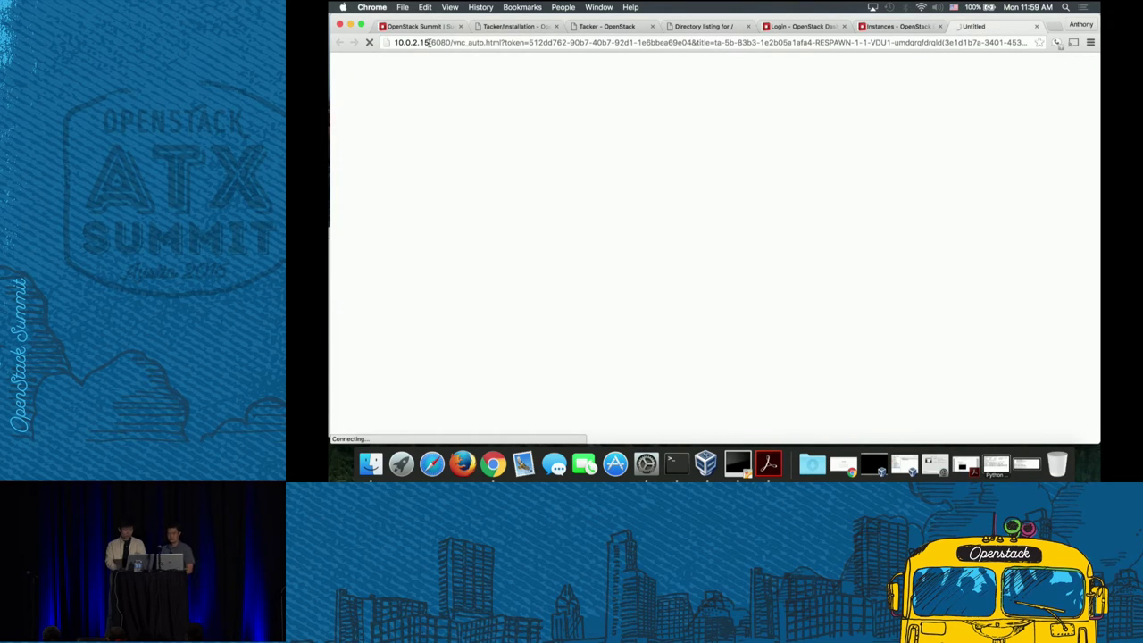
drag(428, 42, 394, 42)
text(localhost)
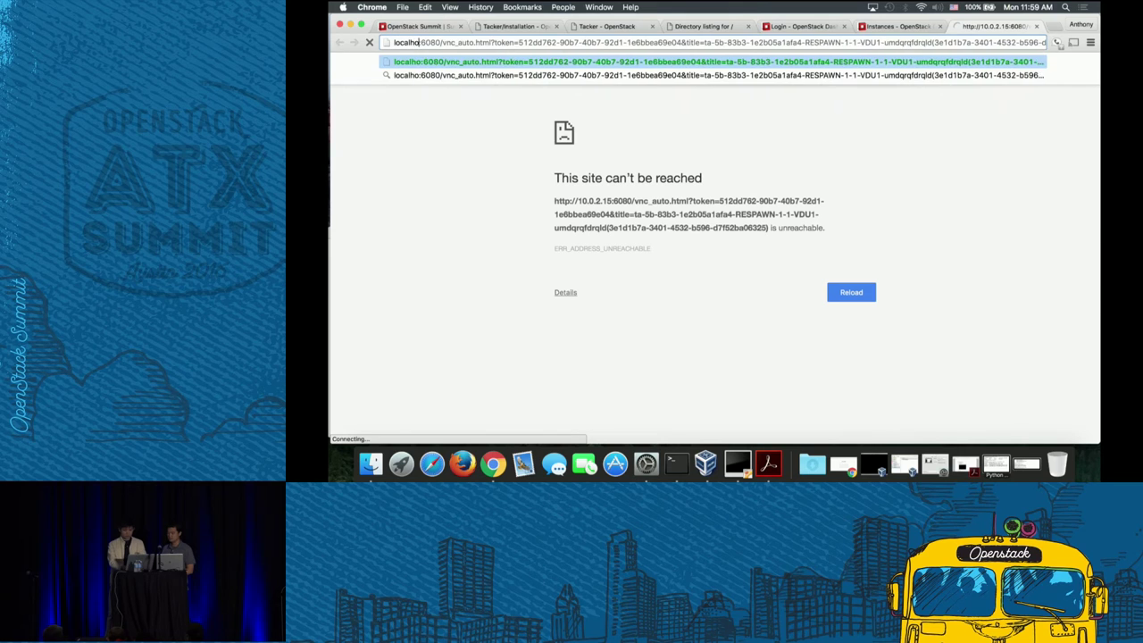
key(Return)
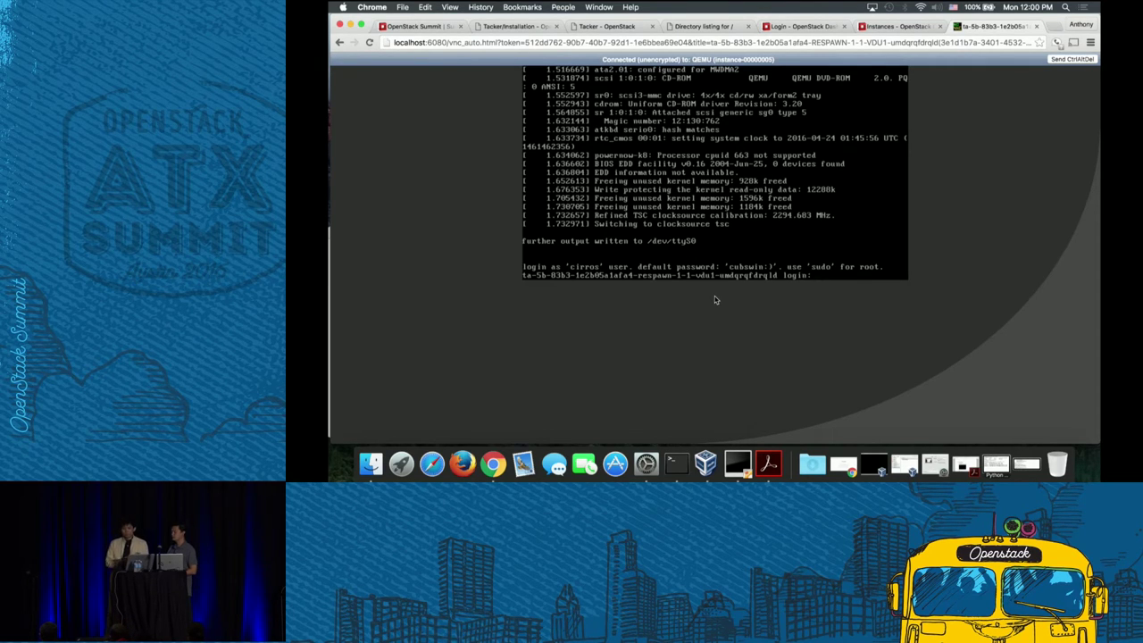
click(1035, 26)
- Select all VNFs in VNF Manager and terminate cirros-monitor, then go to the VNF Catalog
click(353, 345)
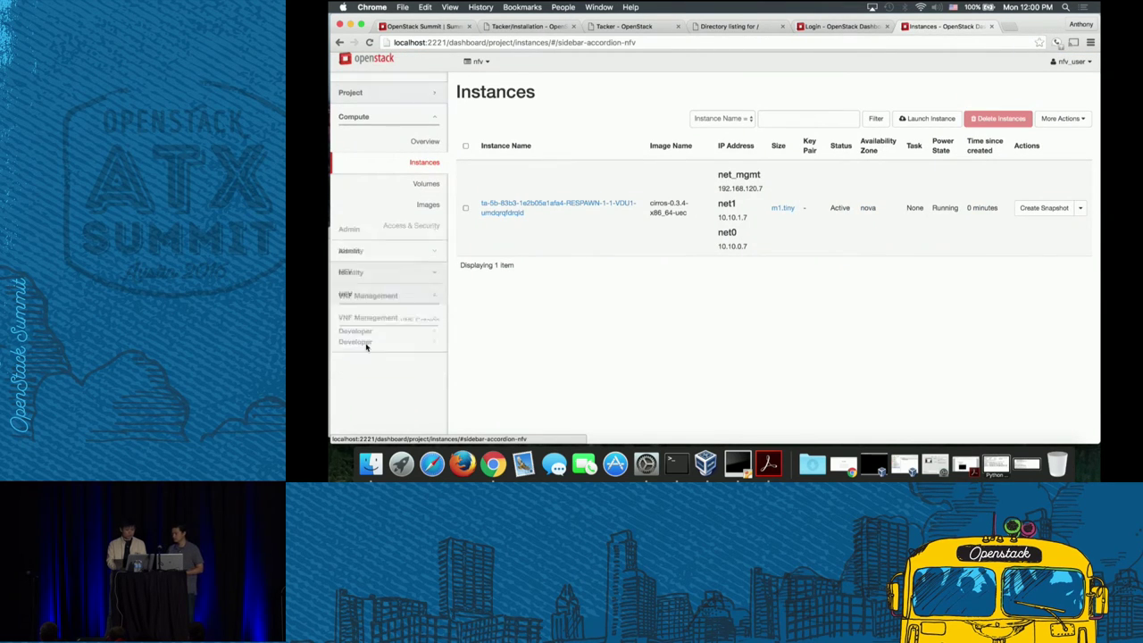
click(414, 229)
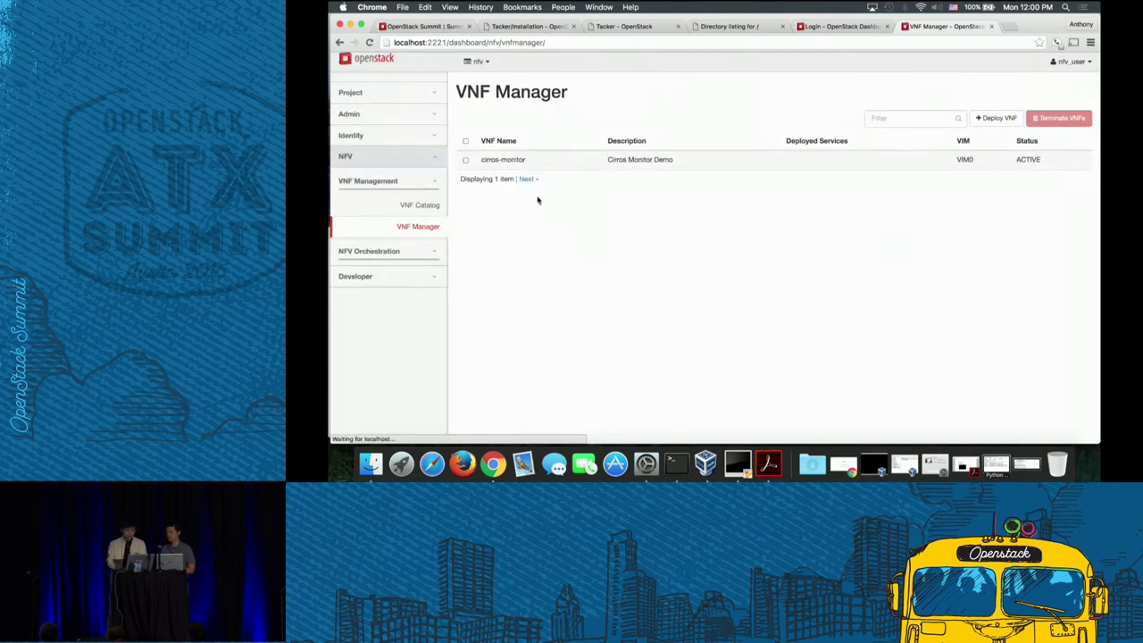
click(465, 141)
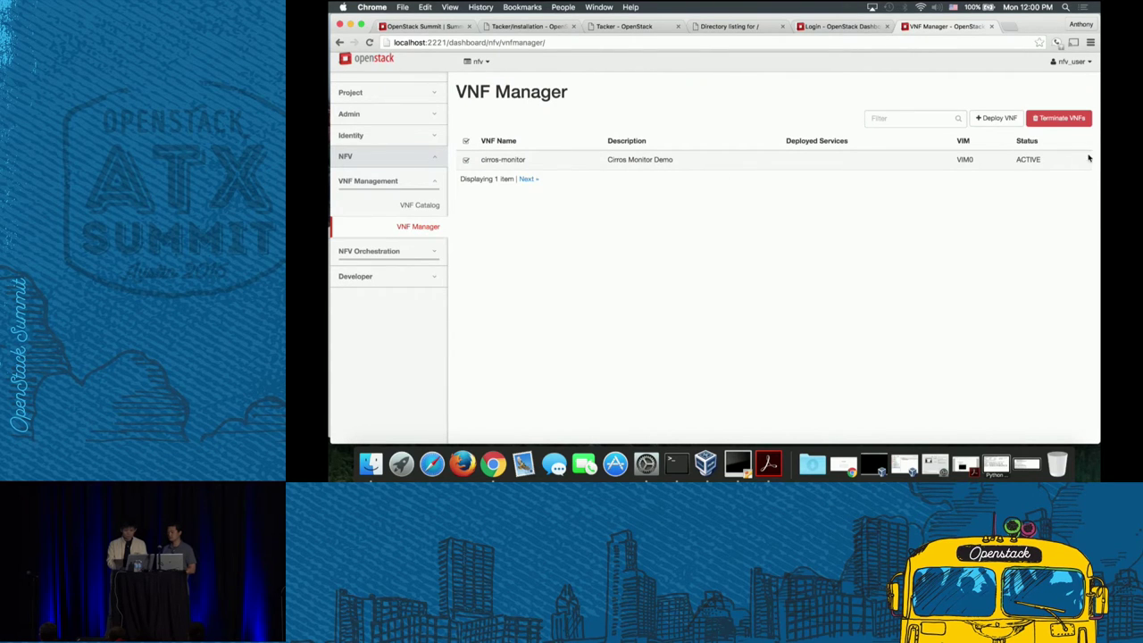
click(1075, 118)
click(879, 145)
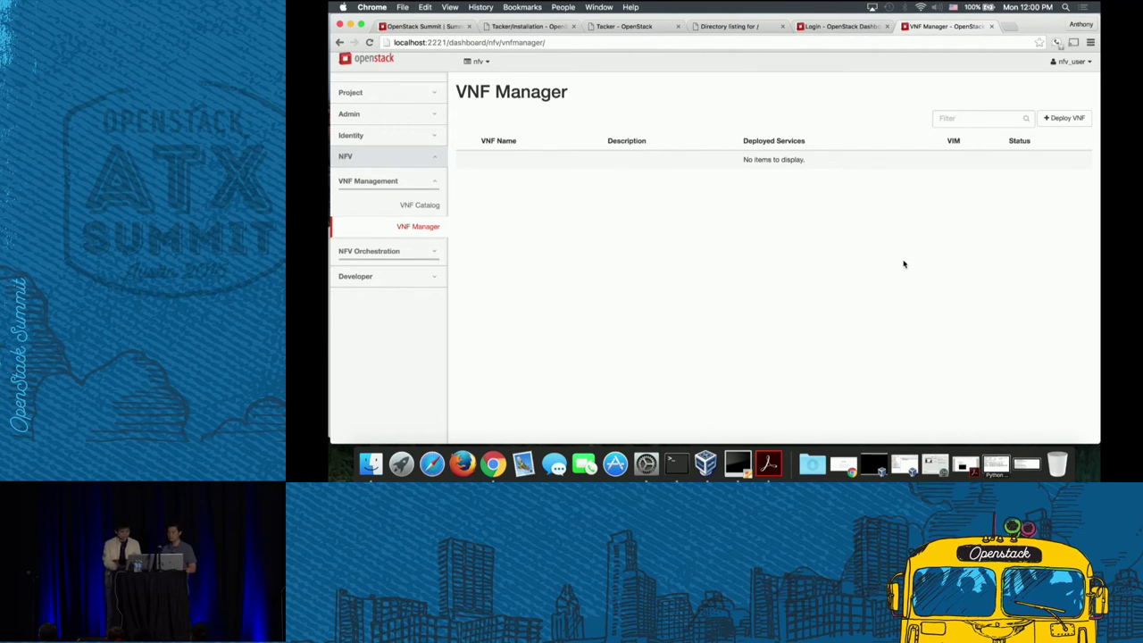
click(424, 206)
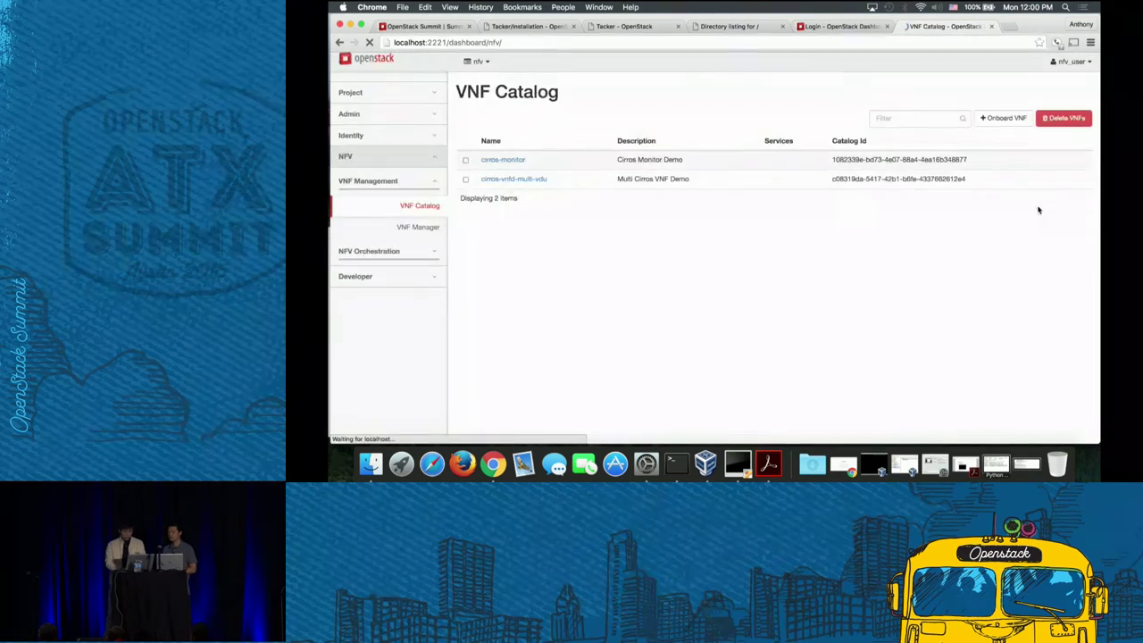
- Name the new VNFD cirros-user-data and attach tosca-cirros-vnfd-user-data-configure-monitor.yaml as its template file
click(1001, 117)
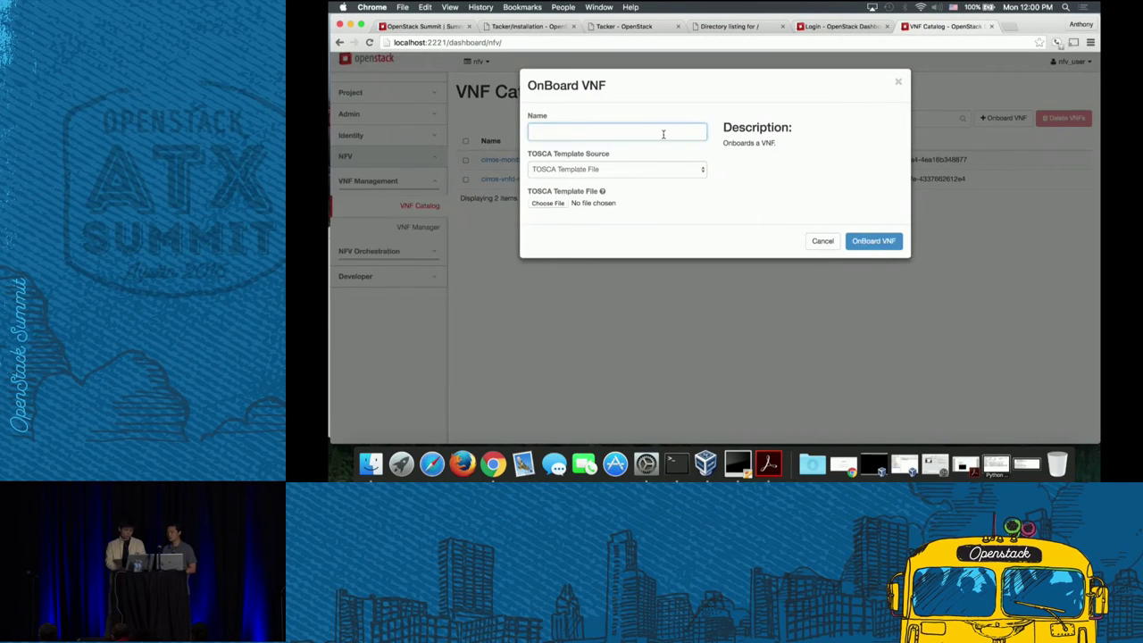
text(cirros)
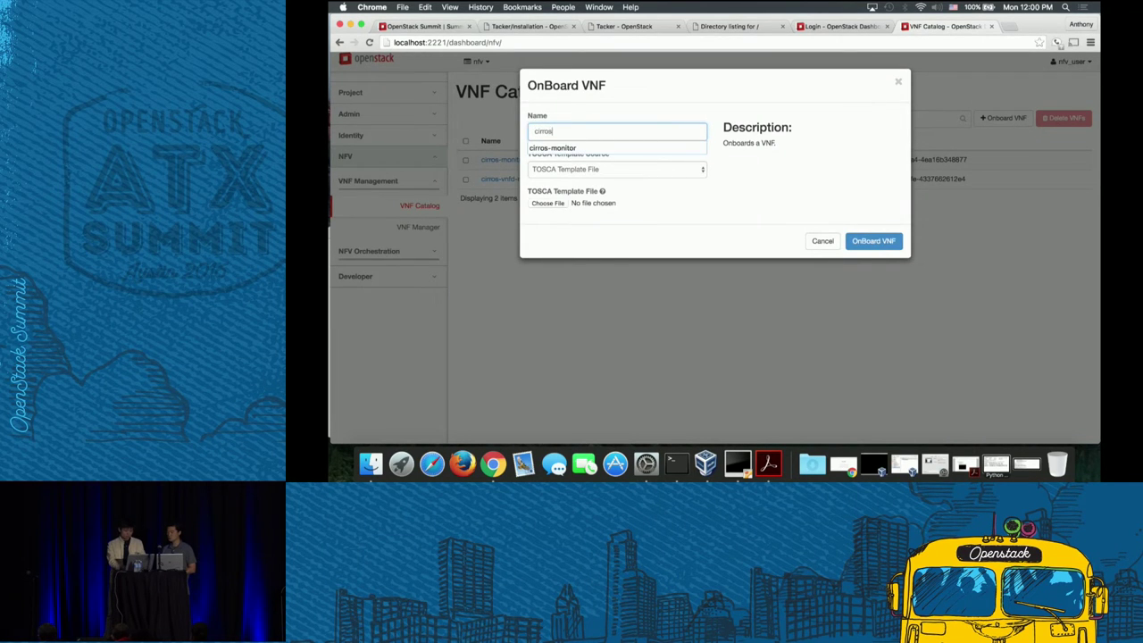
text(-ue)
text(er)
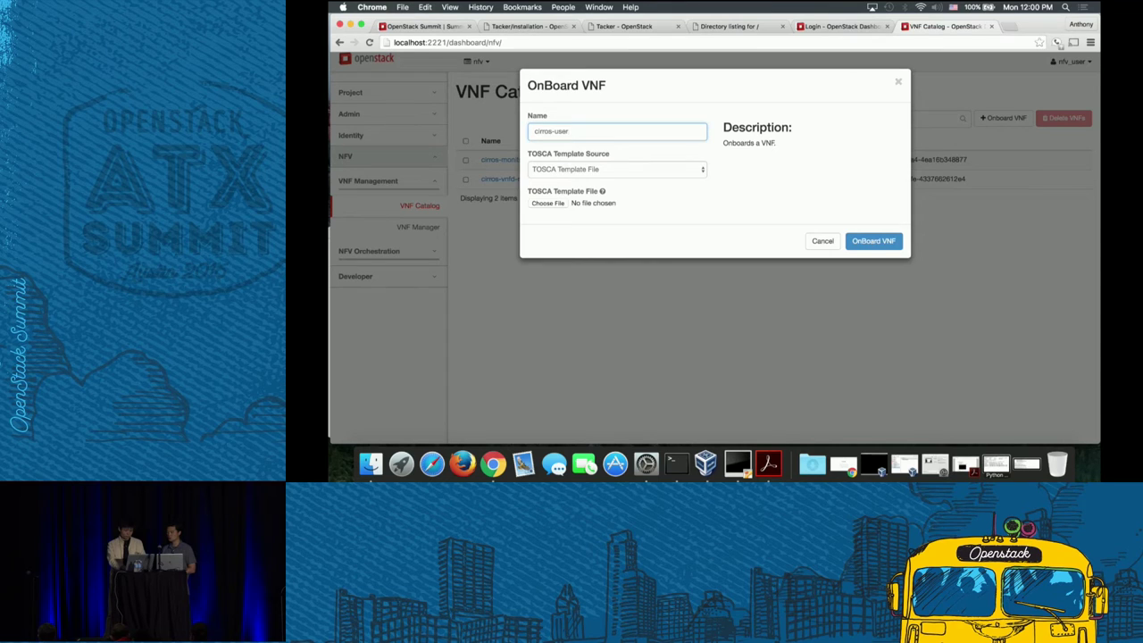
text(-date)
click(650, 170)
click(718, 194)
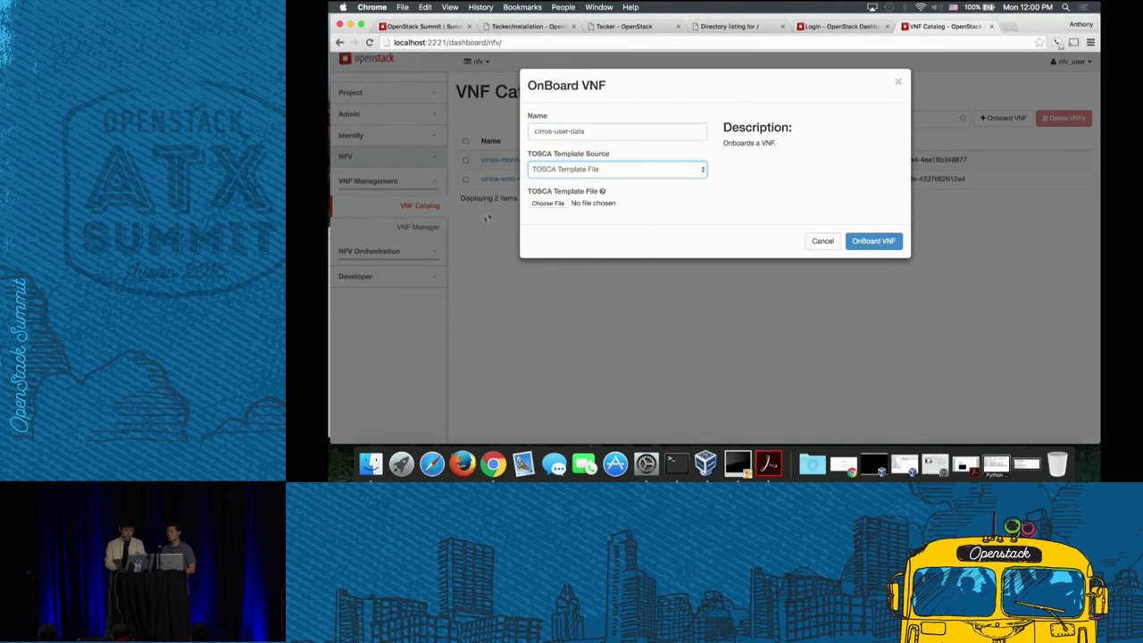
click(546, 203)
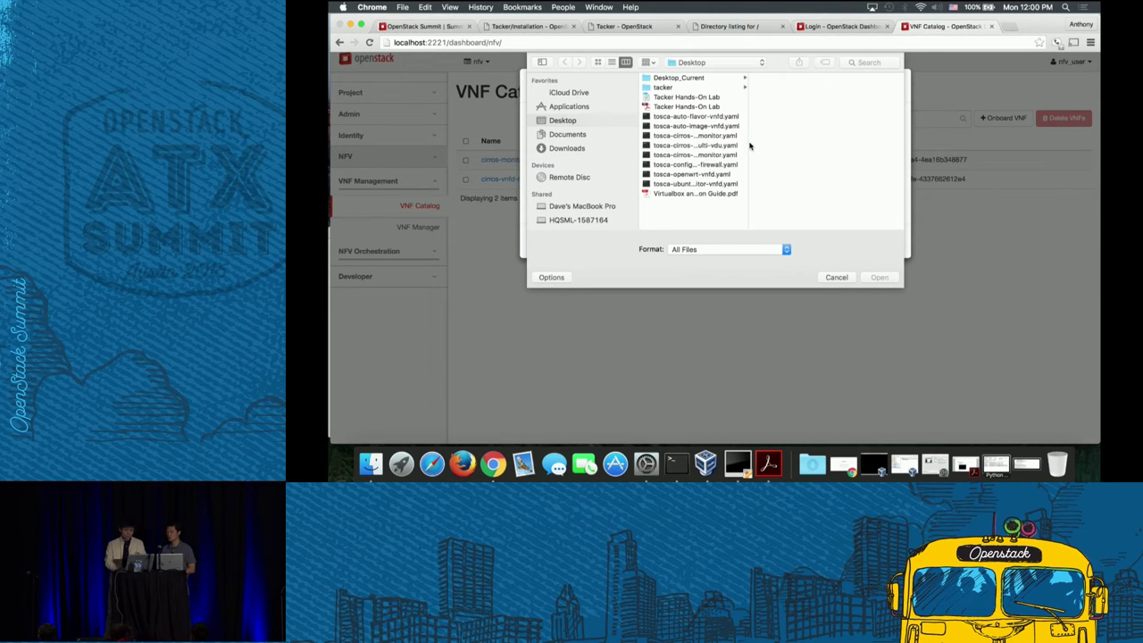
drag(748, 143, 819, 143)
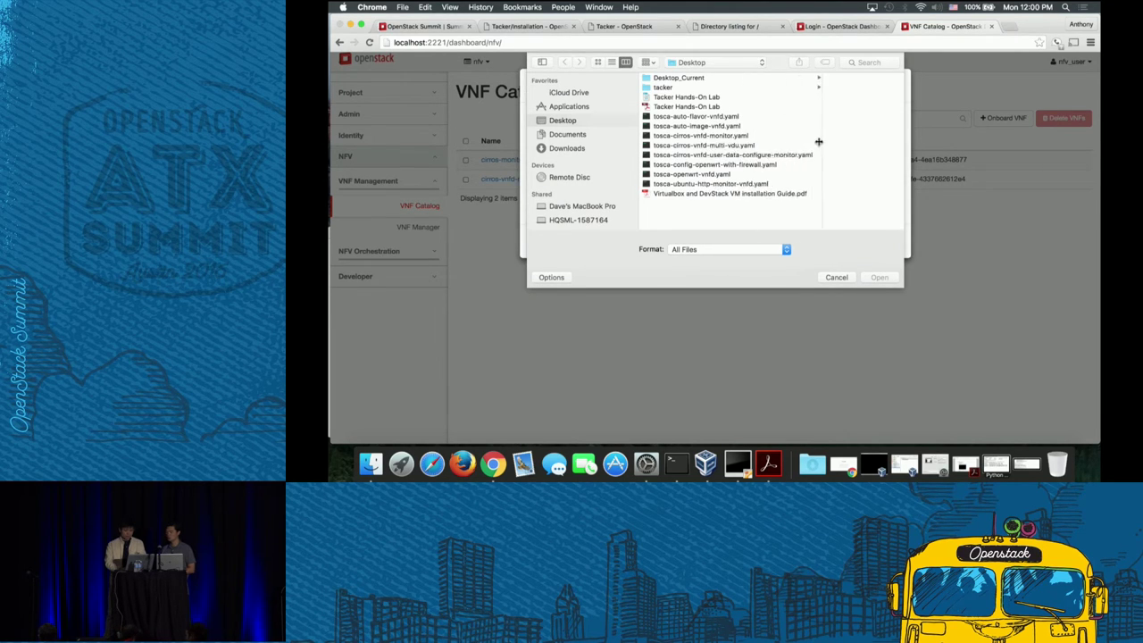
click(778, 164)
click(778, 156)
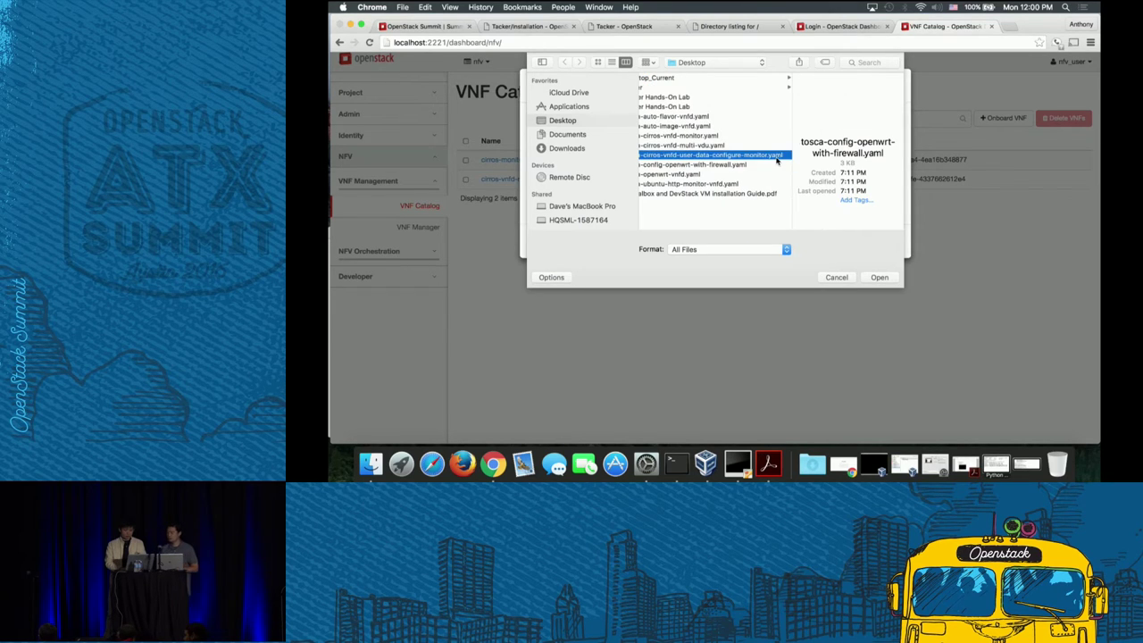
click(879, 278)
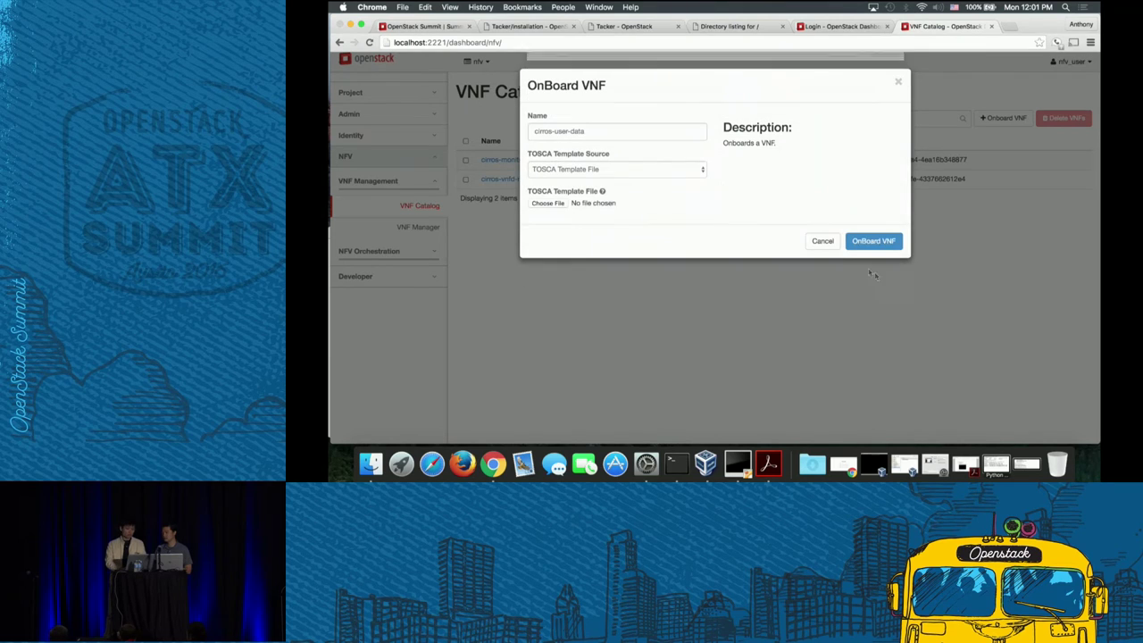
- Onboard the template and open the cirros-user-data VNFD details showing its user_data script
click(858, 241)
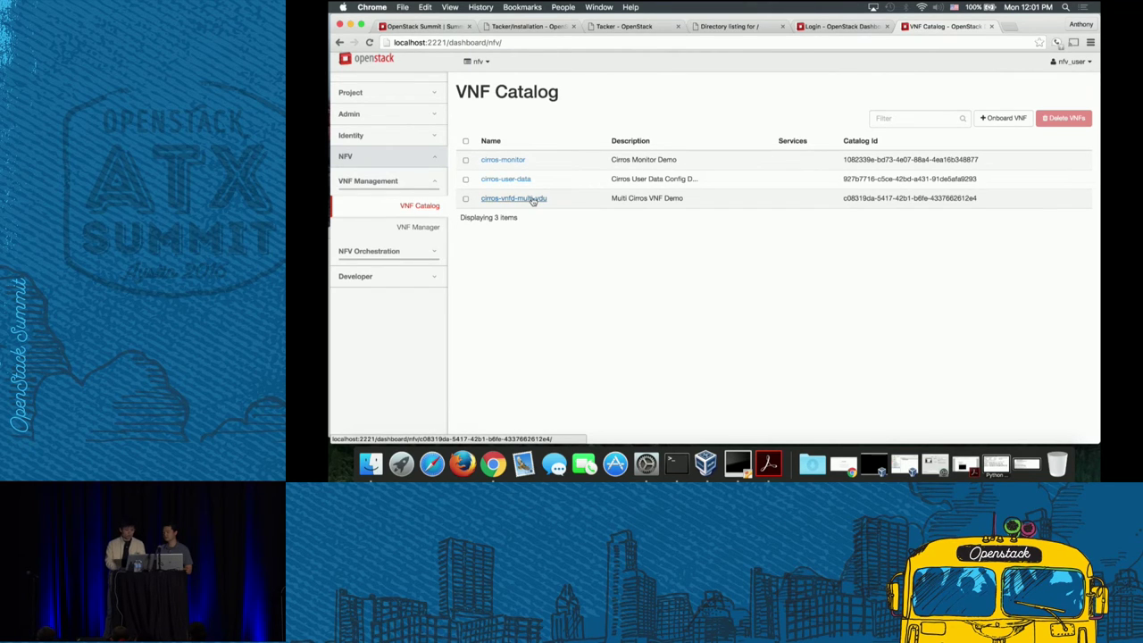
click(515, 178)
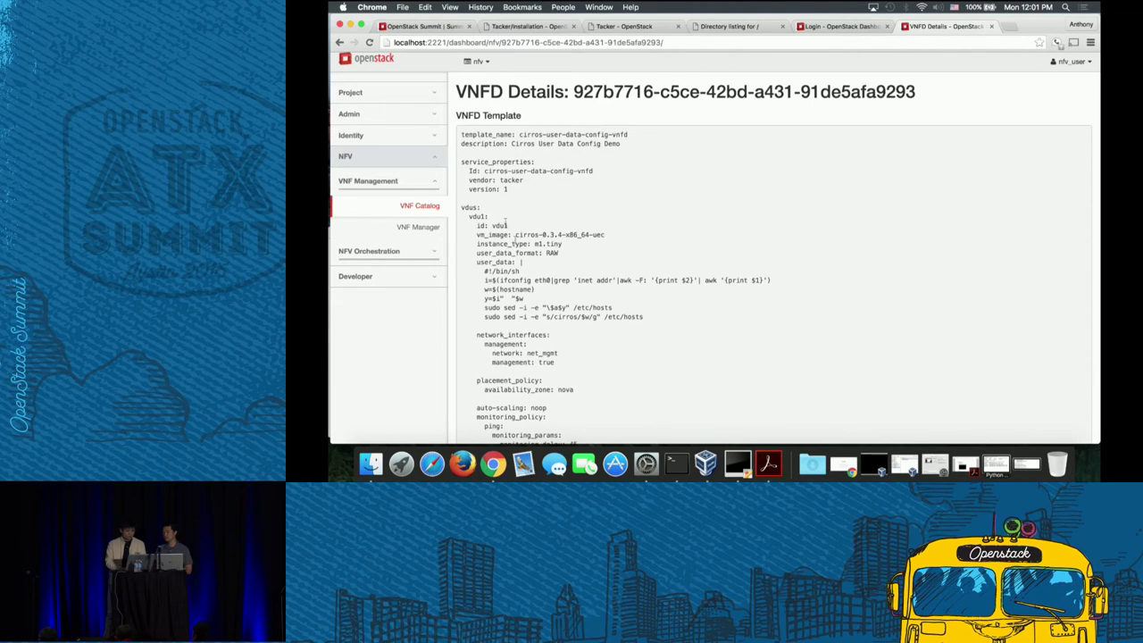
scroll(664, 293, down, 3)
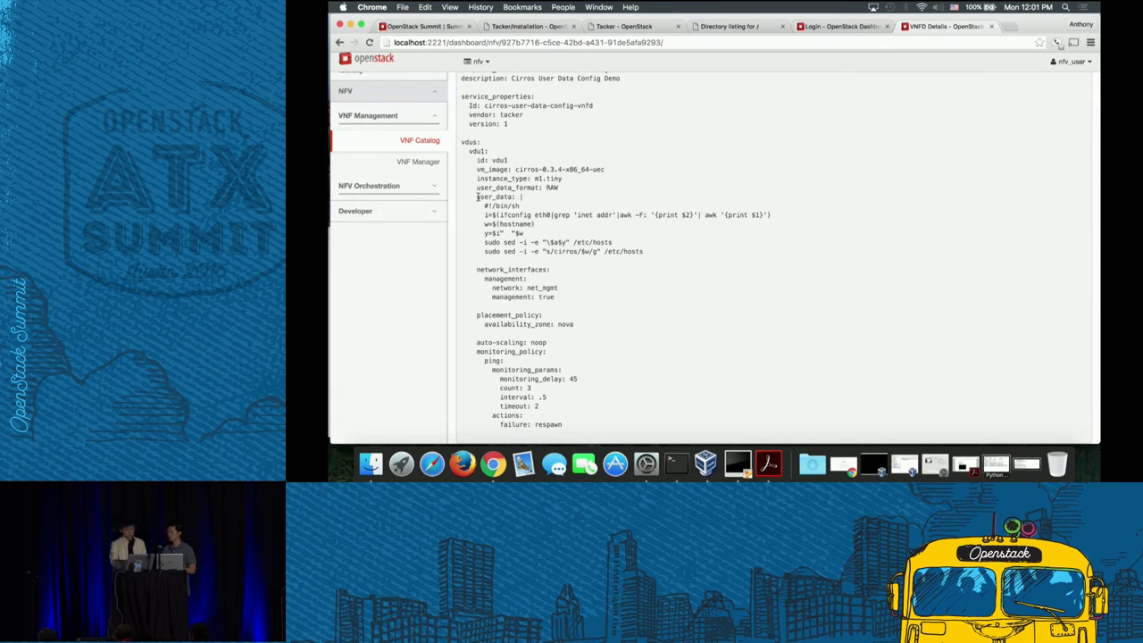
drag(478, 197, 651, 250)
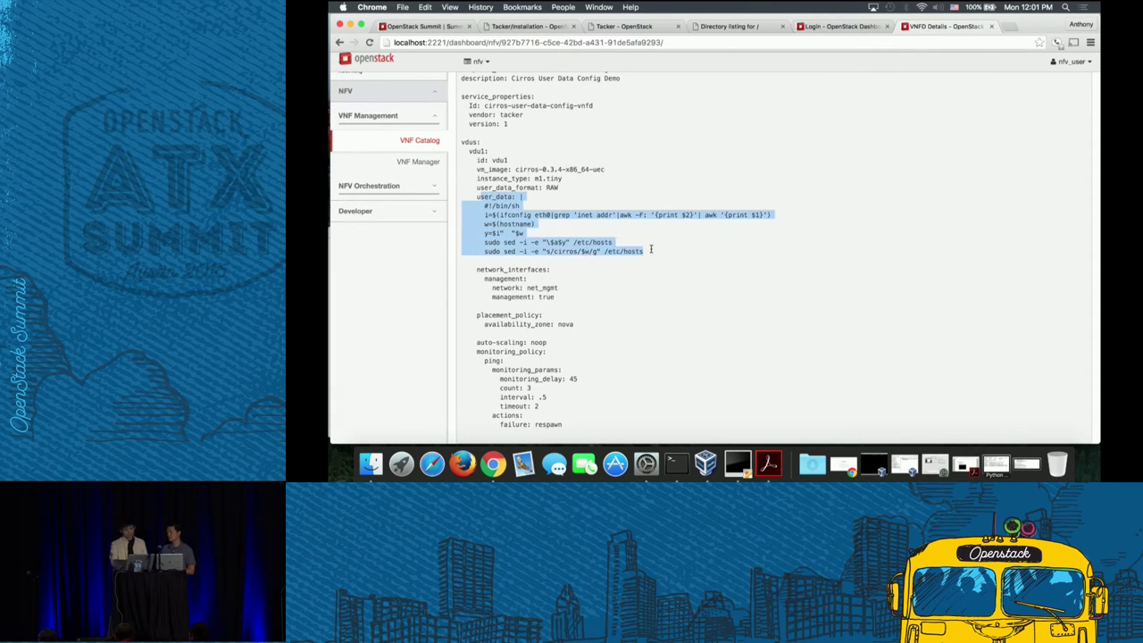
click(651, 249)
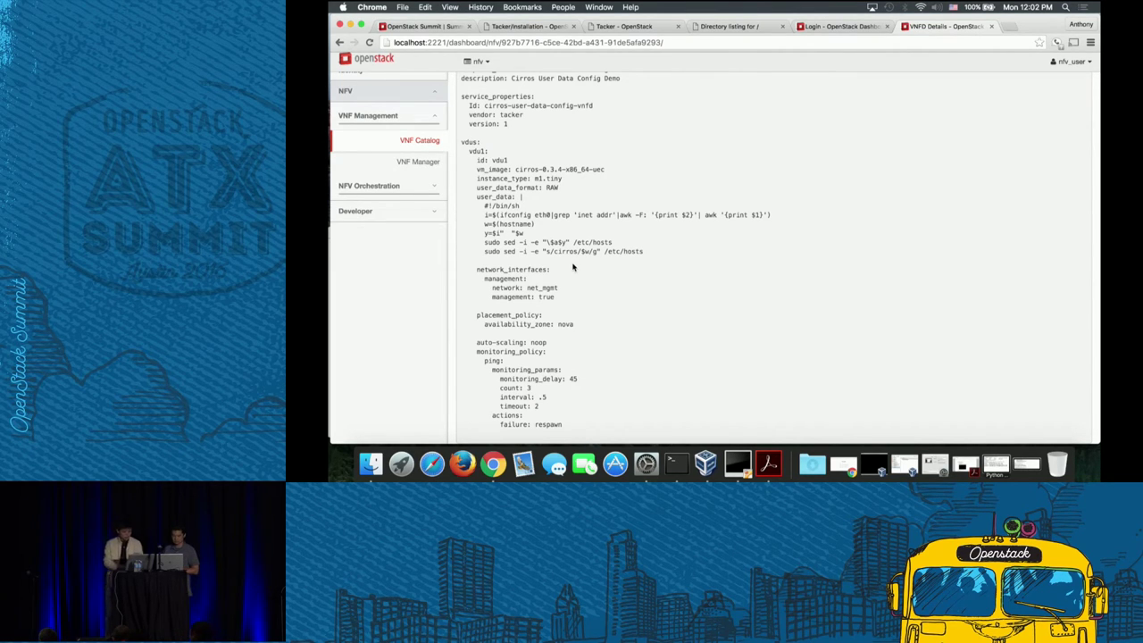
- In VNF Manager, deploy a VNF named 'cirros-user-data' using catalog entry cirros-user-data
click(418, 161)
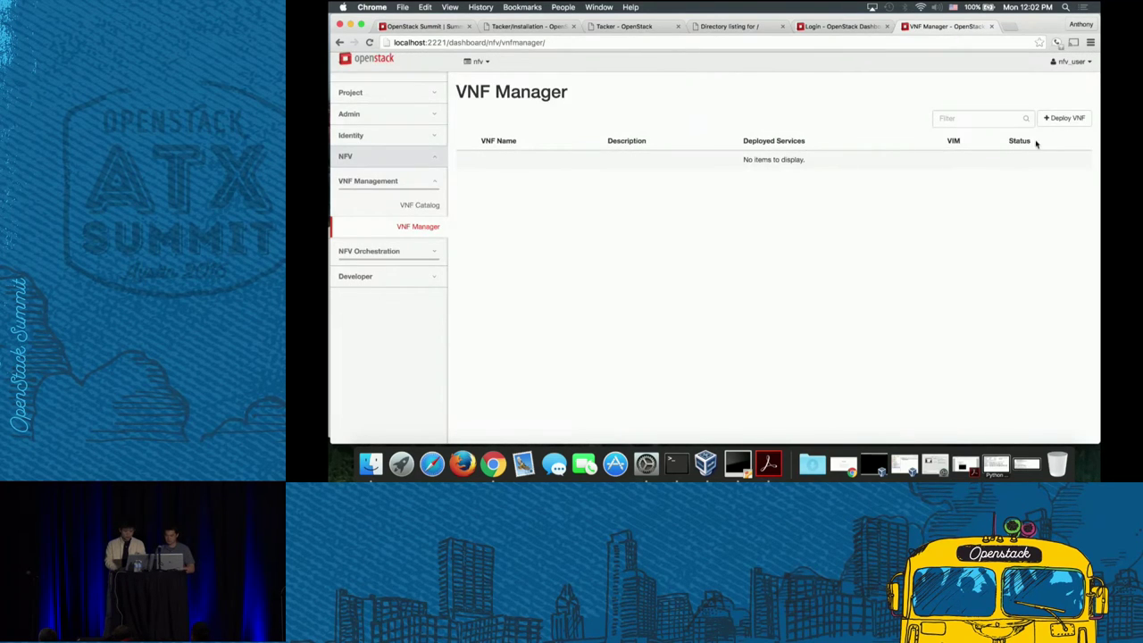
click(1064, 118)
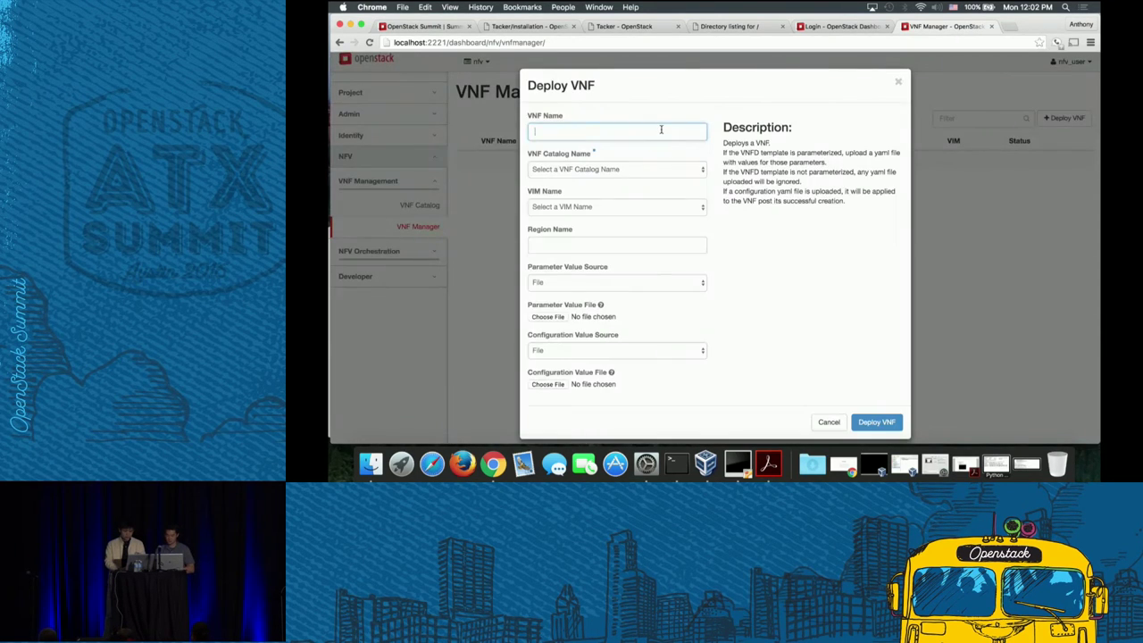
click(661, 129)
text(cir)
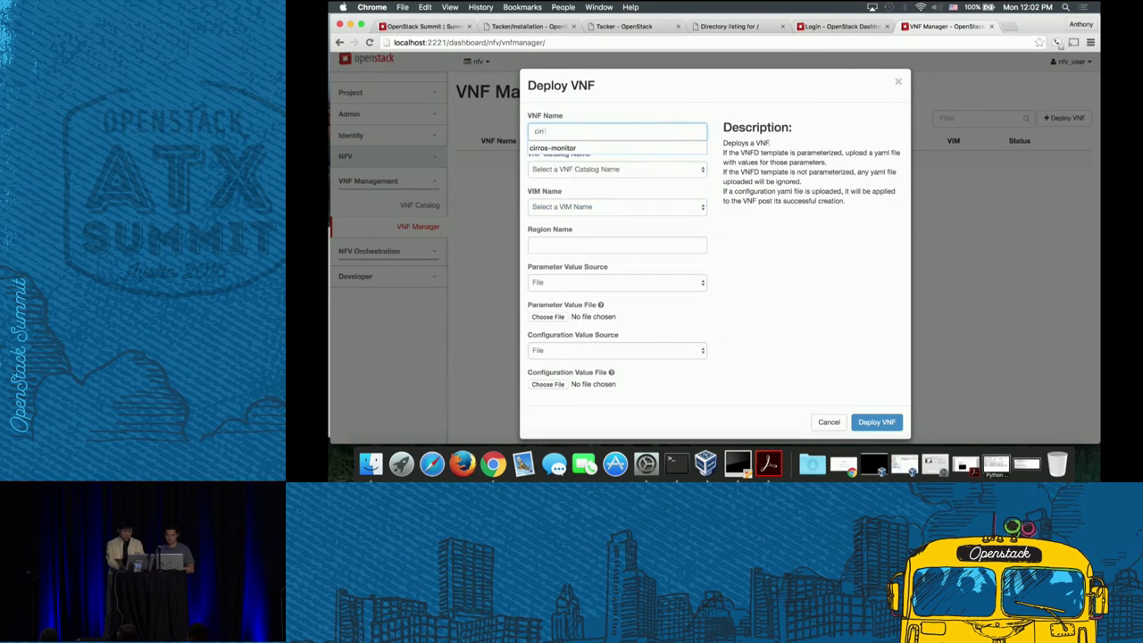
text(ros-user-data)
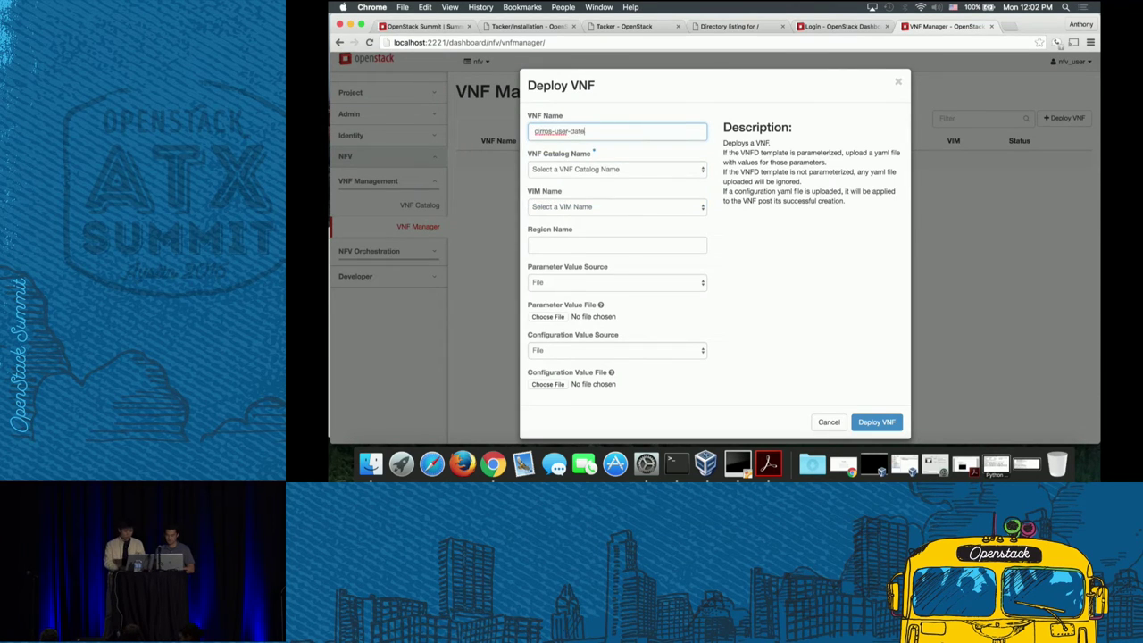
click(638, 171)
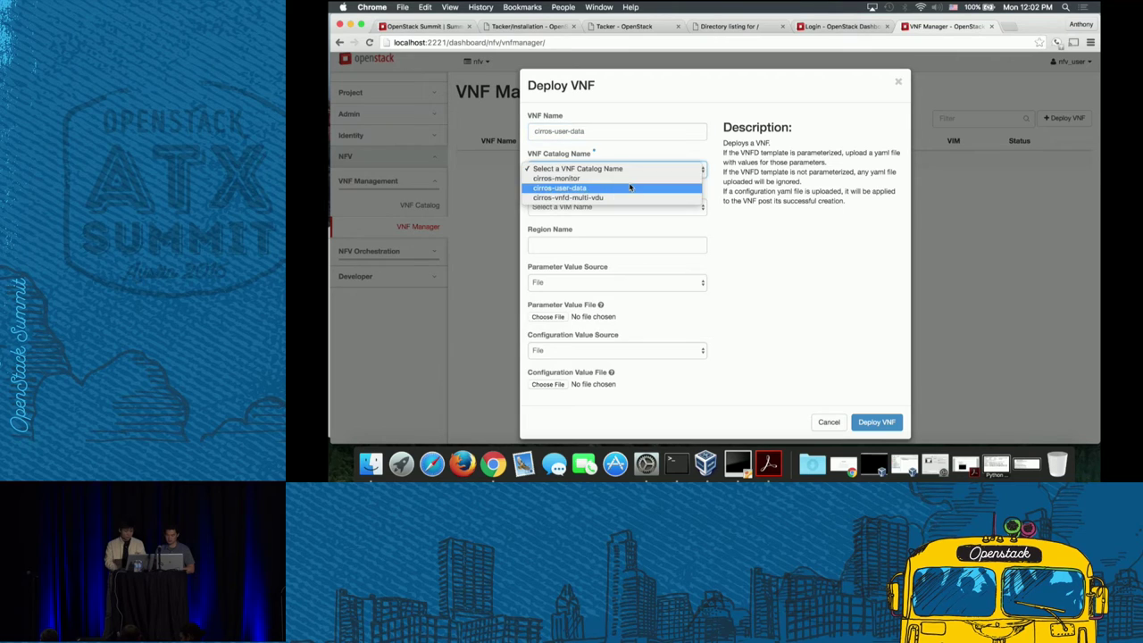
click(630, 187)
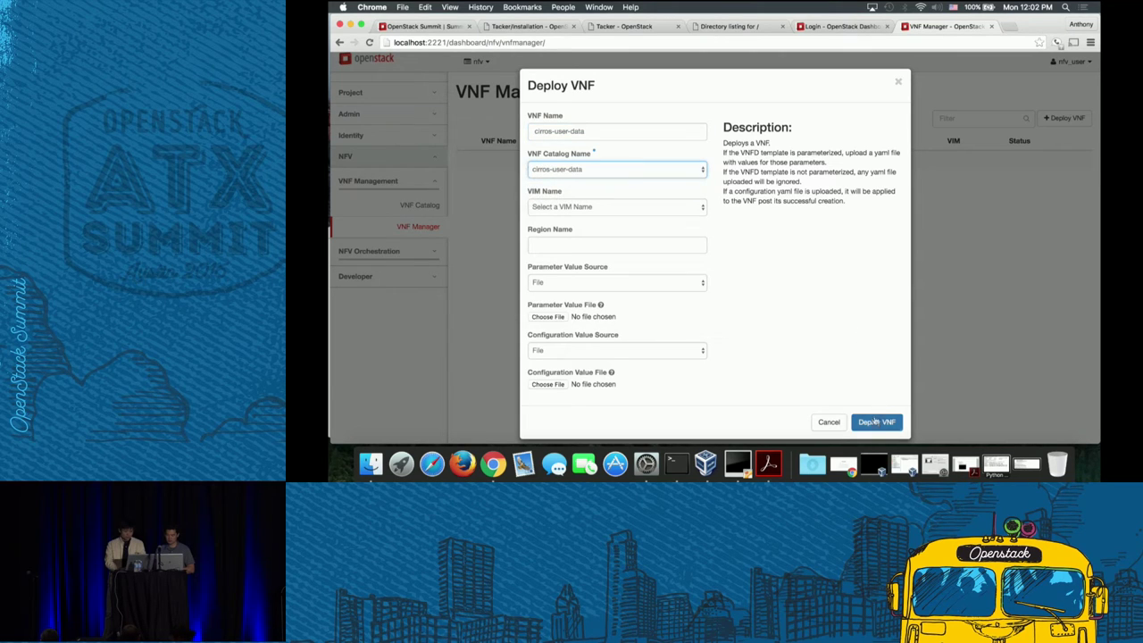
click(875, 423)
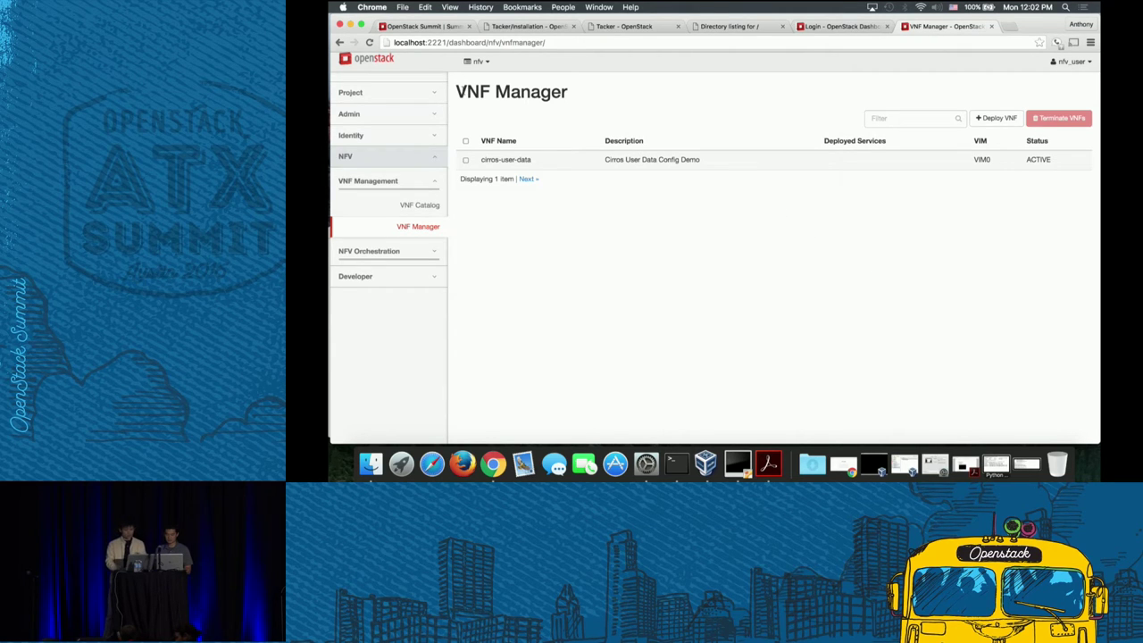
- Open the cirros-user-data instance's console-only view in a new tab, replacing host 10.0.2.15 with localhost
click(399, 94)
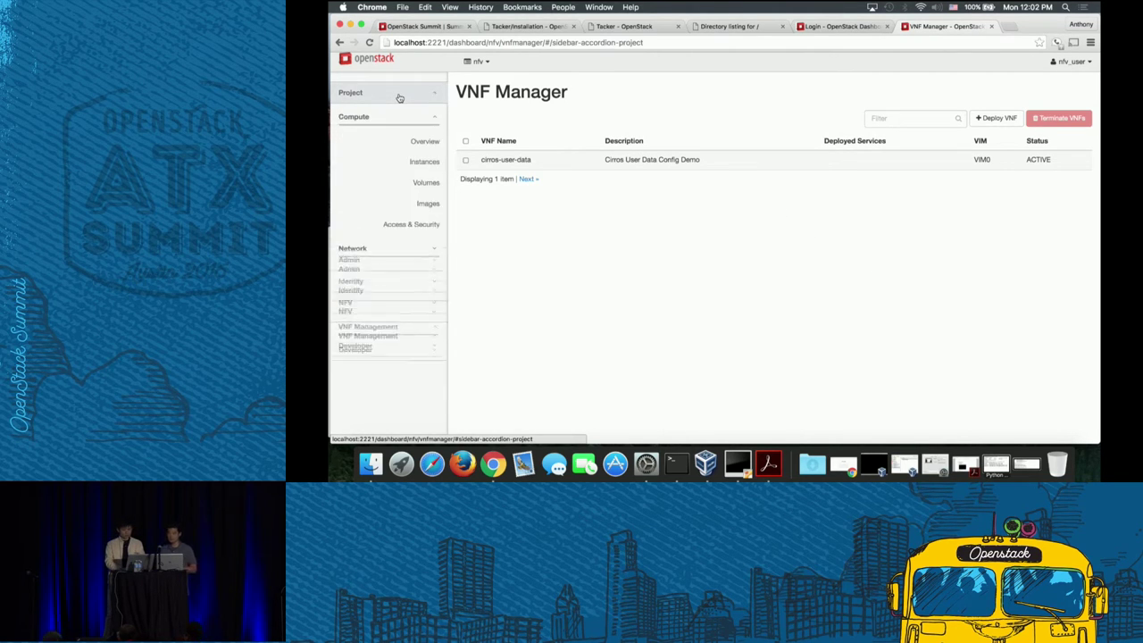
click(425, 164)
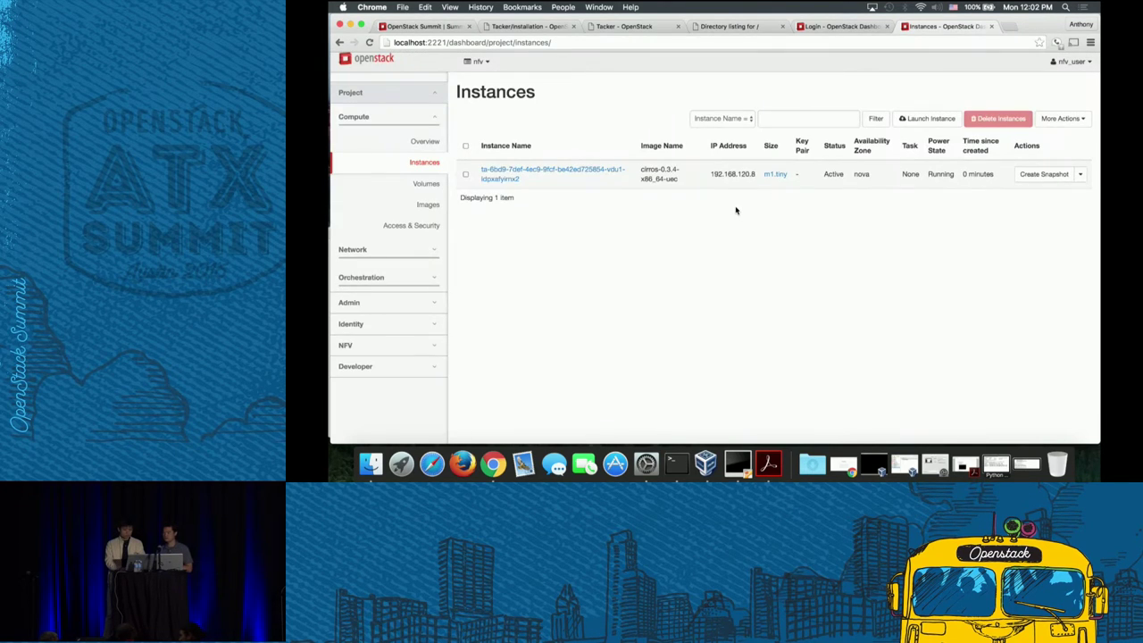
click(612, 172)
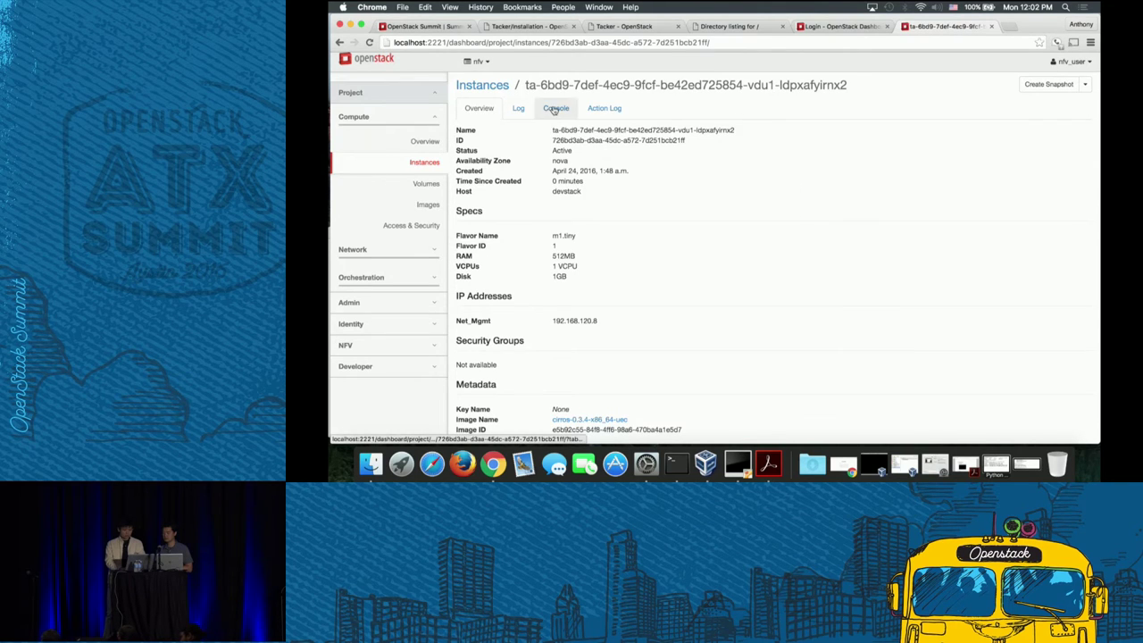
click(555, 108)
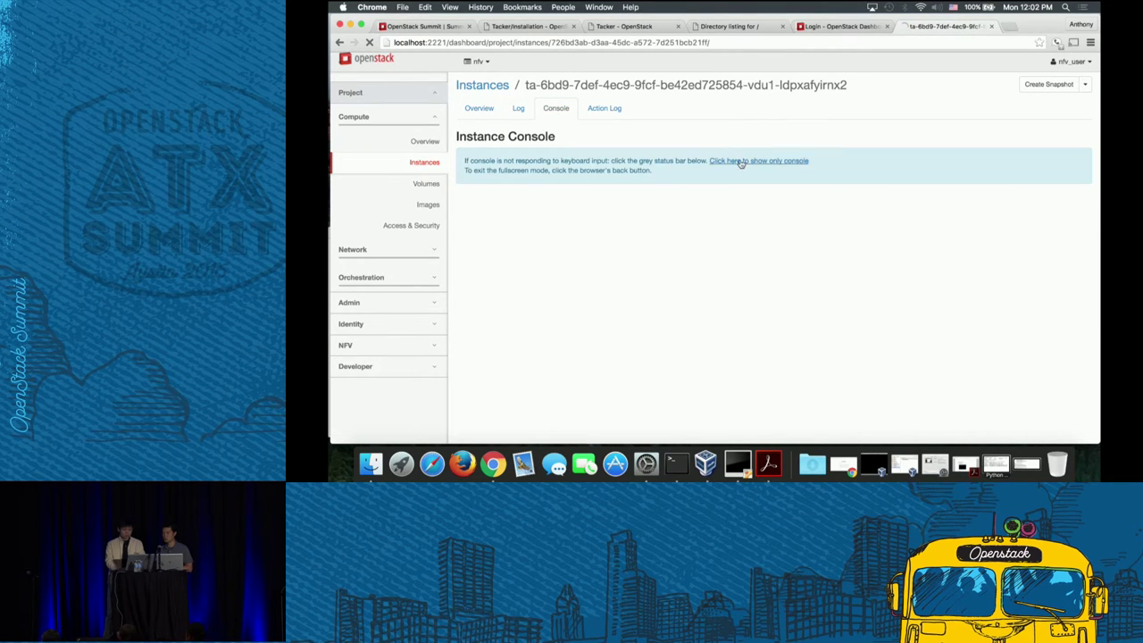
right_click(739, 159)
click(413, 192)
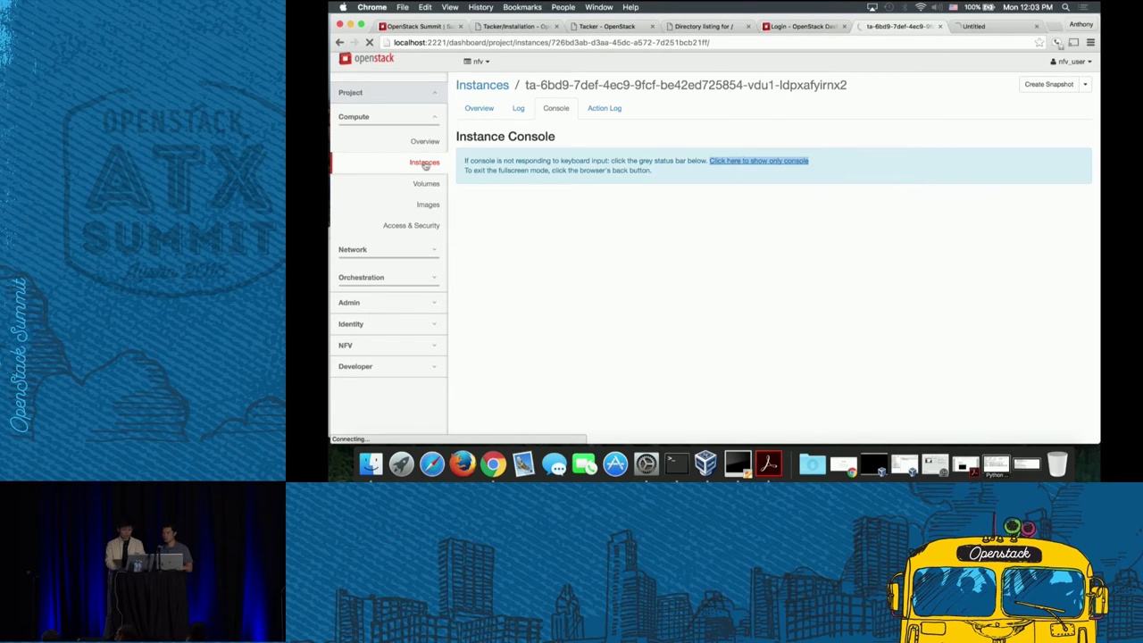
click(424, 163)
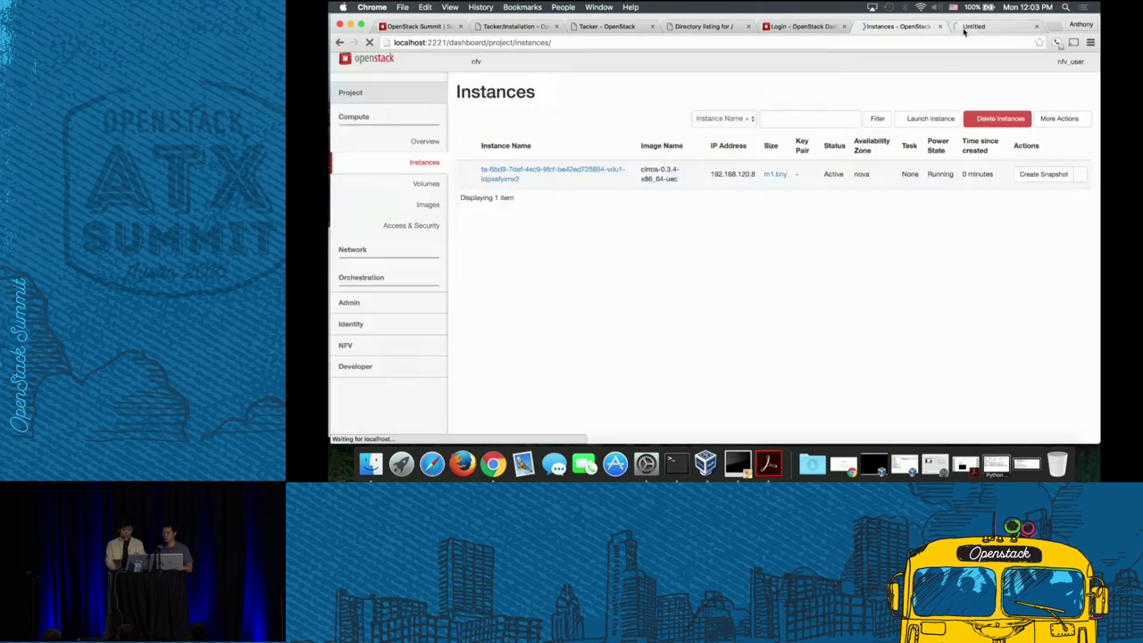
click(964, 29)
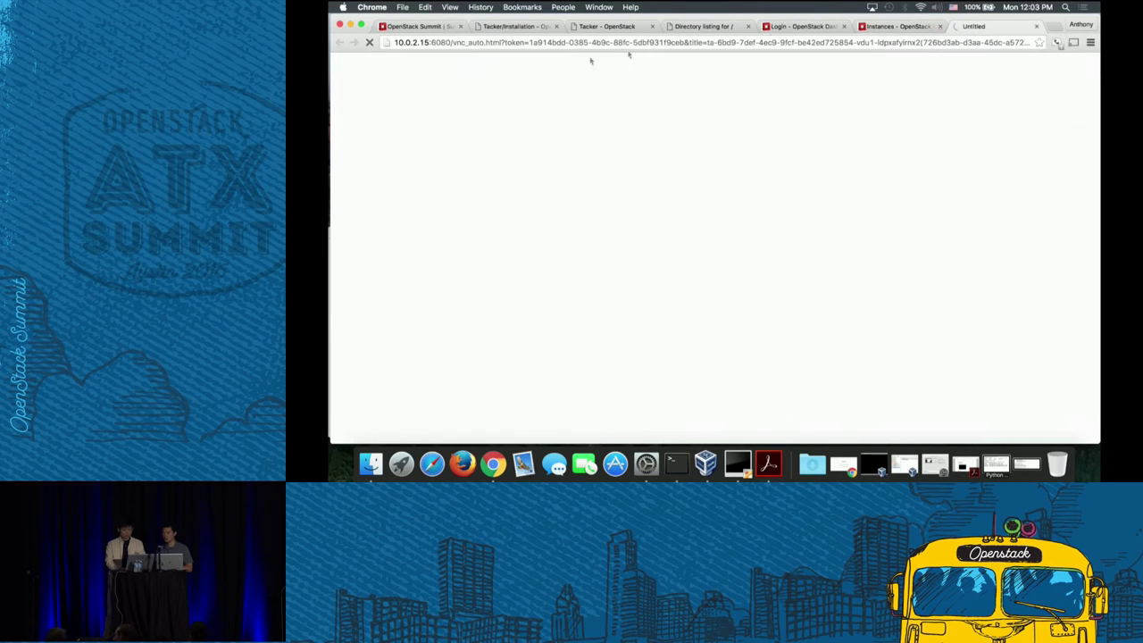
drag(427, 42, 395, 42)
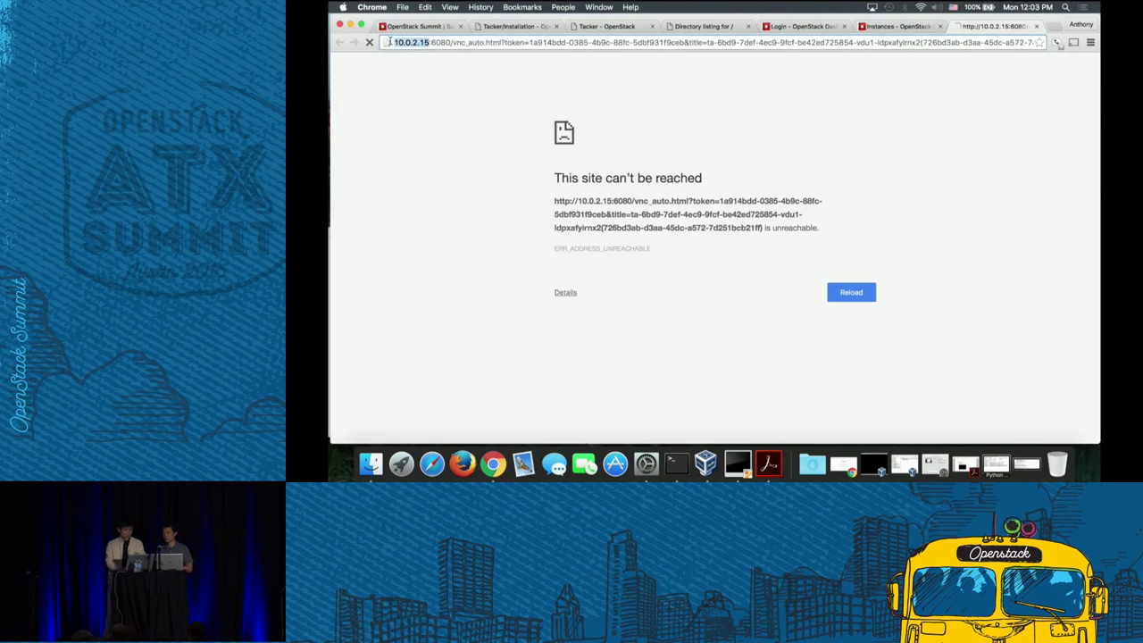
text(localhost)
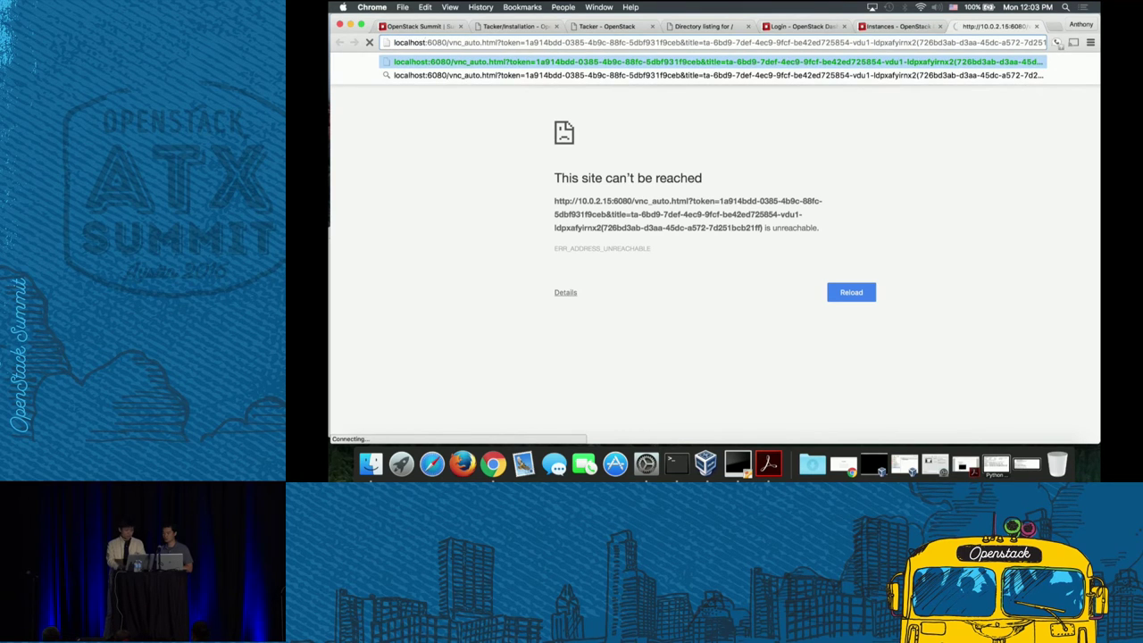
key(Return)
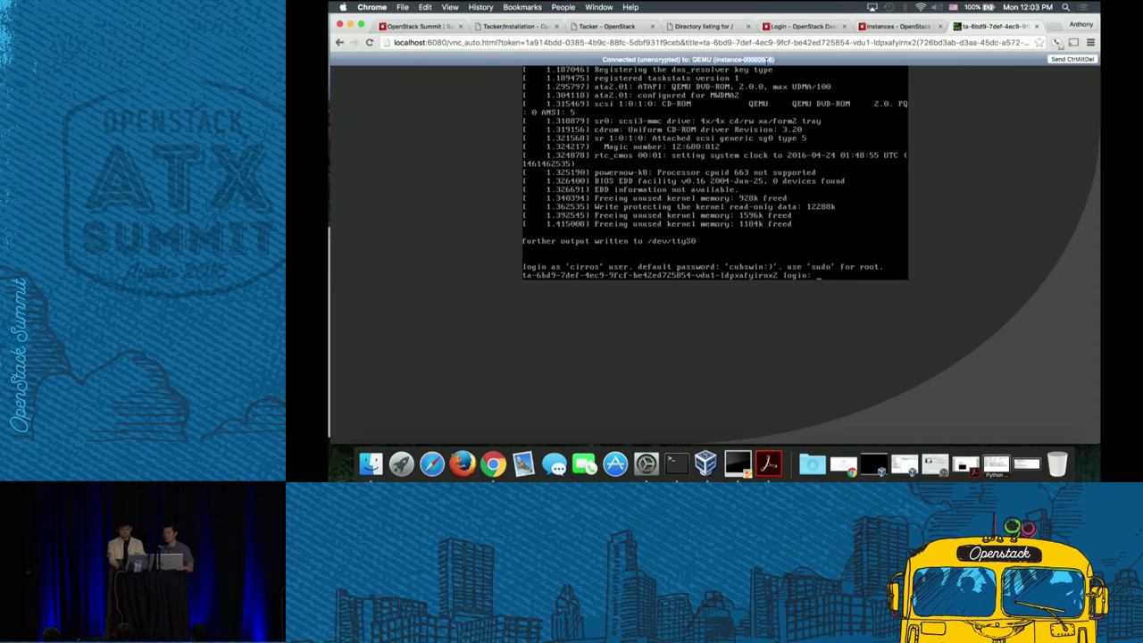
- Log in to the Cirros guest as cirros with the account password
text(cirros)
key(Return)
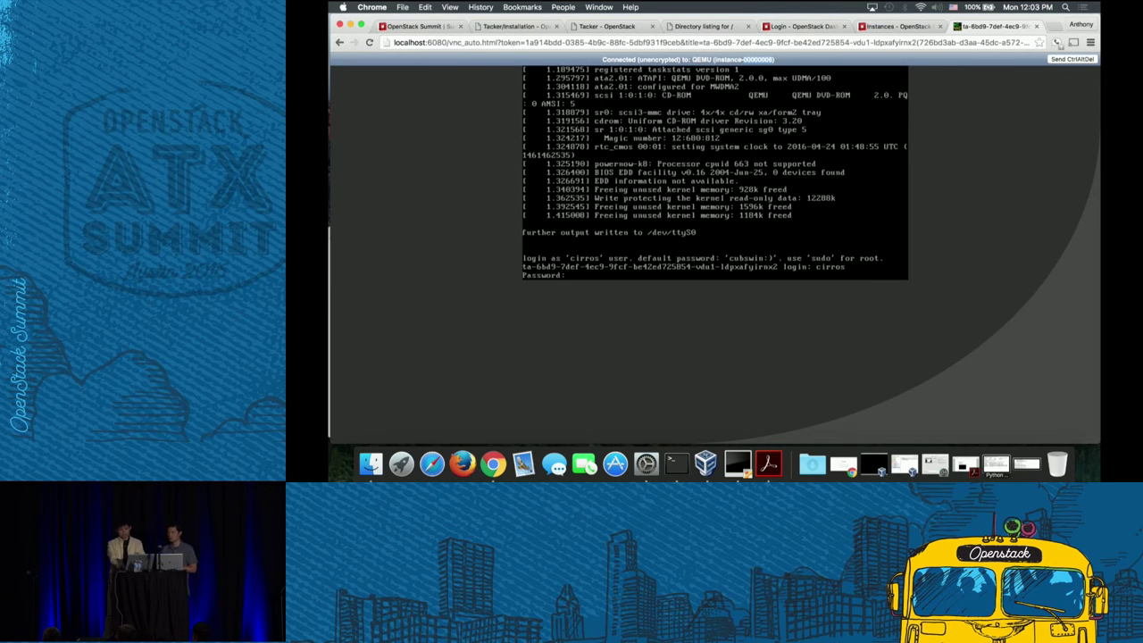
text(cubswin:))
key(Return)
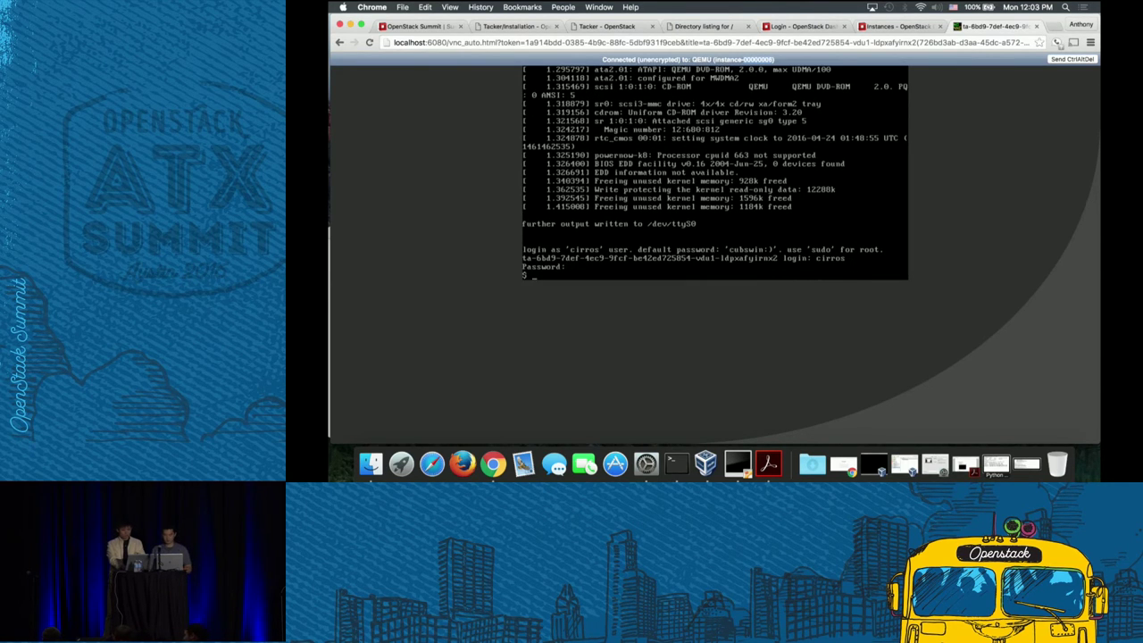
- Run cat /etc/hosts, ifconfig eth0 and hostname -f, showing the host at 192.168.120.8
text(cat /etc/hosts)
key(Return)
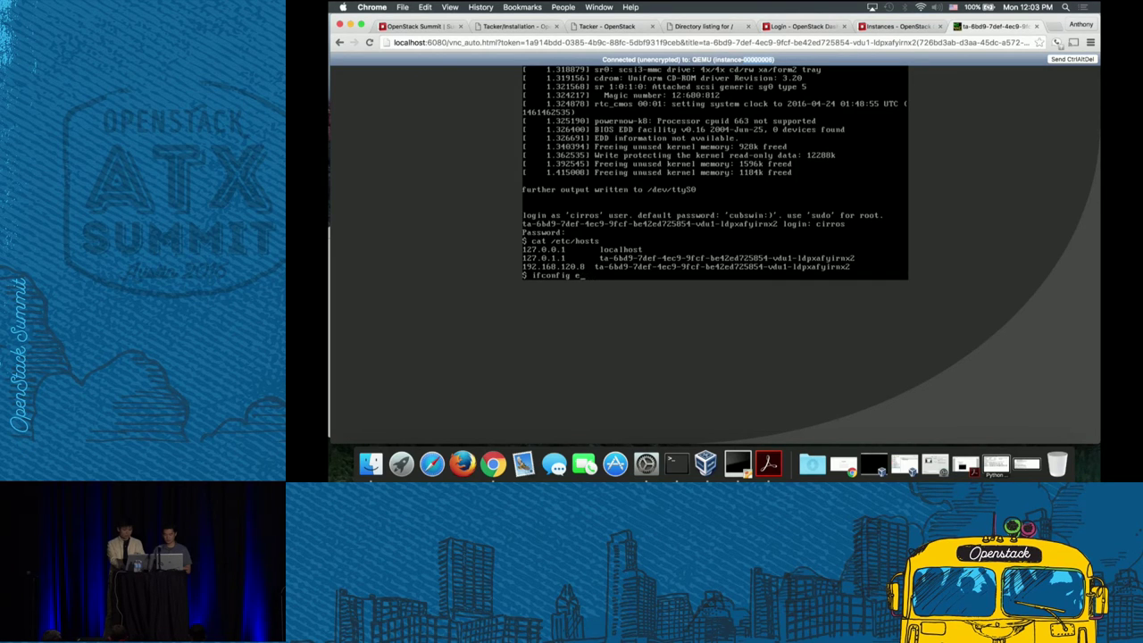
key(Return)
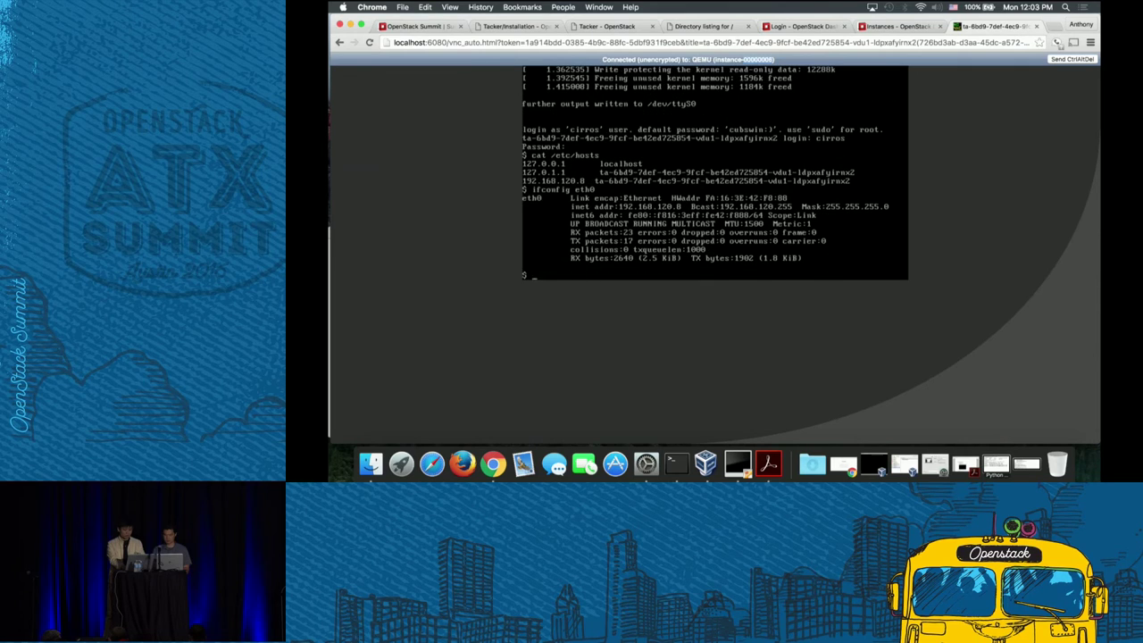
text(hostname -f)
key(Return)
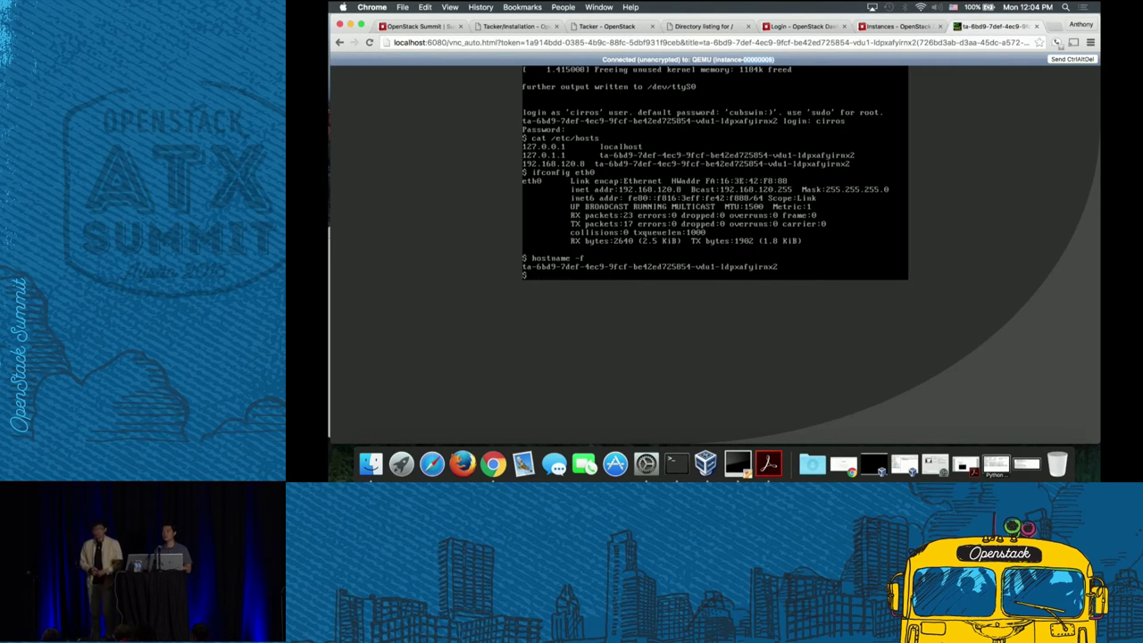
- Load 192.168.1.20:8000 in a new browser tab
click(1054, 29)
text(192.168.1.)
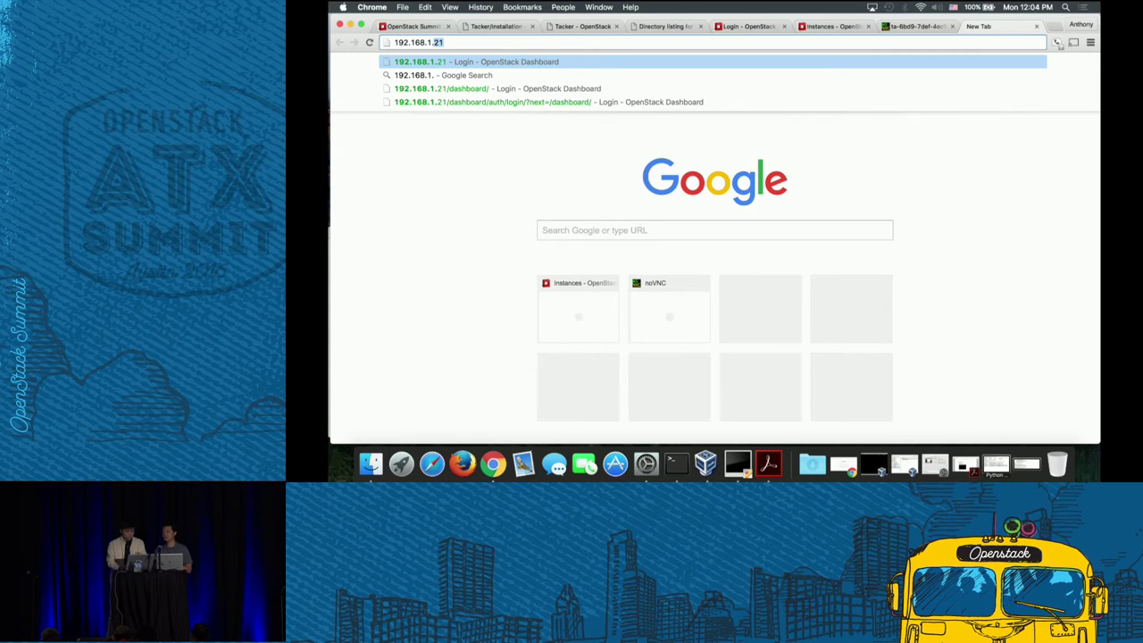
text(20)
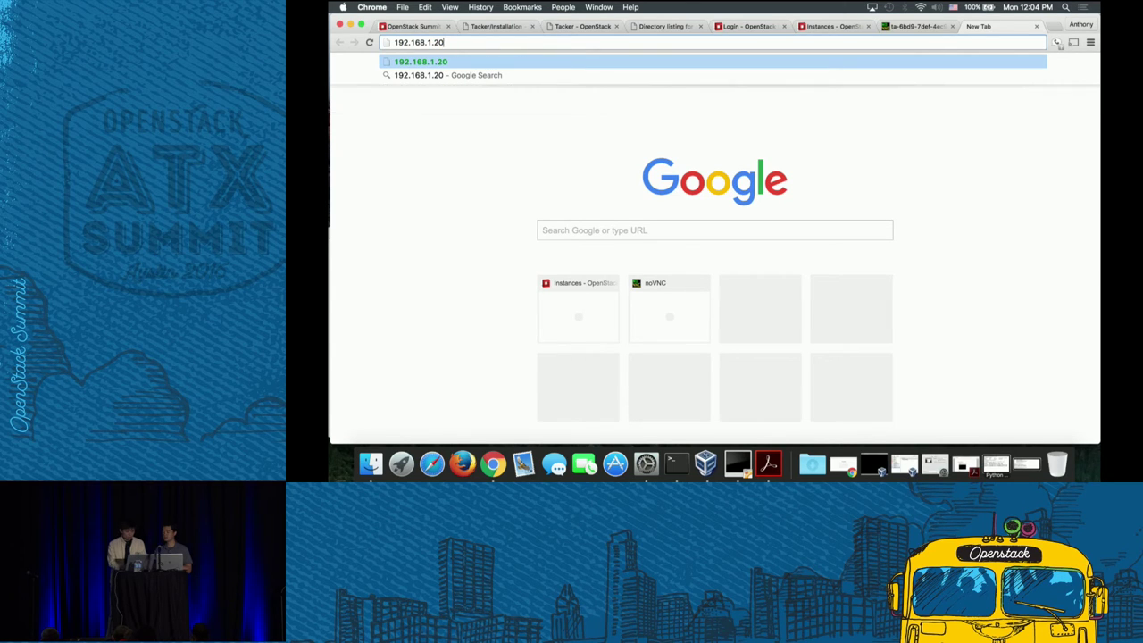
text(:8000)
key(Return)
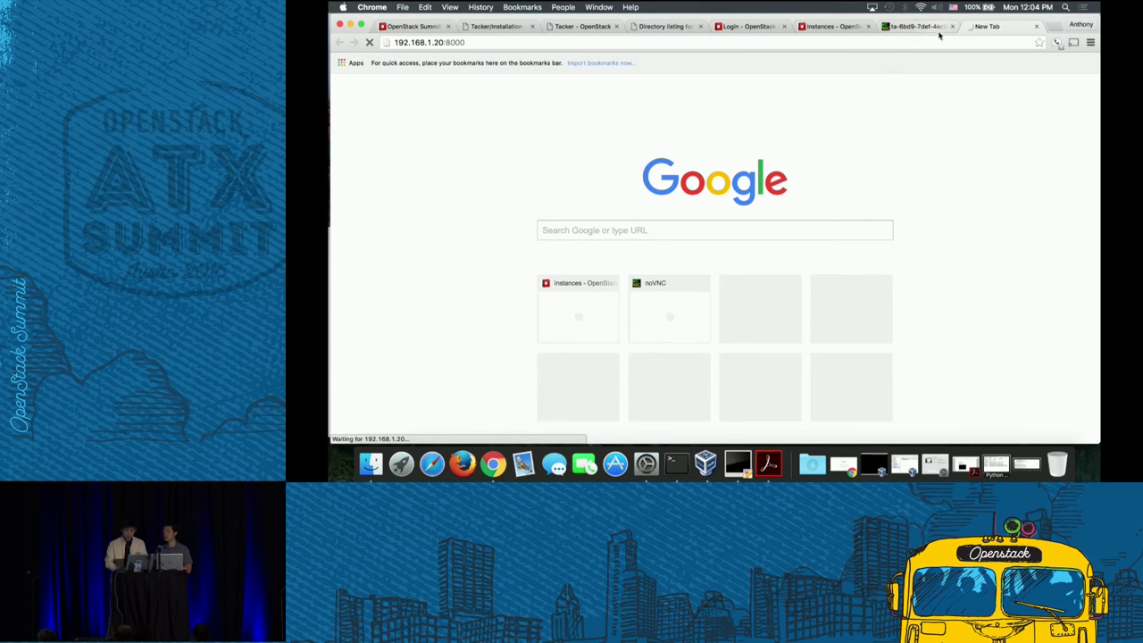
- Check the connected Wi-Fi network, glance at the monitor log terminal, then minimise the browser
click(921, 7)
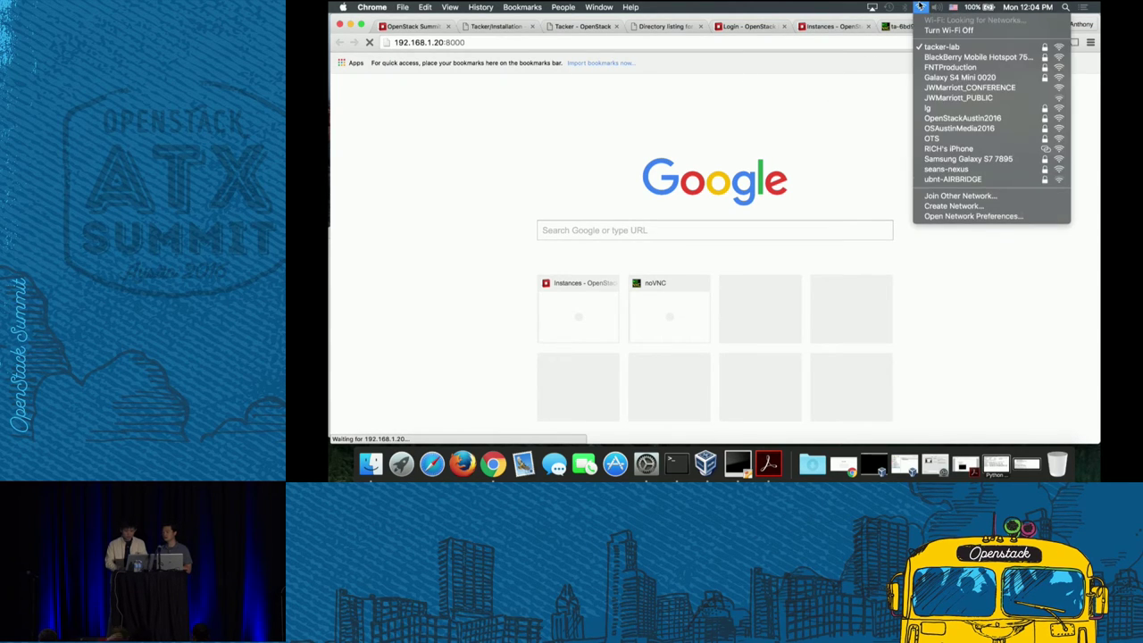
click(861, 47)
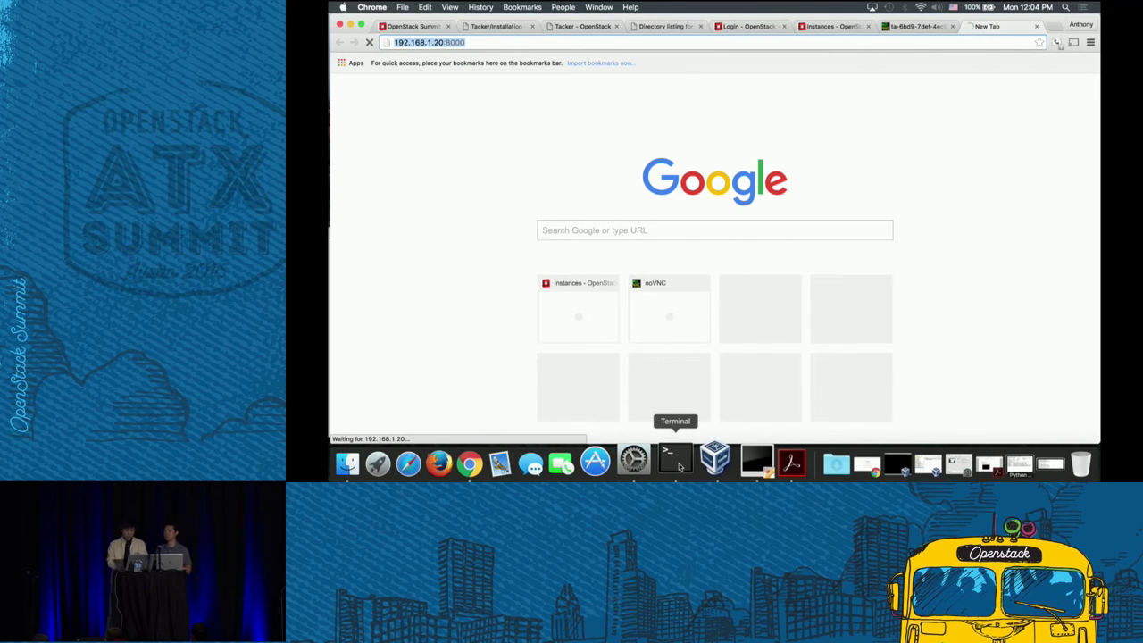
click(678, 466)
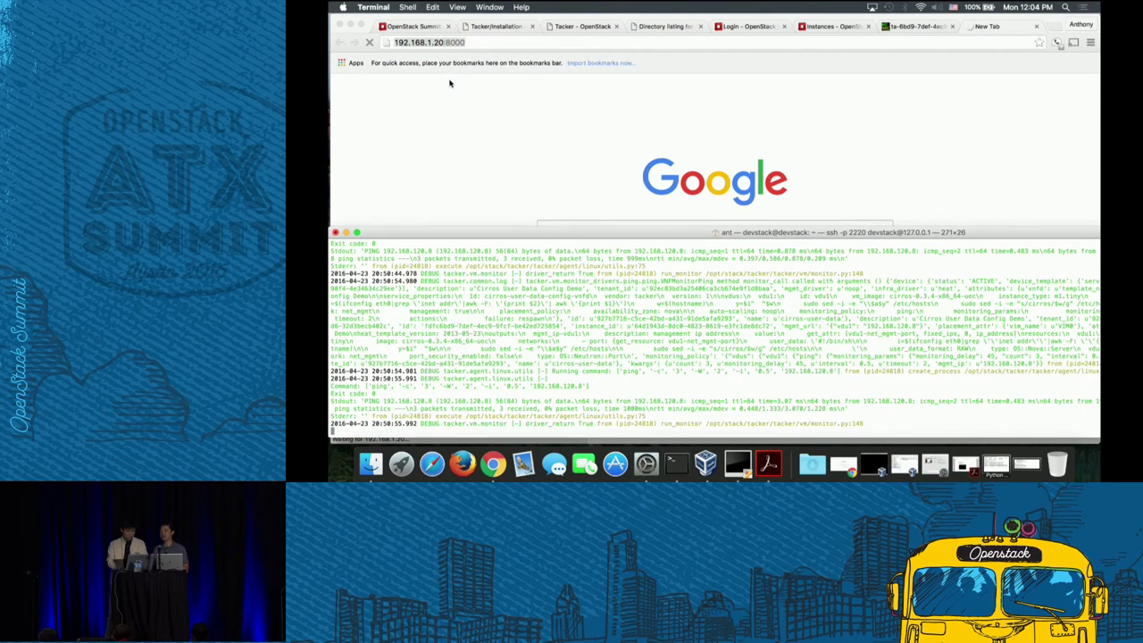
click(497, 45)
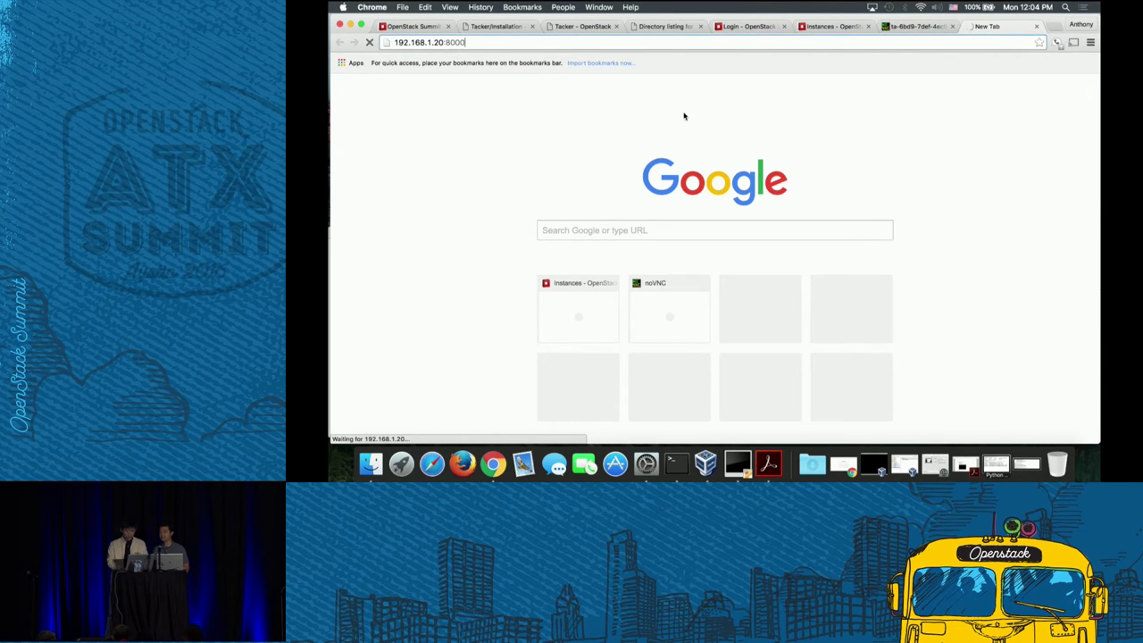
click(759, 28)
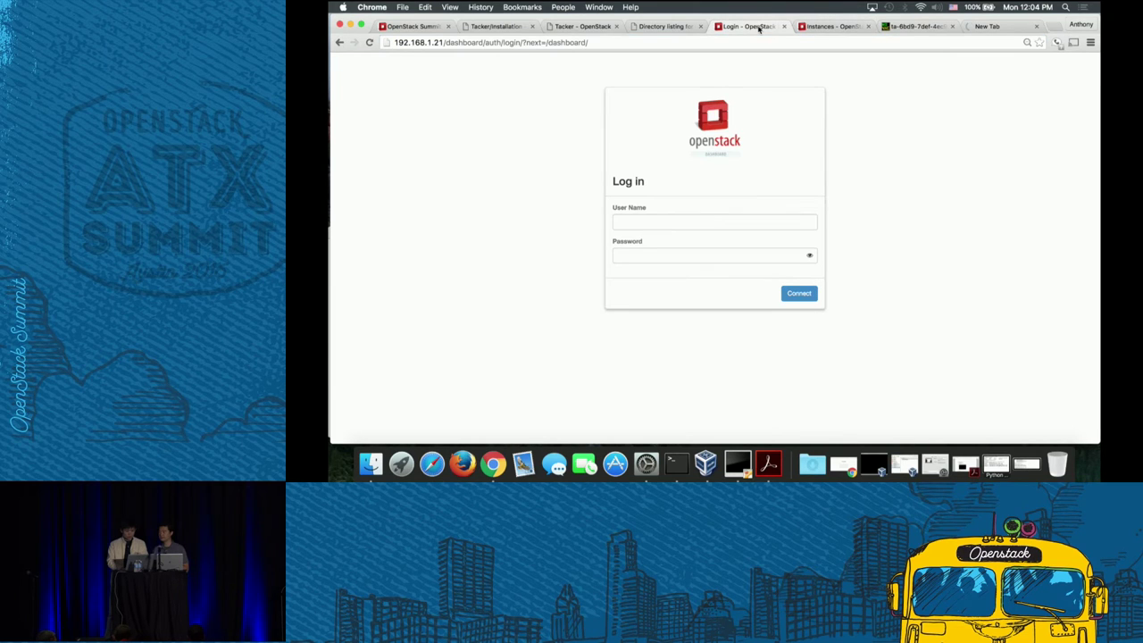
click(996, 27)
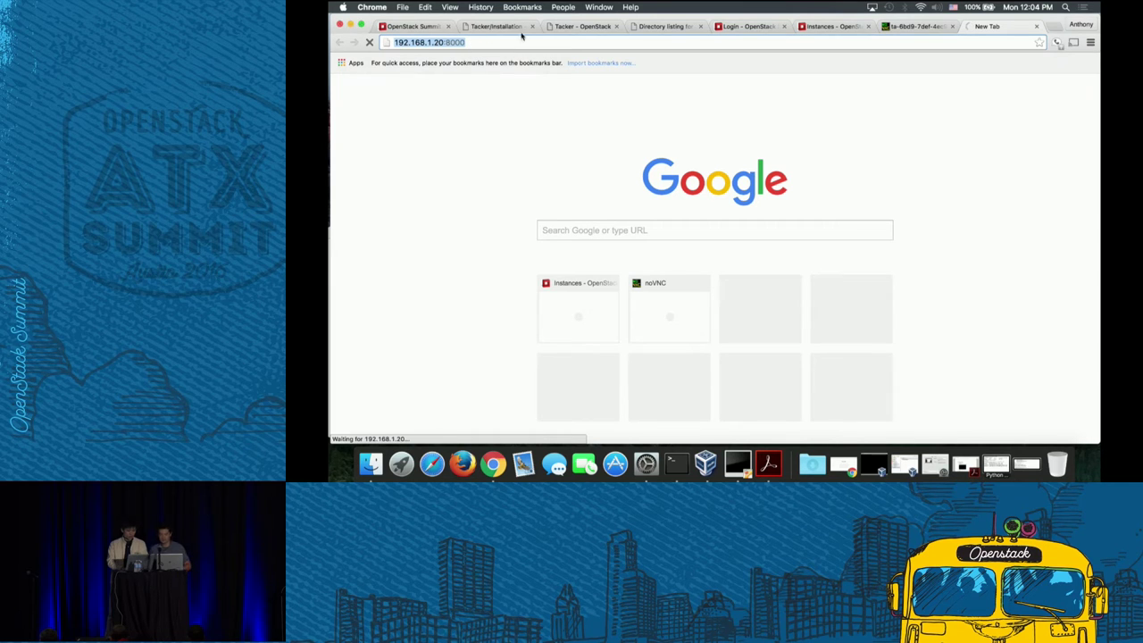
click(350, 24)
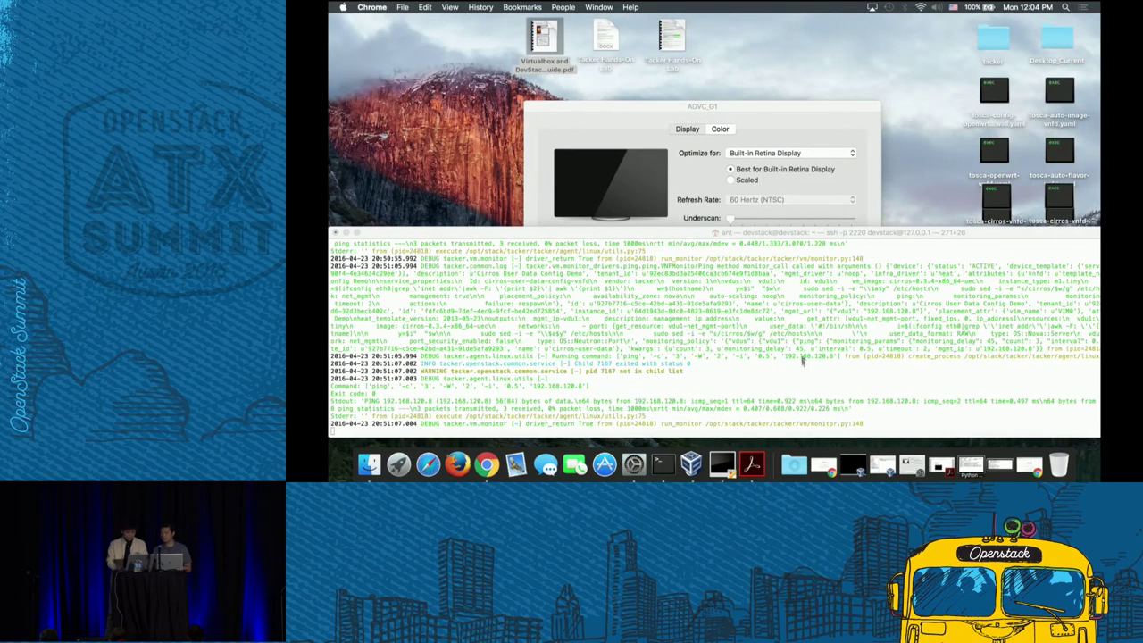
- Bring the devstack Terminal back and run ls to list the TOSCA VNFD yaml files
click(1003, 463)
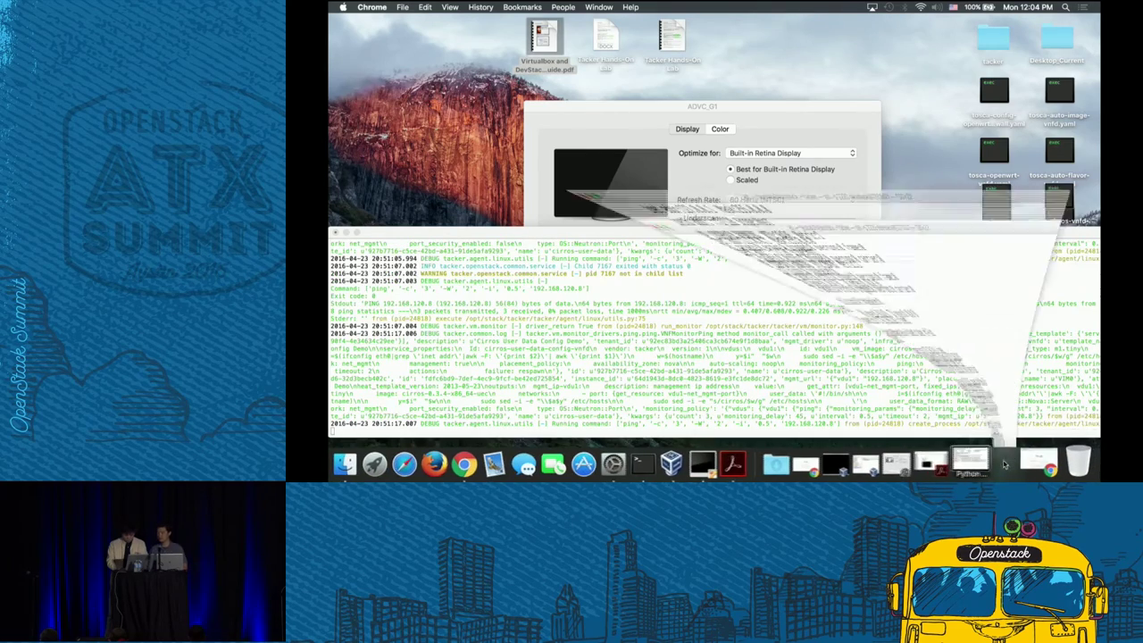
text(ls)
key(Return)
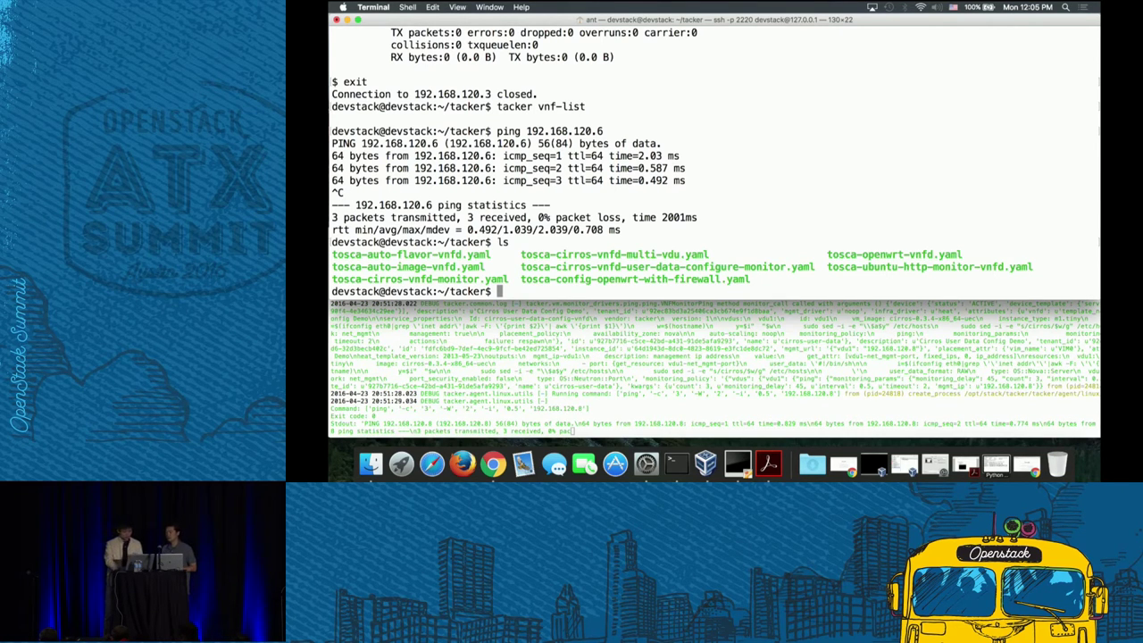
- Reload the timed-out 192.168.1.20:8000 tab in Chrome, then minimise the browser
click(492, 473)
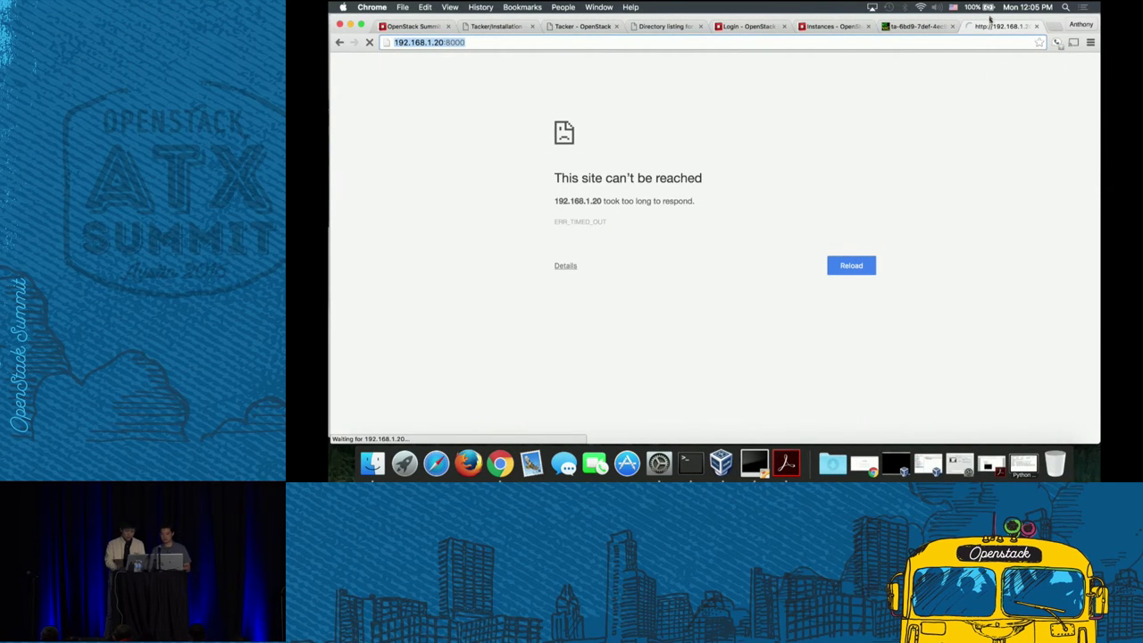
right_click(991, 28)
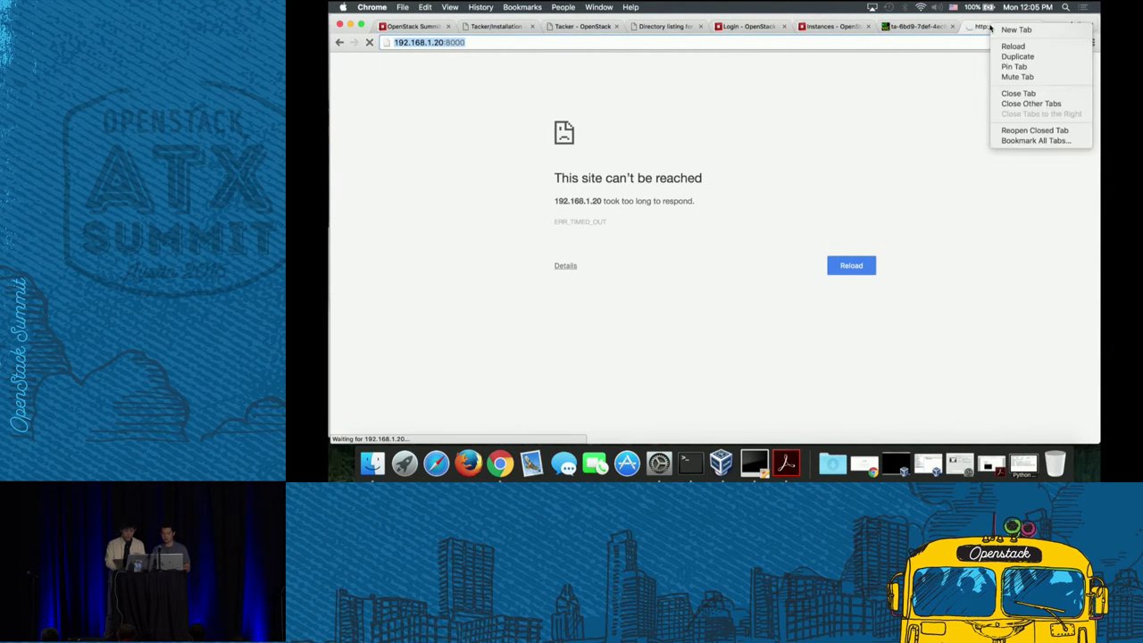
click(1010, 45)
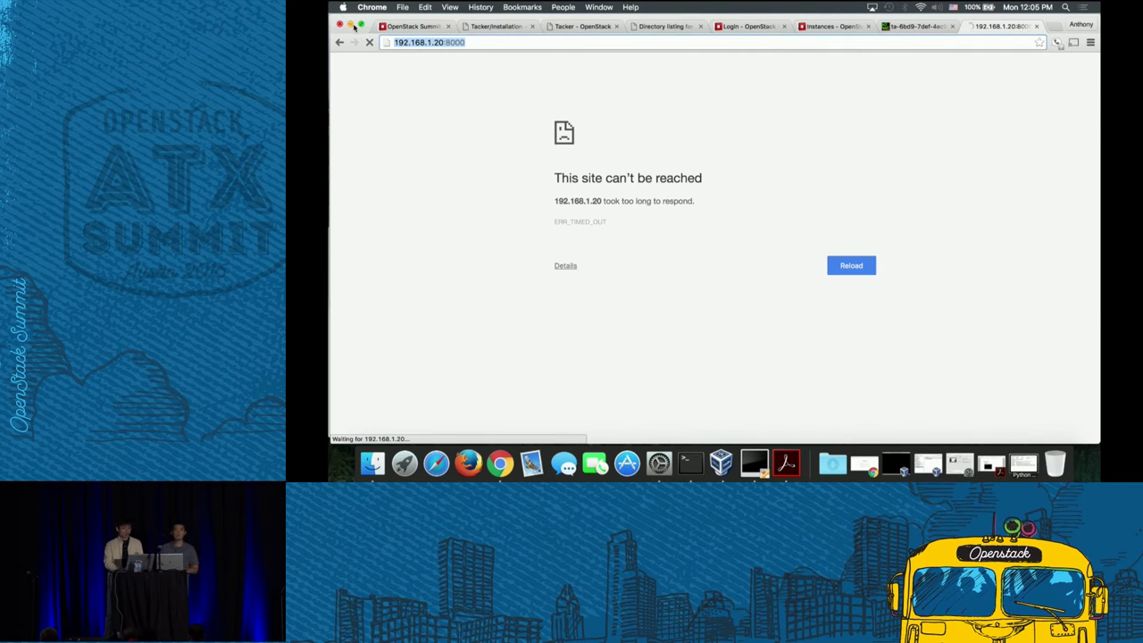
click(352, 26)
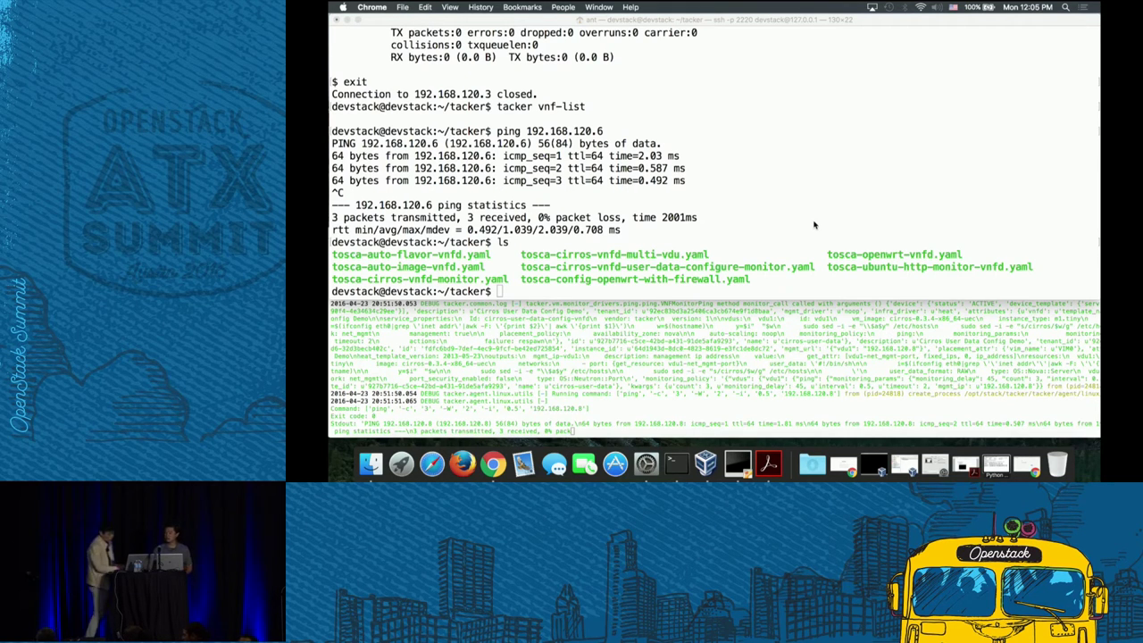
- Bring the Tacker monitor log Terminal window to the front
click(715, 348)
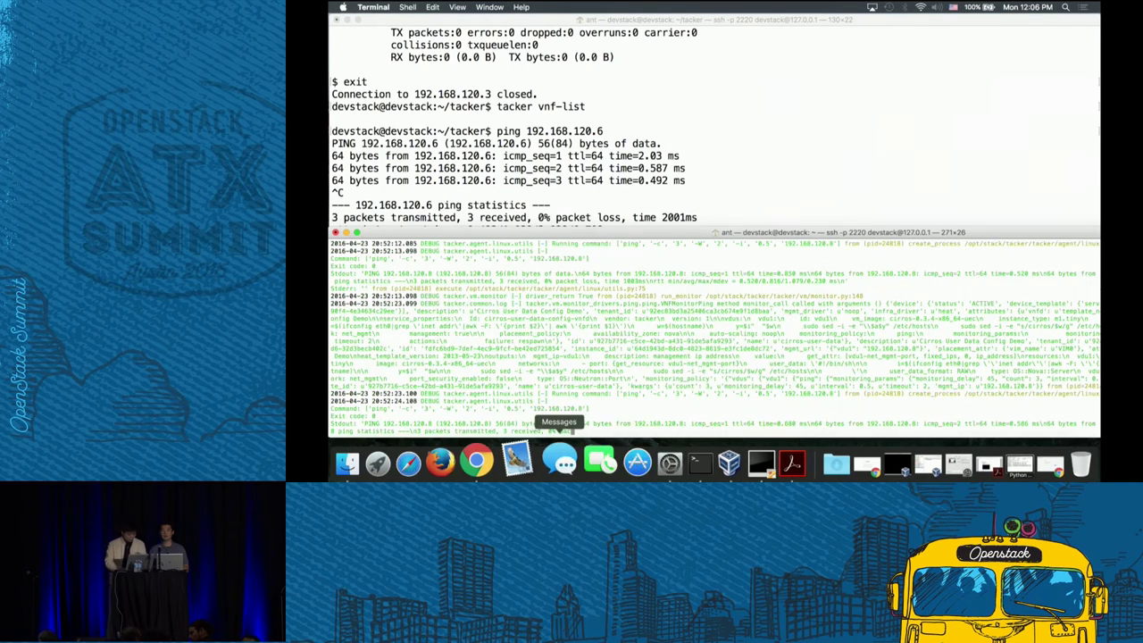
- Scroll the DevStack guide to page 6, step 3 (Snapshots), then minimise Acrobat Reader
click(773, 461)
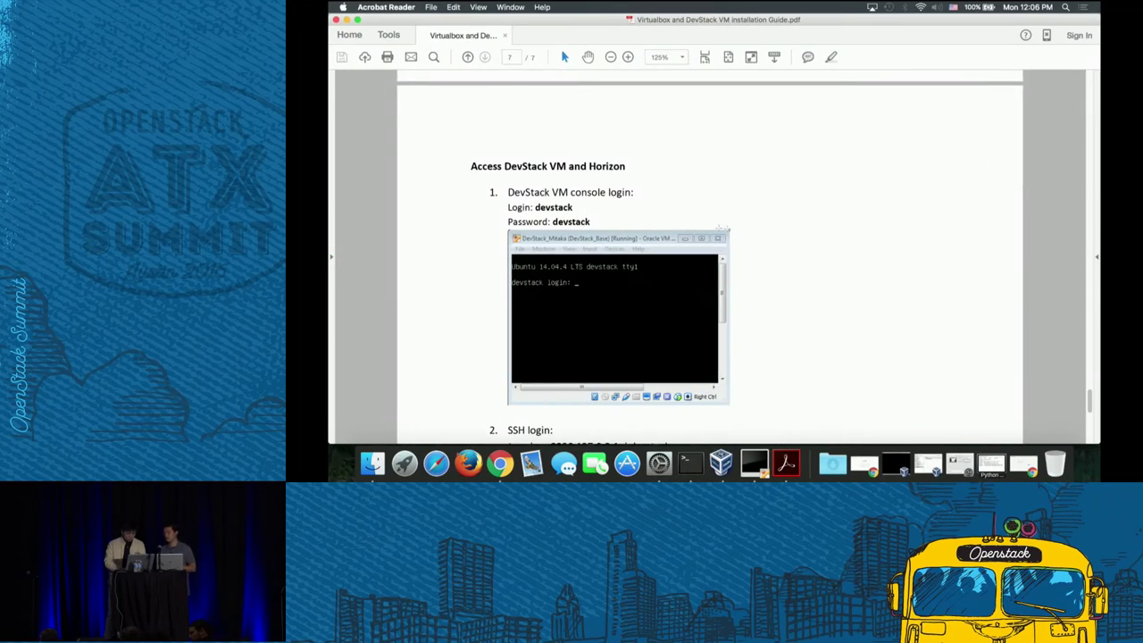
scroll(684, 236, up, 10)
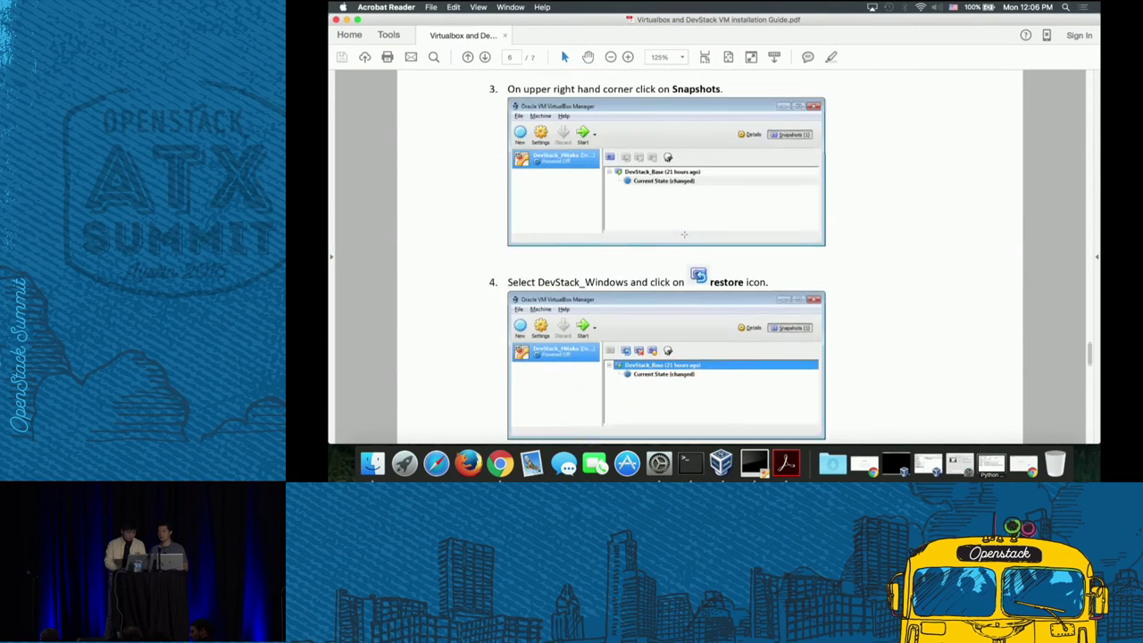
scroll(683, 235, up, 10)
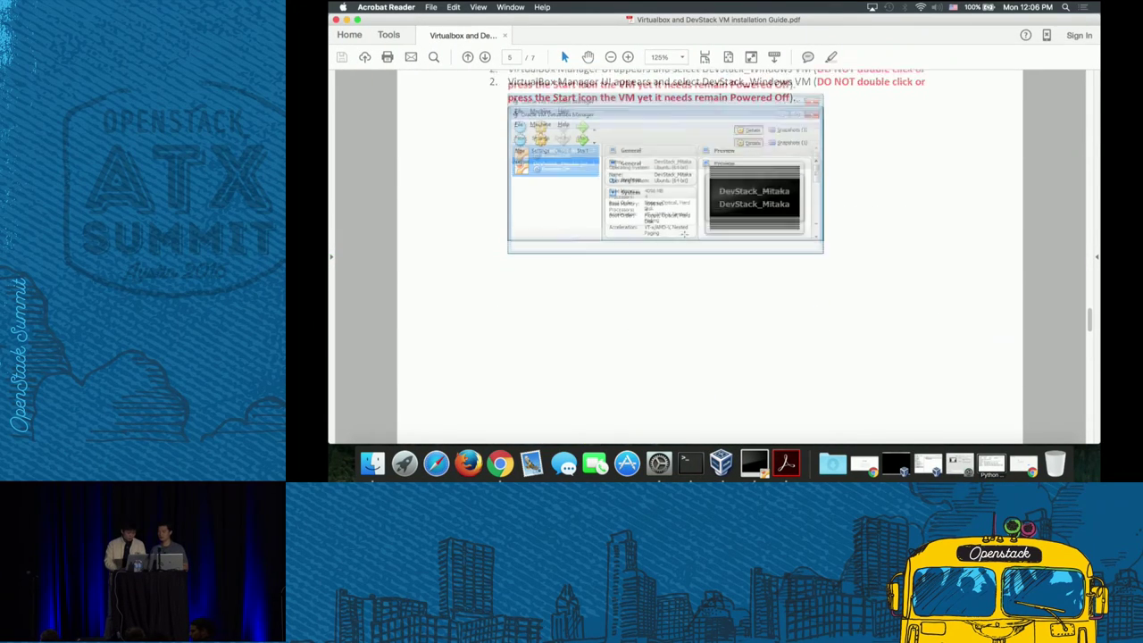
scroll(684, 233, up, 5)
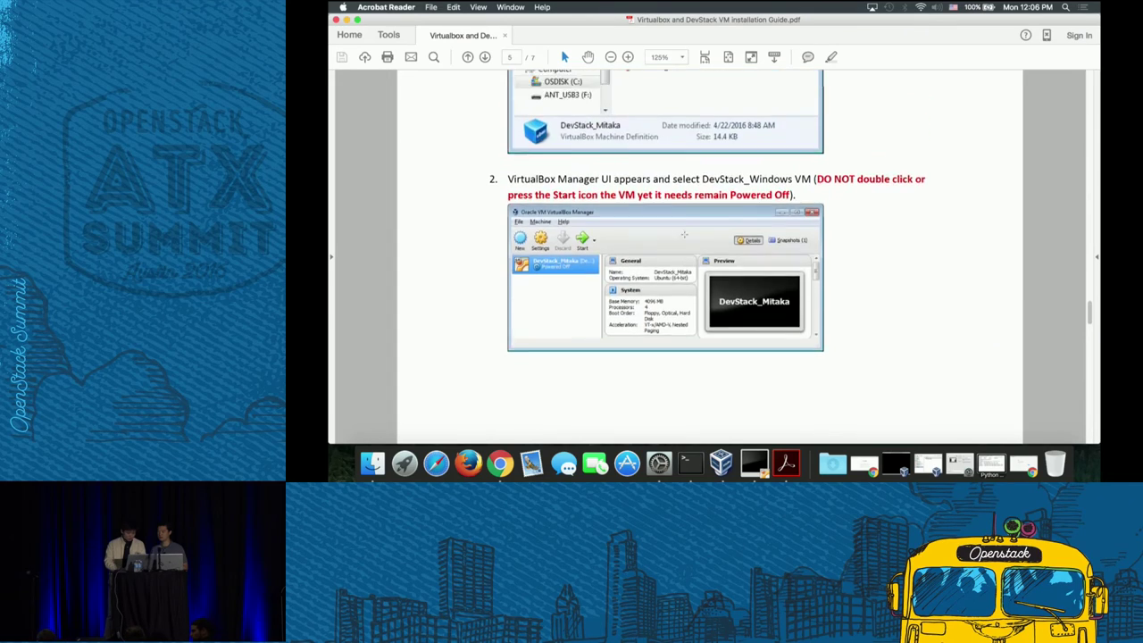
scroll(684, 234, up, 3)
scroll(684, 235, down, 12)
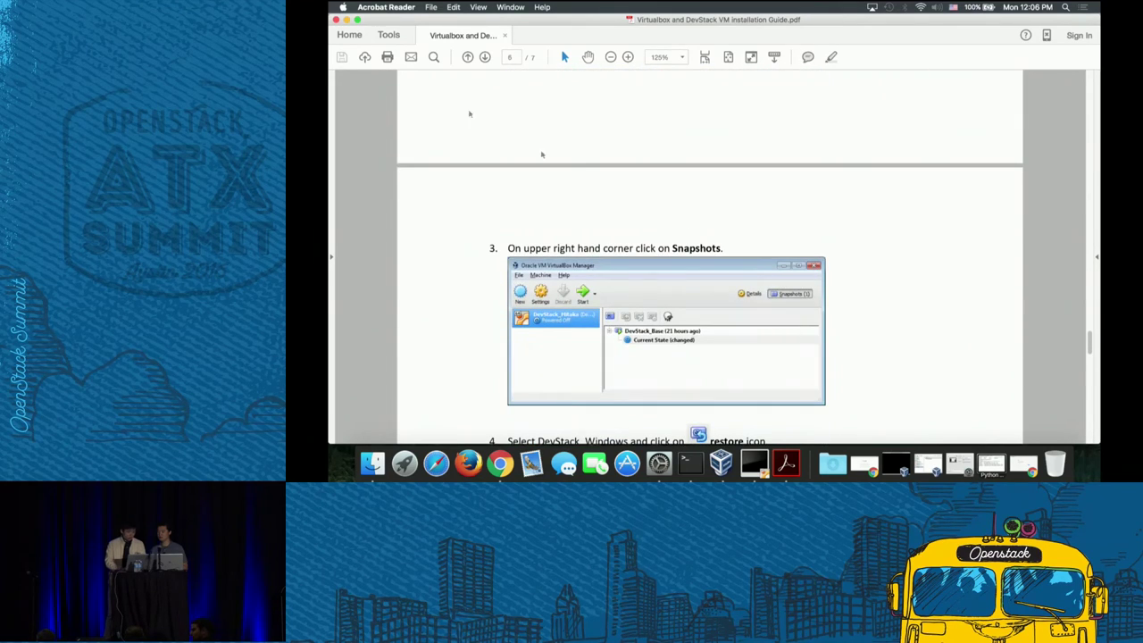
click(346, 19)
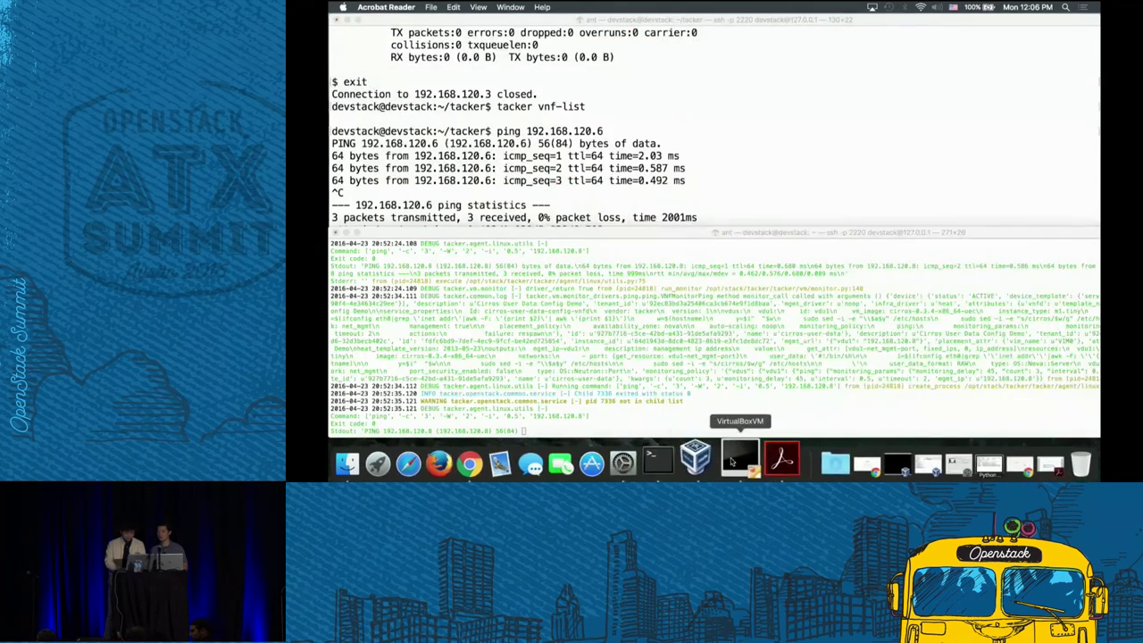
- Select Devstack_Mac and its DevStack_VIM_1 snapshot, start a restore, then cancel it
click(711, 453)
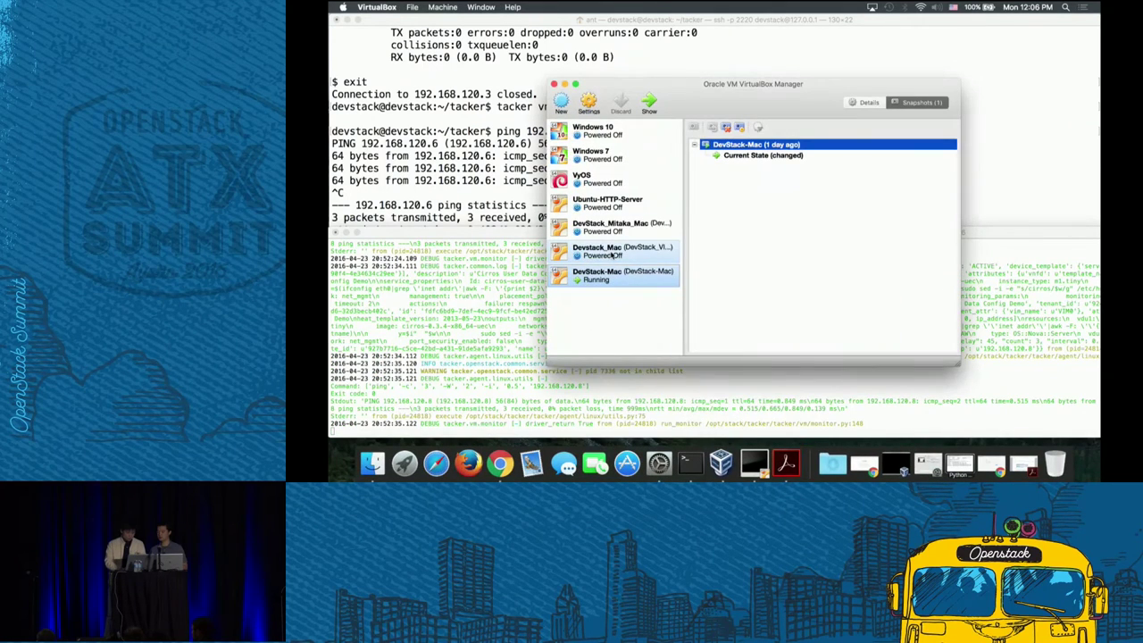
click(612, 253)
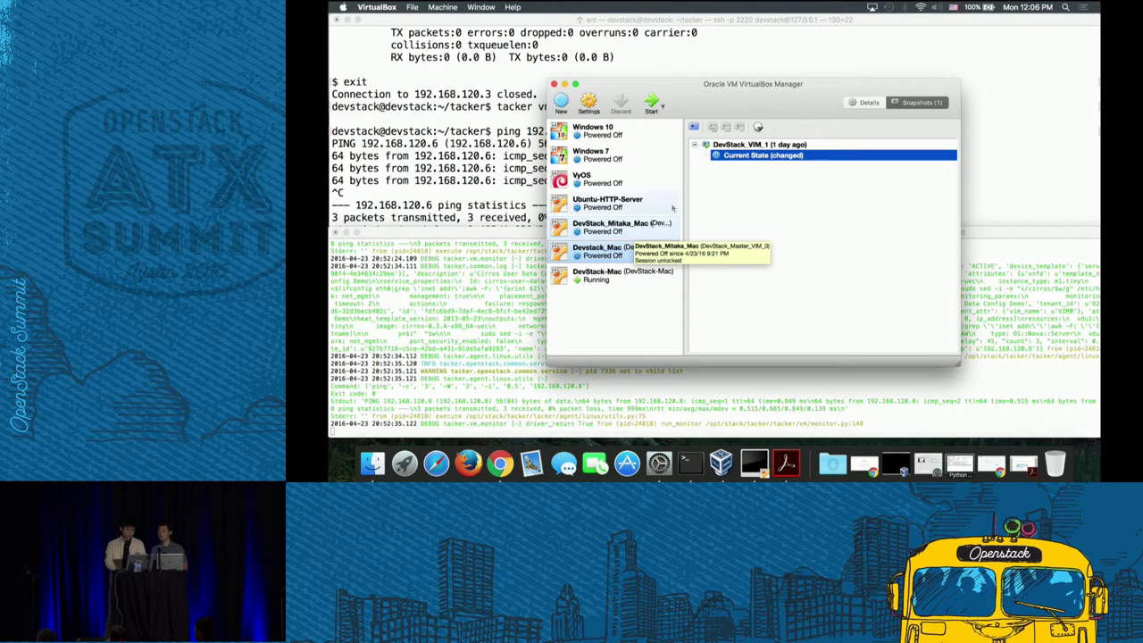
click(751, 147)
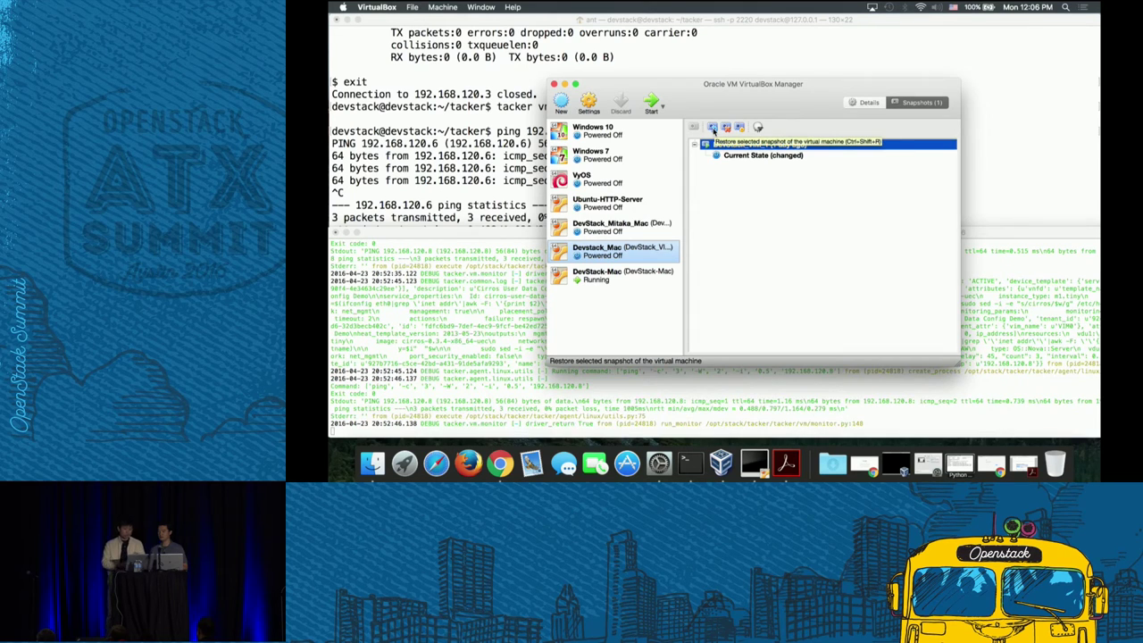
click(712, 130)
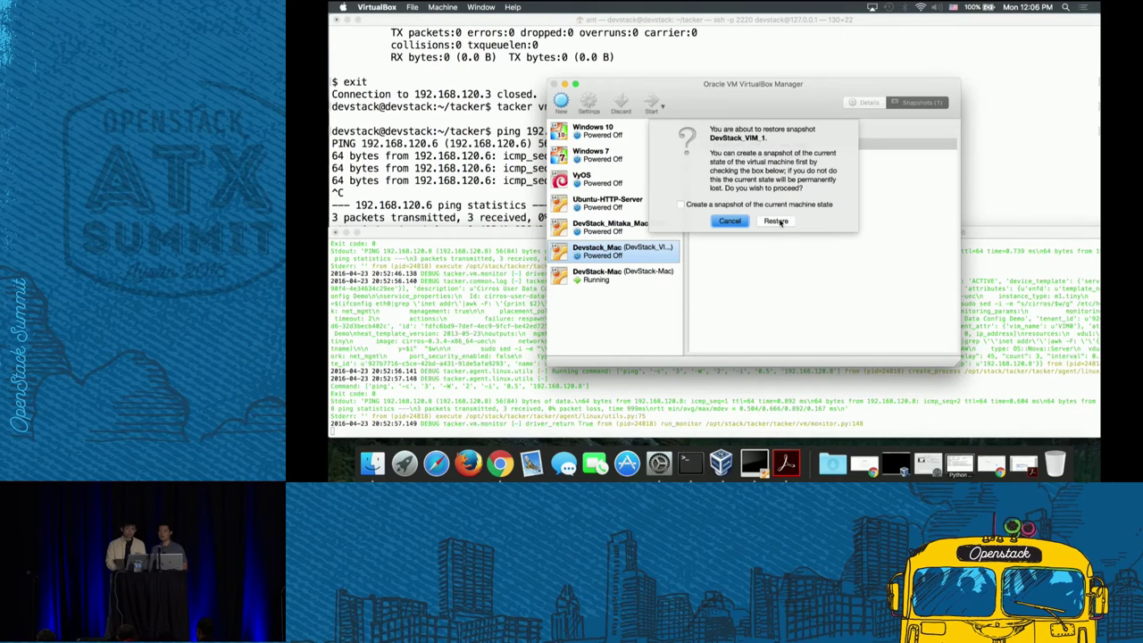
click(732, 221)
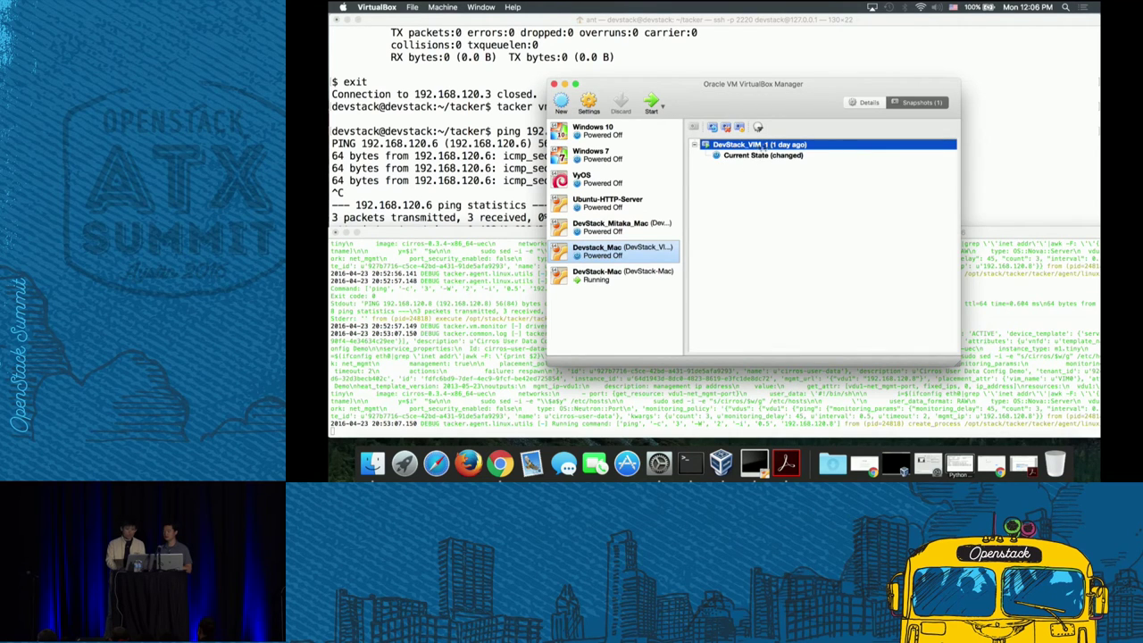
- Reselect DevStack_VIM_1 and restore it without snapshotting the current machine state
click(758, 156)
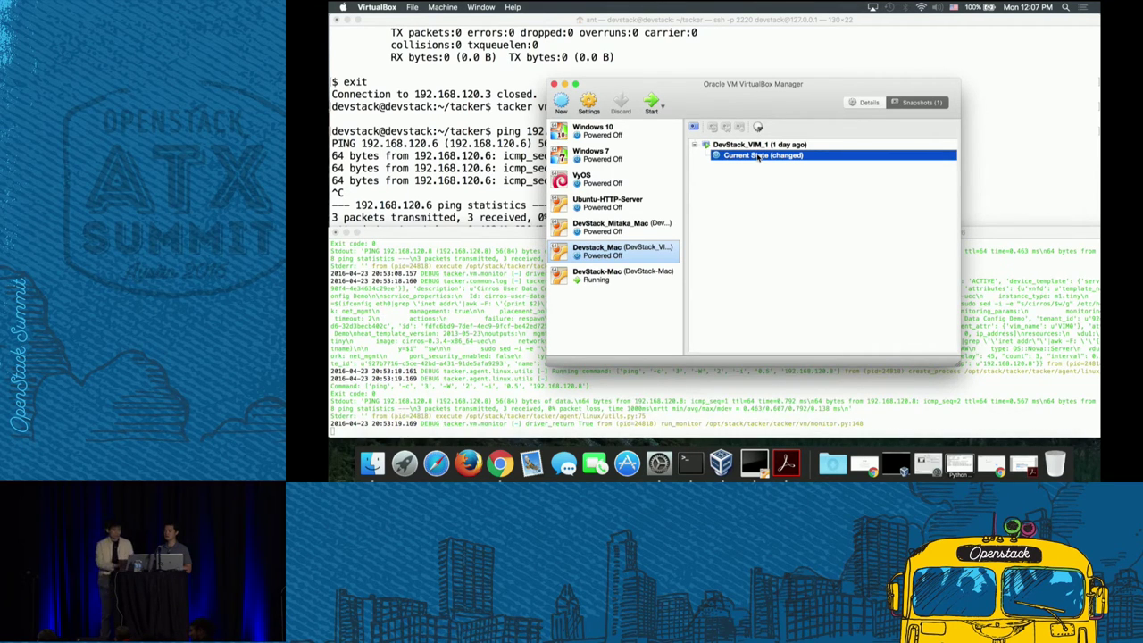
click(750, 145)
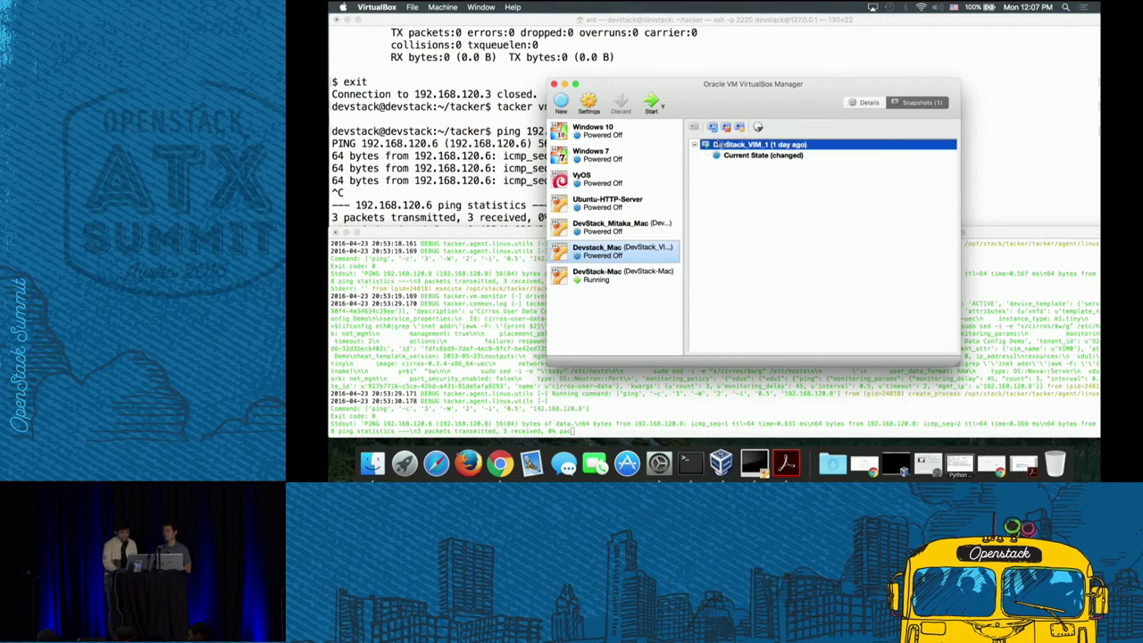
click(713, 130)
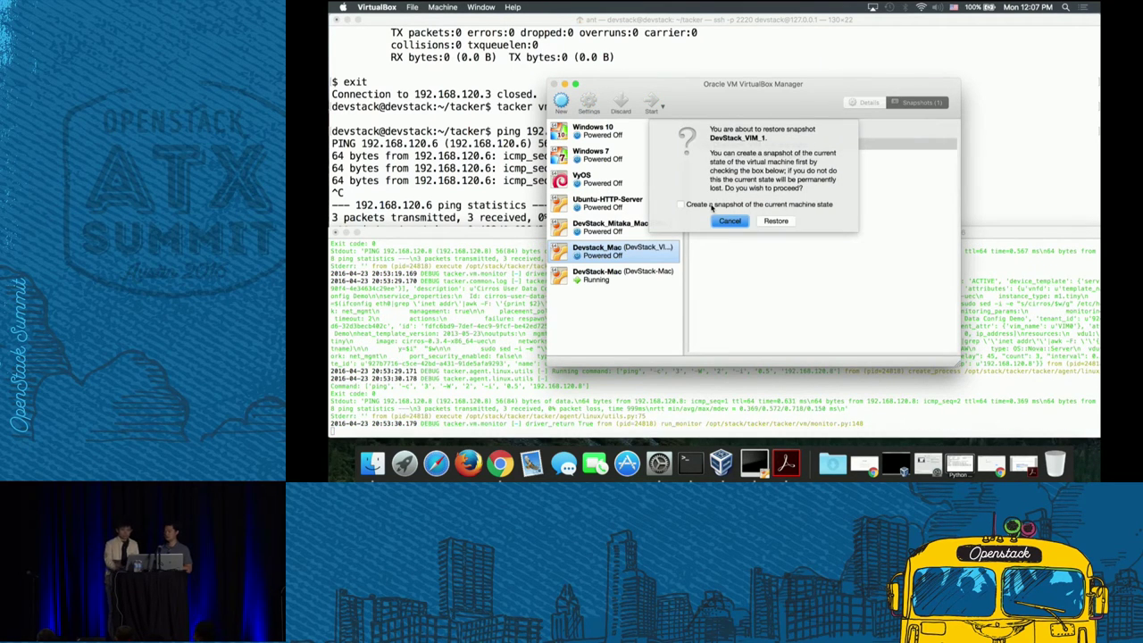
click(776, 221)
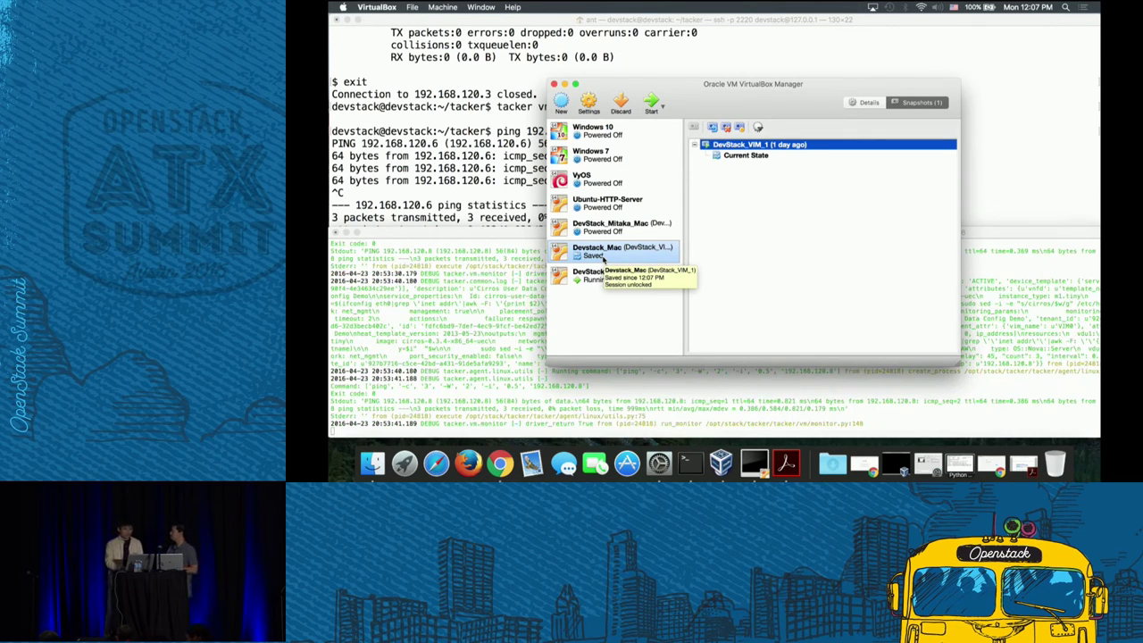
- Start Devstack_Mac and minimise its running console window to the Dock
click(652, 105)
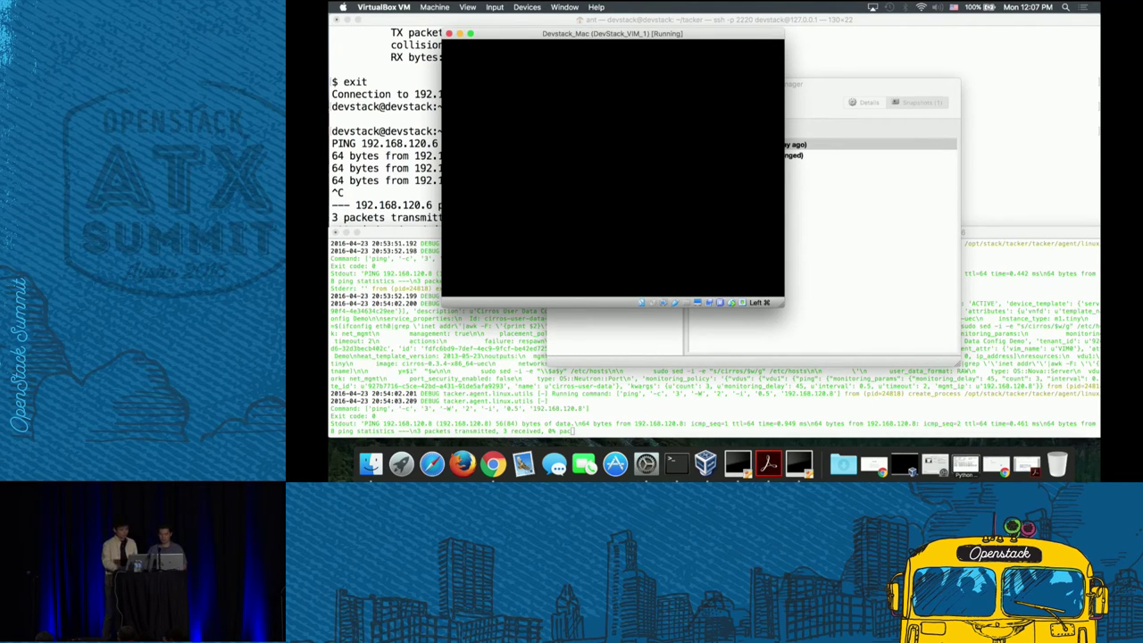
click(459, 34)
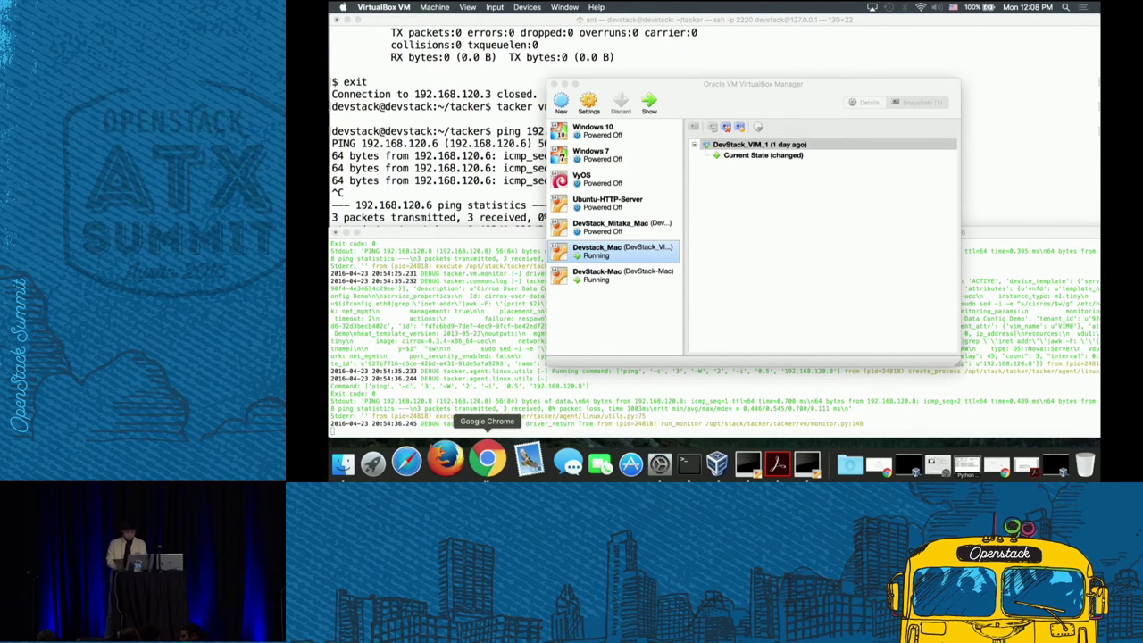
- Reload both the Horizon login tab and the 192.168.1.20:8000 file server tab
click(486, 458)
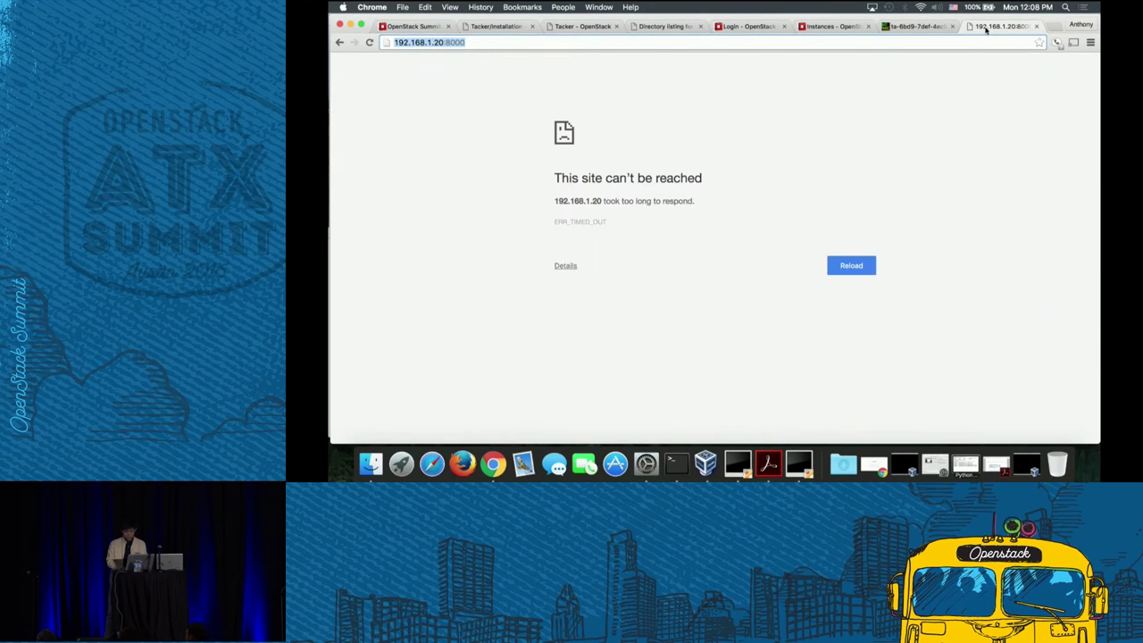
right_click(985, 28)
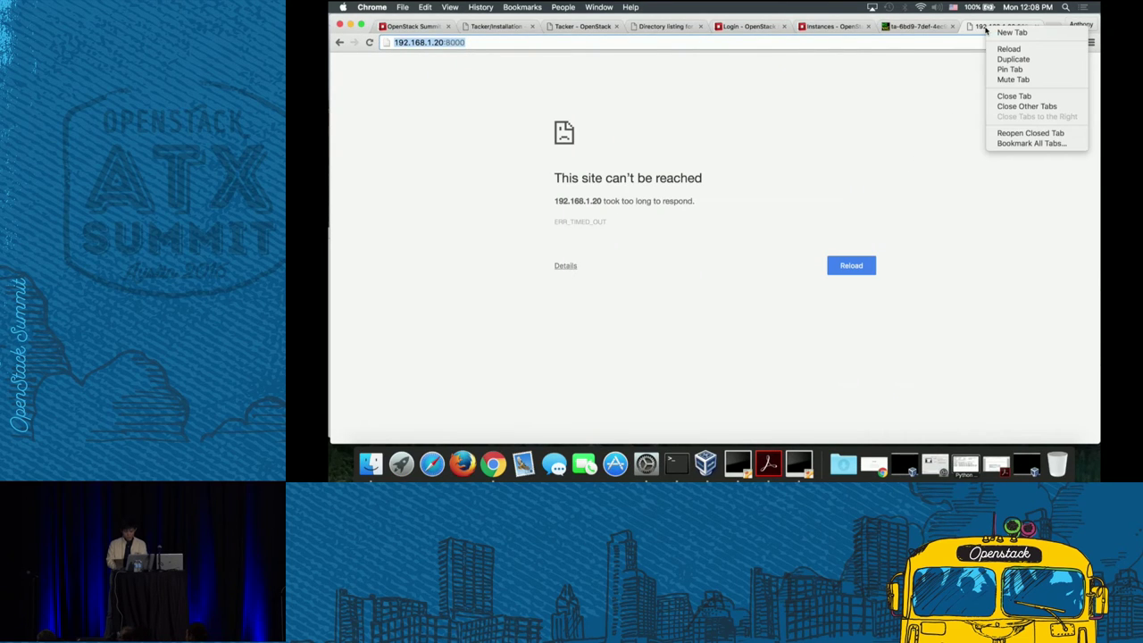
click(768, 27)
right_click(765, 28)
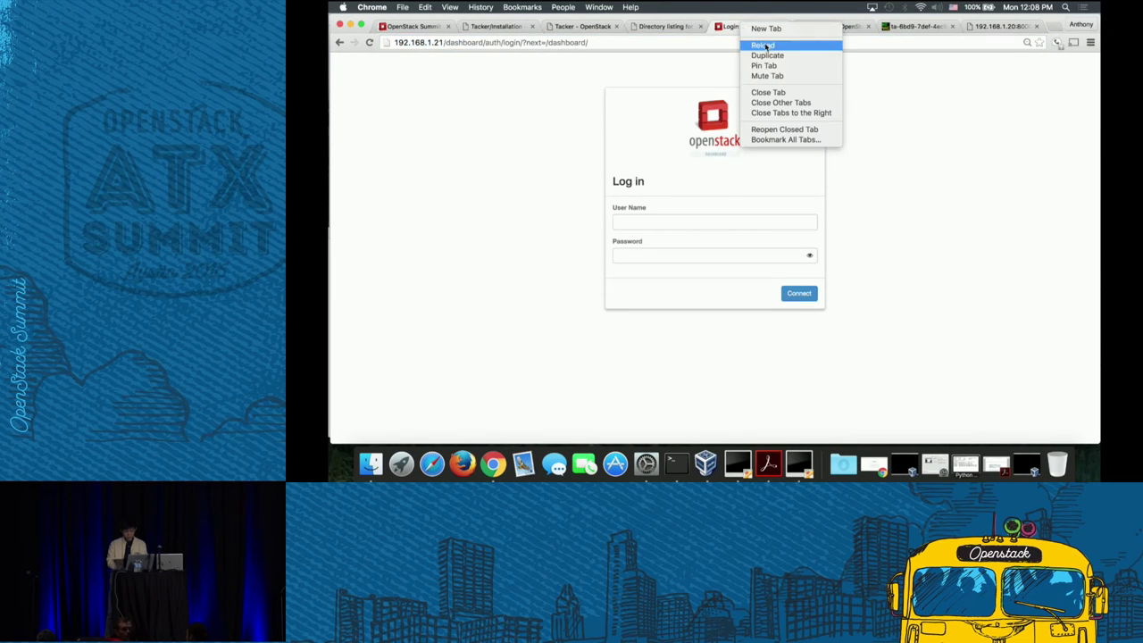
click(763, 44)
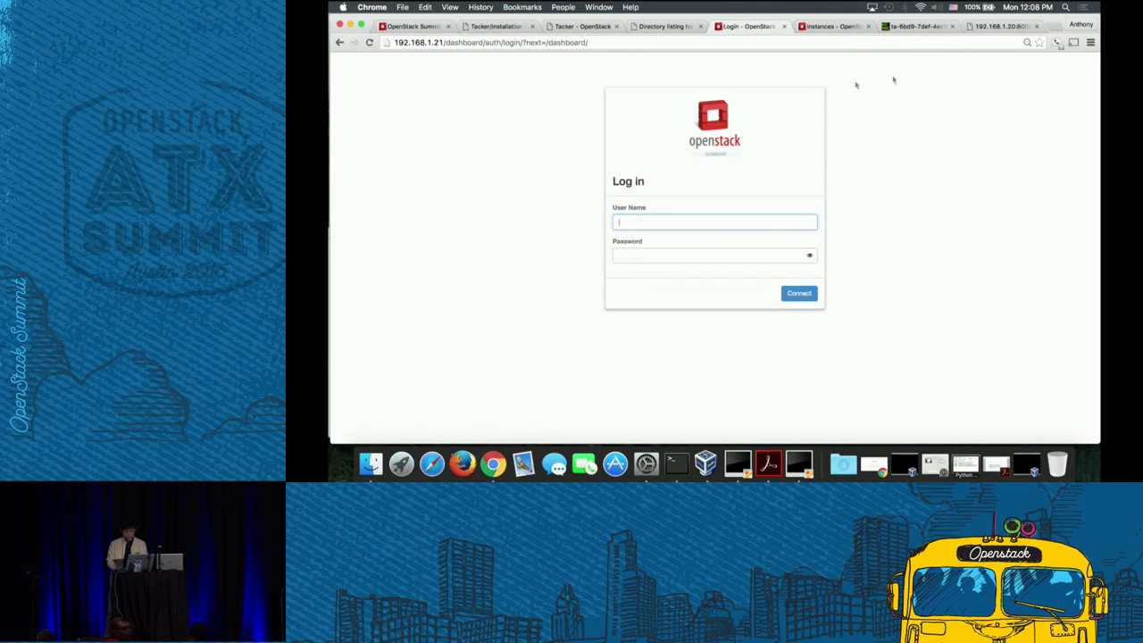
click(990, 28)
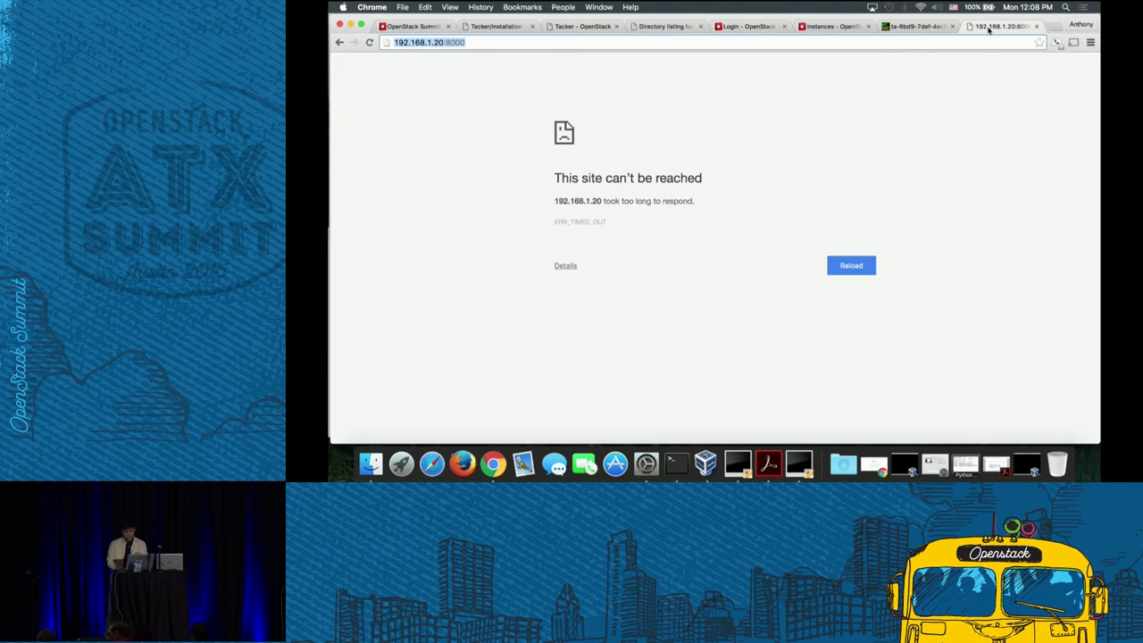
right_click(989, 29)
click(1015, 50)
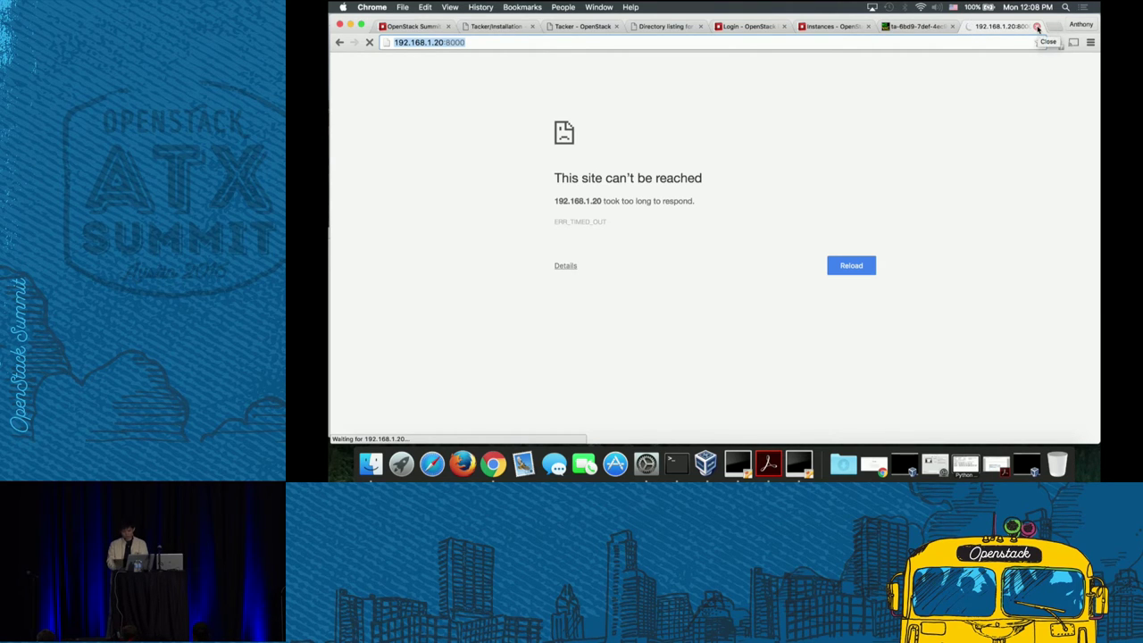
- Log in to Horizon with the lab user's name and password, then recheck the file server tab
click(723, 29)
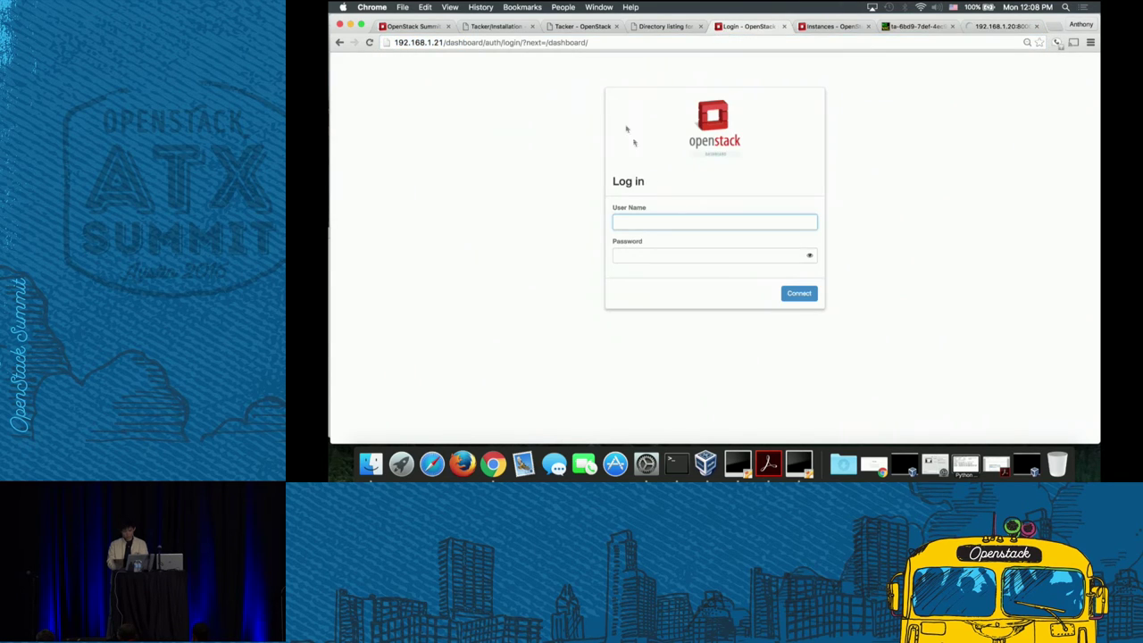
text(nfv_user)
click(712, 256)
text(dev)
key(Return)
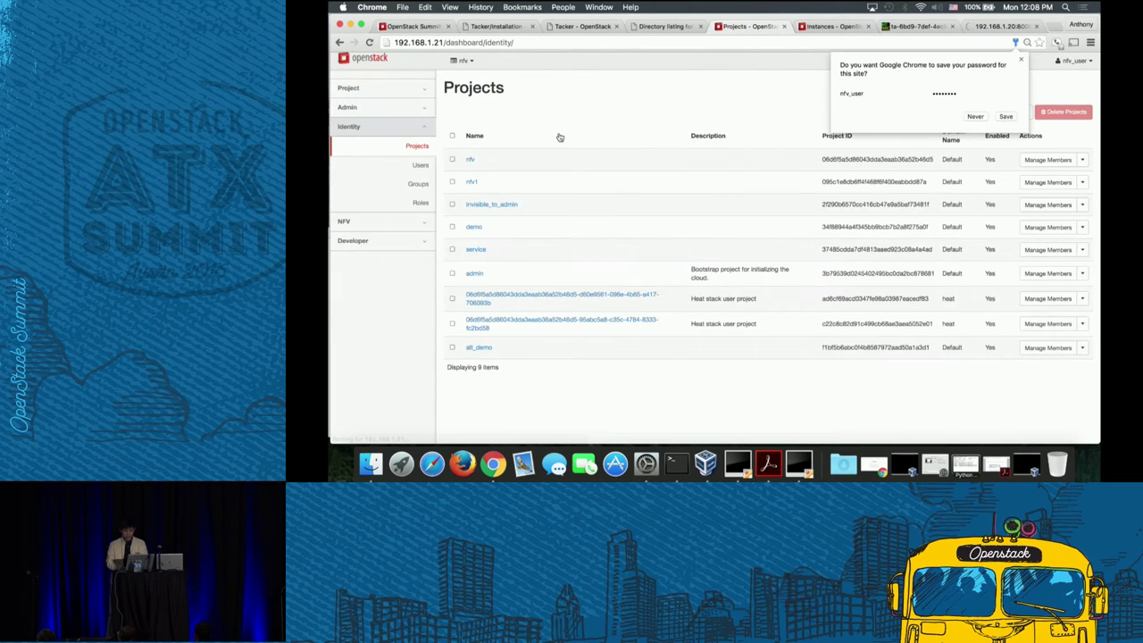
click(981, 29)
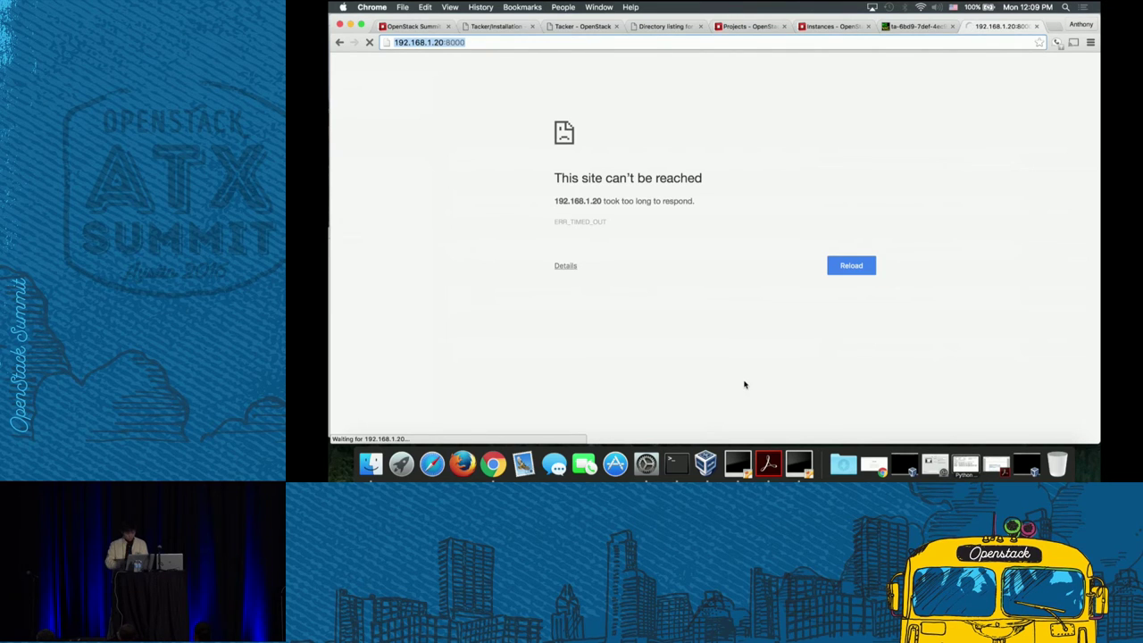
click(394, 42)
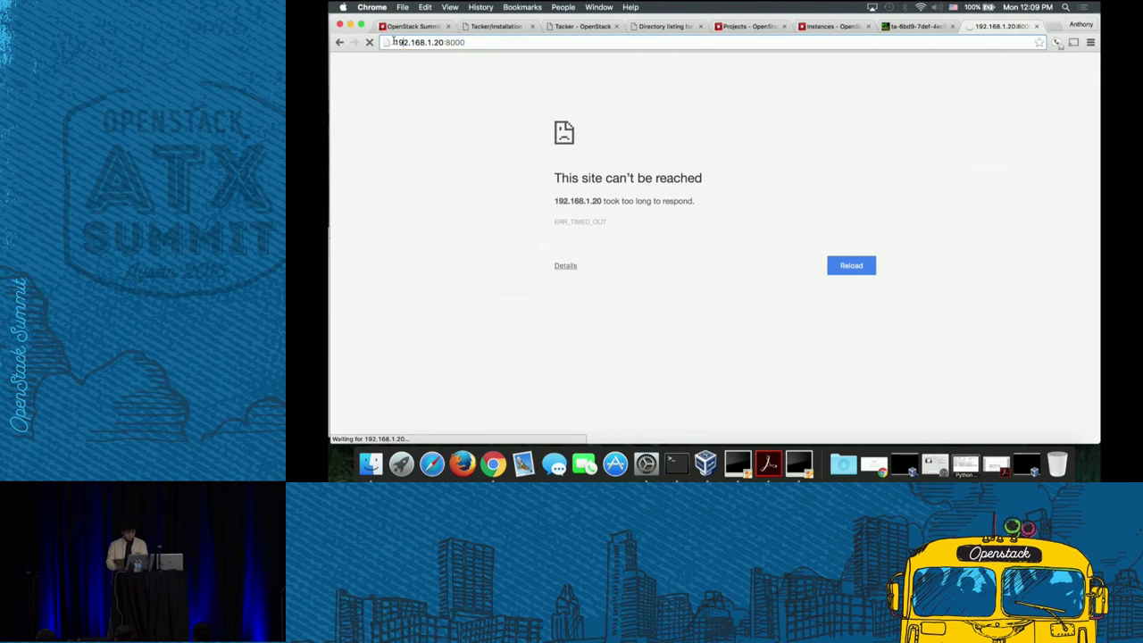
text(http://)
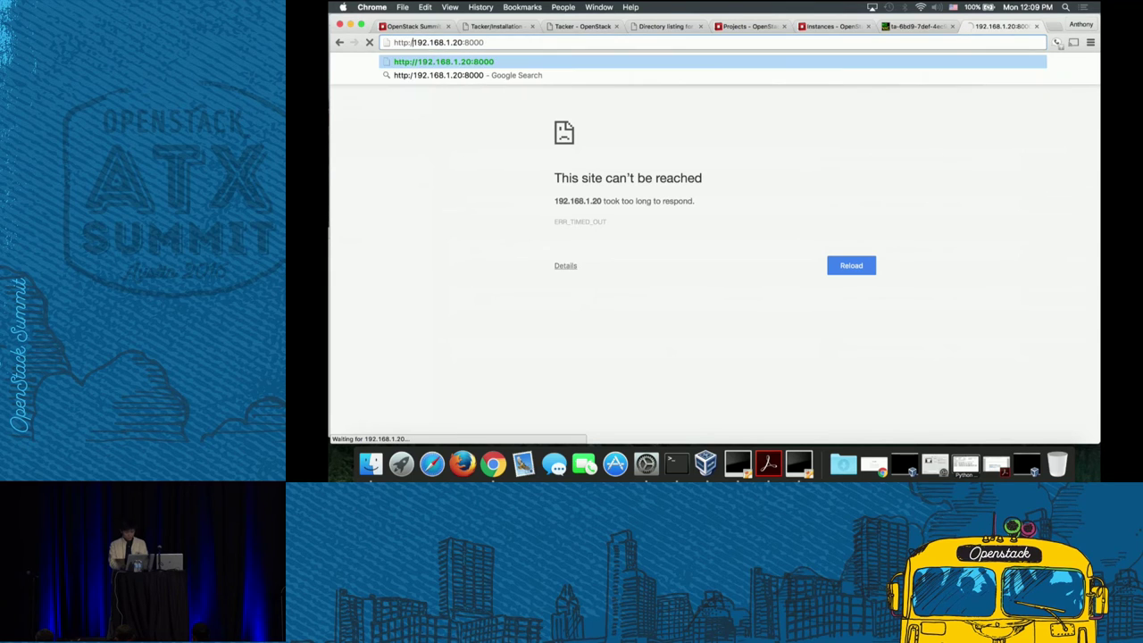
key(Return)
click(479, 47)
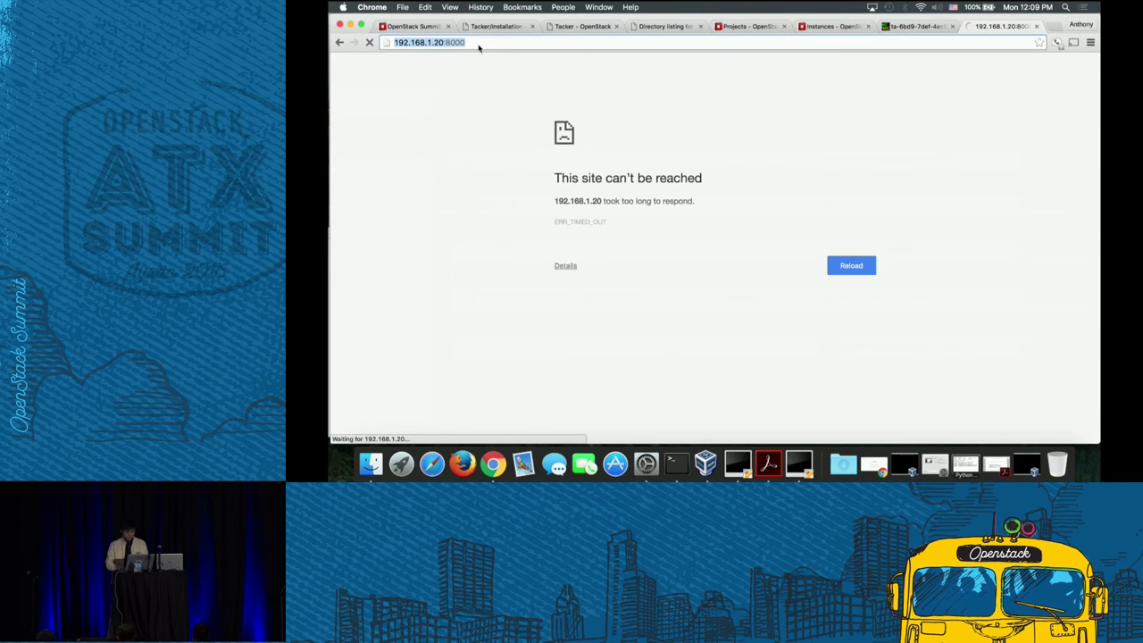
click(1037, 26)
- Open 192.168.1.20:8000 in a fresh tab, then close it as well
click(1051, 27)
text(192.168.1.20:8000)
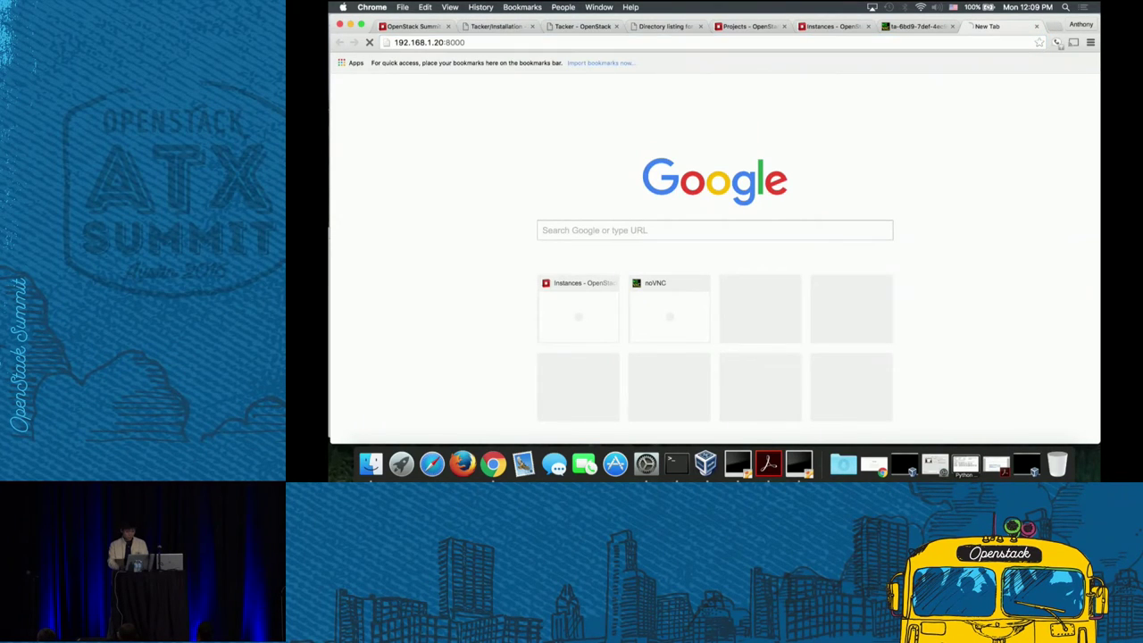
key(Return)
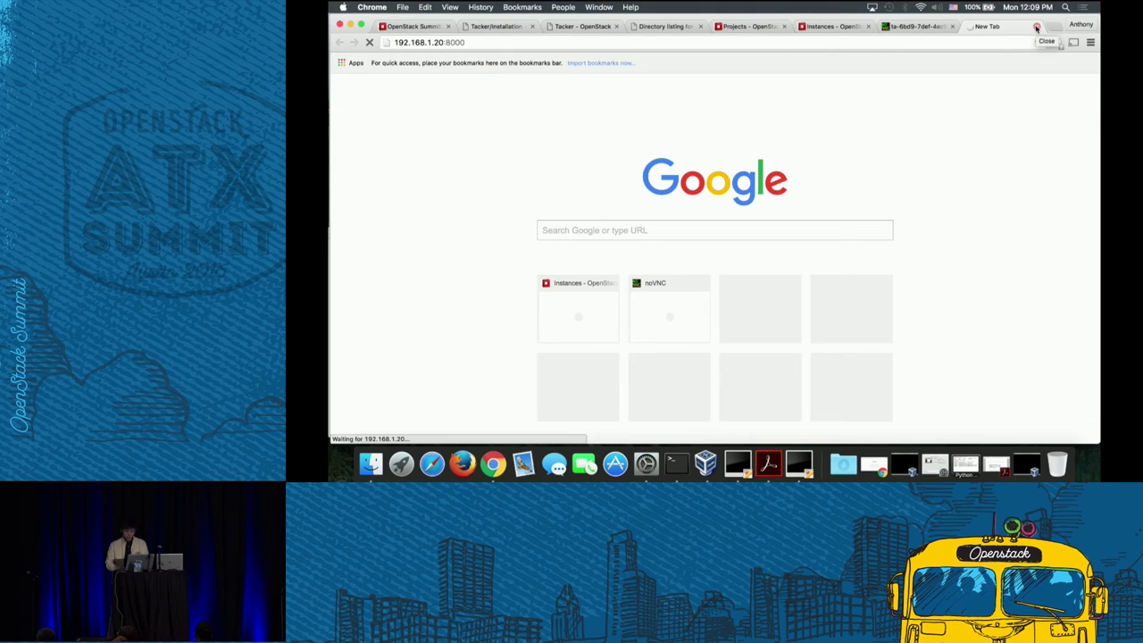
click(1036, 25)
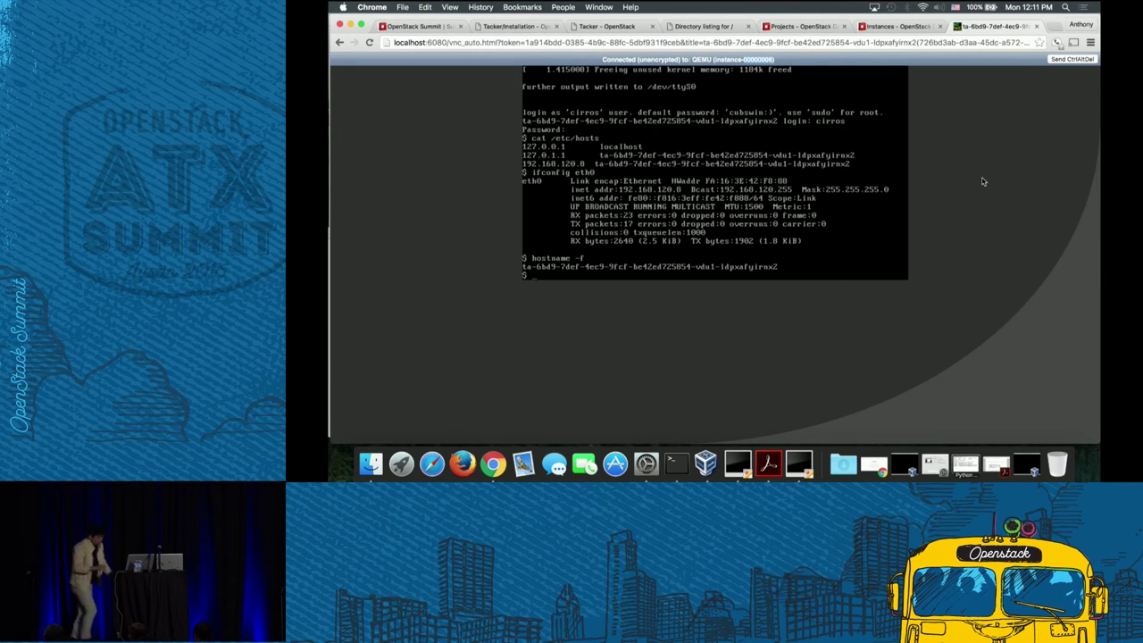
- Open 192.168.1.20:8000 in a new tab and drag its Directory listing tab next to Projects
click(1053, 26)
text(18)
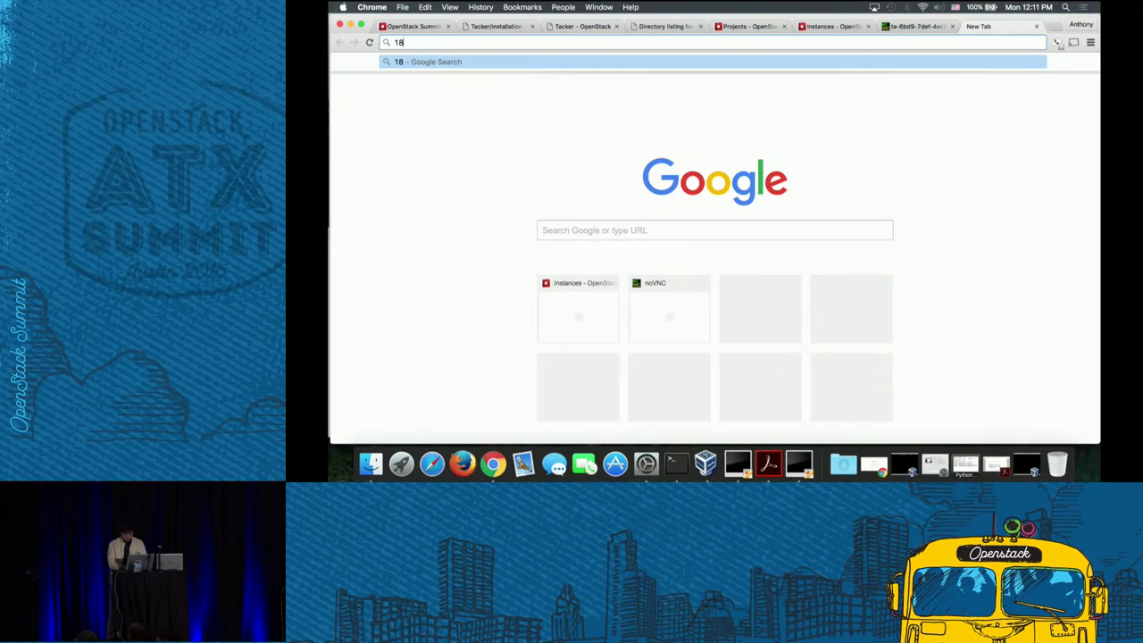
key(BackSpace)
text(92.1)
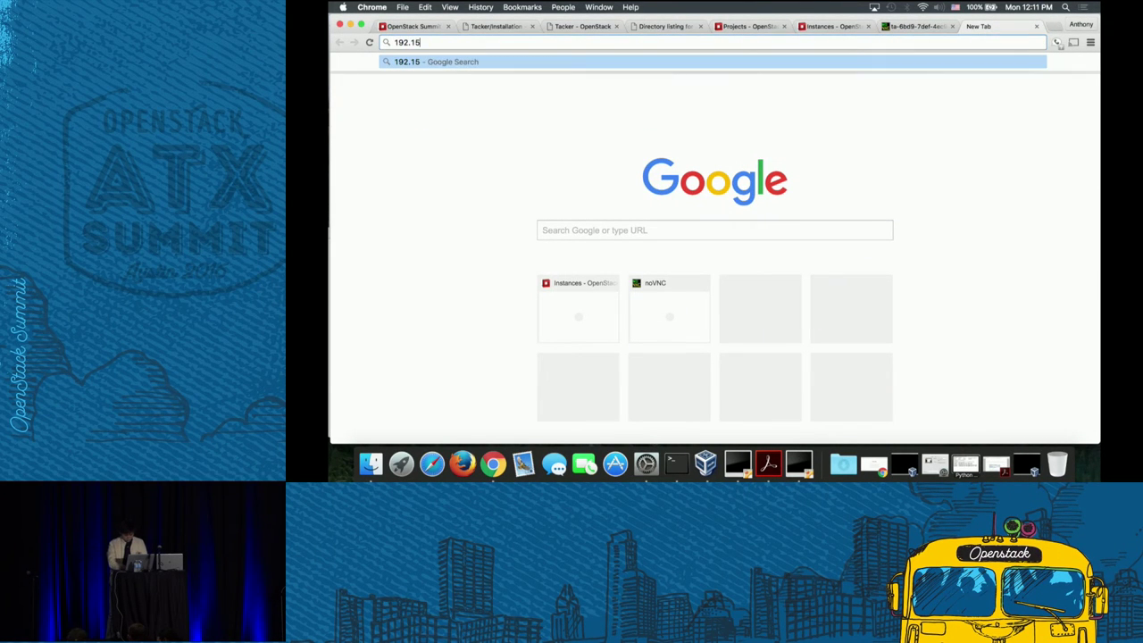
text(68.1.2)
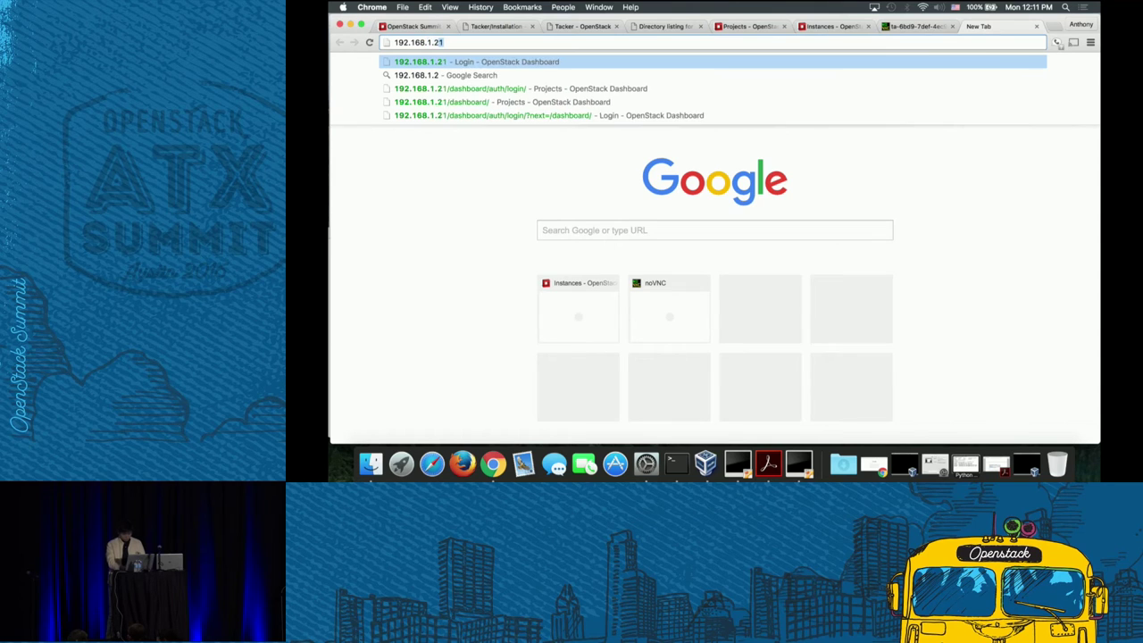
text(0:8000)
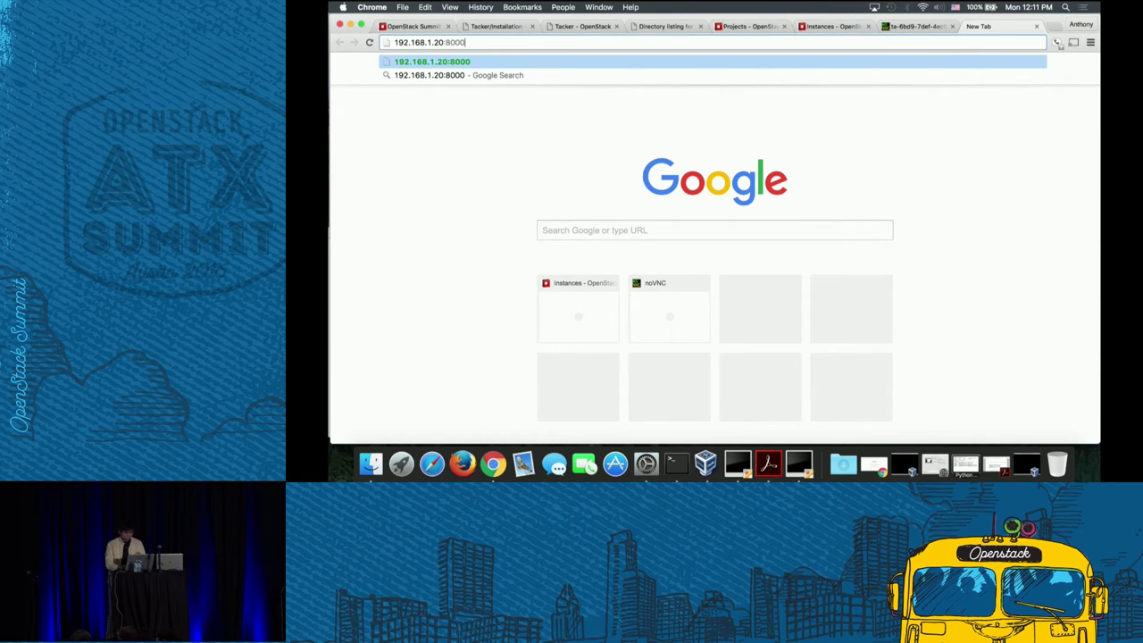
key(Return)
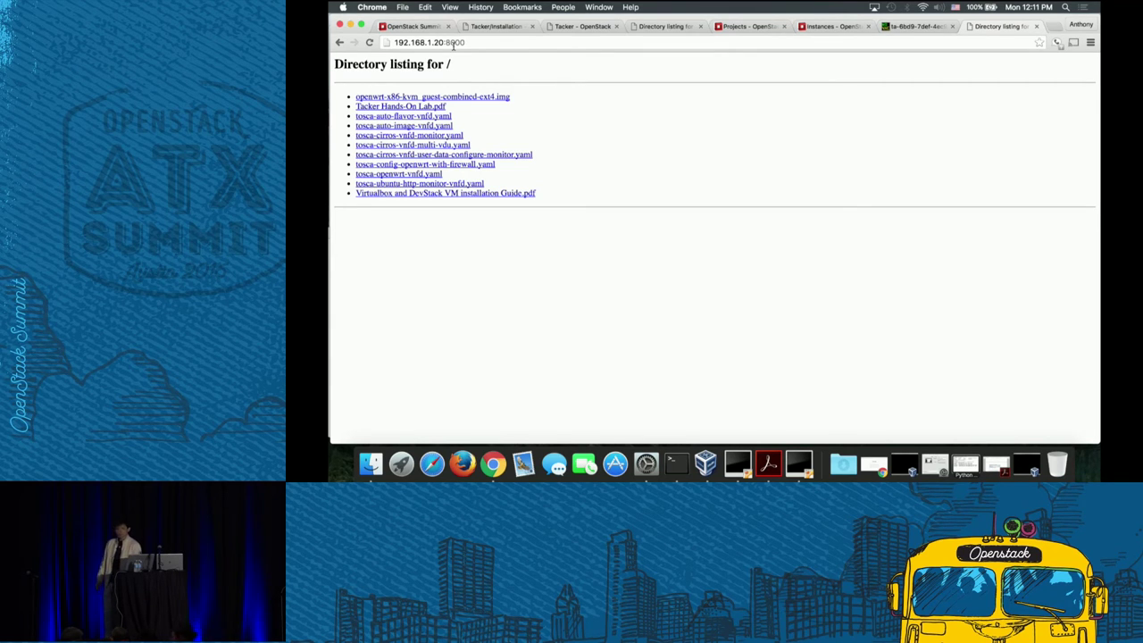
click(756, 27)
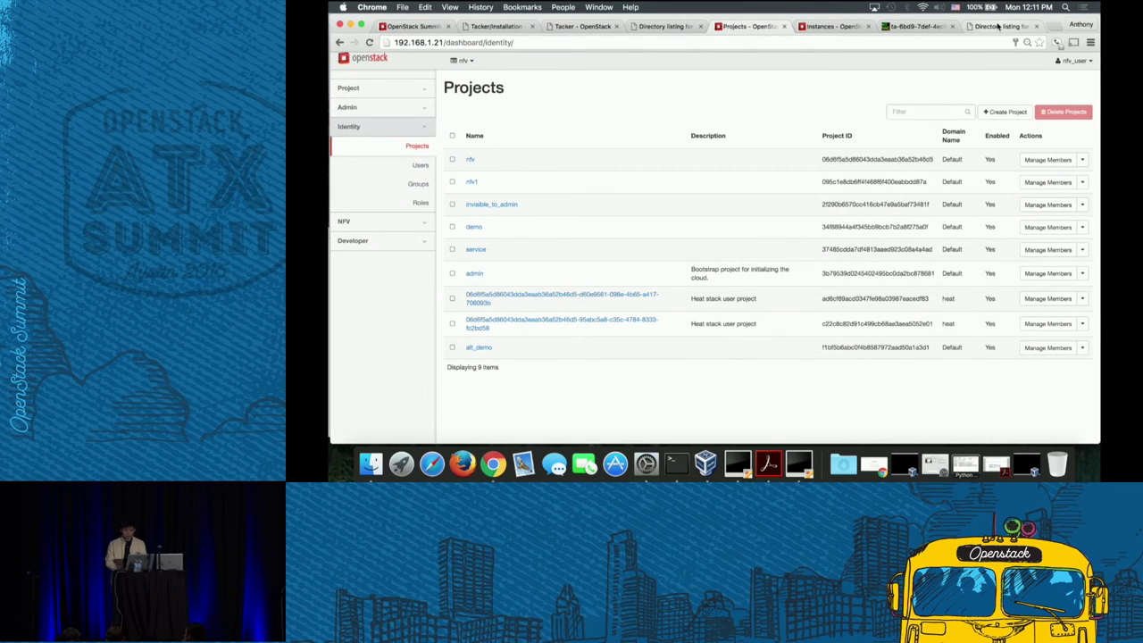
drag(998, 27, 839, 27)
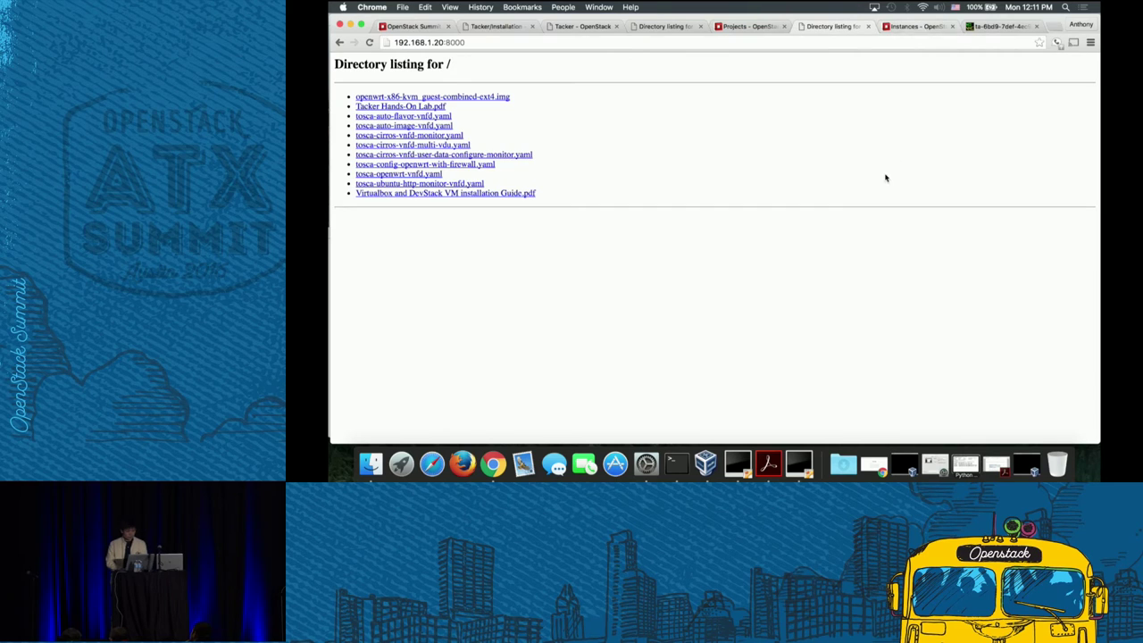
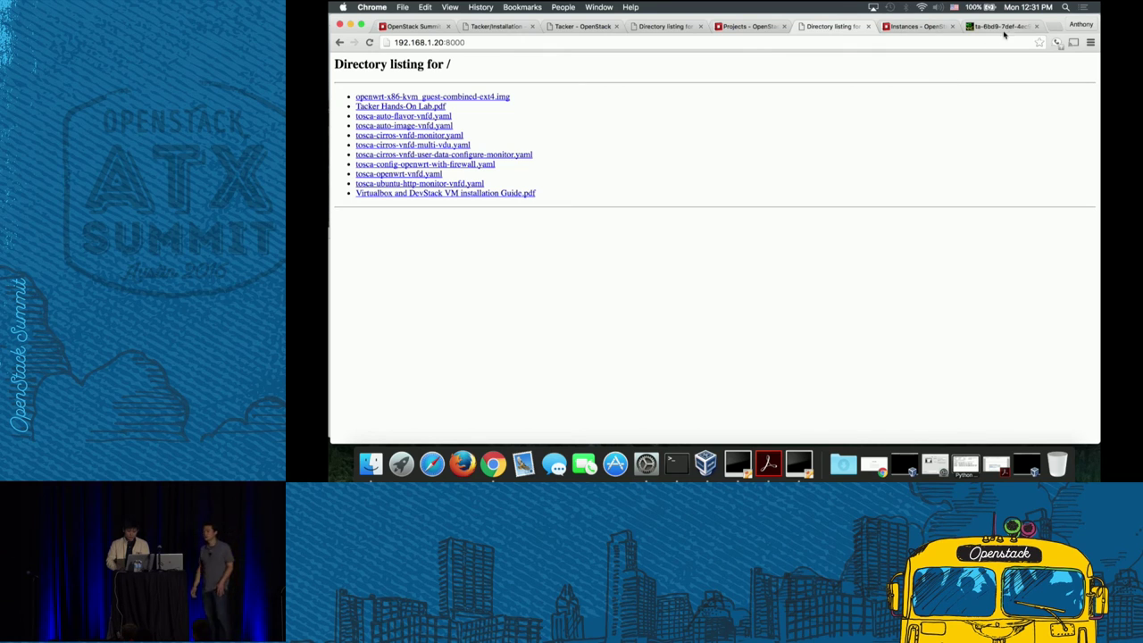
- Close the old 'ta-6bd9…' instance page tab in Chrome
click(1039, 26)
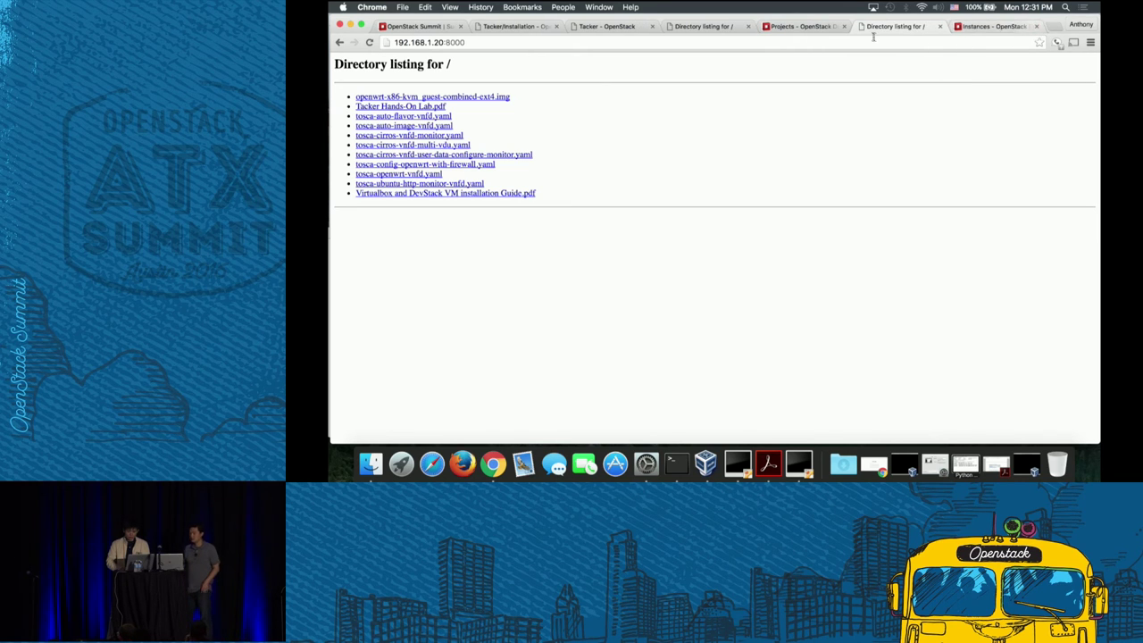
click(990, 28)
- Bring the main Terminal shell forward and list the TOSCA template files with ls
click(676, 463)
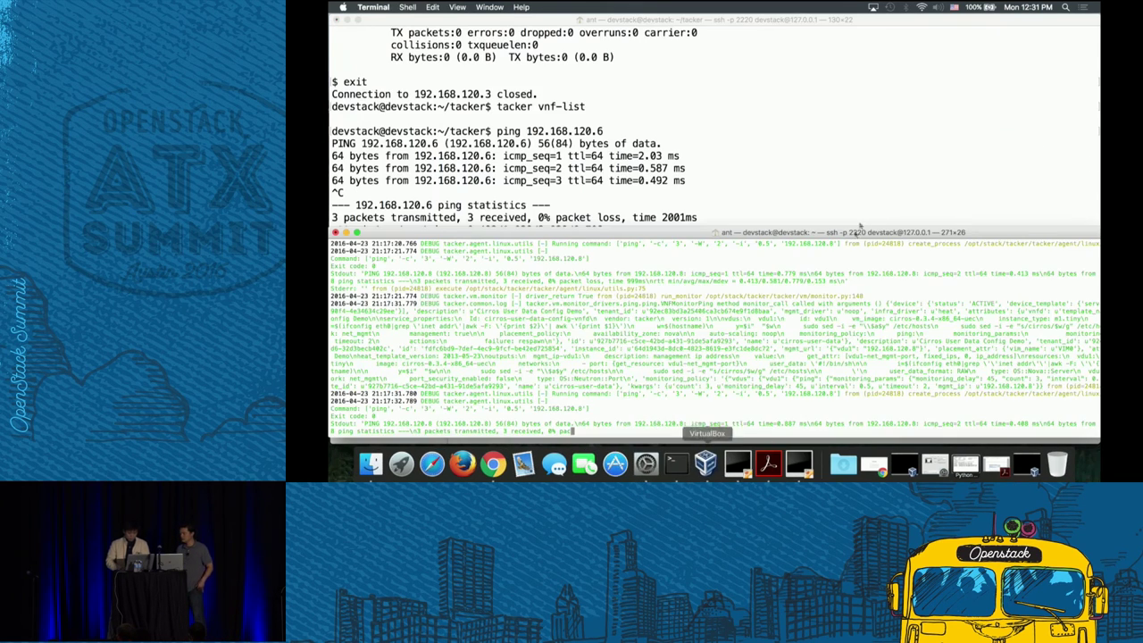
click(663, 137)
text(ls)
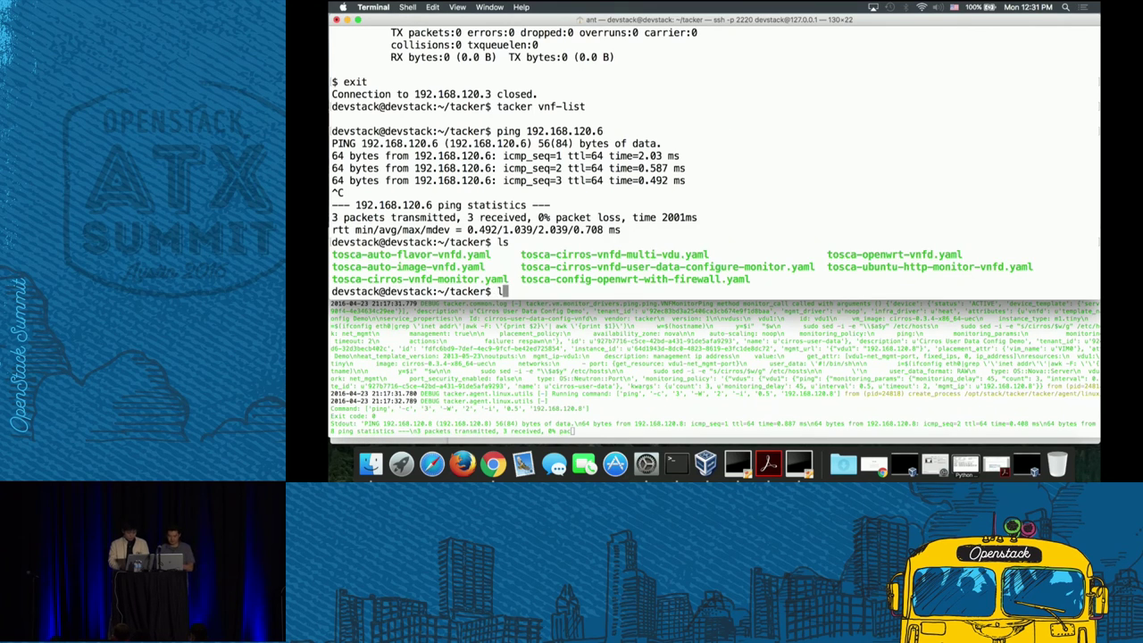
key(Return)
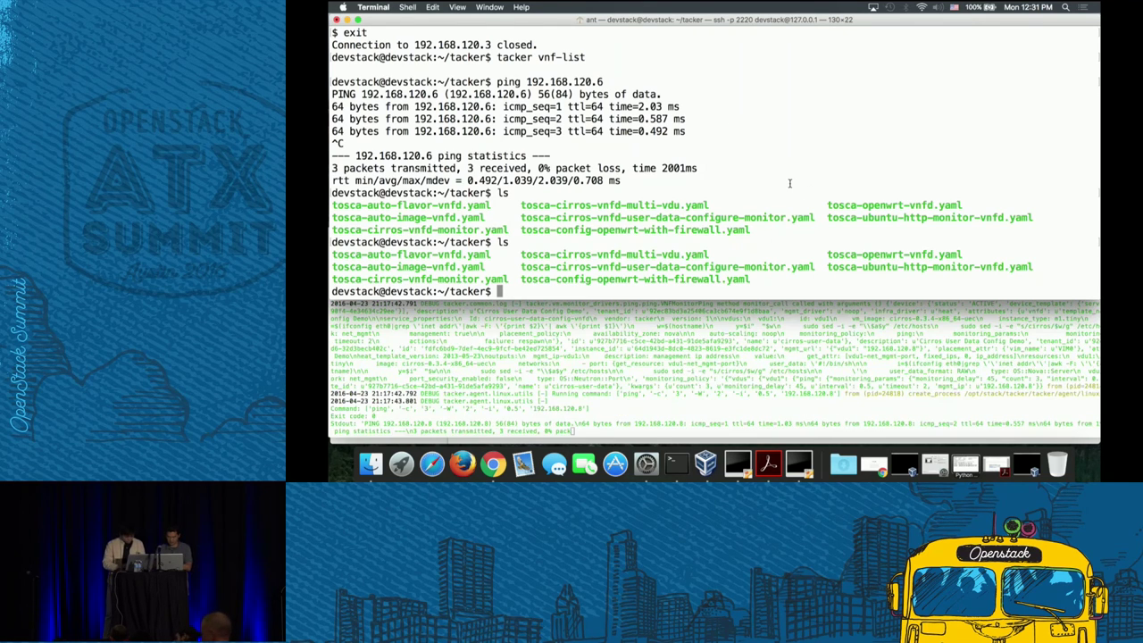
- Recall the earlier tacker vnfd-create command and strip its old cirros template and name
key(ctrl+r)
text(tacker)
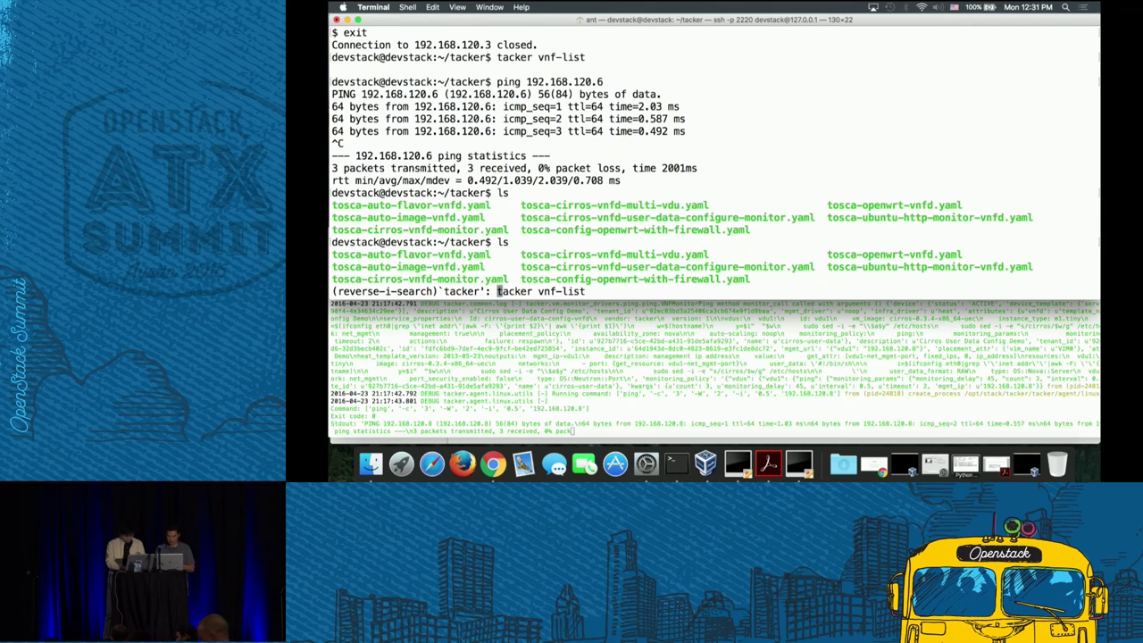
text( vnfd-c)
key(Right)
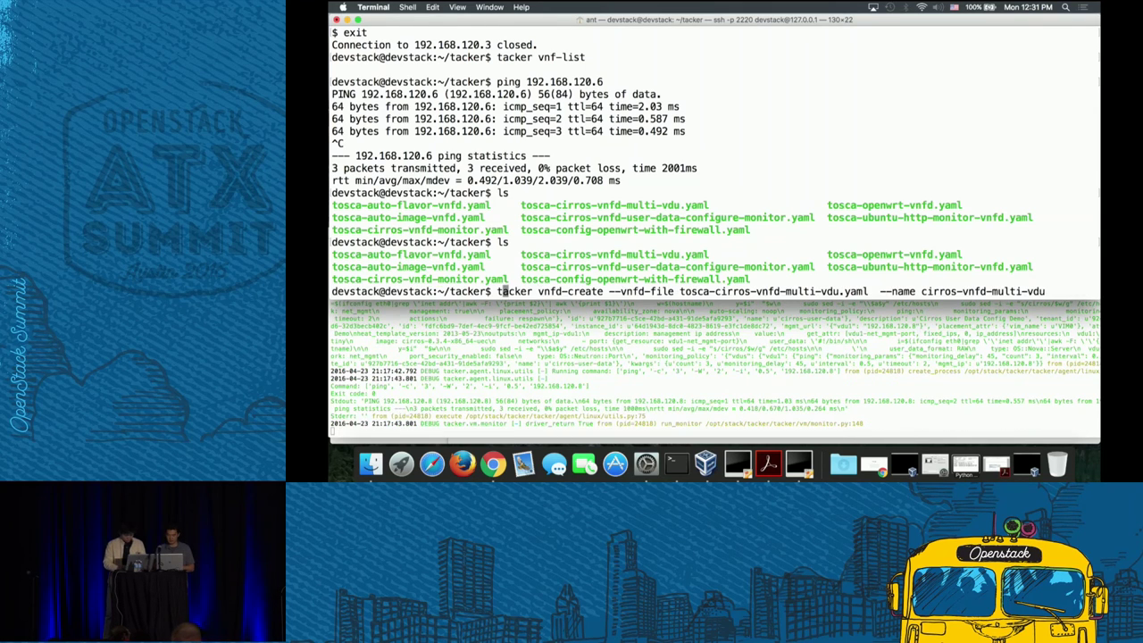
key(Right)
key(Right)
key(Right)
key(Right)
key(Right)
key(Right)
key(Right)
key(Right)
key(Right)
key(ctrl+e)
key(BackSpace)
key(BackSpace)
key(BackSpace)
key(BackSpace)
key(BackSpace)
key(BackSpace)
key(BackSpace)
key(BackSpace)
key(BackSpace)
key(BackSpace)
key(BackSpace)
key(BackSpace)
key(BackSpace)
key(BackSpace)
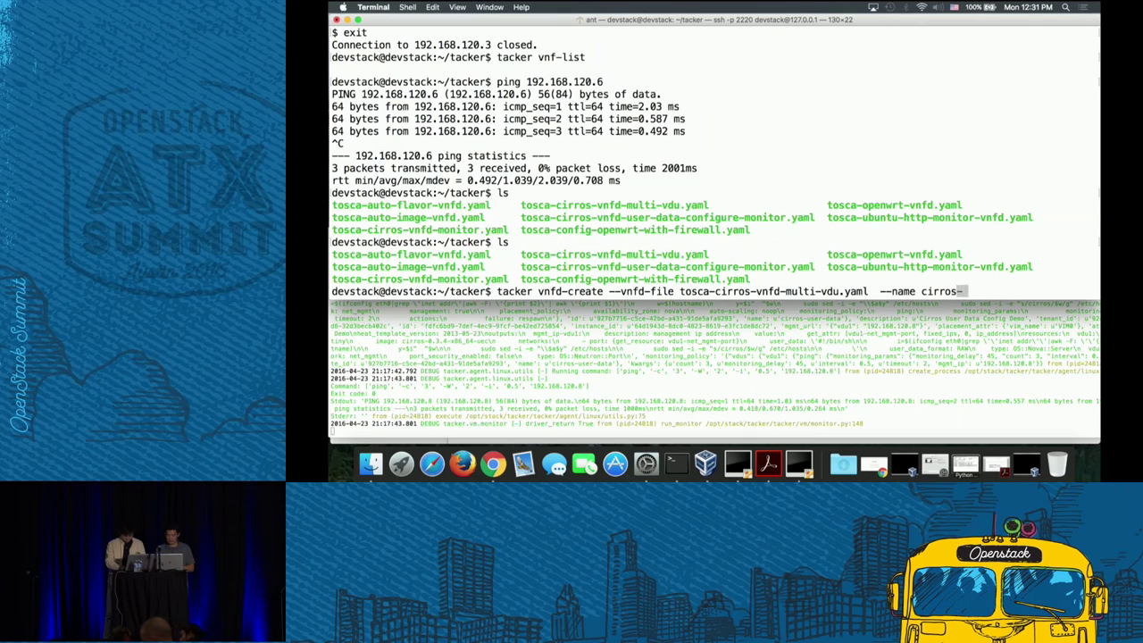
key(BackSpace)
key(BackSpace)
key(BackSpace)
key(BackSpace)
key(BackSpace)
key(BackSpace)
key(BackSpace)
key(BackSpace)
key(Left)
key(Left)
key(Left)
key(Left)
key(Left)
key(Left)
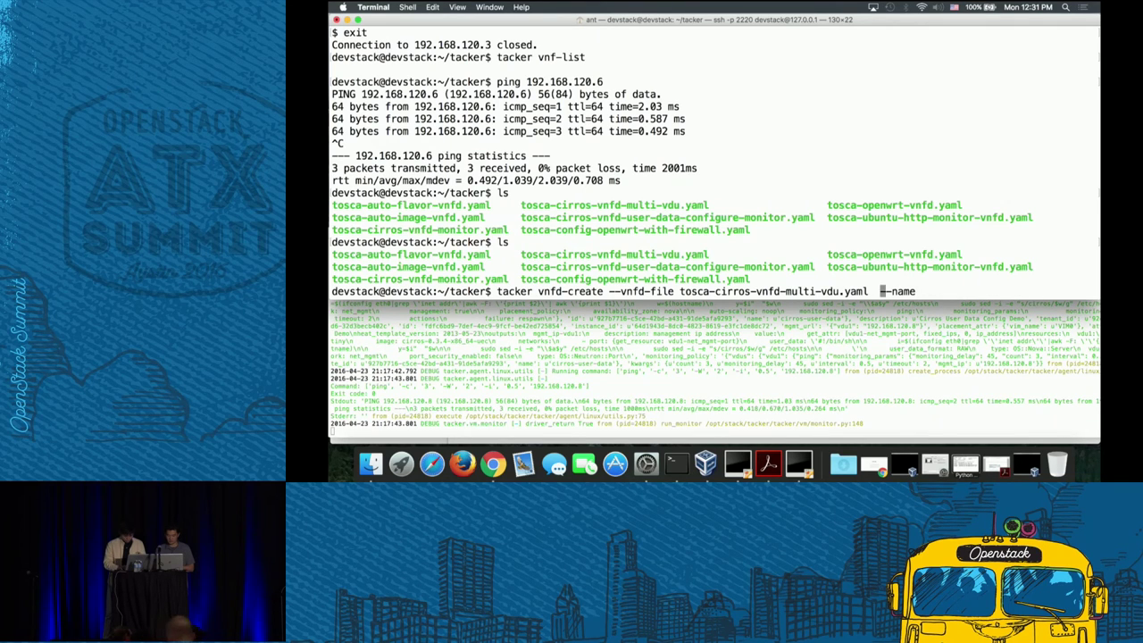
key(Left)
key(ctrl+w)
- Create the ubuntu-http VNFD from tosca-ubuntu-http-monitor-vnfd.yaml
text(t)
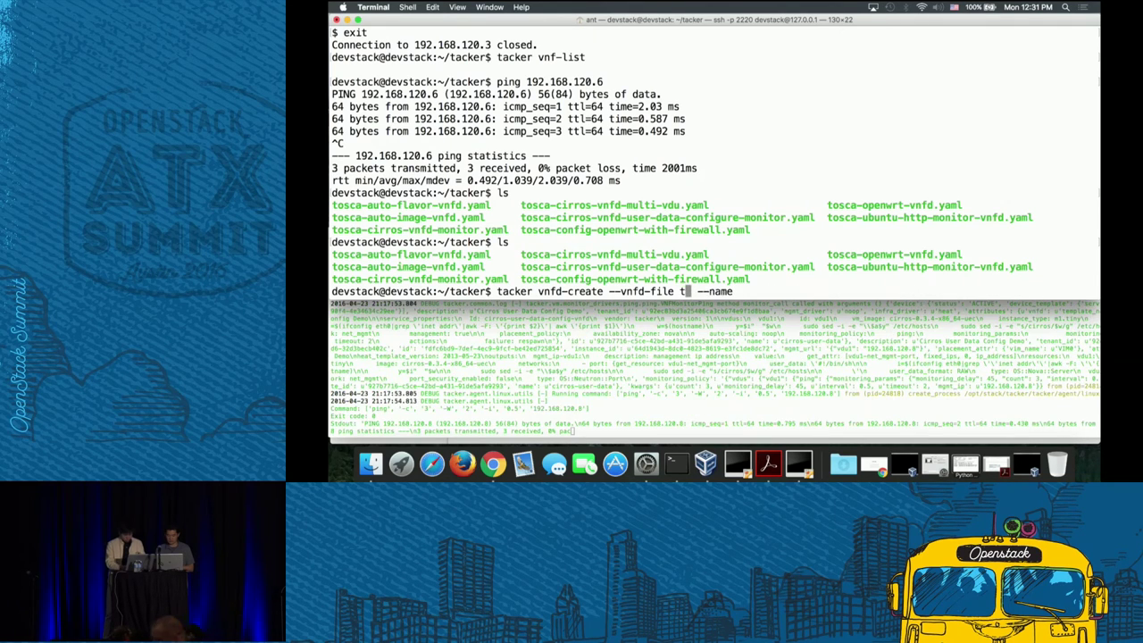
key(Tab)
text(u)
key(Tab)
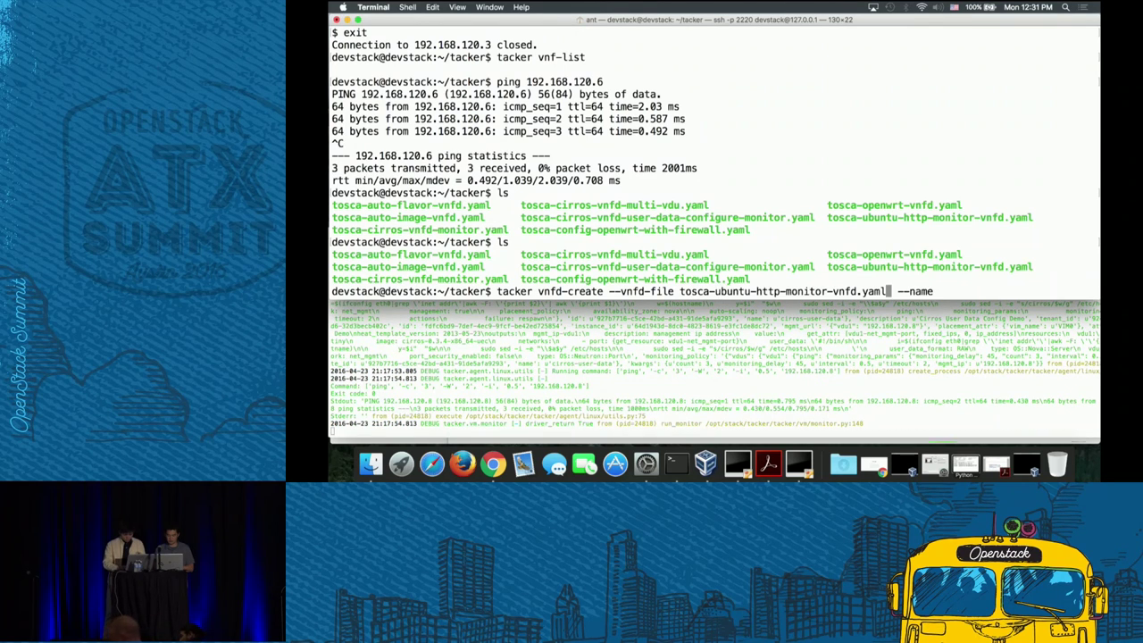
key(Right)
key(Right)
key(Right)
key(Right)
key(Right)
key(Right)
key(Right)
text(ub)
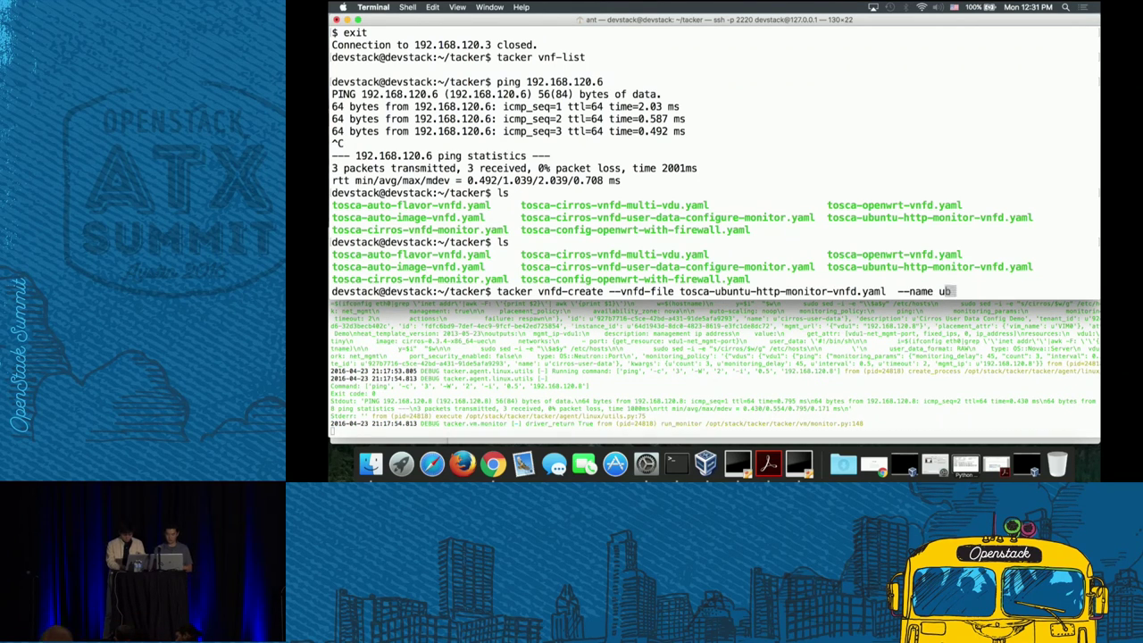
text(untu0)
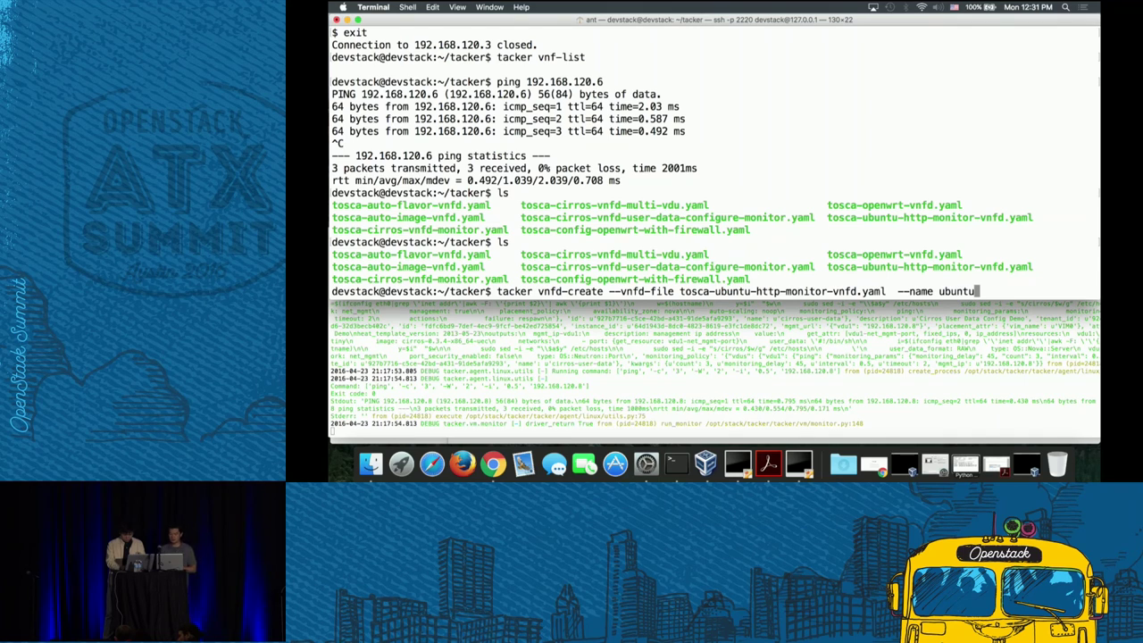
text(-http)
key(Return)
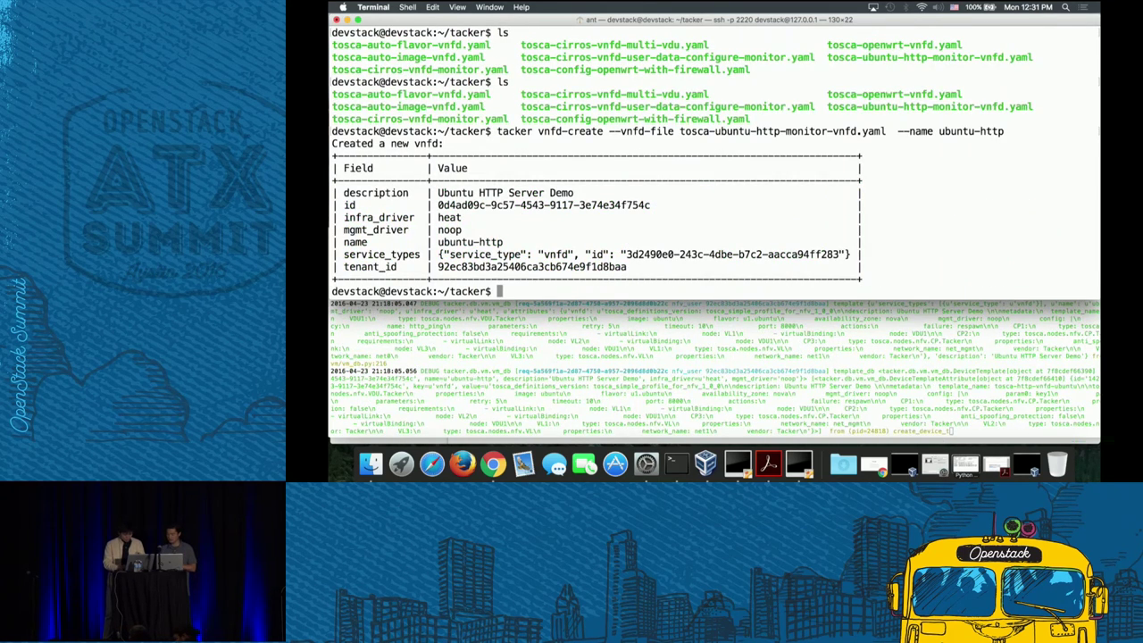
key(ctrl+r)
- Run tacker vnf-create with the pasted ubuntu-http descriptor id and --name ubuntu-http
text(tacker vnf)
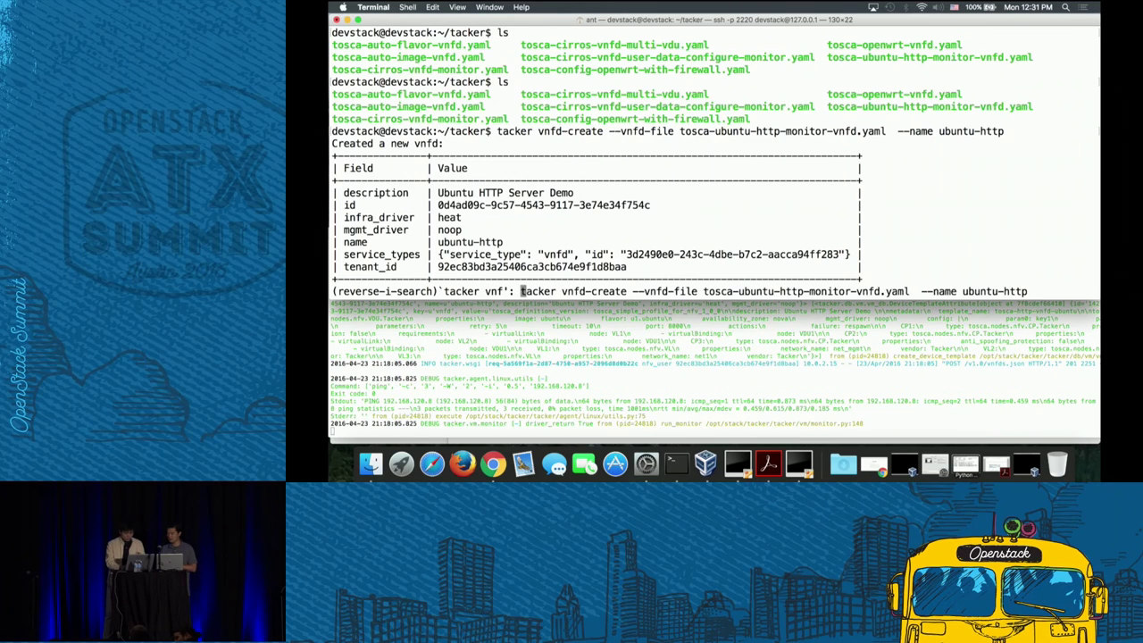
text(-list)
key(ctrl+e)
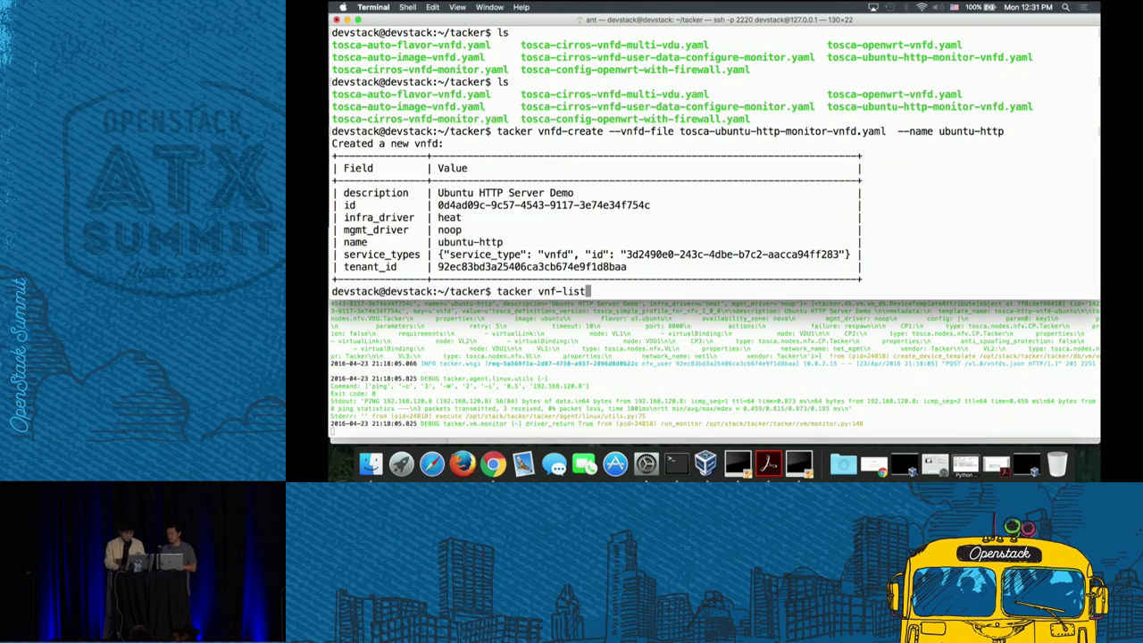
key(ctrl+u)
text(tacker vnf-create --v)
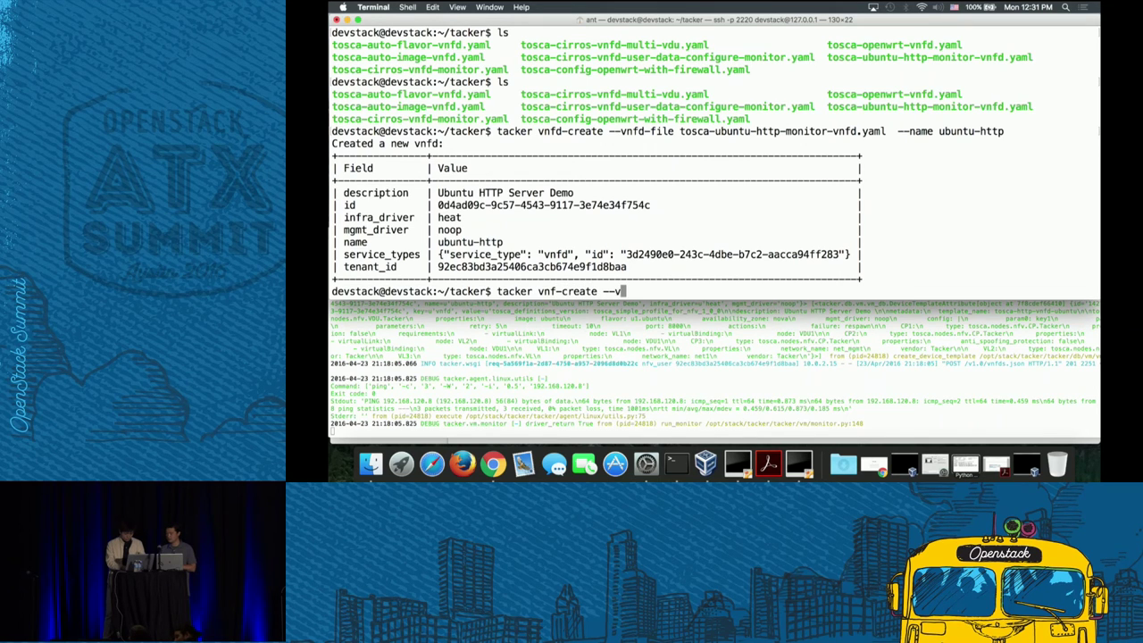
text(nfd-id)
drag(439, 204, 510, 192)
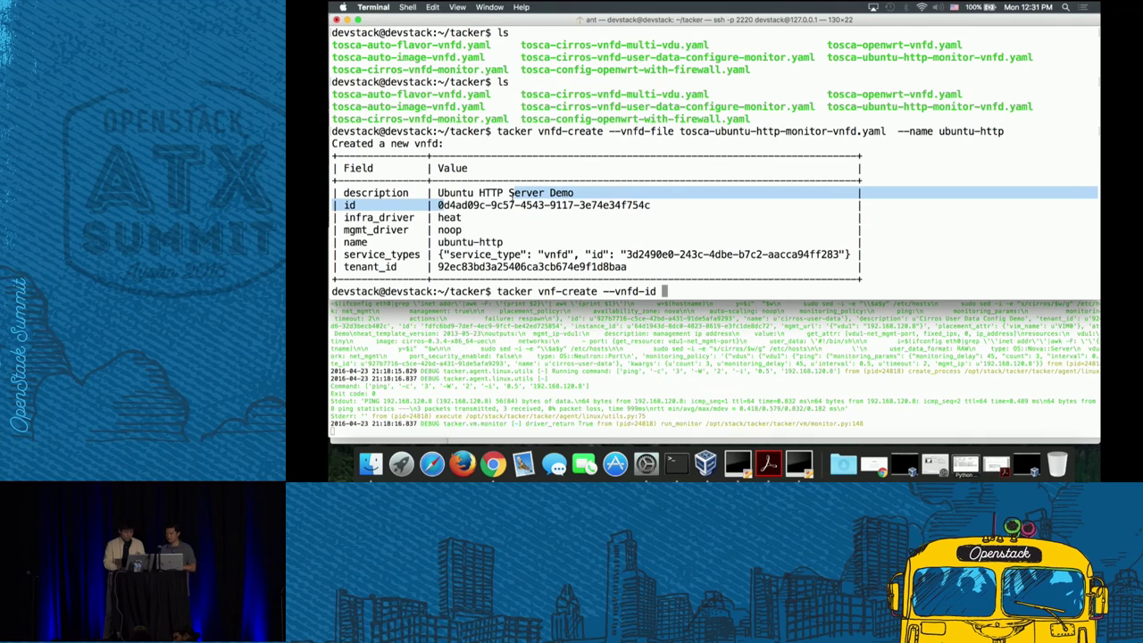
drag(435, 215, 650, 205)
key(super+c)
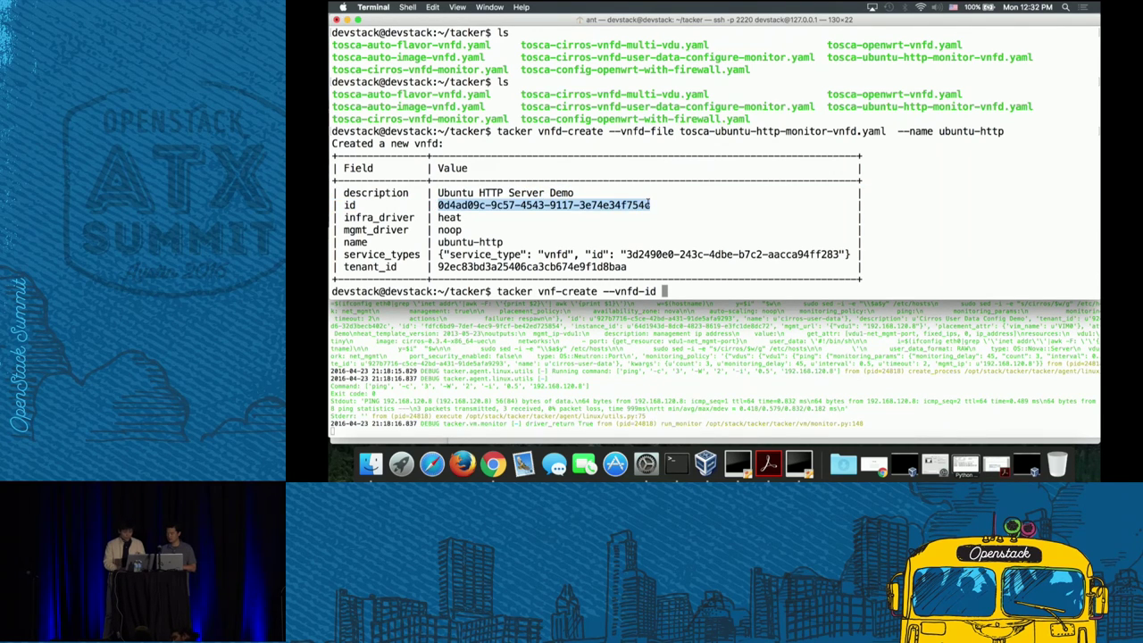
click(759, 214)
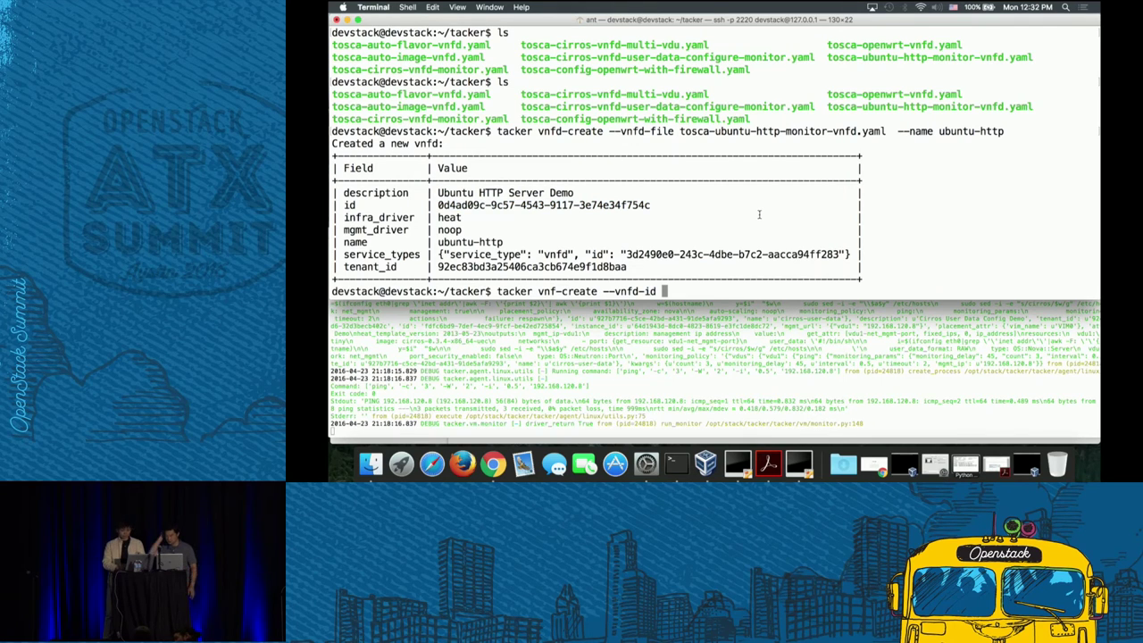
key(super+v)
text(-)
text(-nam)
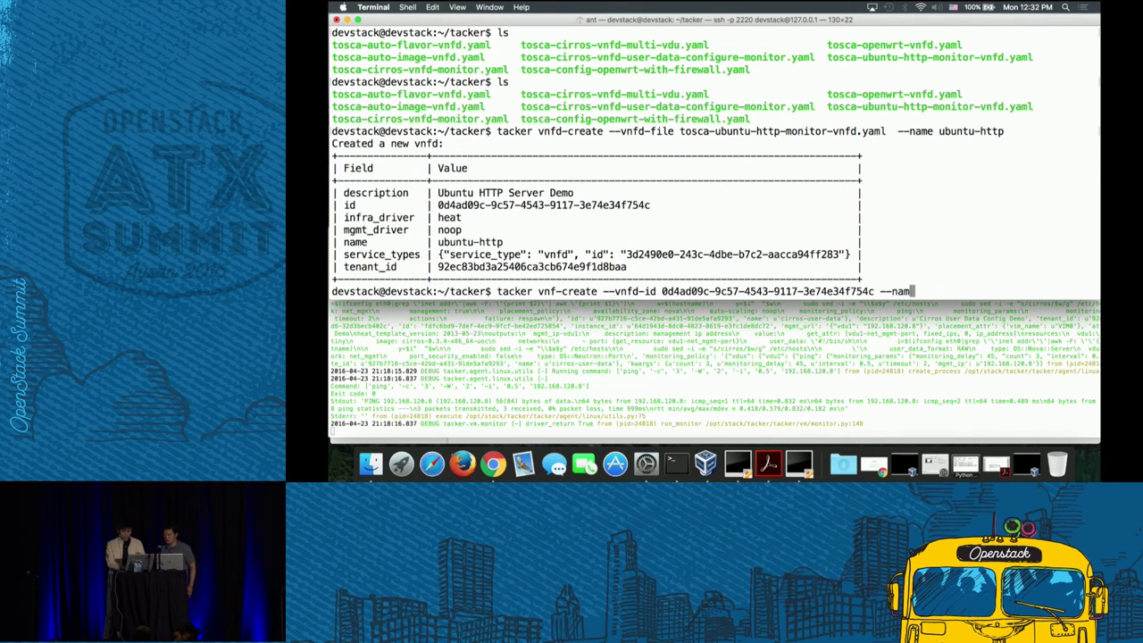
text(e ubuntu-http)
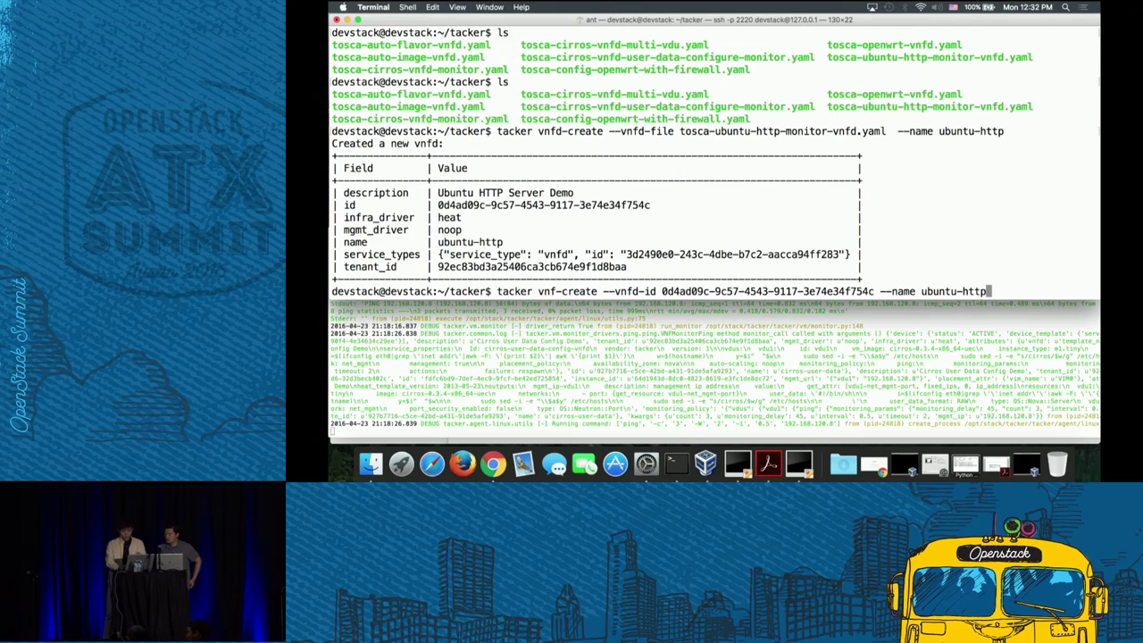
key(Return)
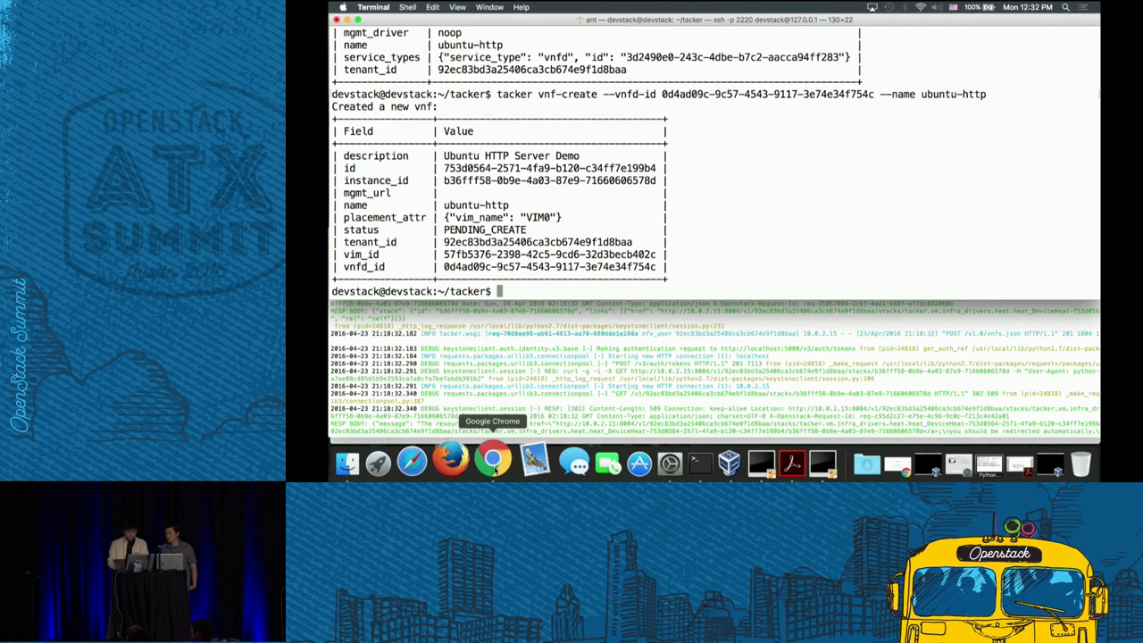
click(492, 463)
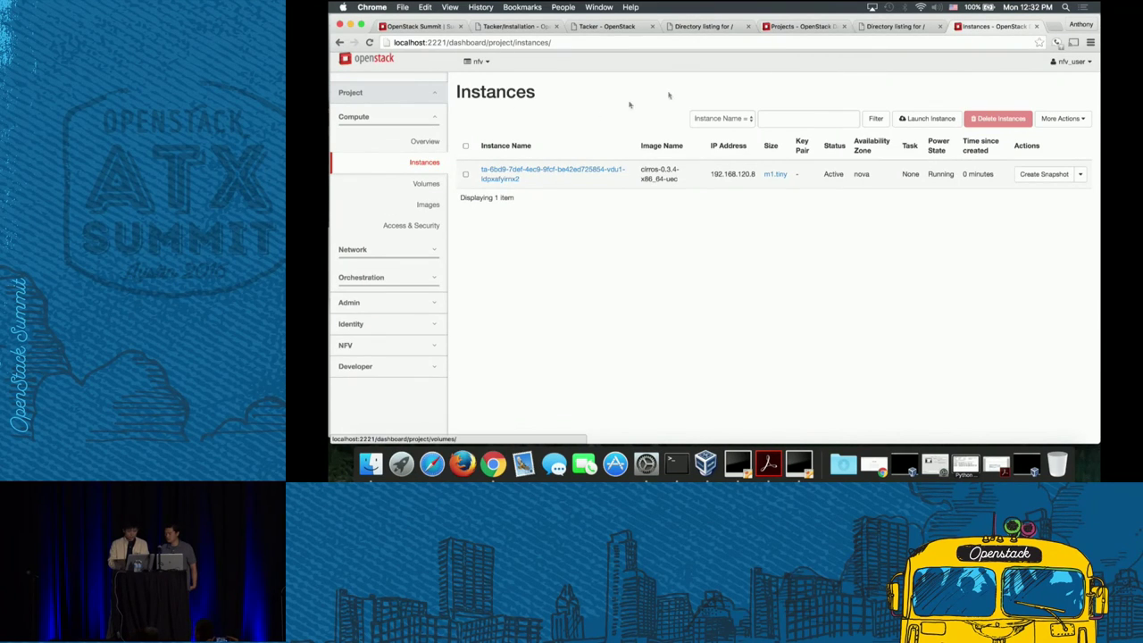
- Reload the Instances list until the new ubuntu instance shows Active and Running
click(425, 164)
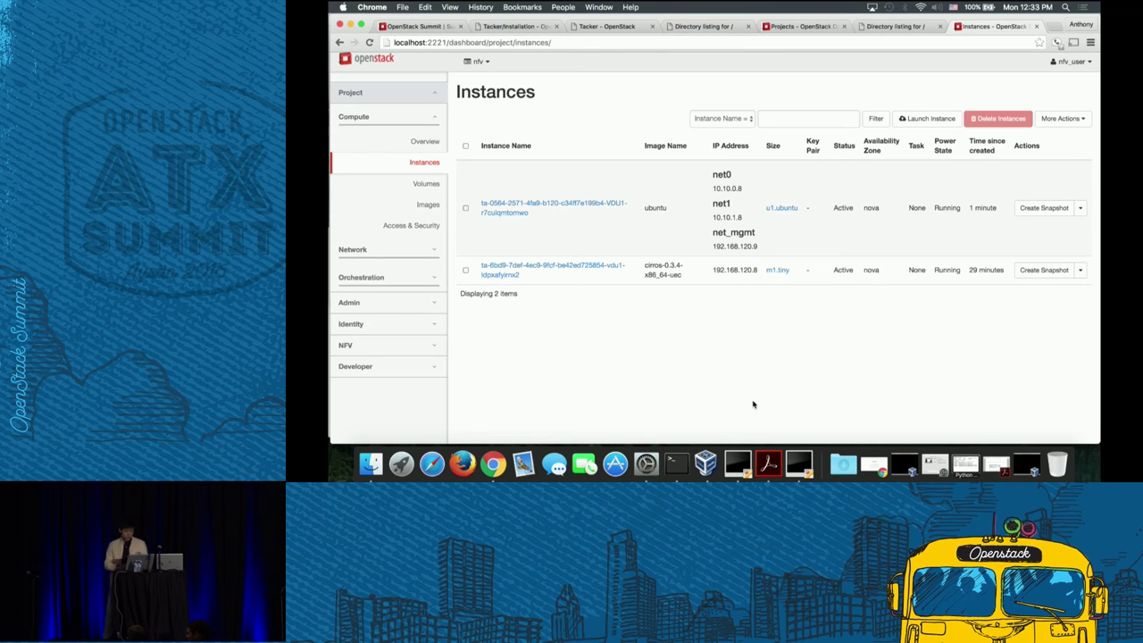
- Open the ubuntu instance's console-only view in a new tab, replacing 10.0.2.15 with localhost
click(606, 207)
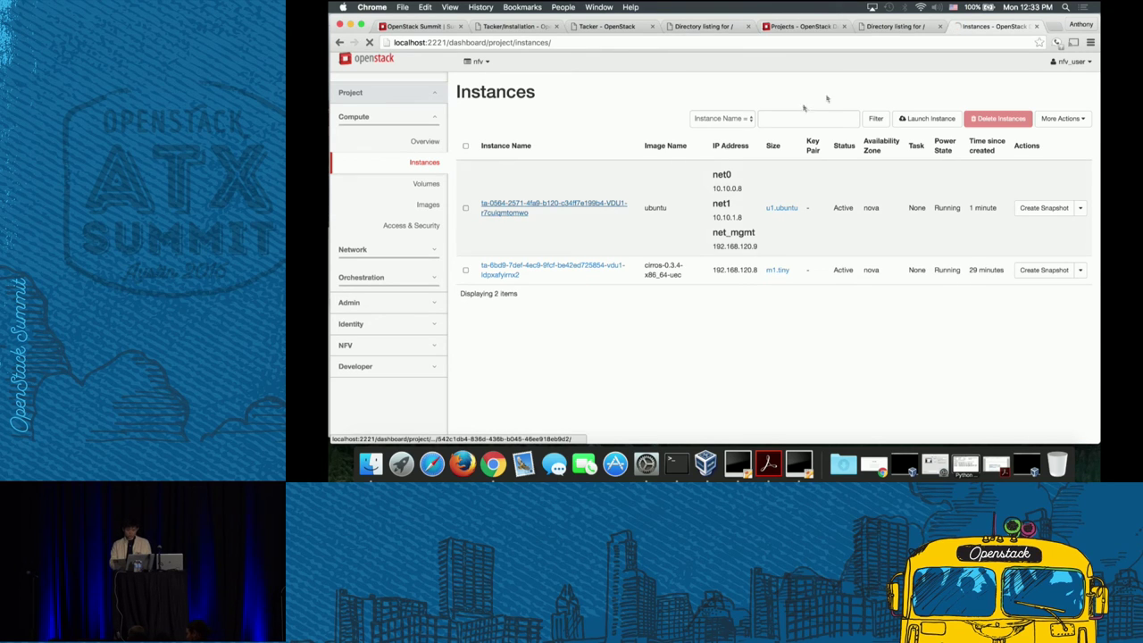
click(555, 108)
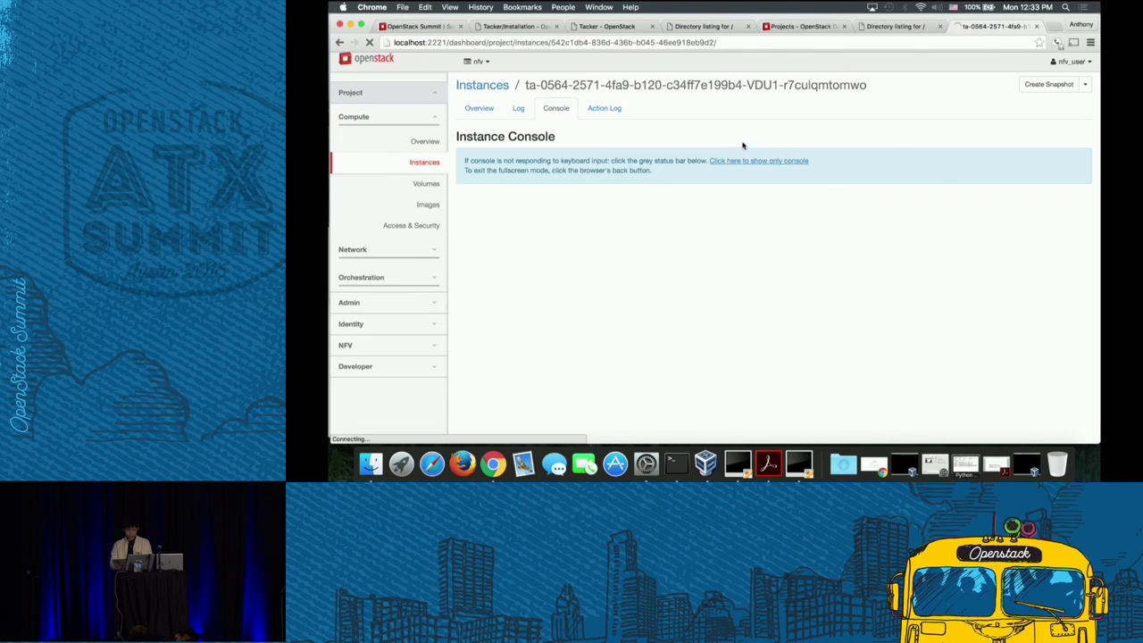
right_click(738, 161)
click(750, 163)
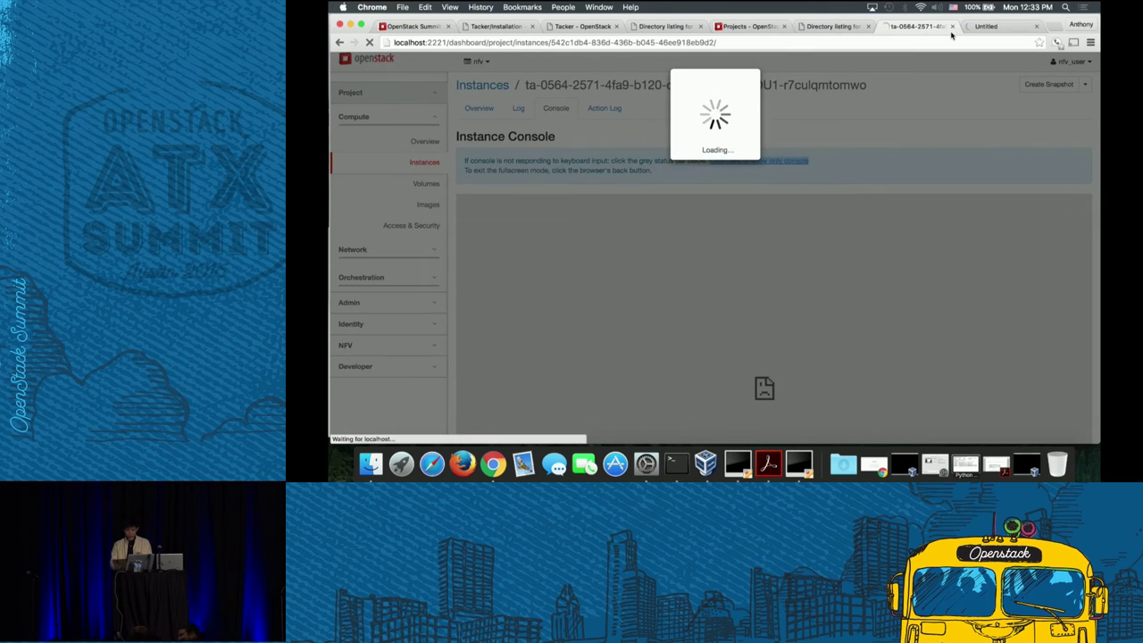
click(990, 26)
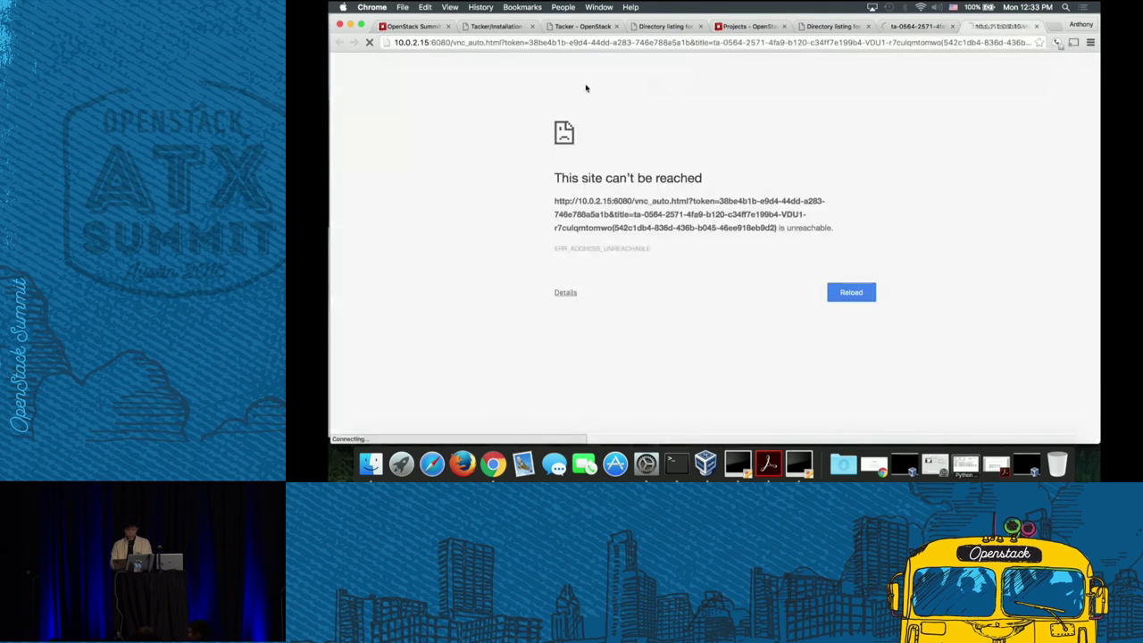
double_click(418, 42)
text(localhost)
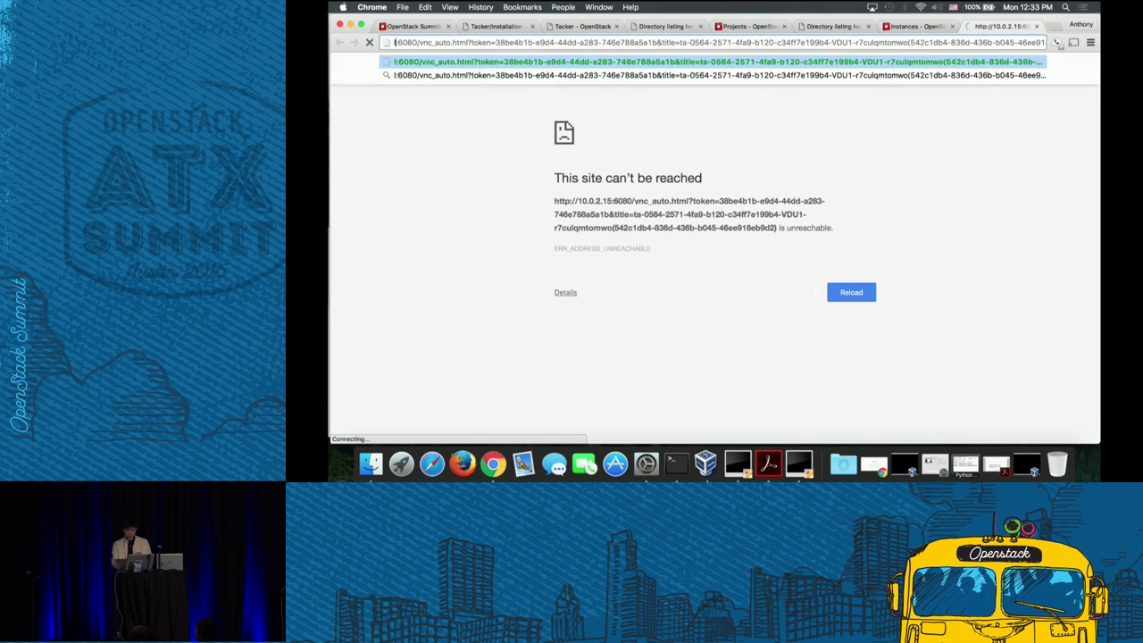
key(Return)
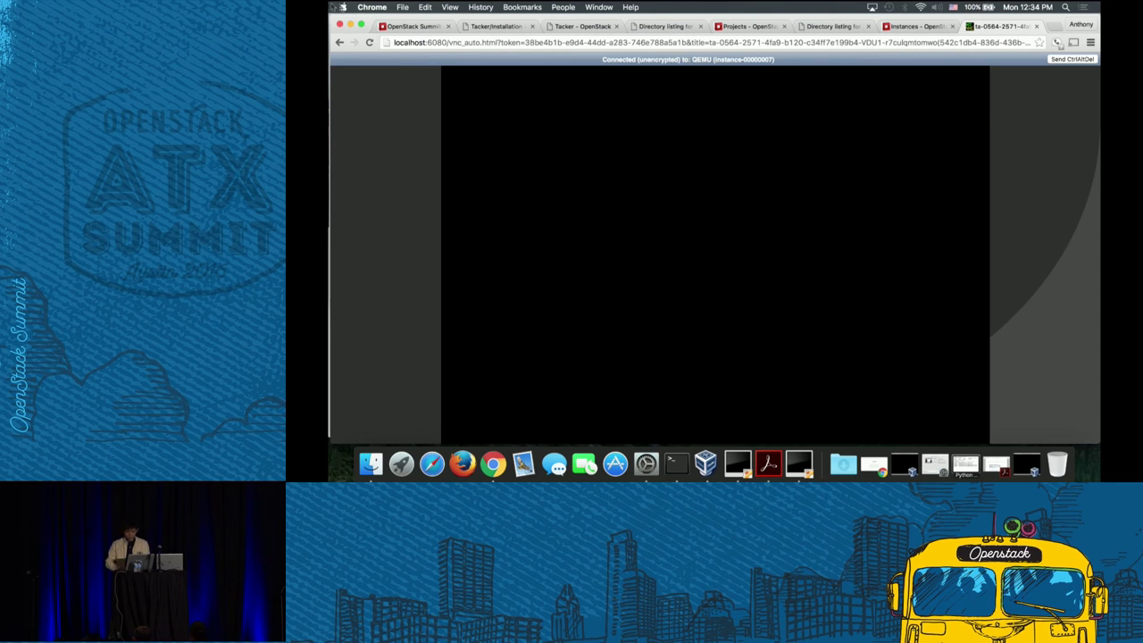
- Go to the NFV VNF Catalog page
click(936, 25)
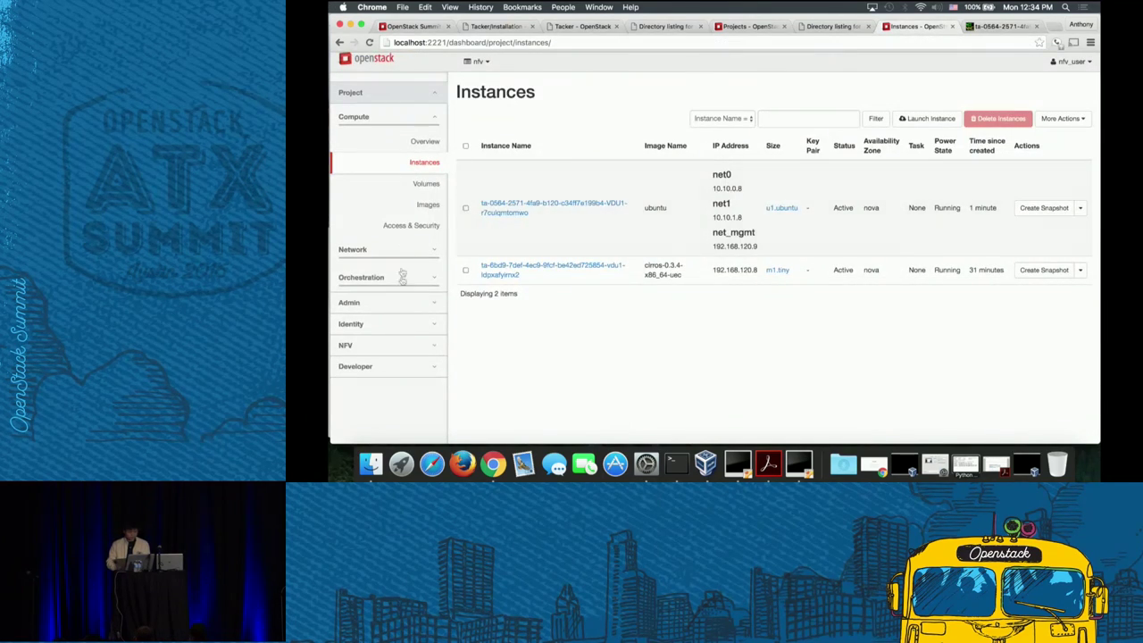
click(391, 346)
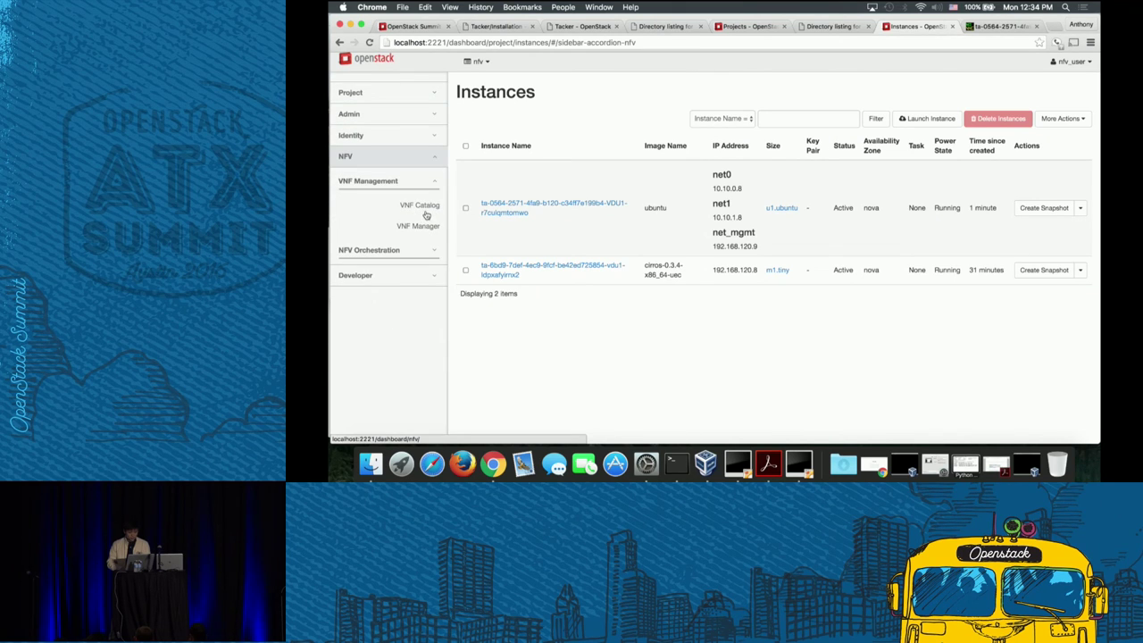
click(425, 205)
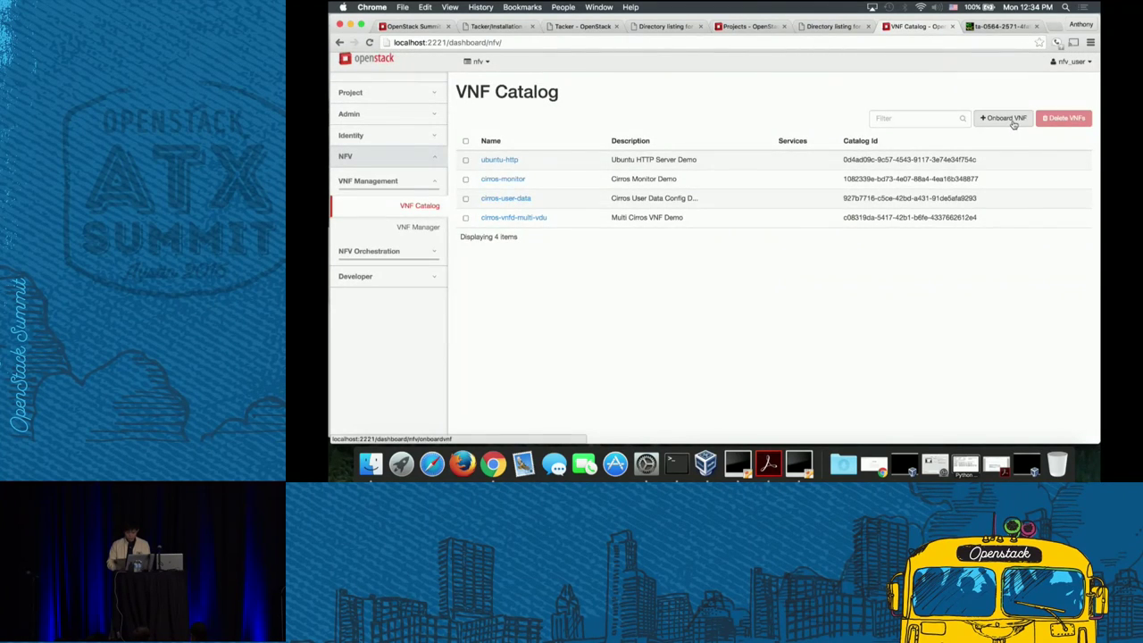
- Onboard VNF firewall-openwrt using the tosca-openwrt-vnfd.yaml template file
click(1000, 119)
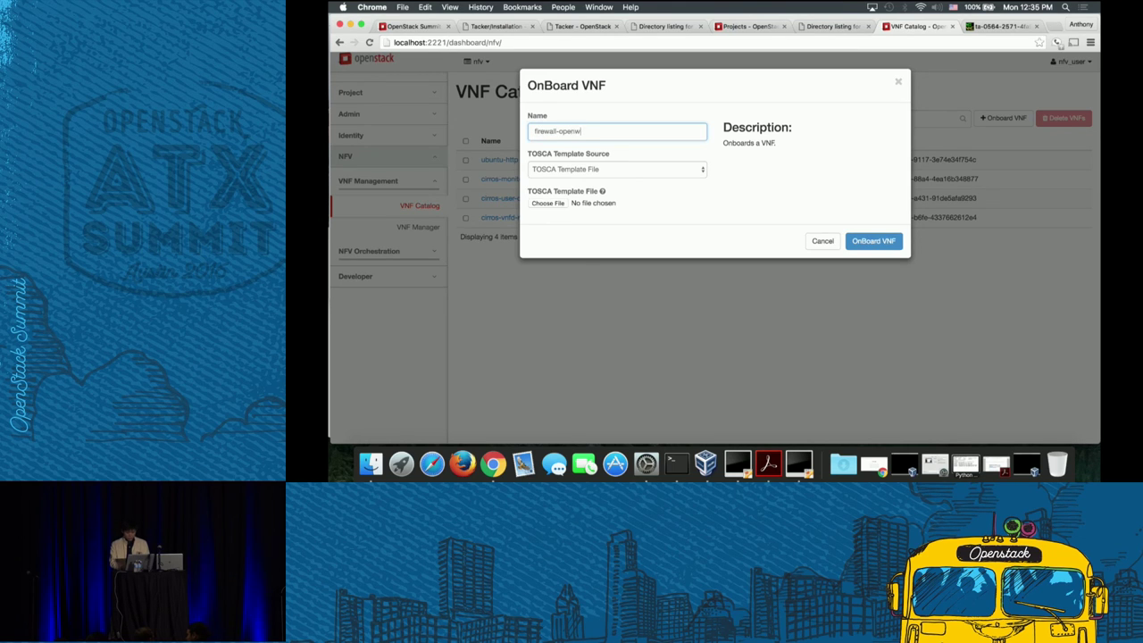
text(rt)
click(560, 206)
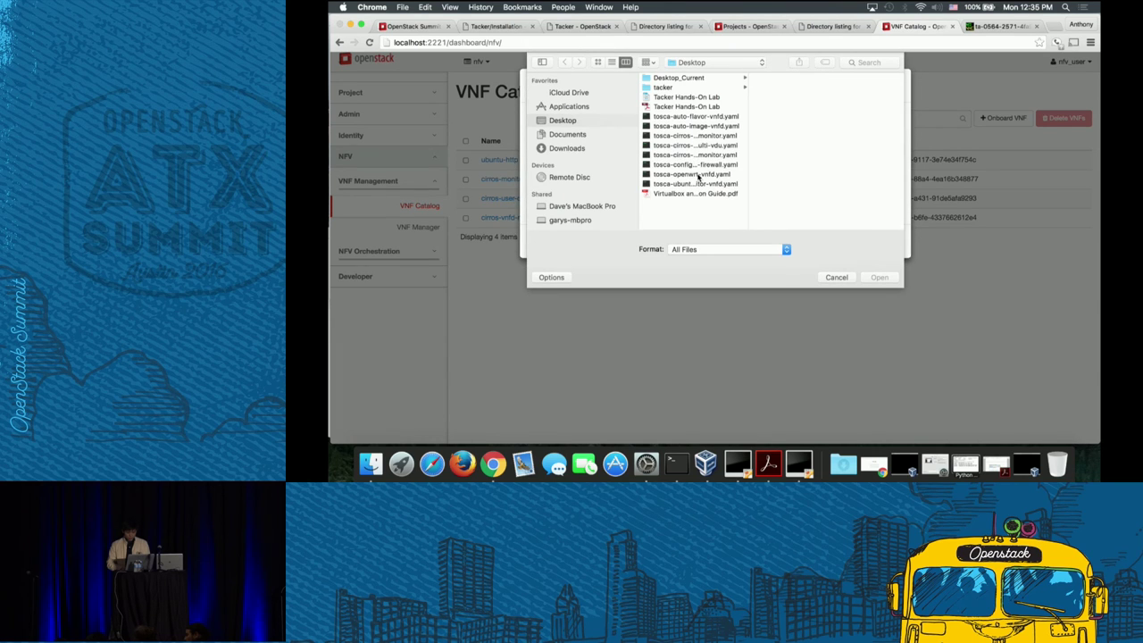
click(699, 175)
click(880, 278)
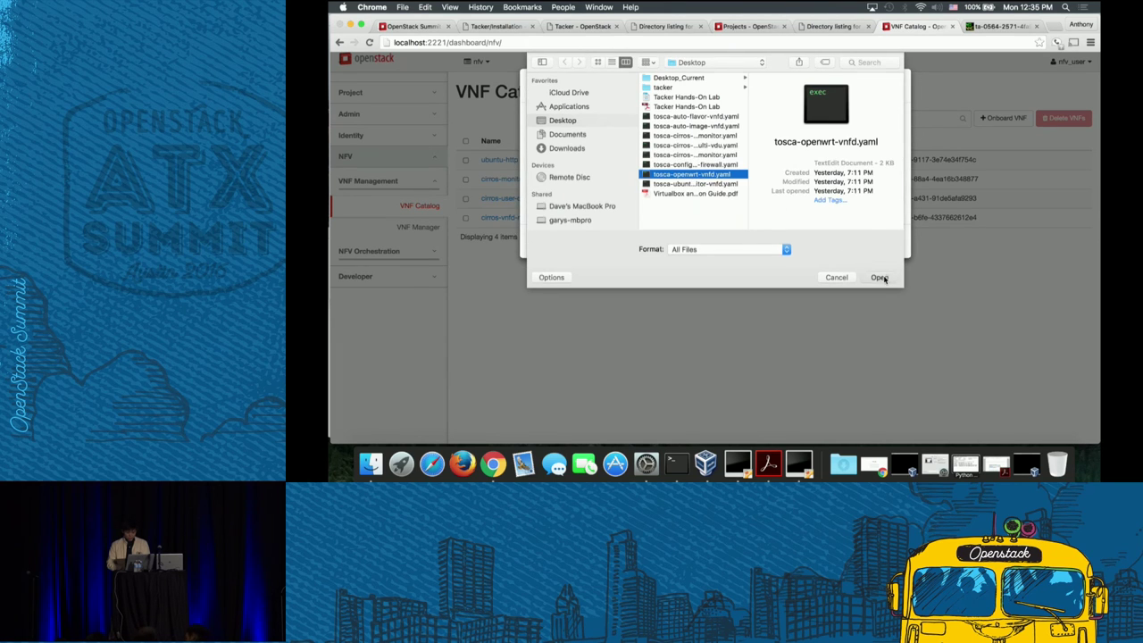
click(861, 248)
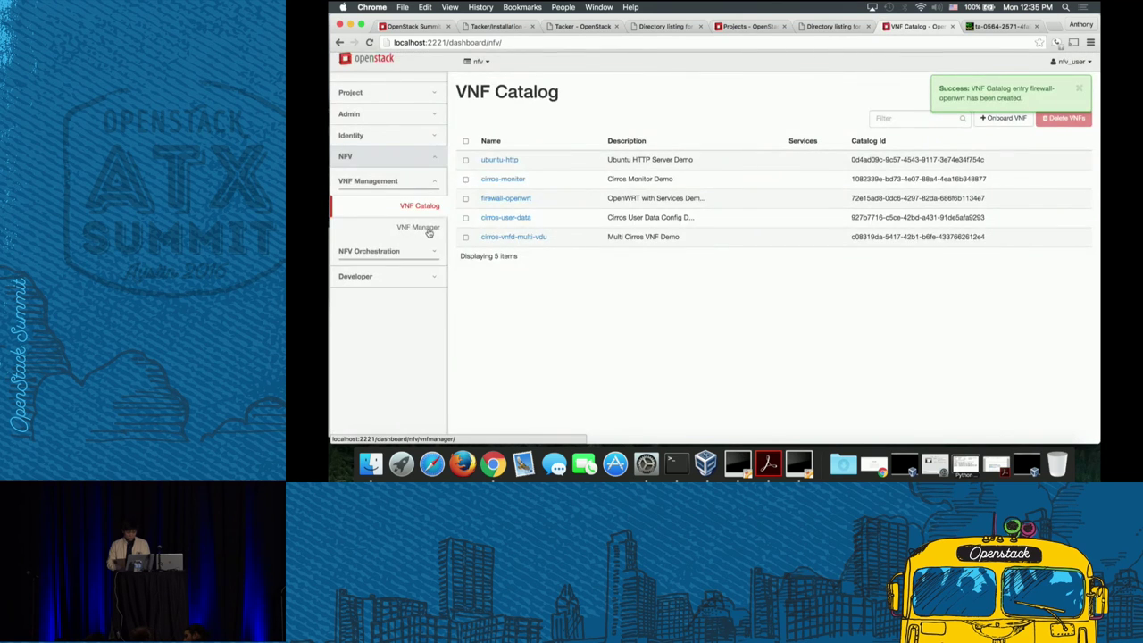
click(418, 227)
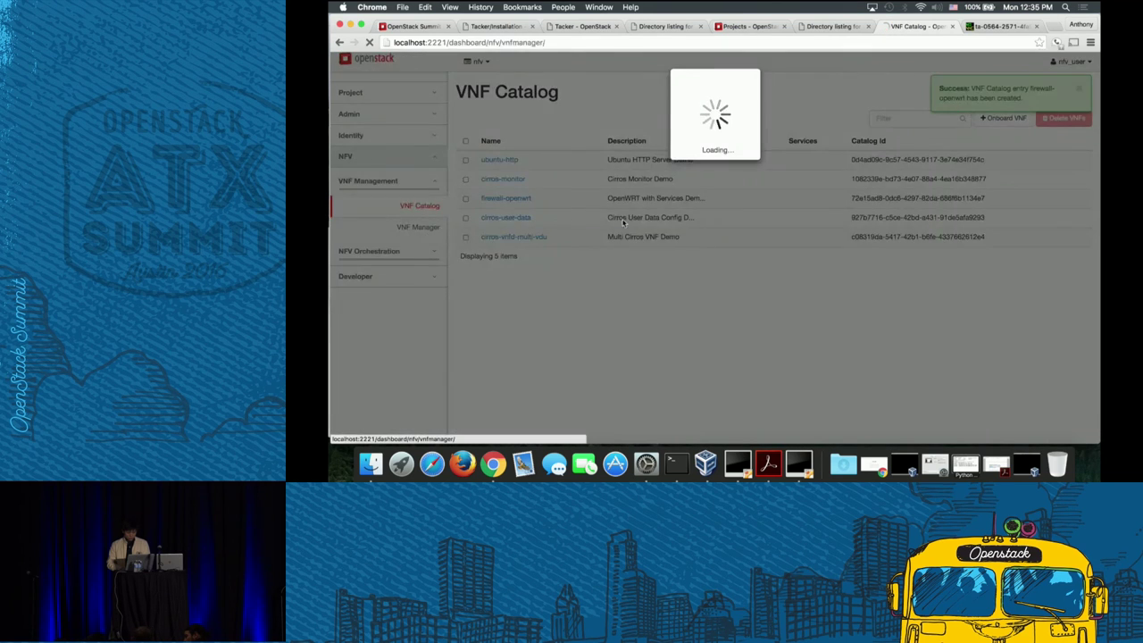
- Deploy VNF openwrt-firewall from the firewall-openwrt catalog entry, briefly checking the Ubuntu console
click(996, 119)
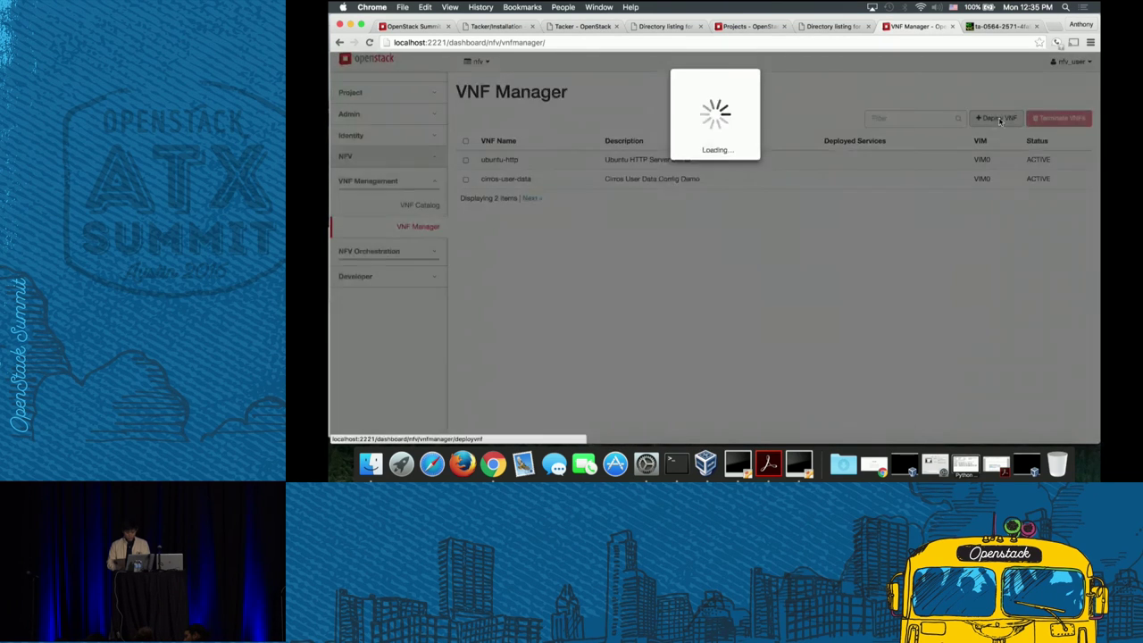
click(663, 131)
text(openwrt)
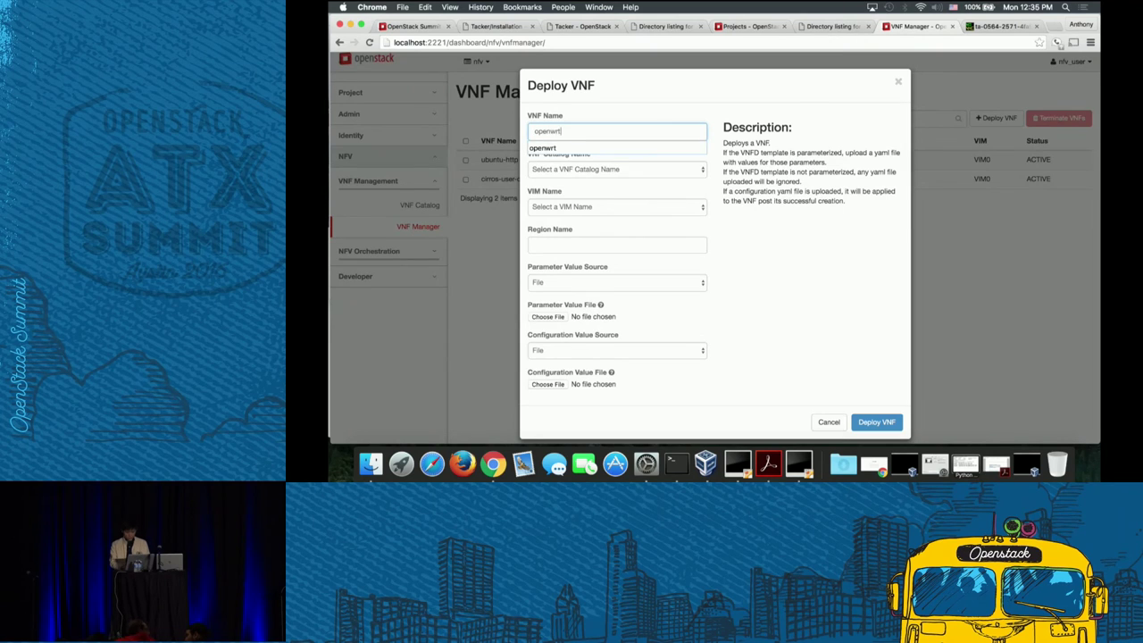
text(-frewall)
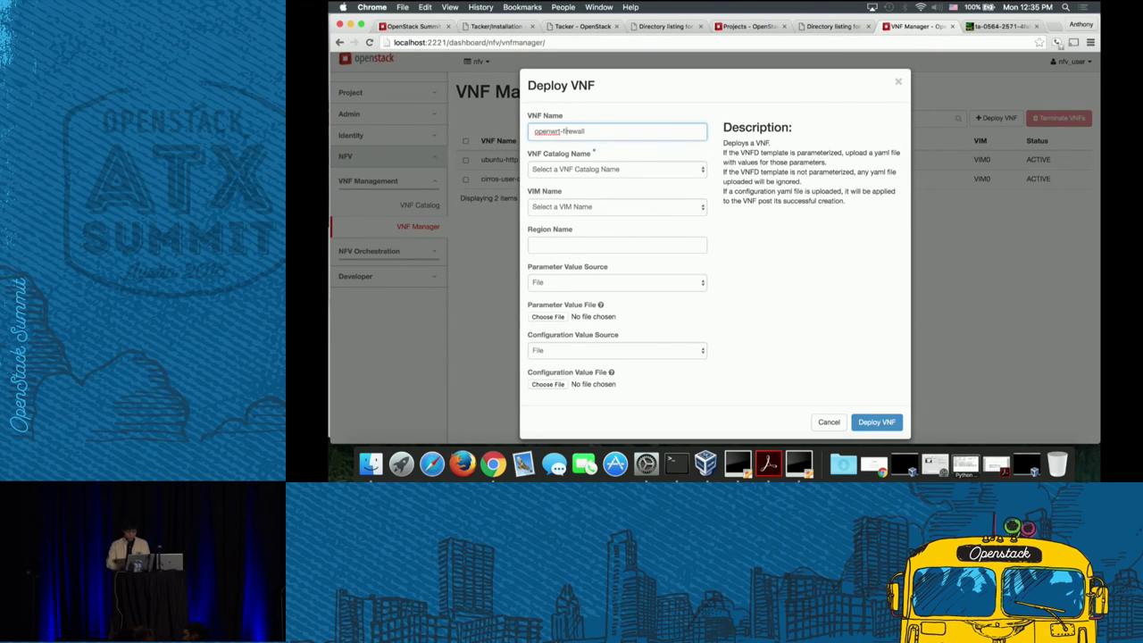
click(689, 170)
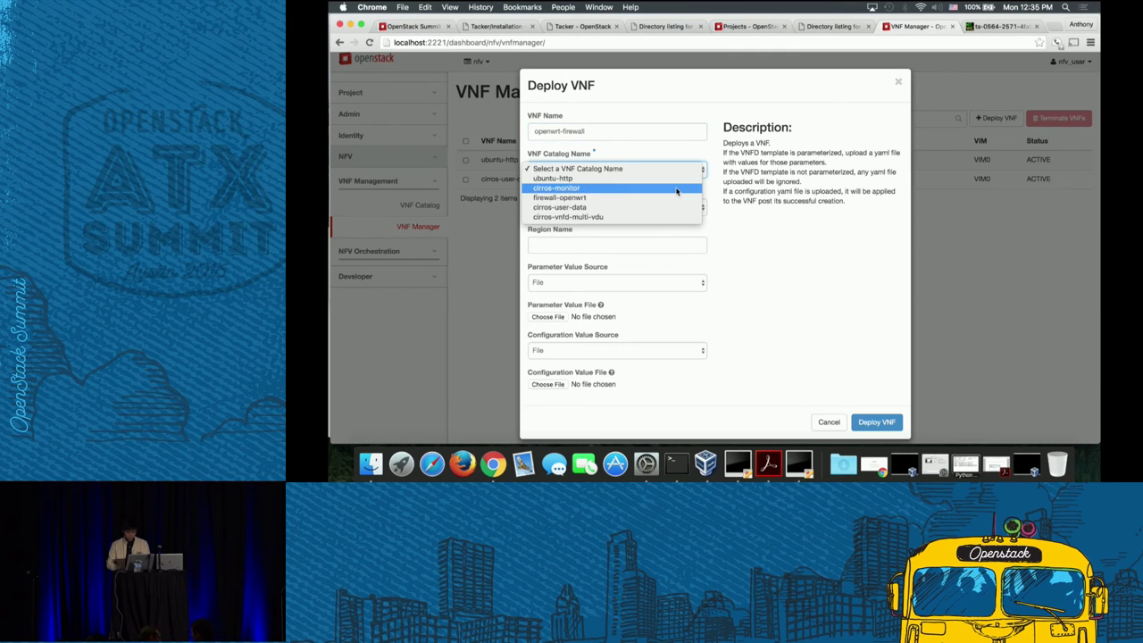
click(671, 197)
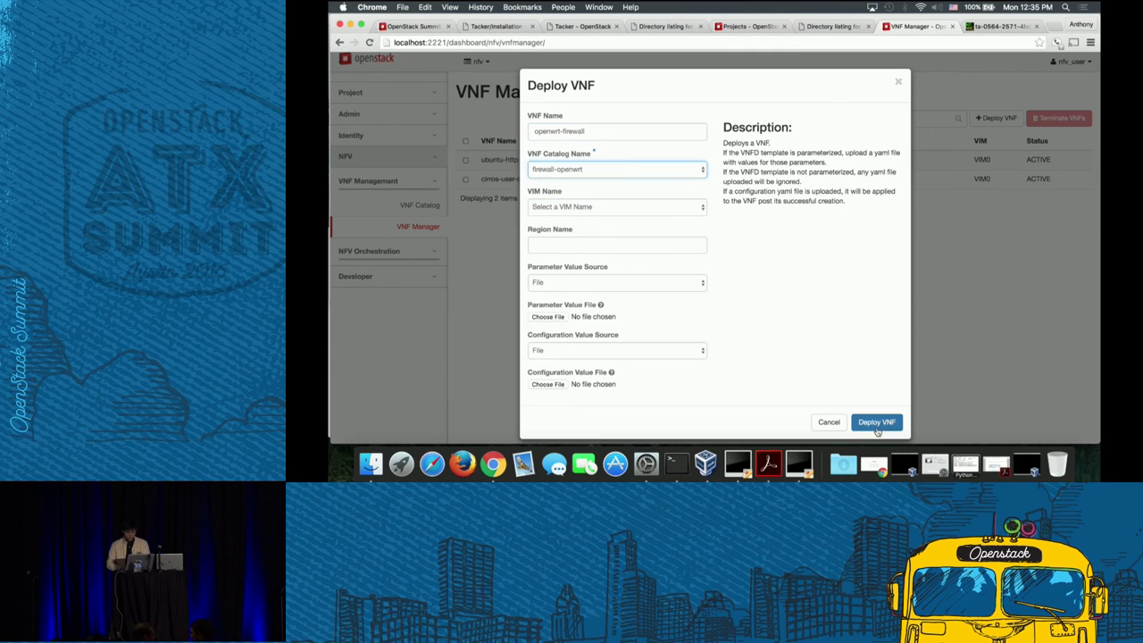
click(877, 421)
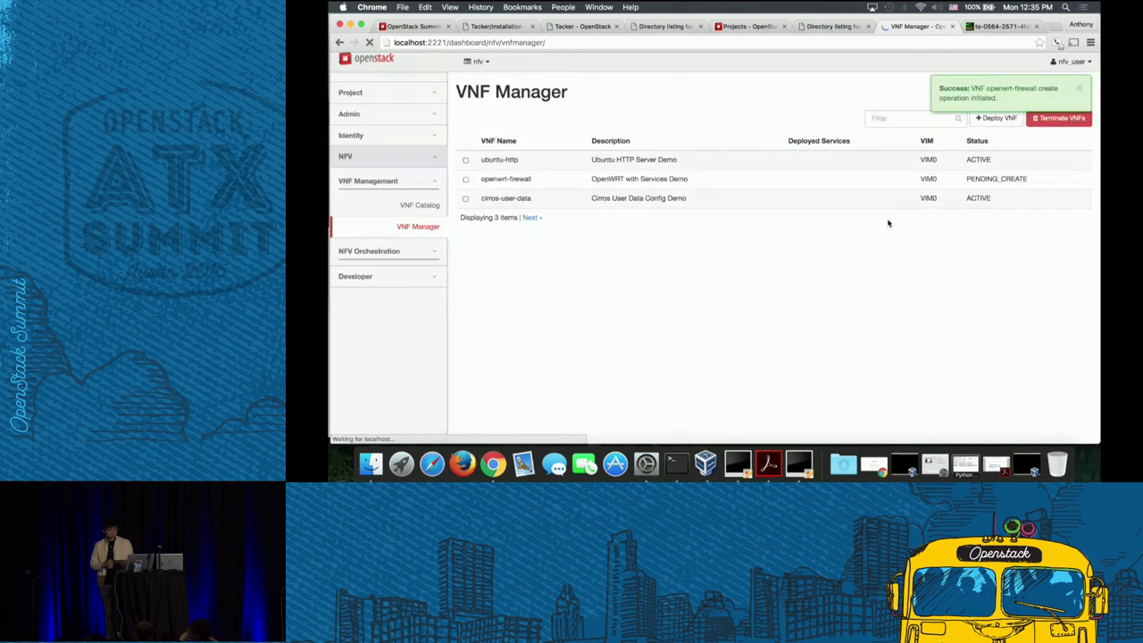
click(998, 25)
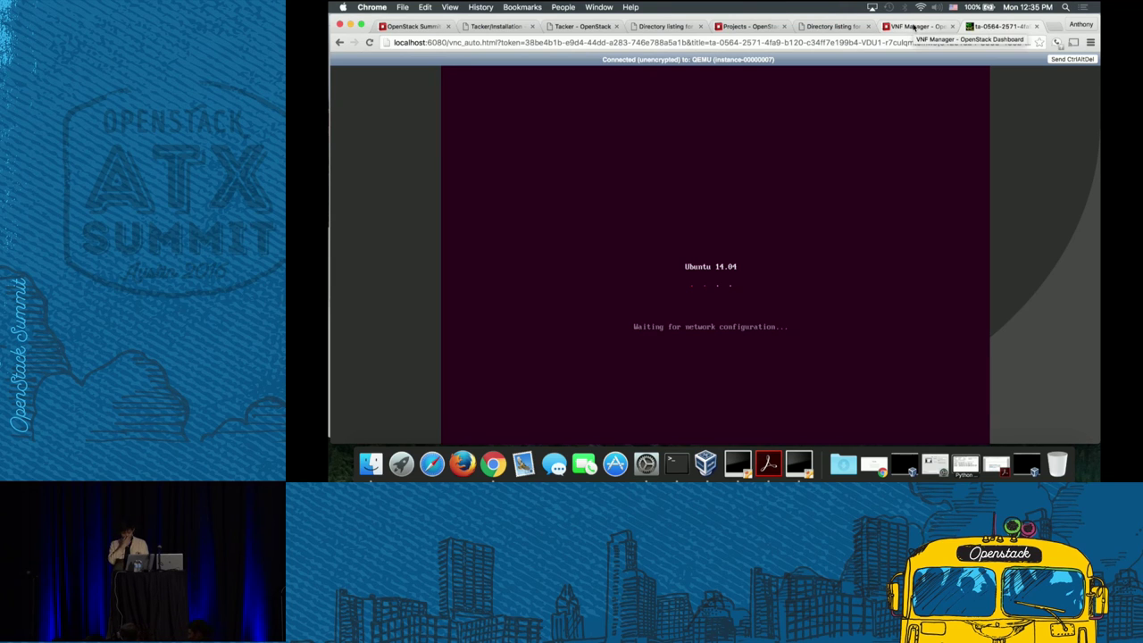
click(913, 27)
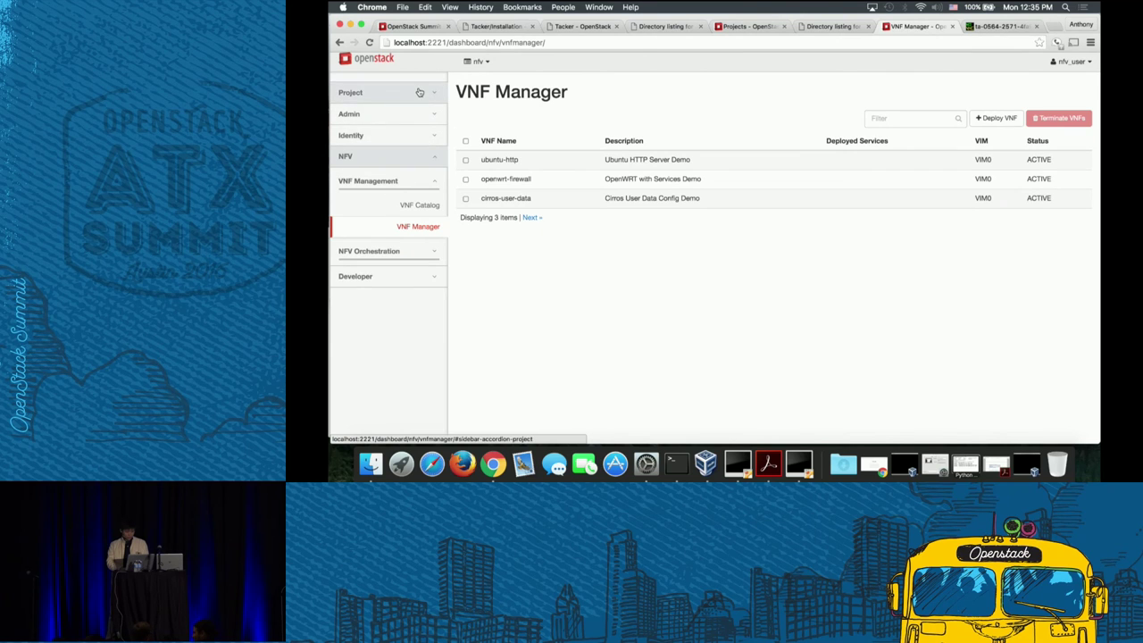
- Open the firewall instance's console-only view in a new tab, loading it via localhost
click(429, 93)
click(425, 164)
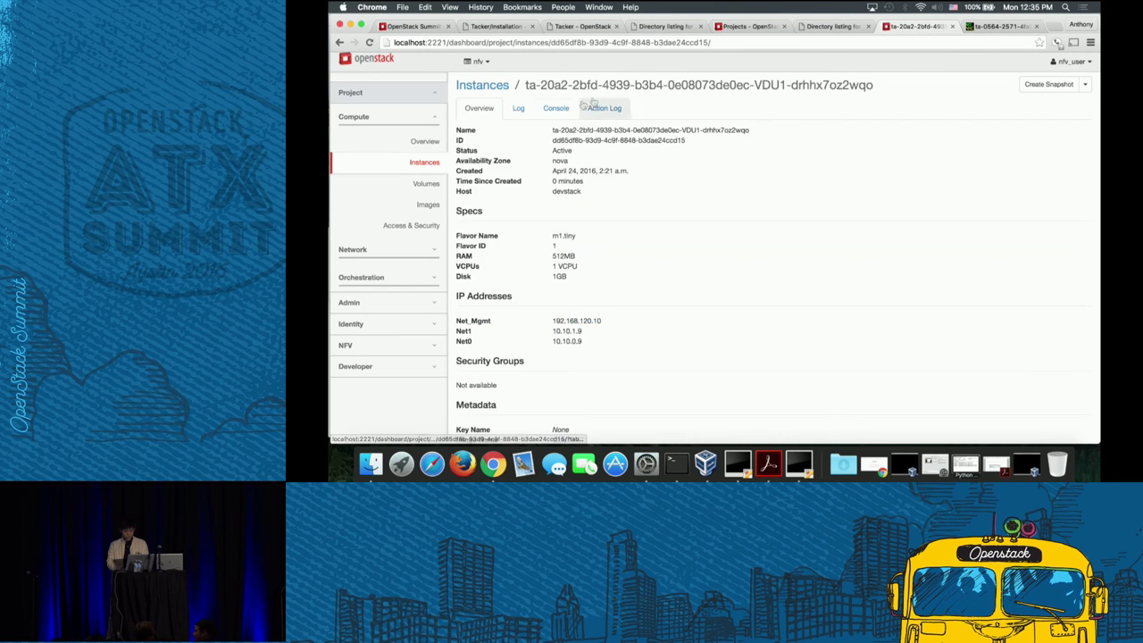
click(555, 108)
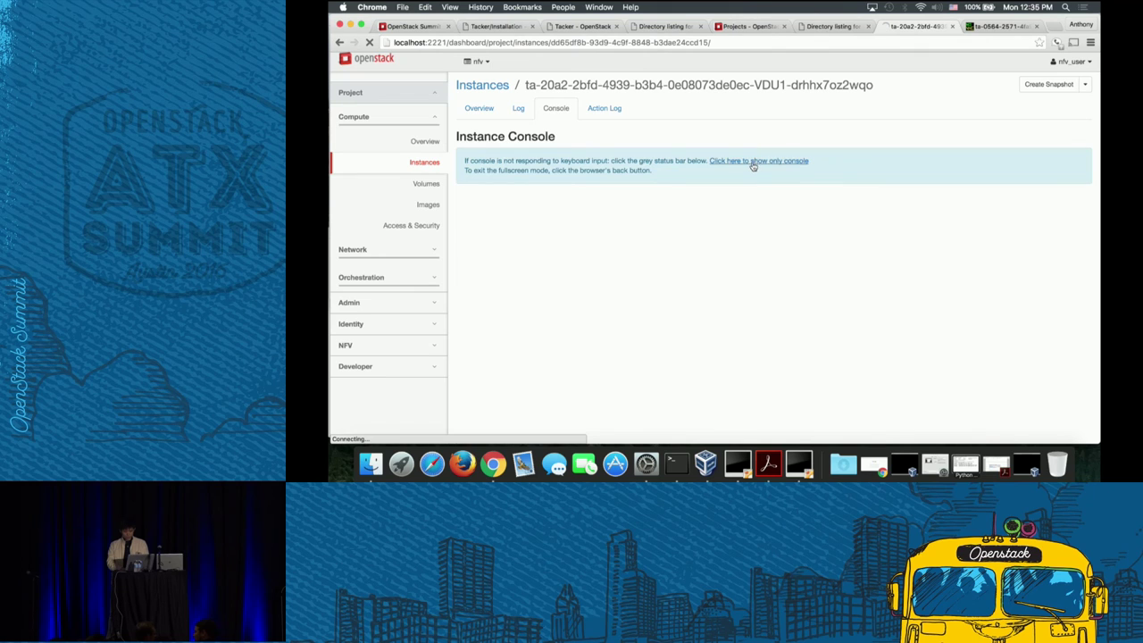
right_click(753, 166)
click(776, 168)
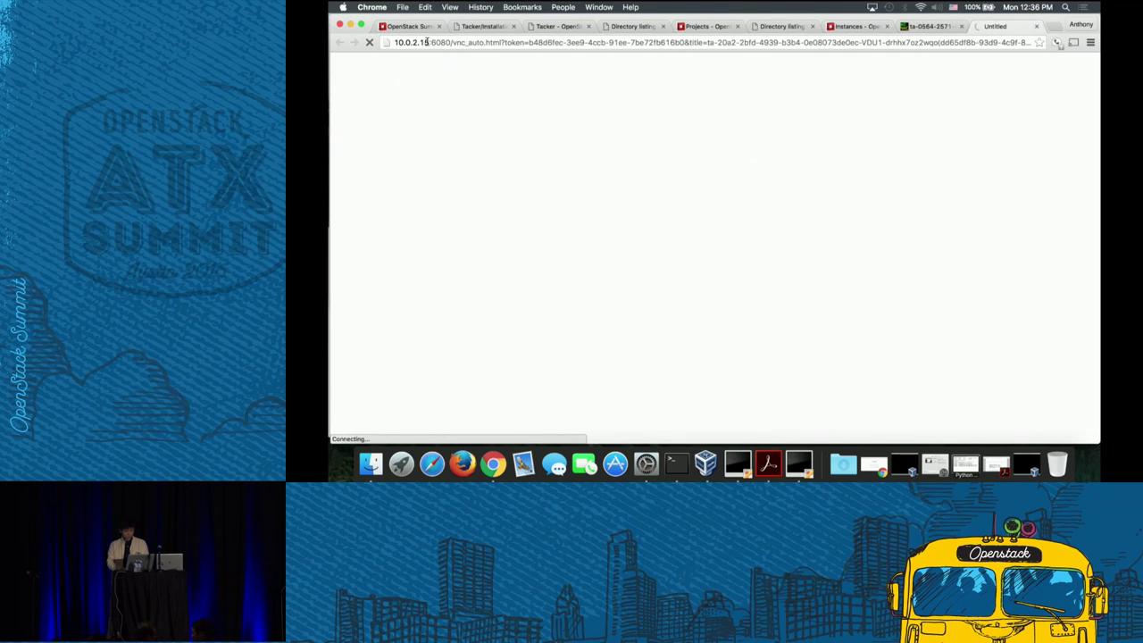
drag(426, 42, 394, 42)
text(localhost)
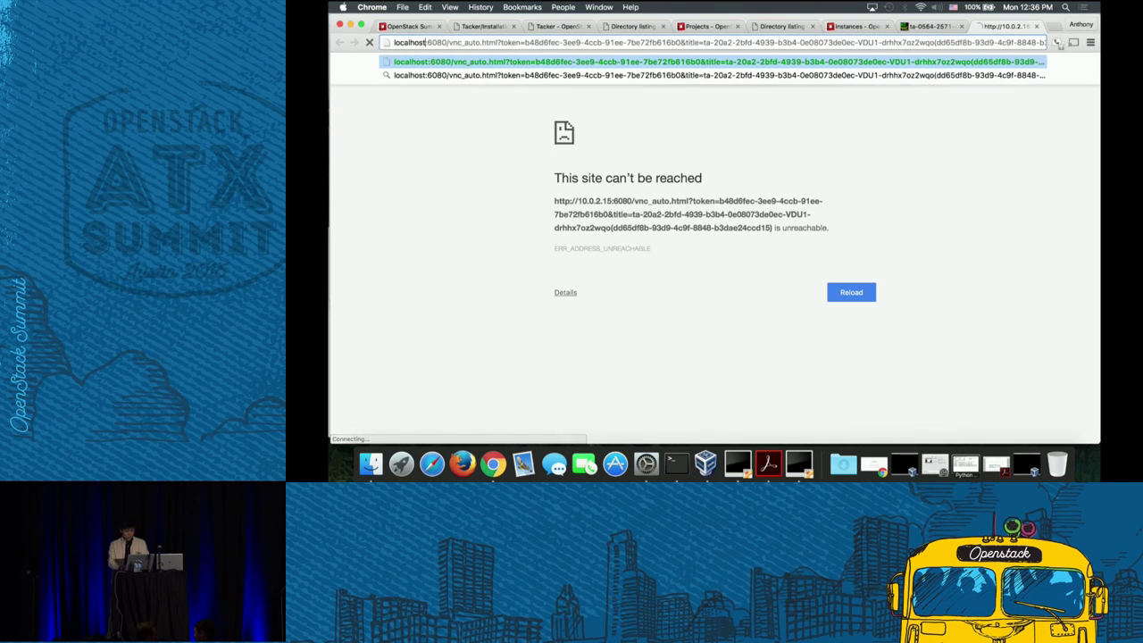
key(Return)
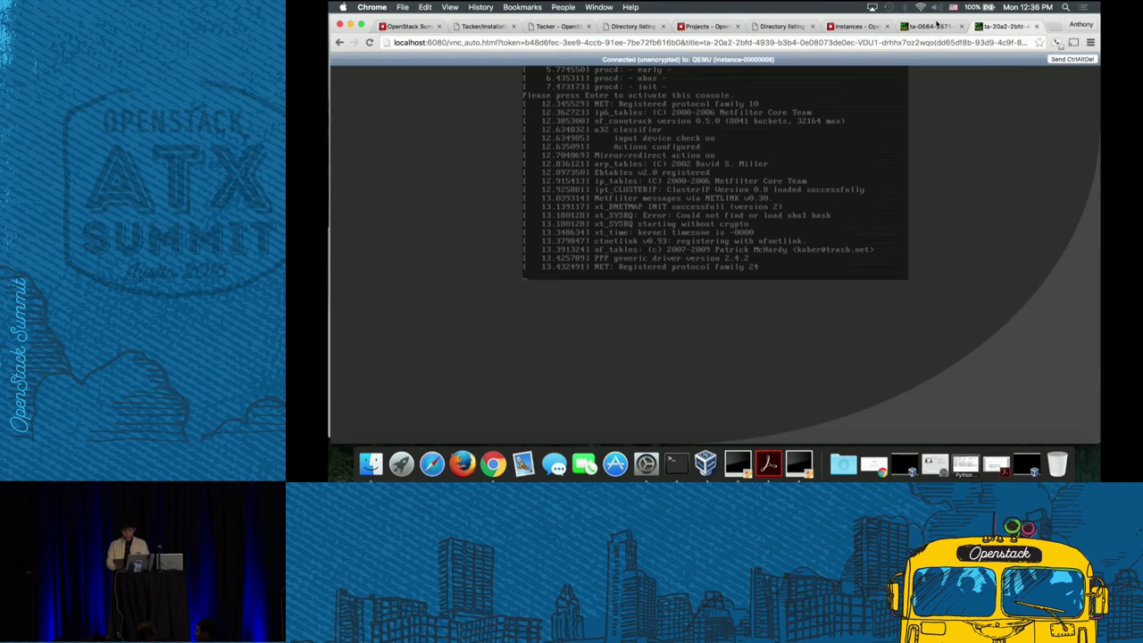
- In the OpenWrt console, change into the /etc/config directory
click(936, 26)
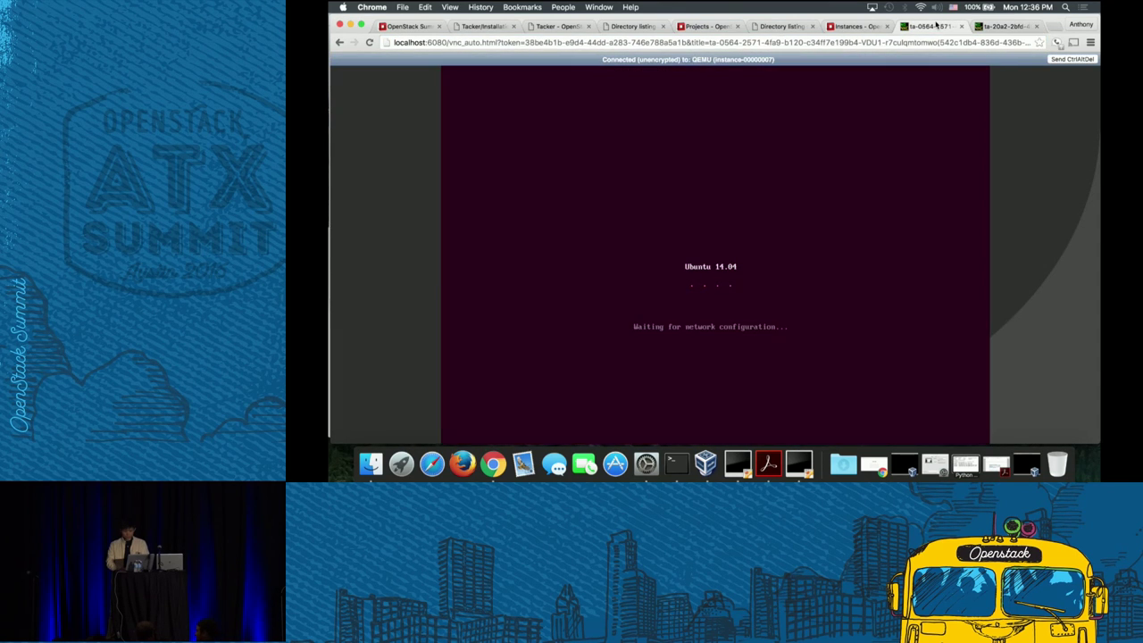
click(1022, 27)
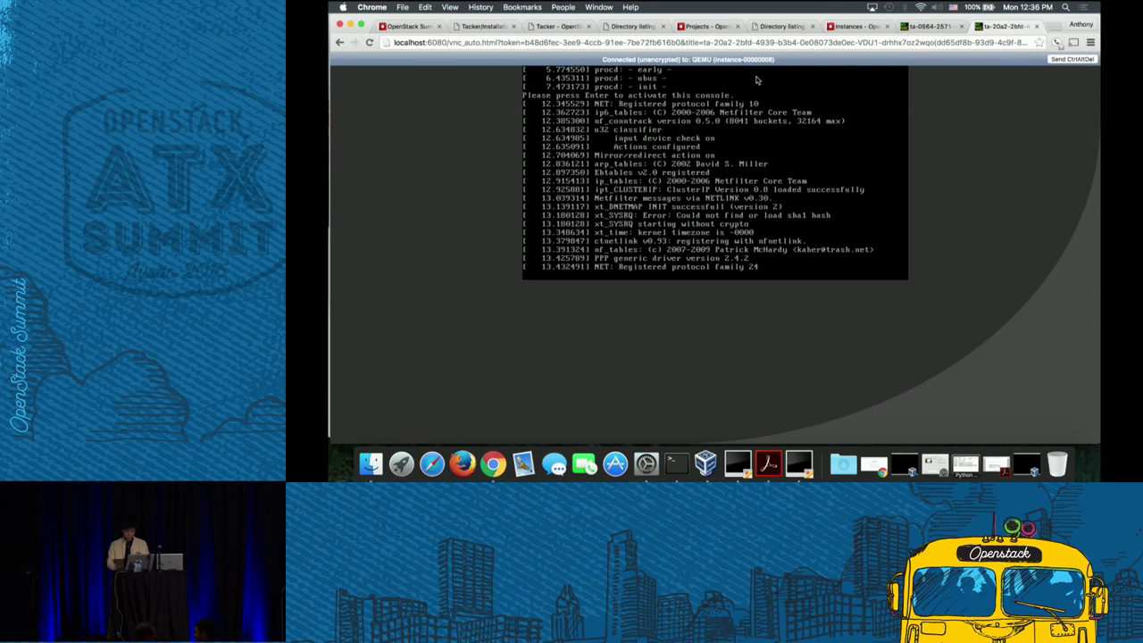
click(933, 27)
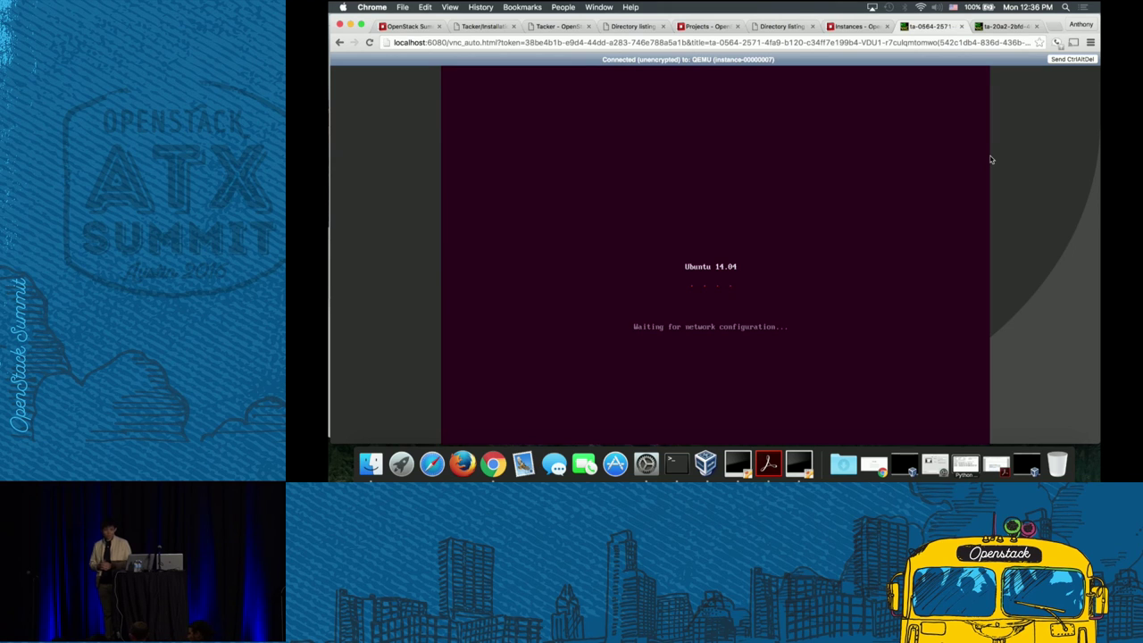
click(1007, 27)
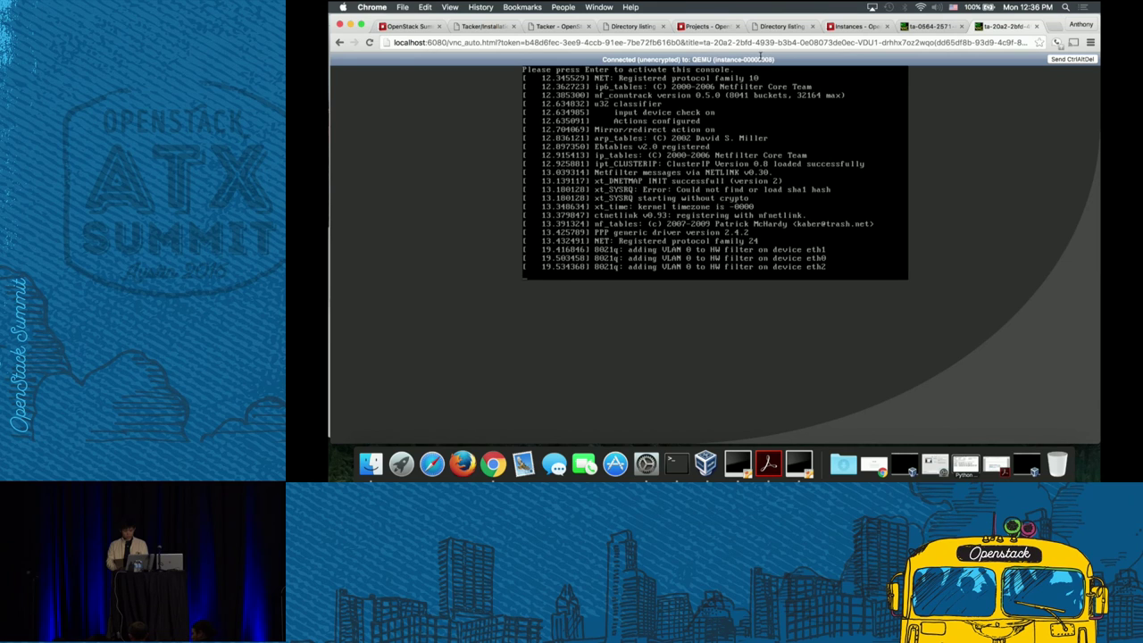
key(Return)
text(cd)
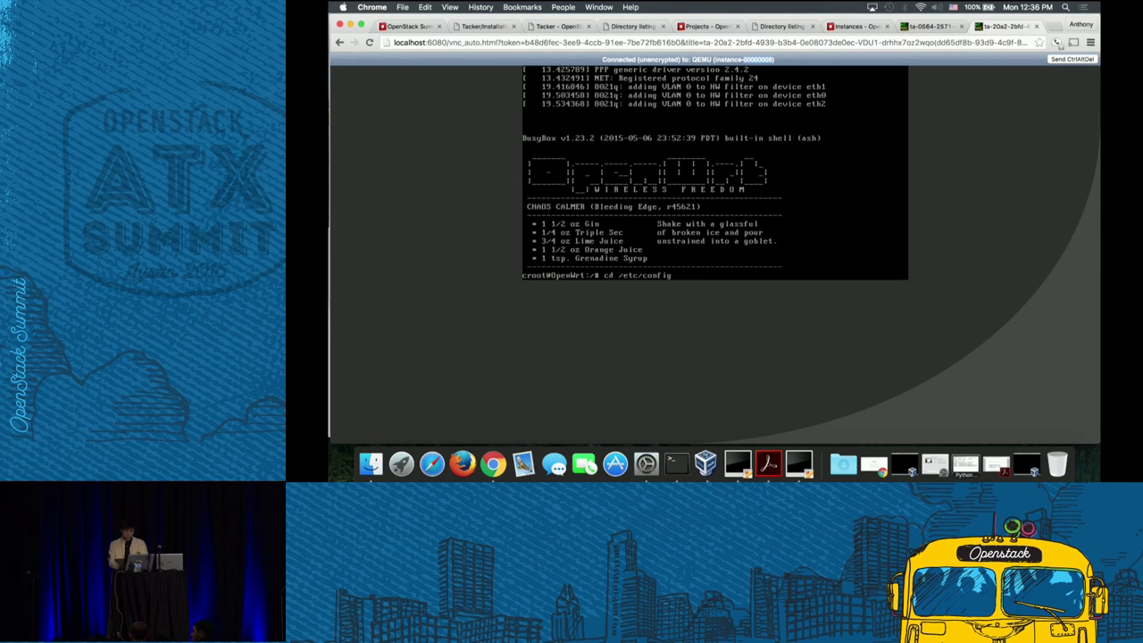
text( /etc/config)
key(Return)
- Display the firewall configuration with cat firewall
click(929, 25)
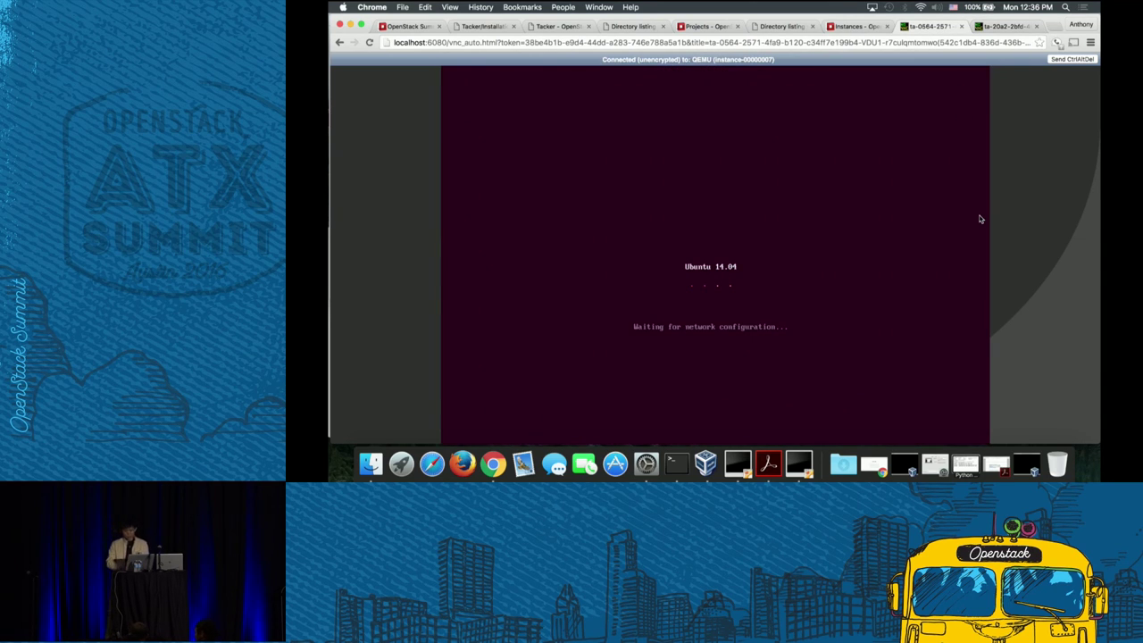
click(1006, 26)
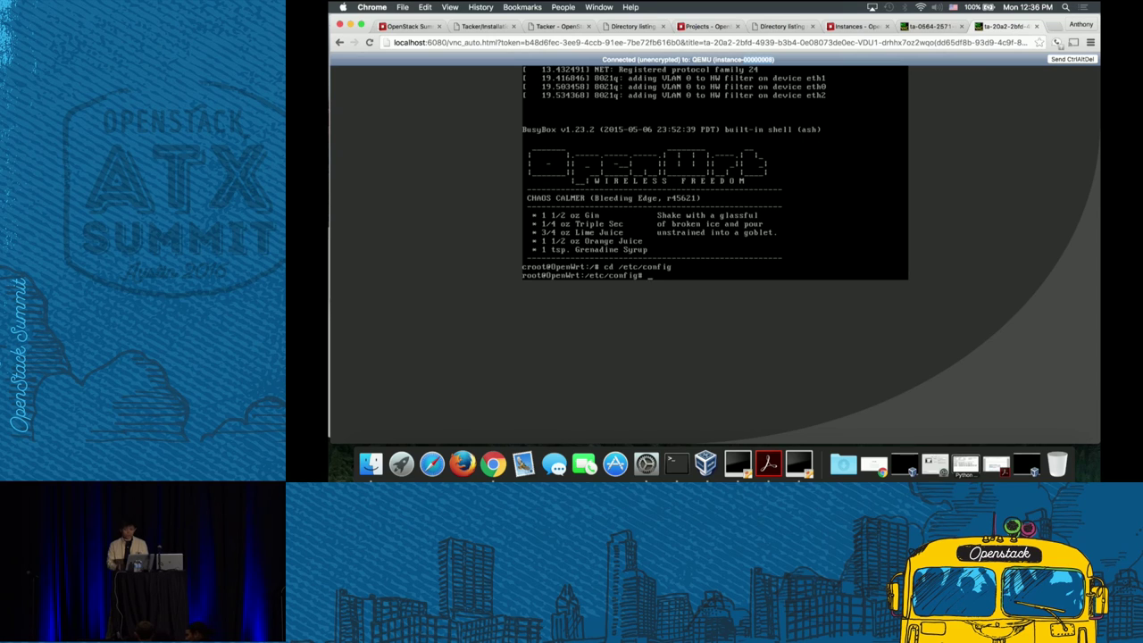
text(cat firewall)
key(Return)
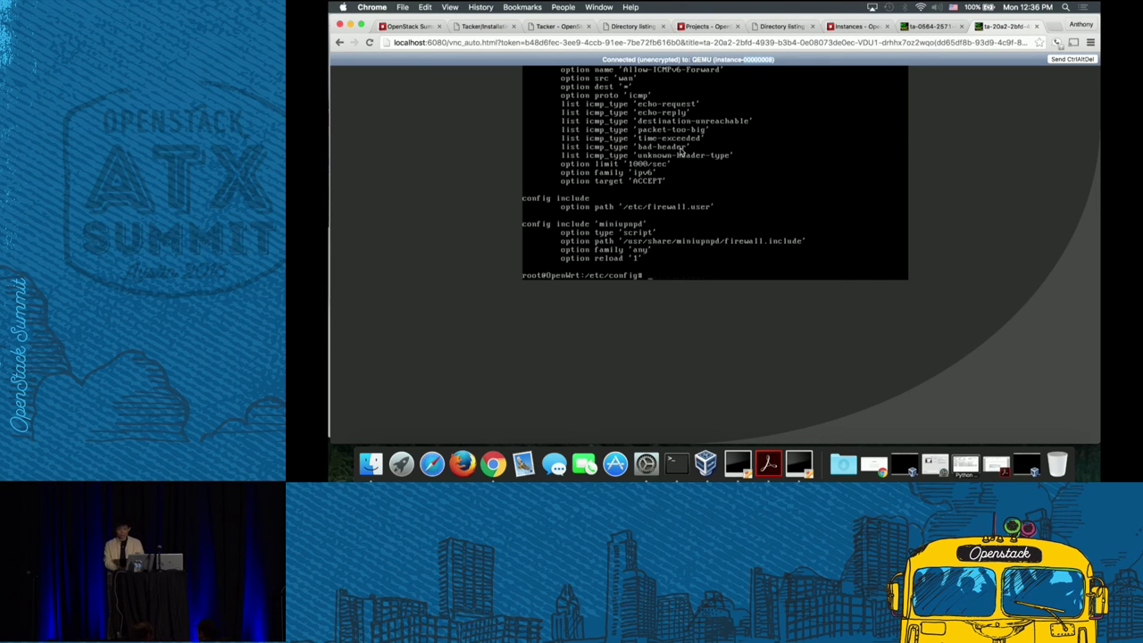
- List the template files in the Terminal with ls
click(676, 462)
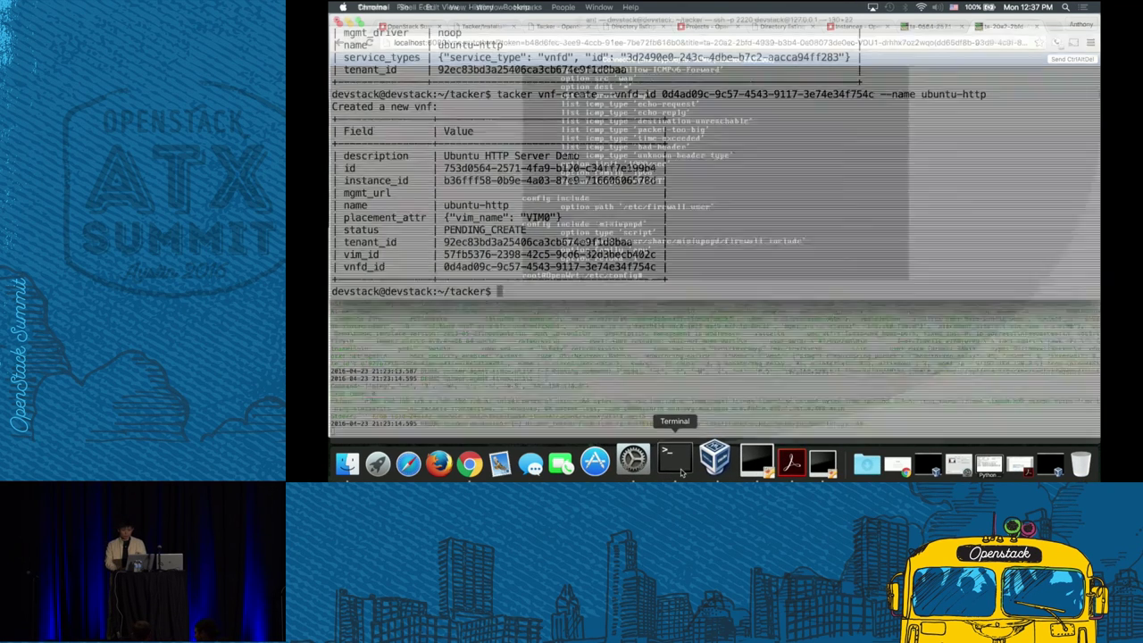
text(ls)
key(Return)
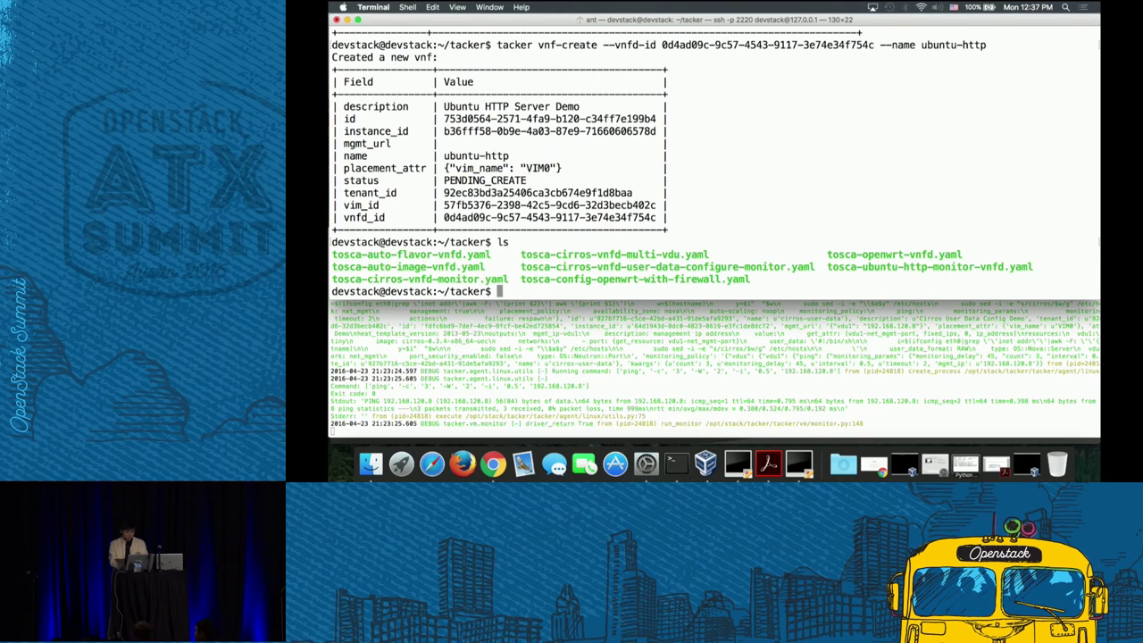
- Run tacker vnf-update --config tosca-config-openwrt-with-firewall.yaml on VNF openwrt
text(tacker vnf-updat)
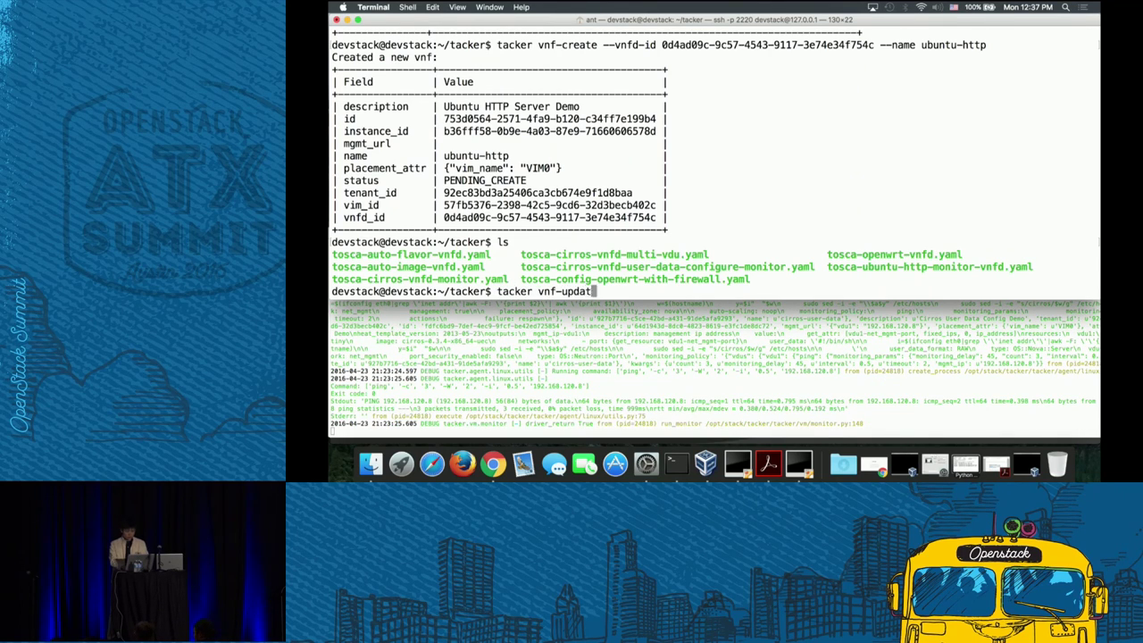
text(e config-file)
key(BackSpace)
key(BackSpace)
key(BackSpace)
key(BackSpace)
key(BackSpace)
key(BackSpace)
key(BackSpace)
key(BackSpace)
key(BackSpace)
key(BackSpace)
key(BackSpace)
text(--config)
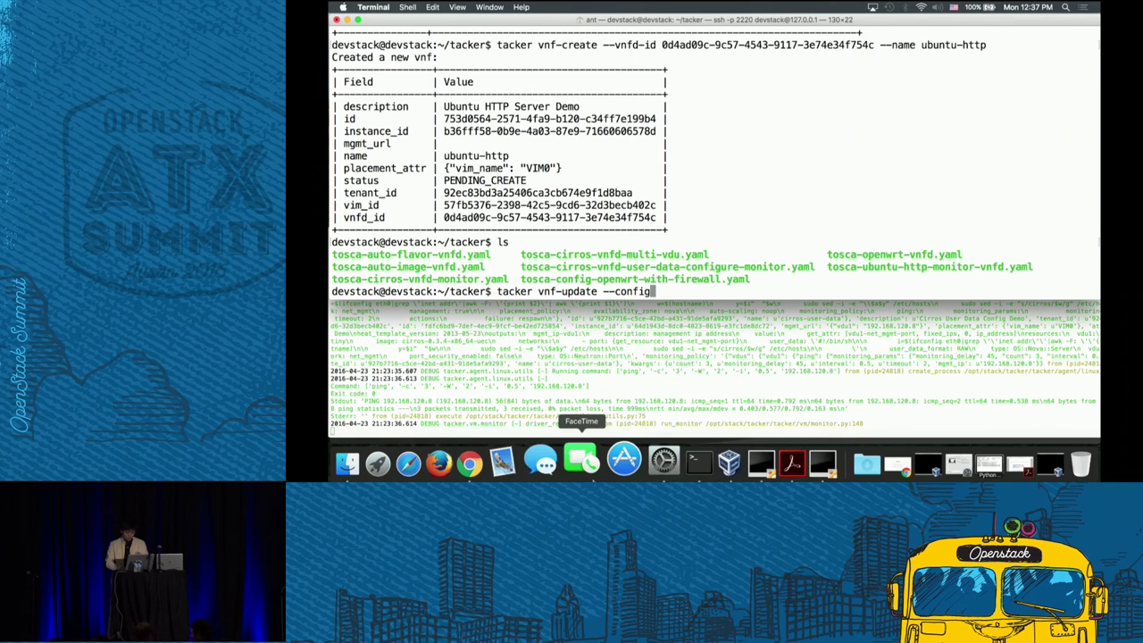
click(493, 463)
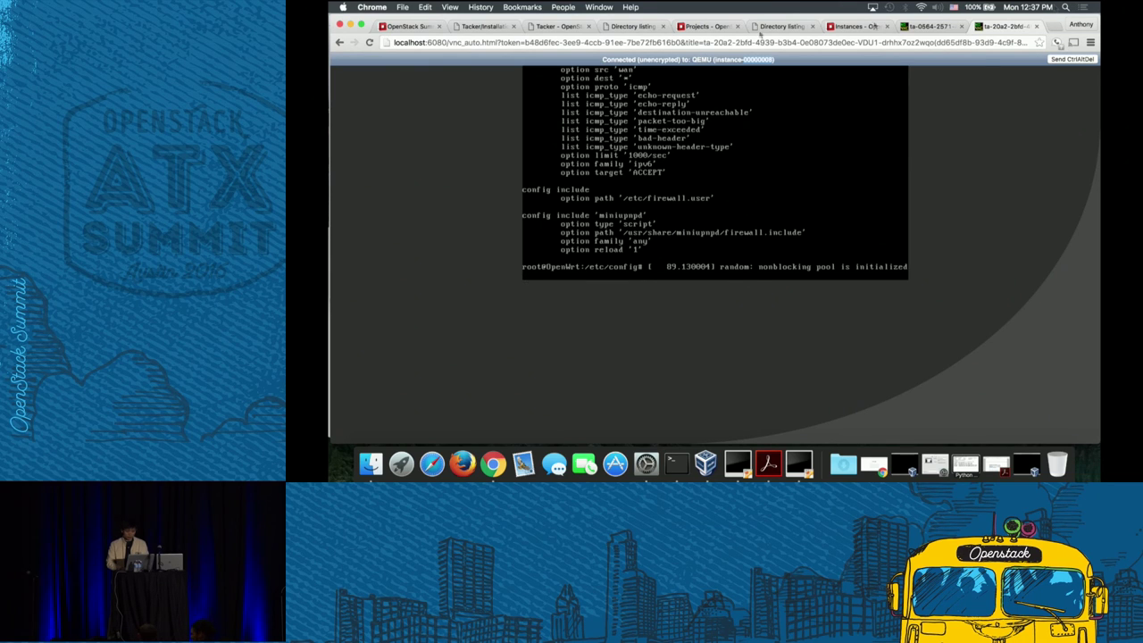
click(350, 26)
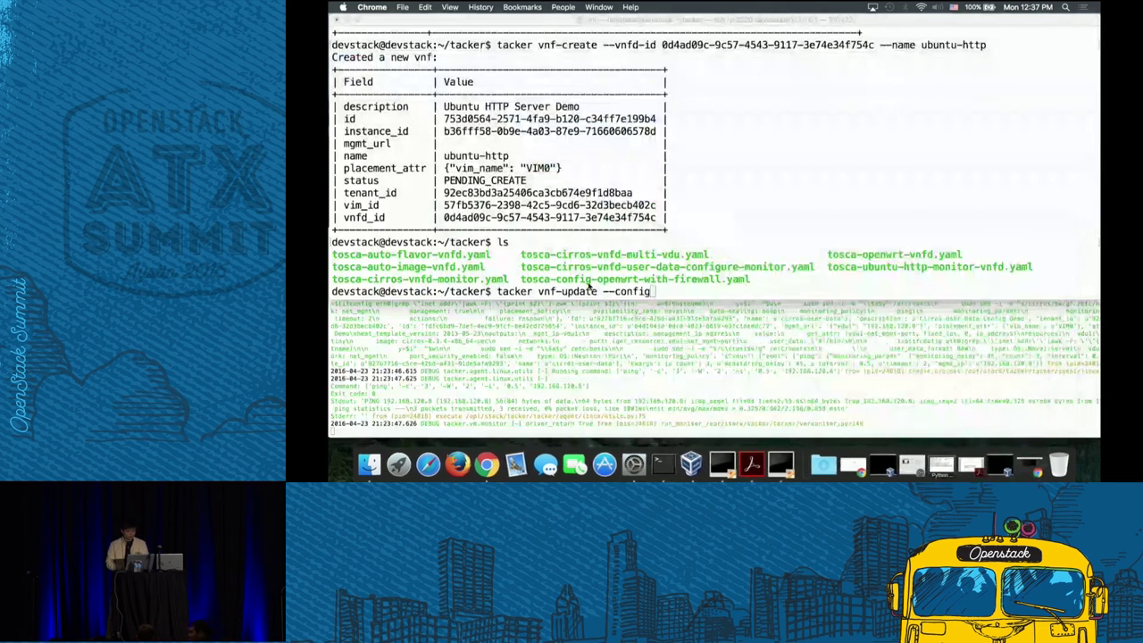
text(tos)
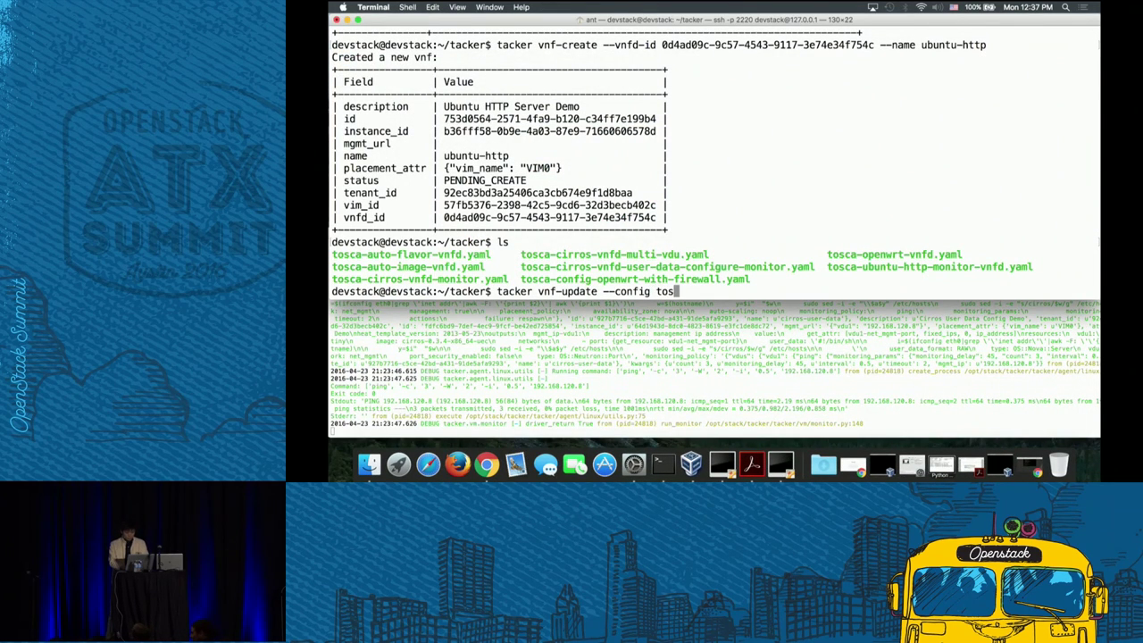
text(ca-co)
key(Tab)
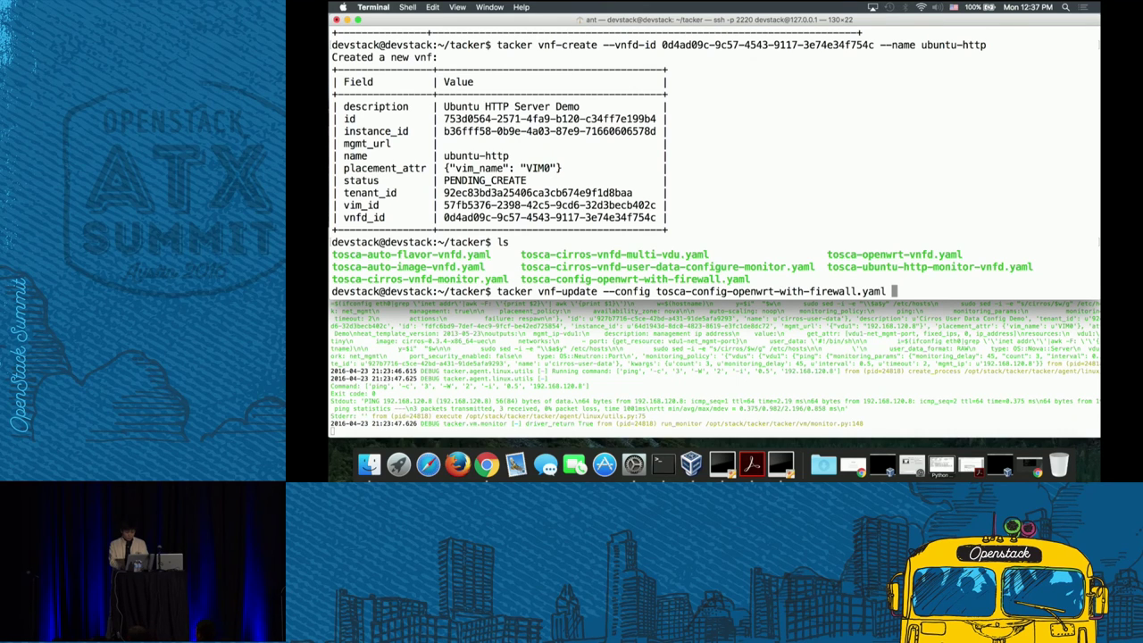
text(openwrt)
key(Return)
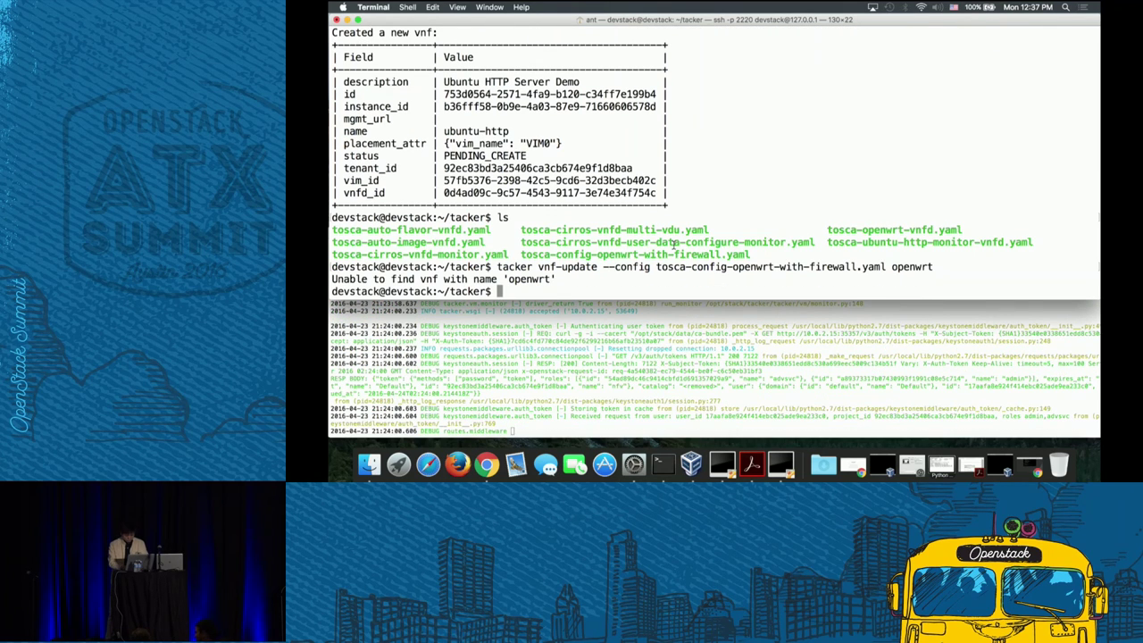
- List the VNFs and retry the update against openwrt-firewall
text(tacker vnf-list)
key(Return)
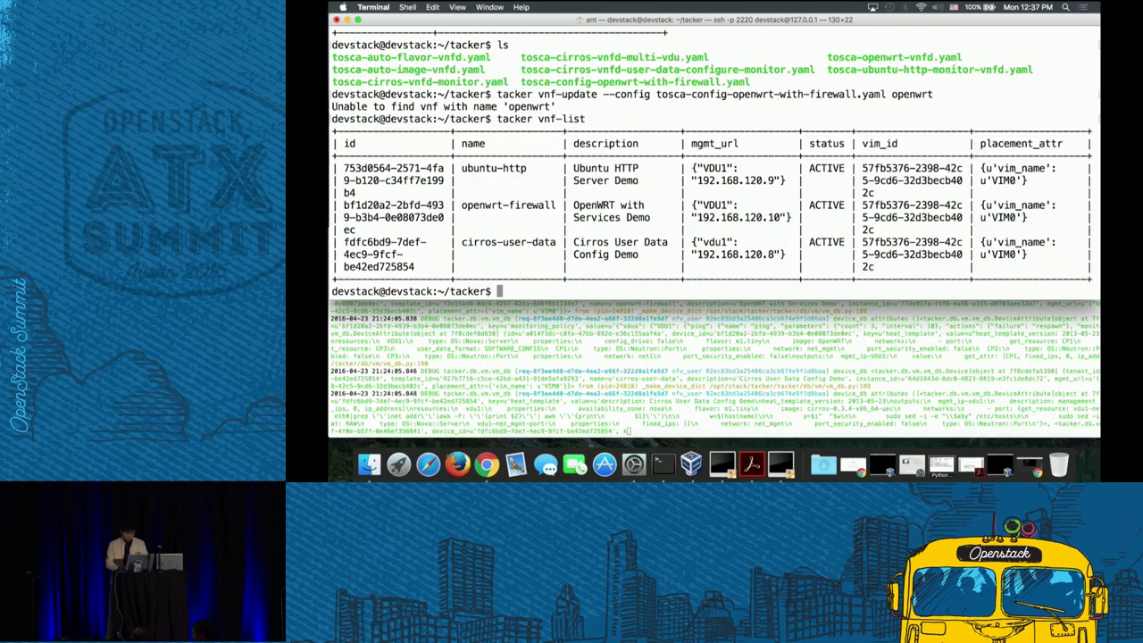
key(Up)
key(Up)
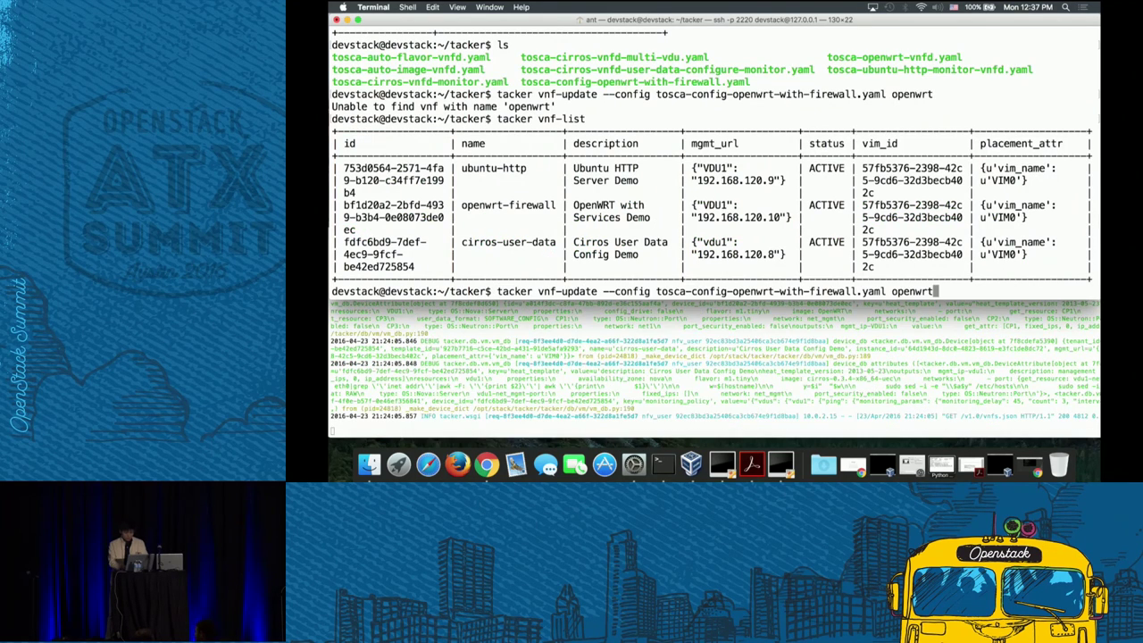
text(-firewall)
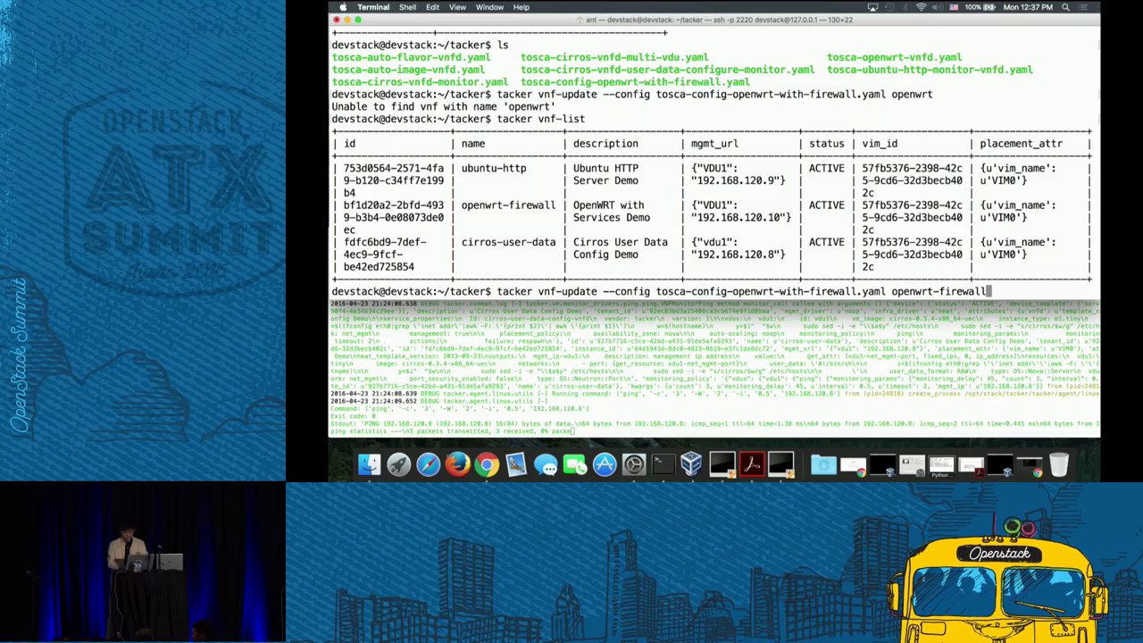
key(Return)
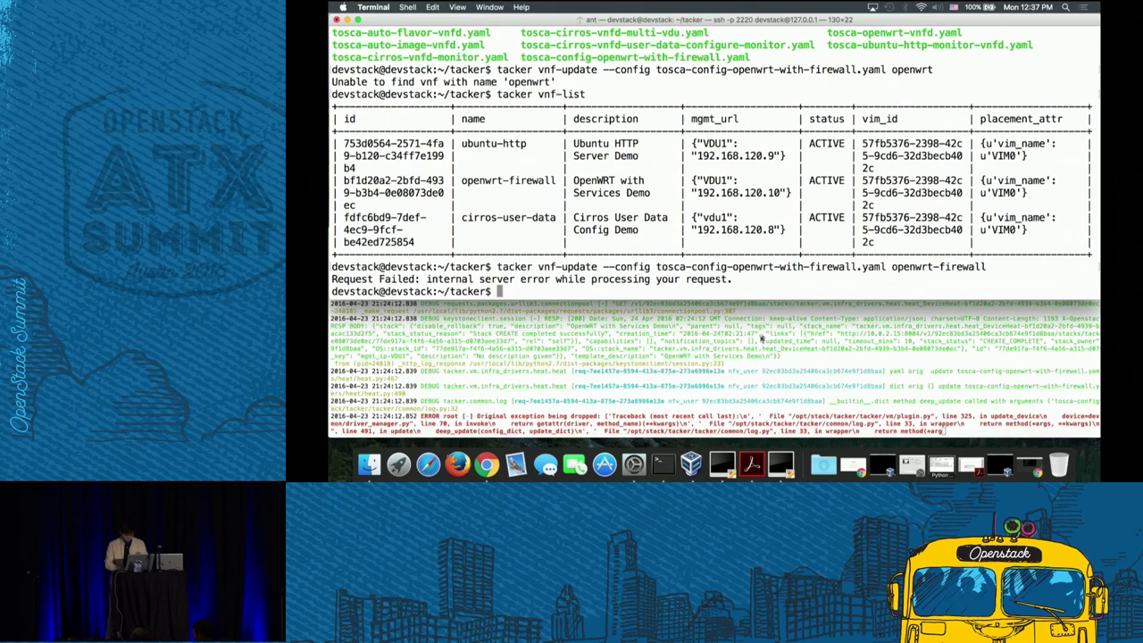
- Check the tacker log window for the internal server error
click(752, 402)
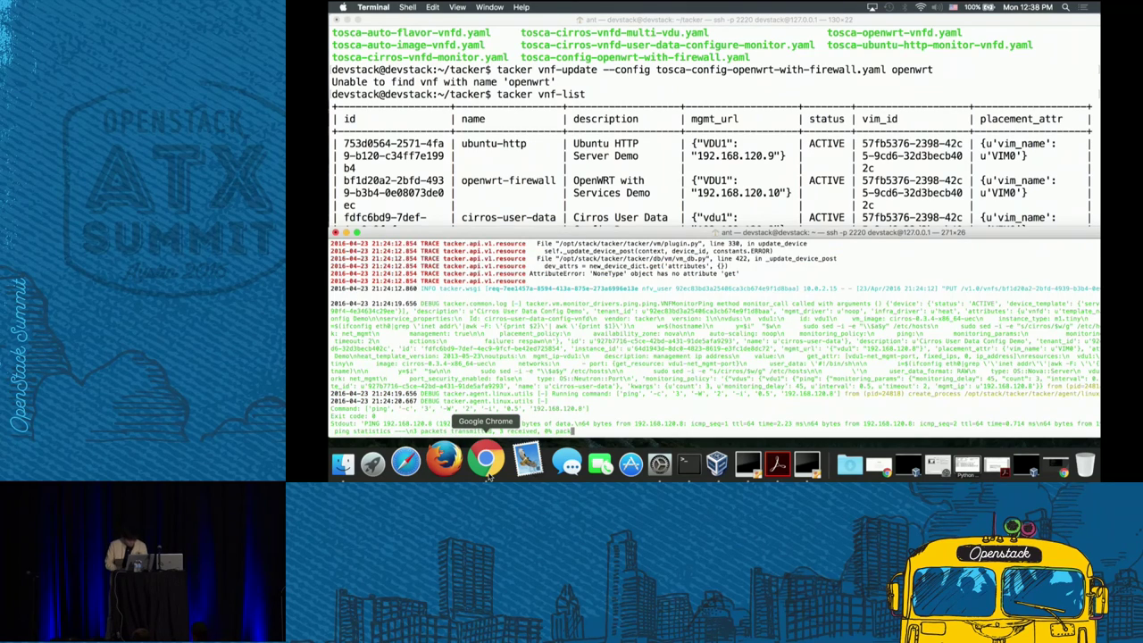
scroll(623, 330, up, 3)
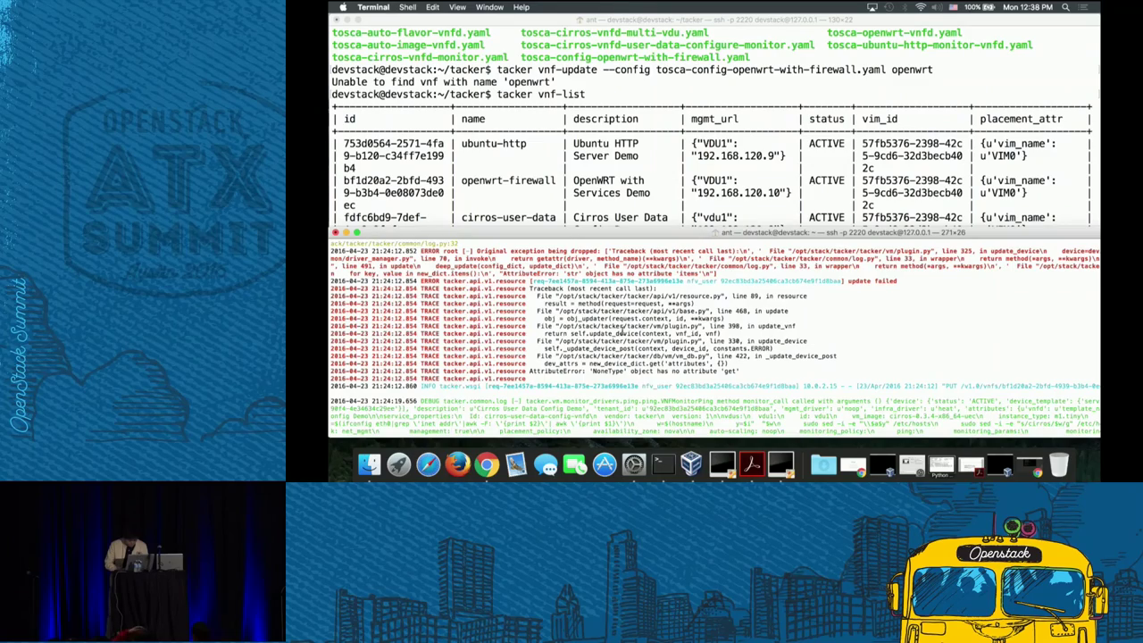
click(487, 463)
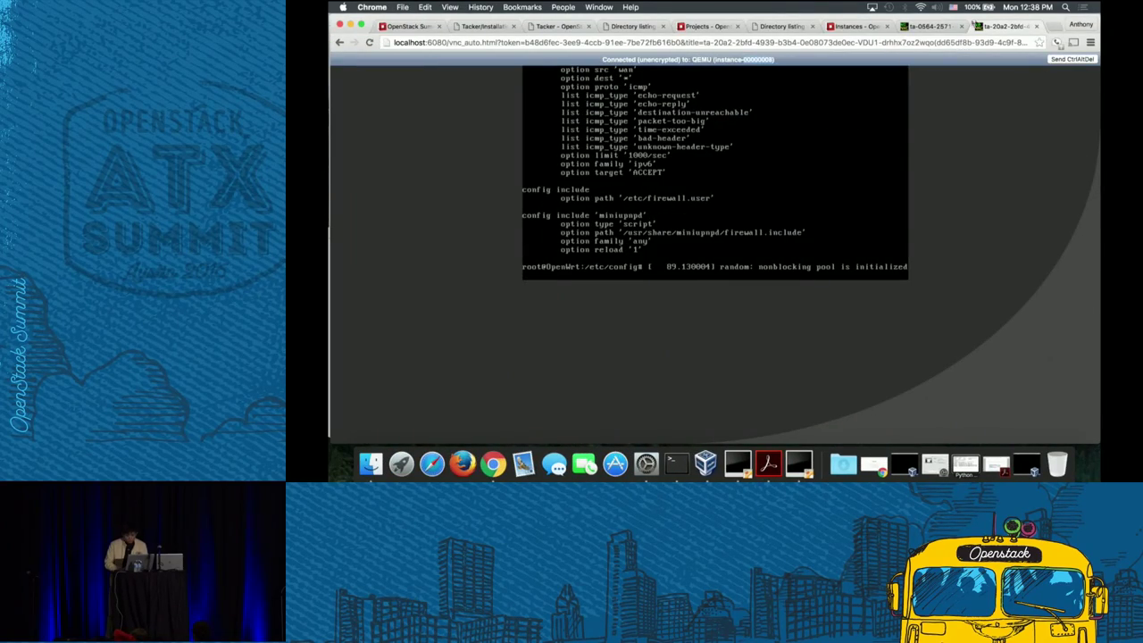
- Attempt to terminate openwrt-firewall in NFV > VNF Manager and dismiss the refusal error while it stays PENDING_UPDATE
click(850, 28)
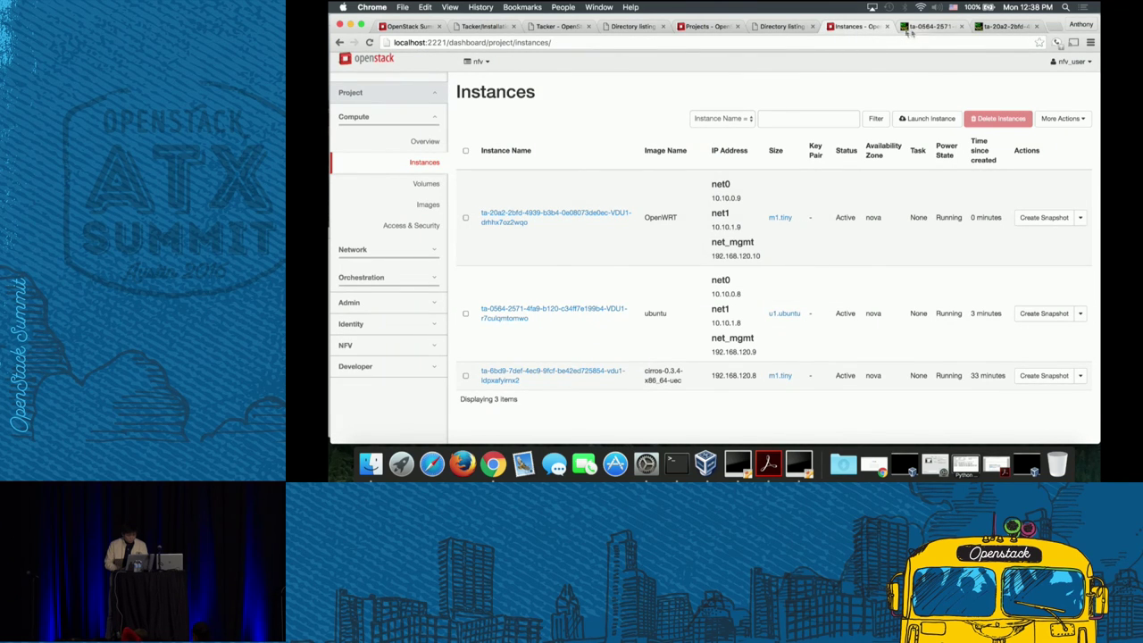
click(380, 350)
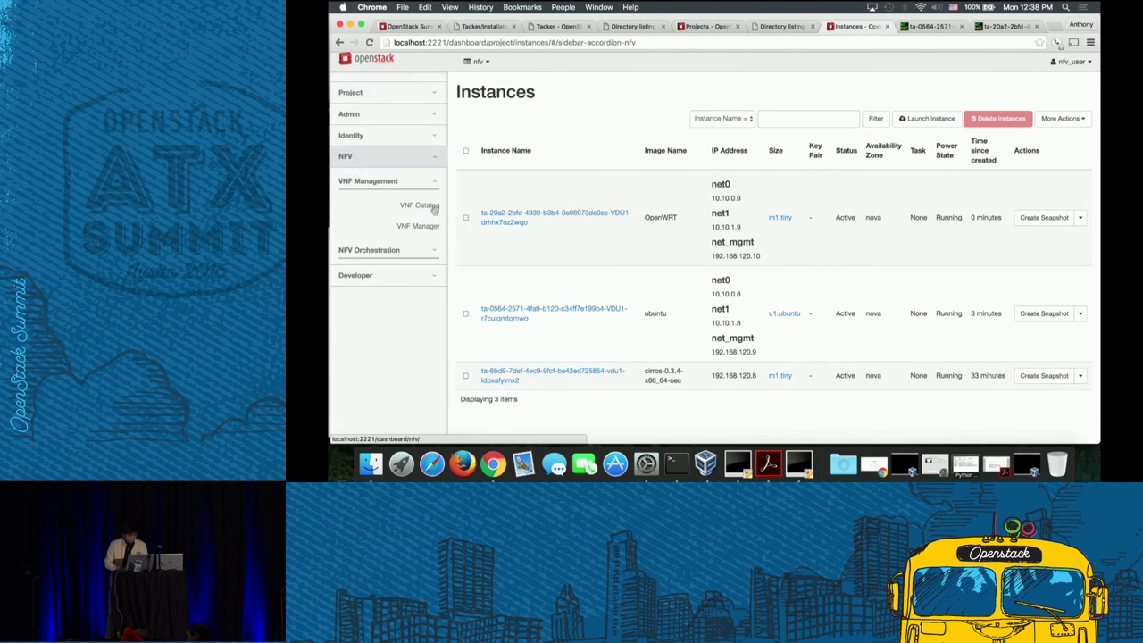
click(419, 229)
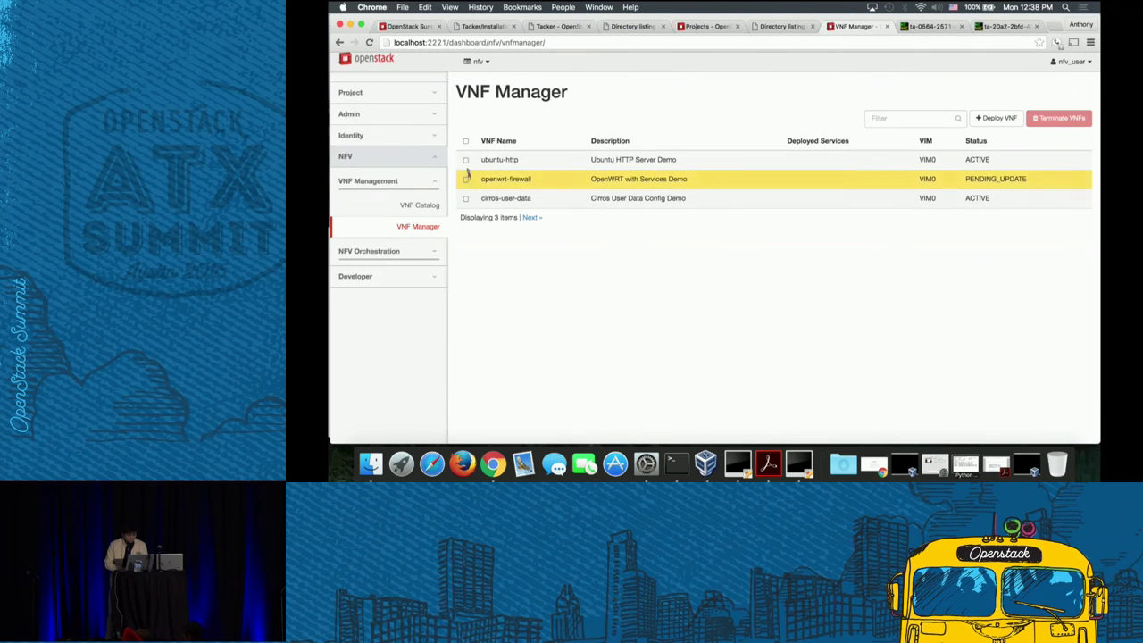
click(466, 182)
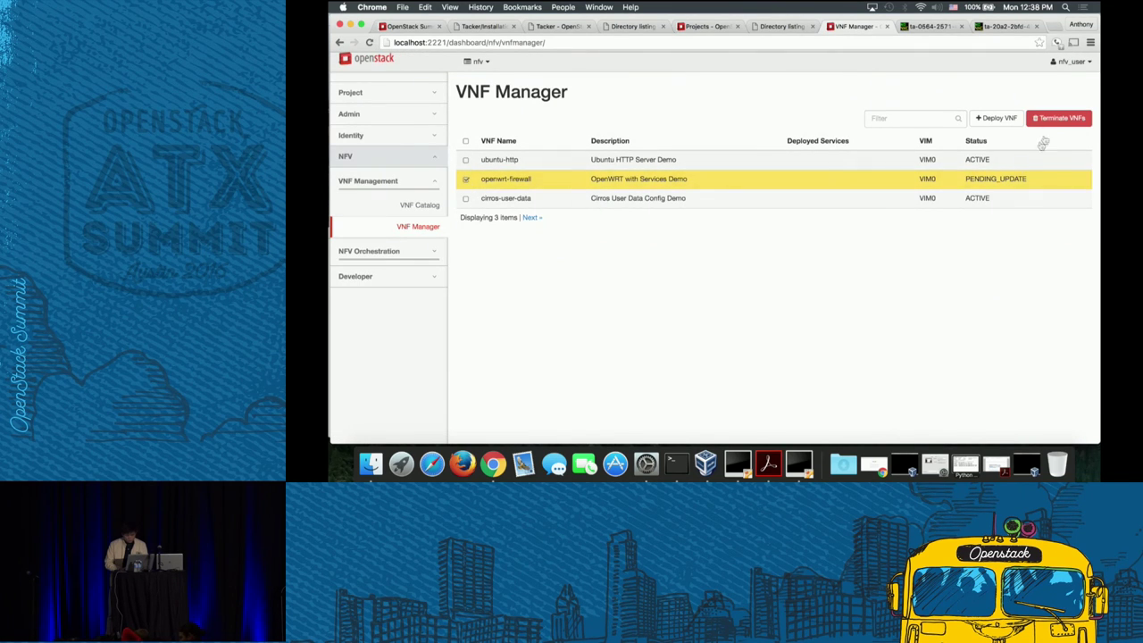
click(1040, 119)
click(894, 152)
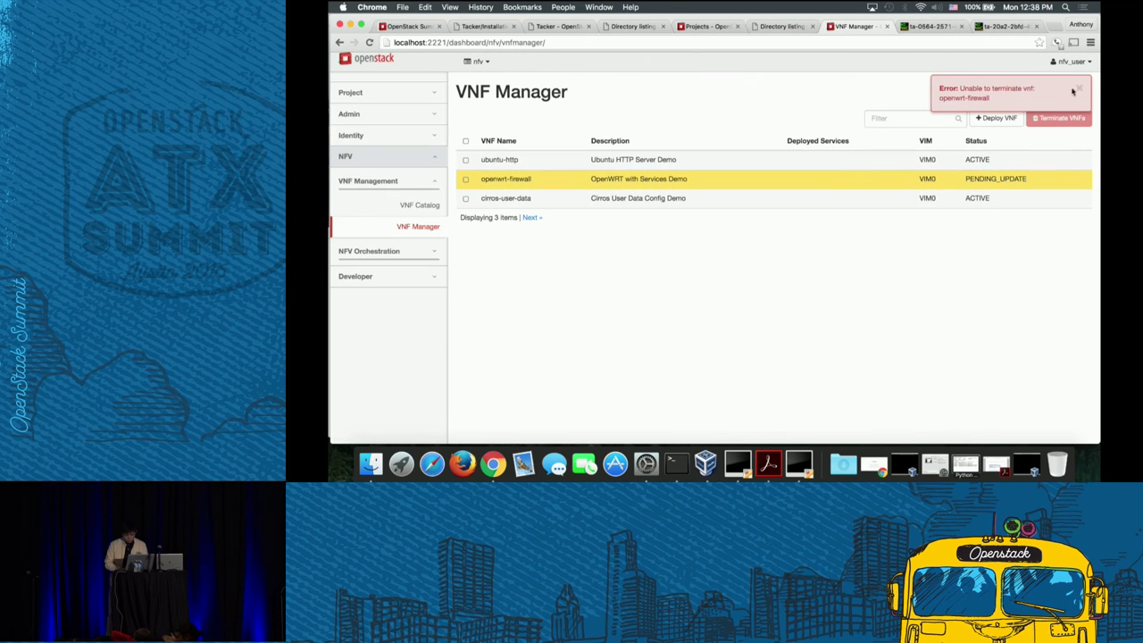
click(1079, 88)
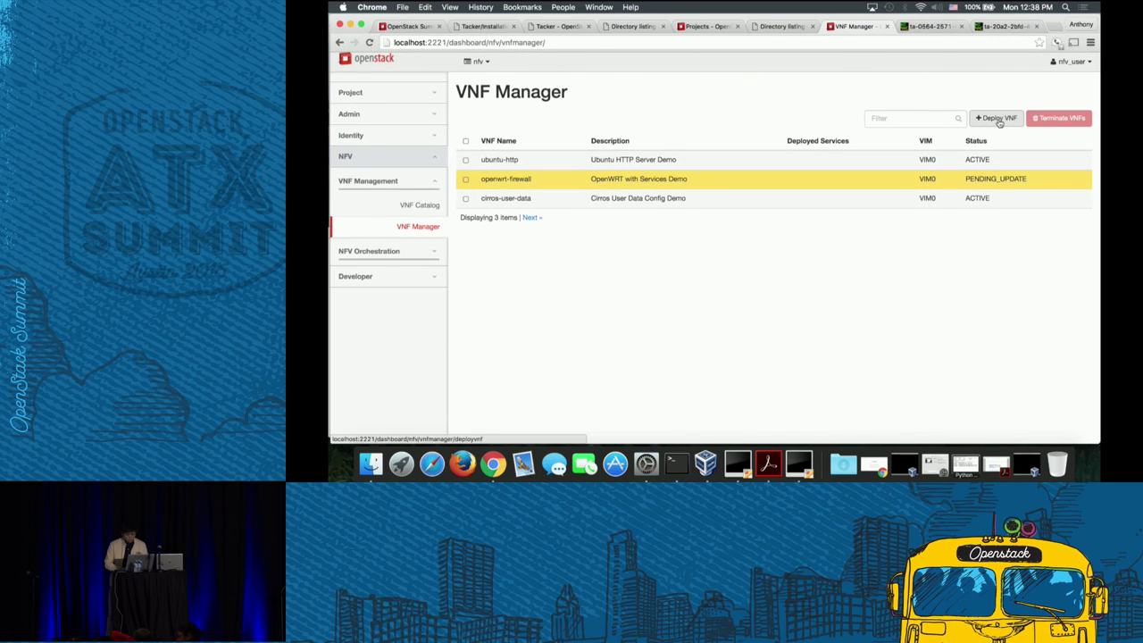
click(942, 27)
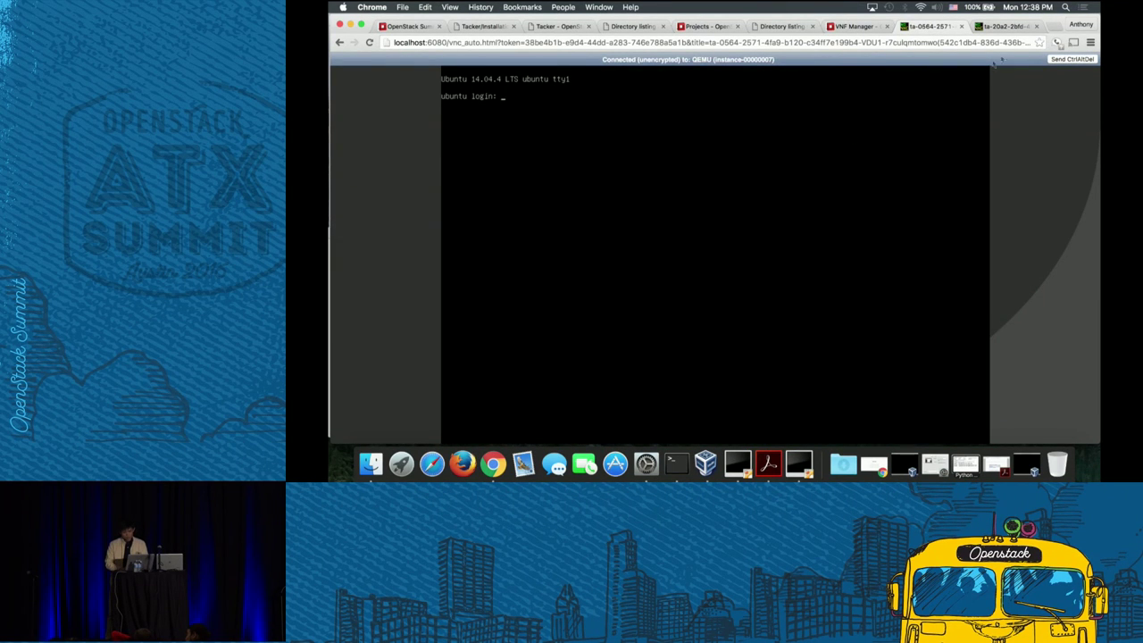
click(859, 26)
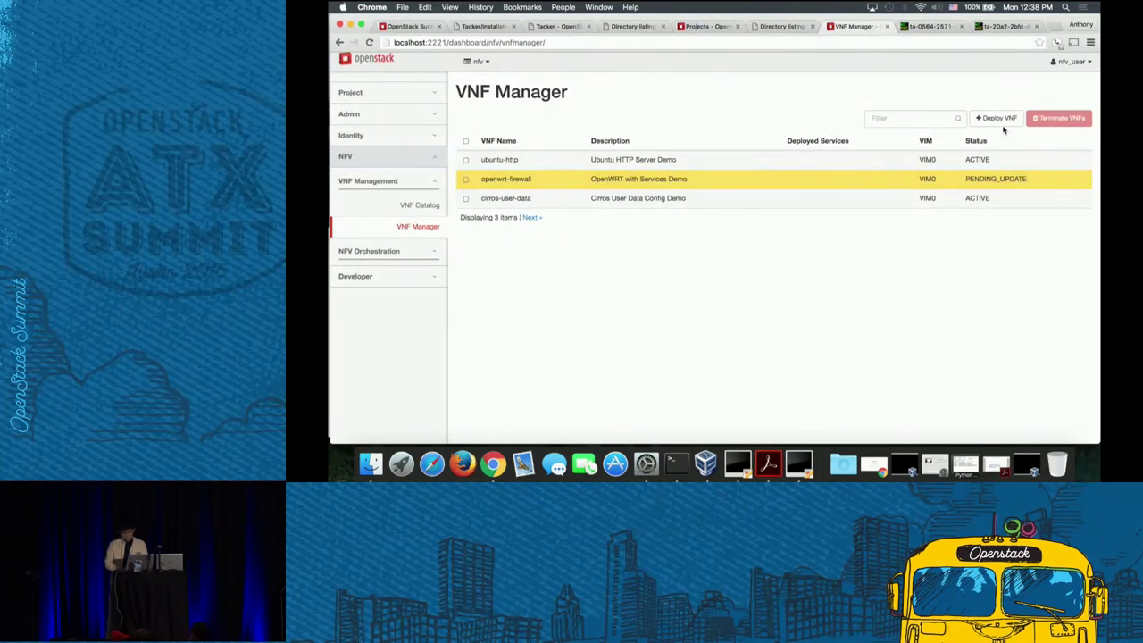
- Deploy a new VNF named openwrt using the firewall-openwrt catalog entry
click(998, 118)
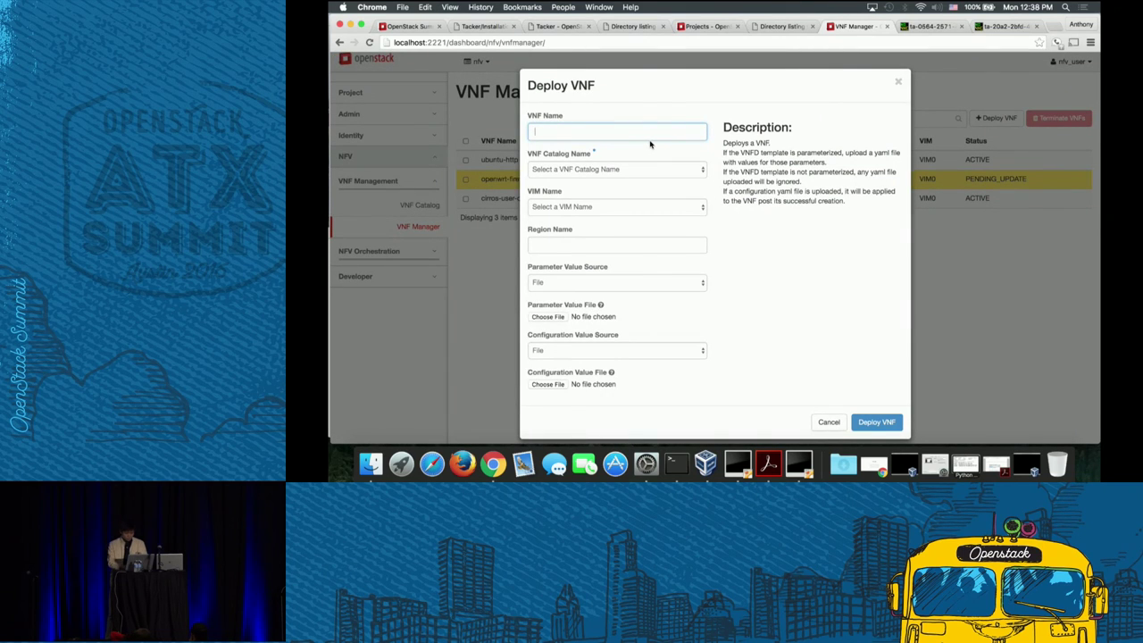
text(openw)
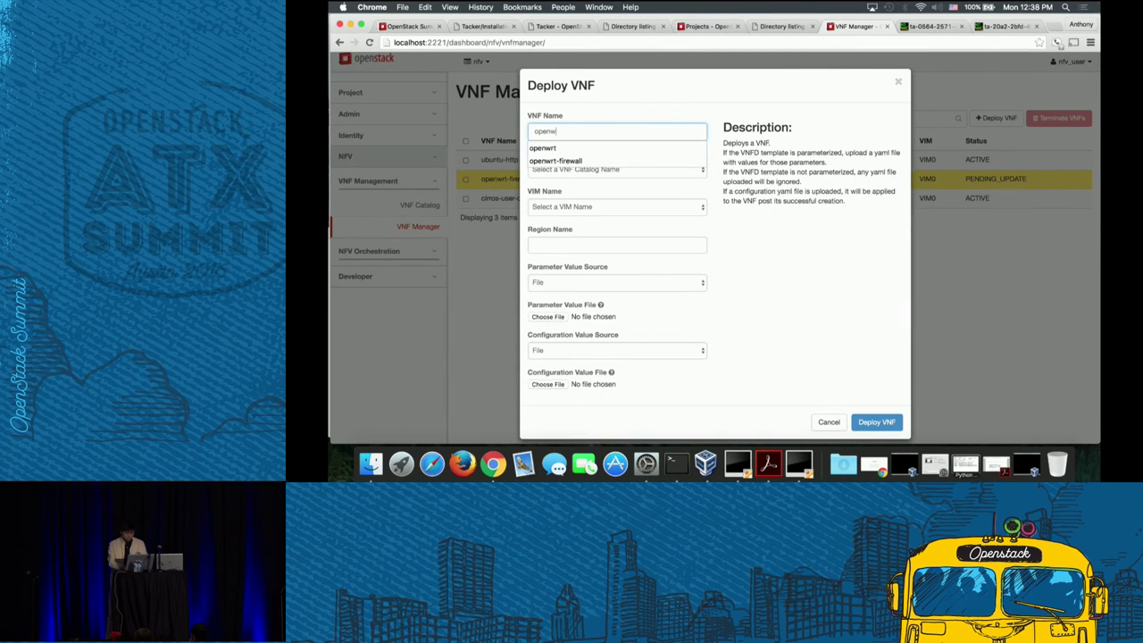
text(rt)
click(781, 242)
click(654, 170)
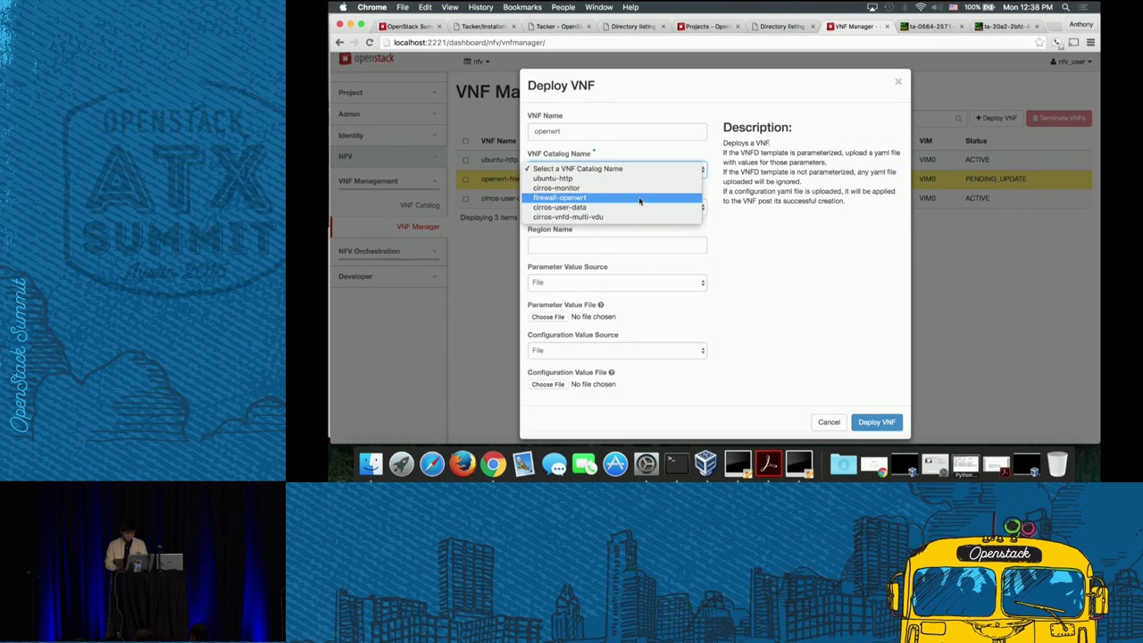
click(639, 198)
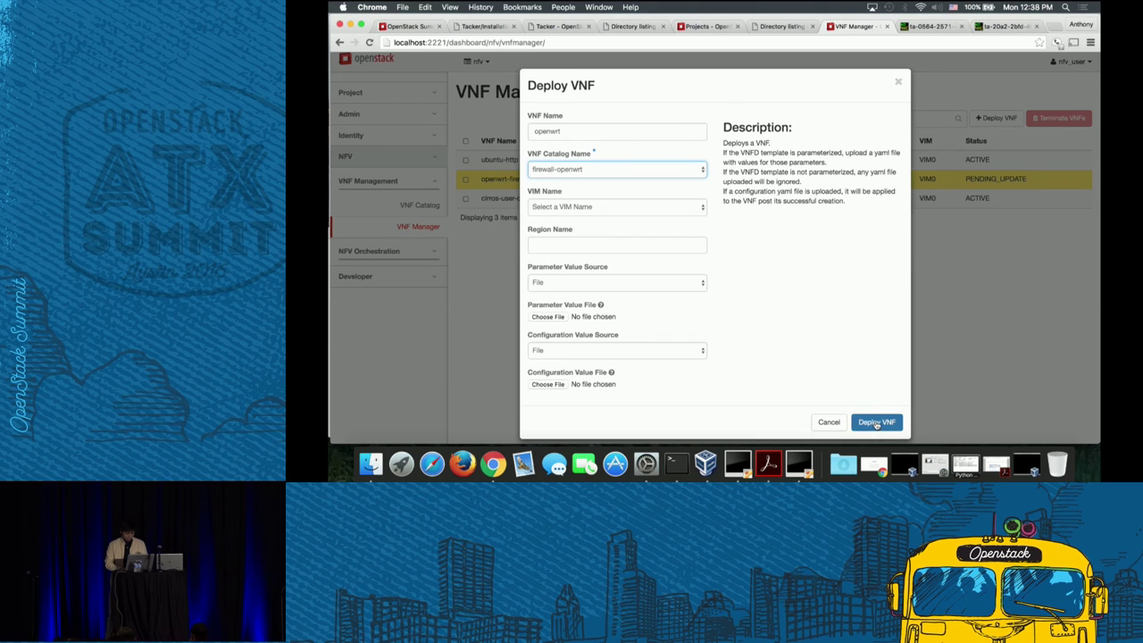
click(877, 423)
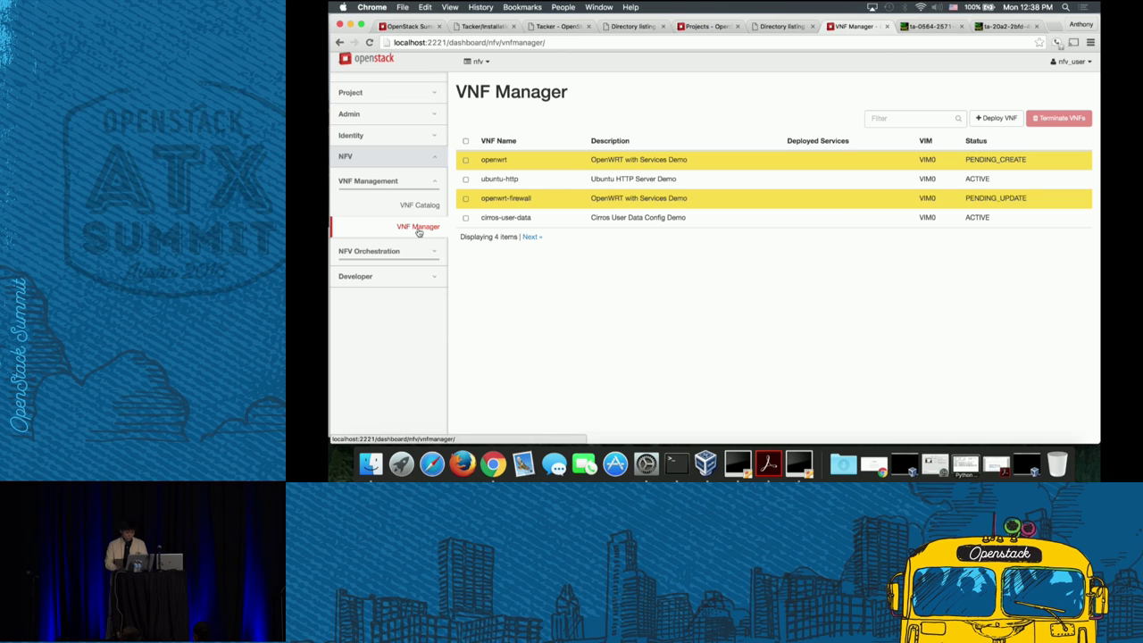
- Open the newest OpenWRT instance from Project > Compute > Instances and show its Console
click(384, 93)
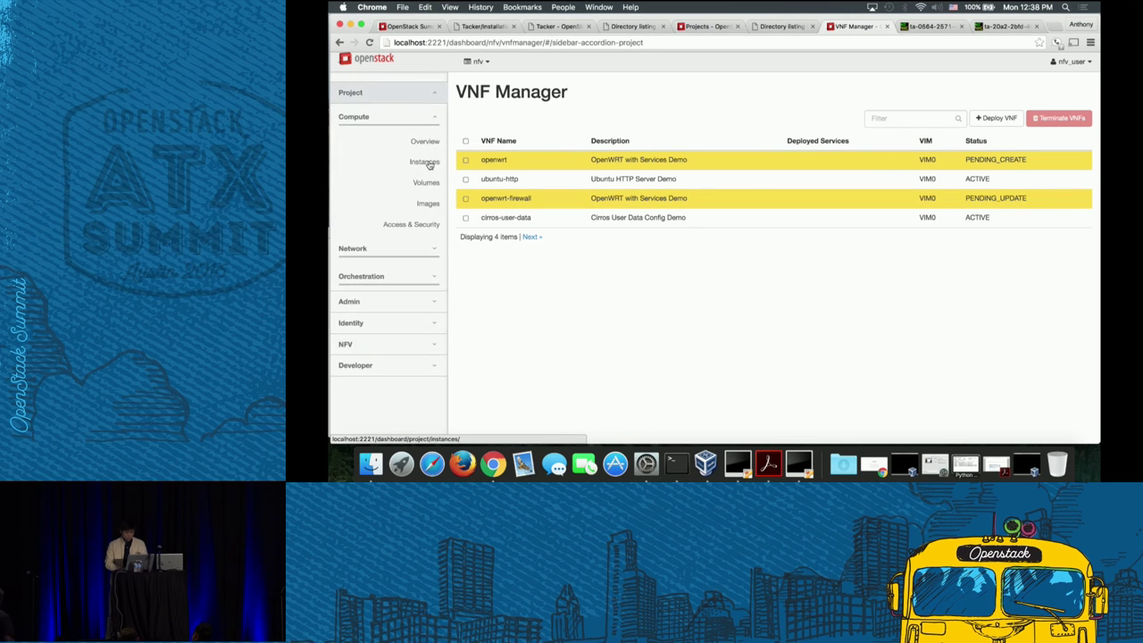
click(425, 162)
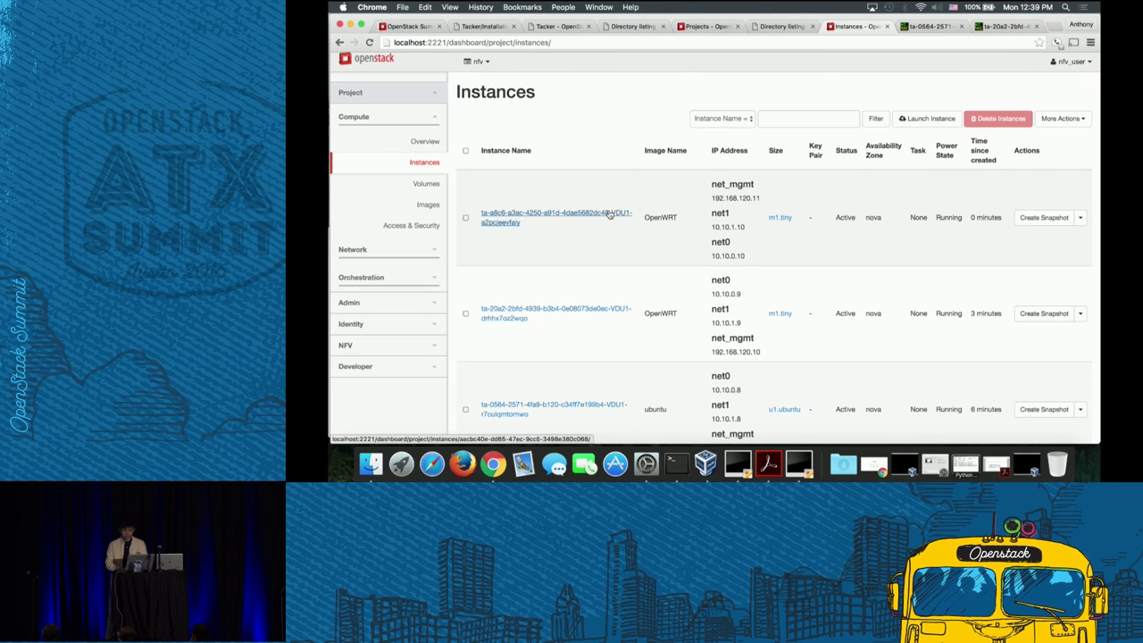
click(608, 213)
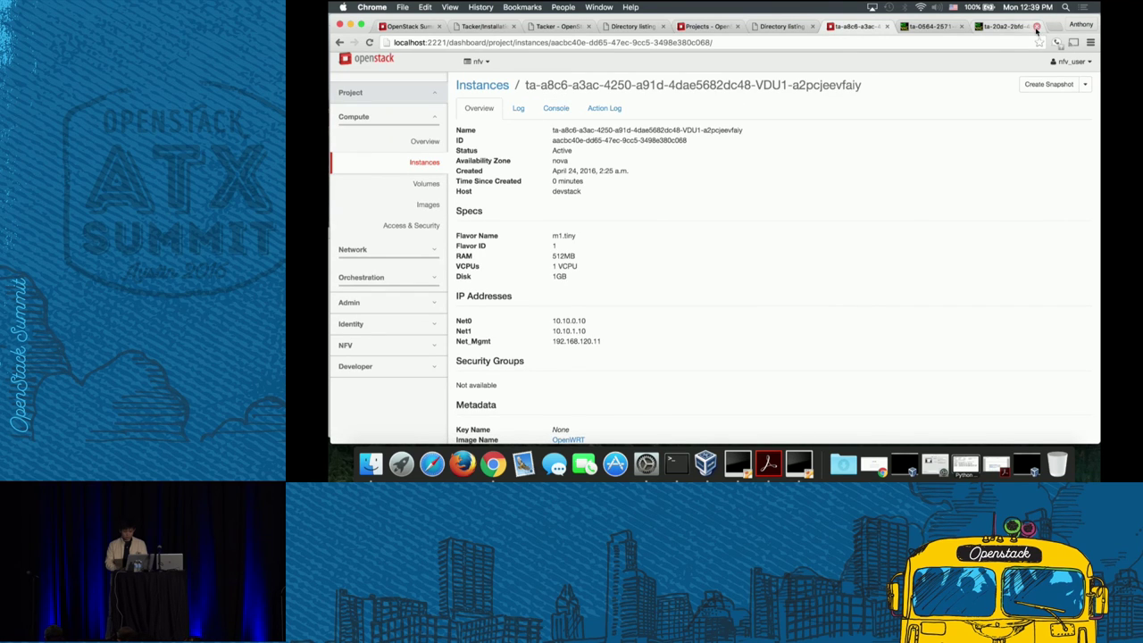
click(555, 108)
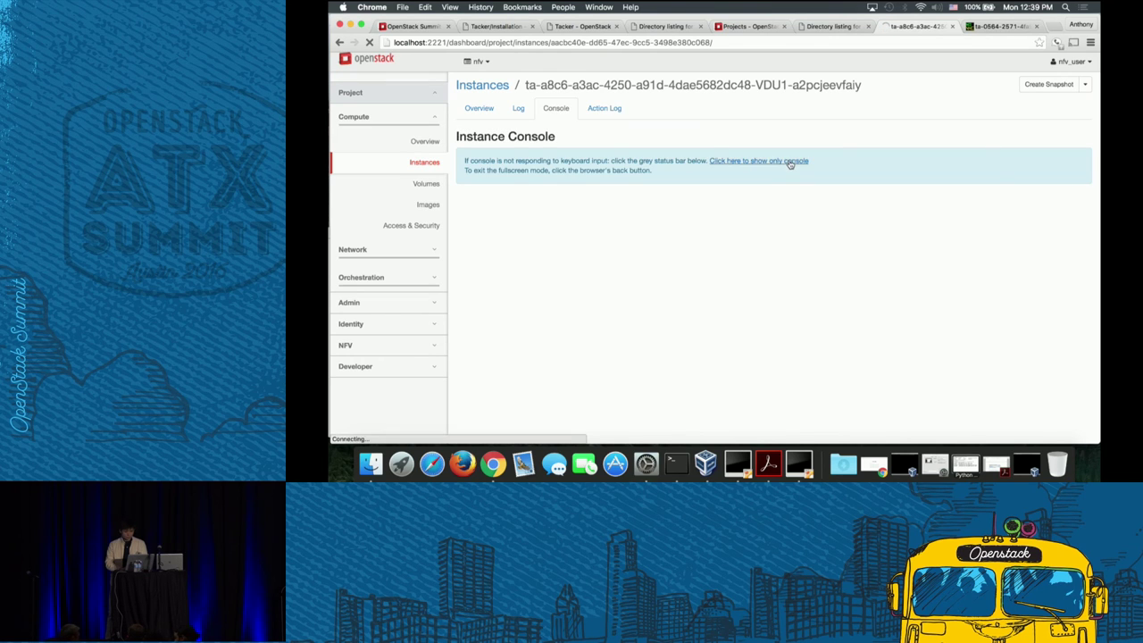
- Load the standalone console in a new tab with 10.0.2.15 replaced by localhost, reaching the root prompt
right_click(789, 161)
click(819, 166)
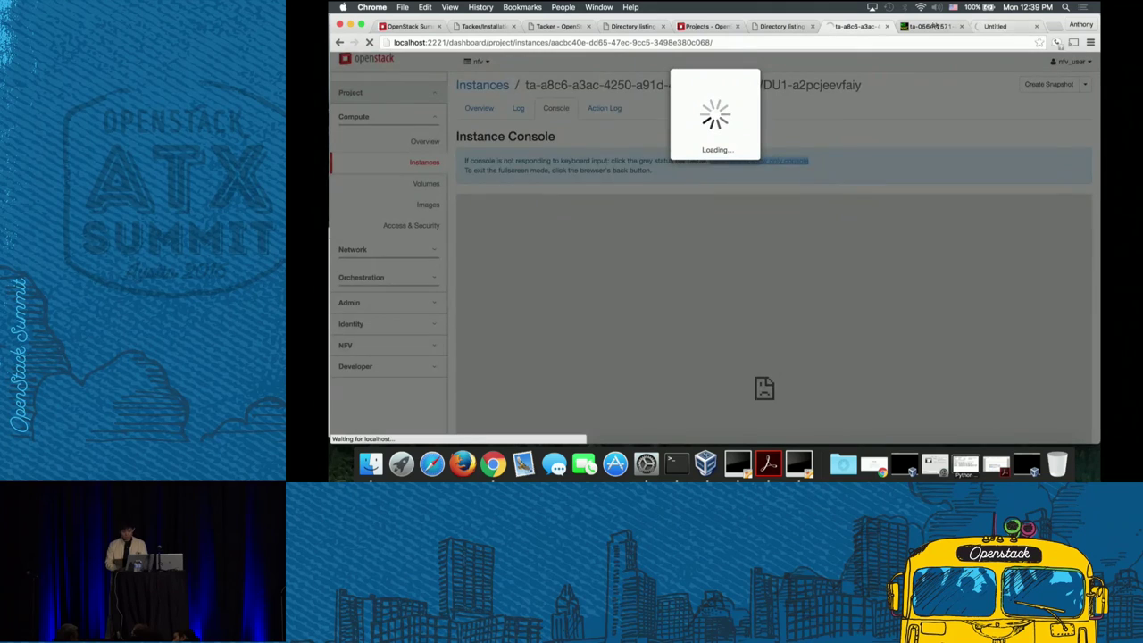
click(926, 26)
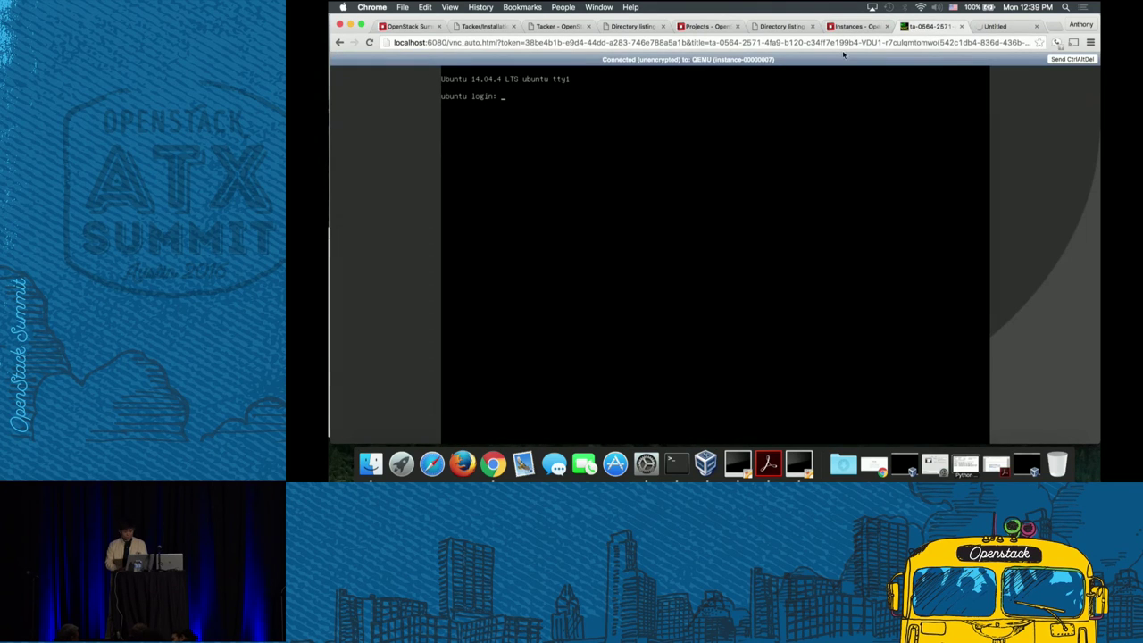
click(995, 26)
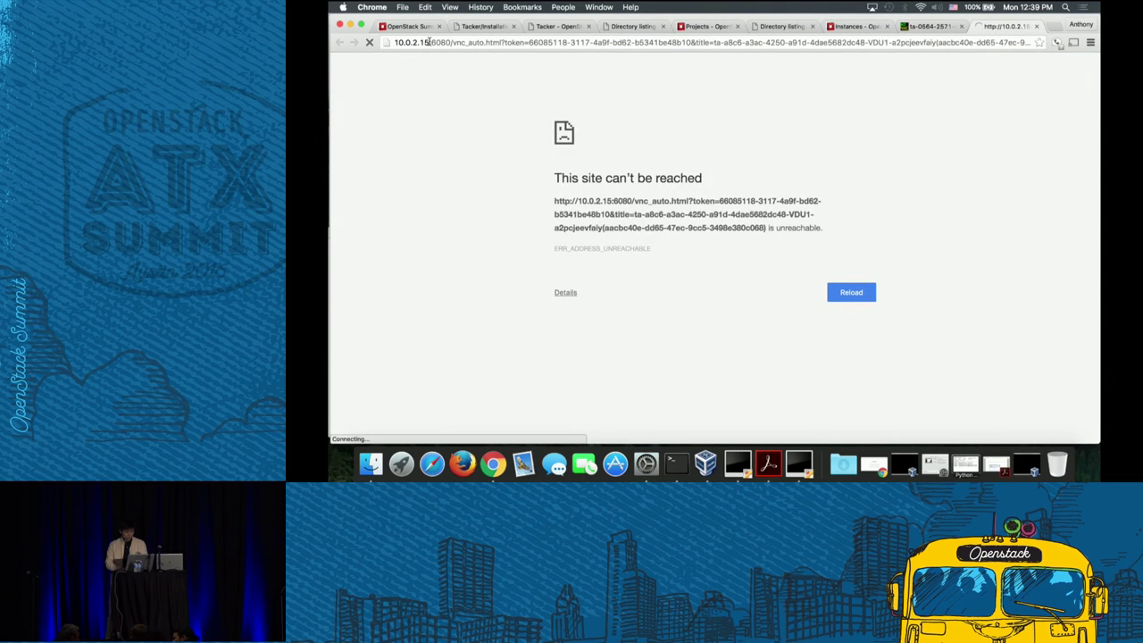
drag(430, 42, 393, 42)
text(localhost)
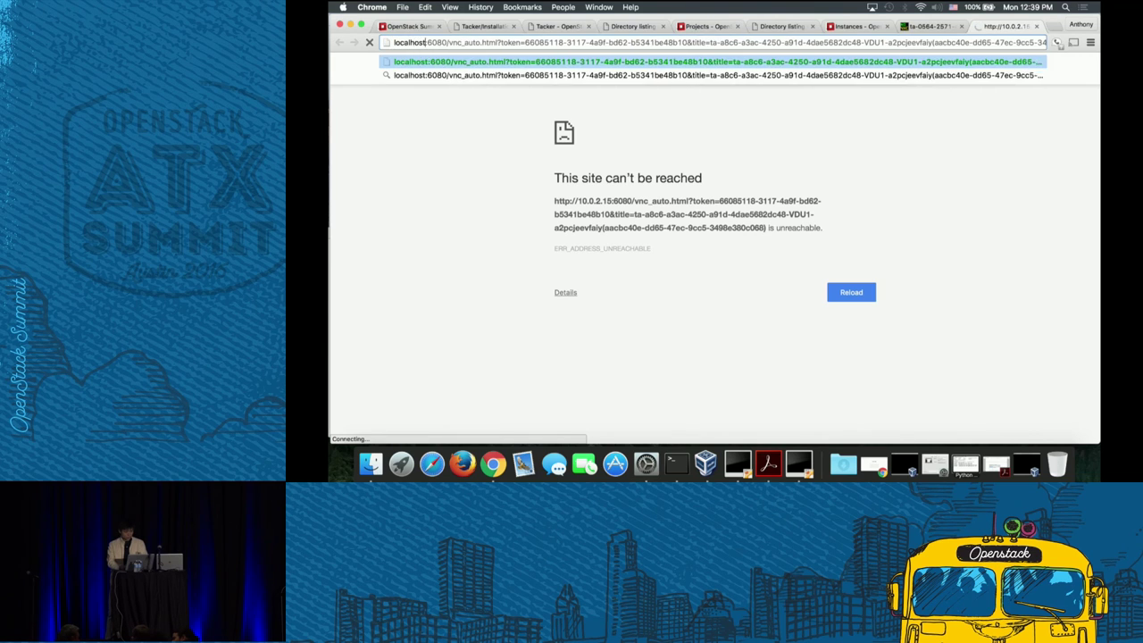
key(Return)
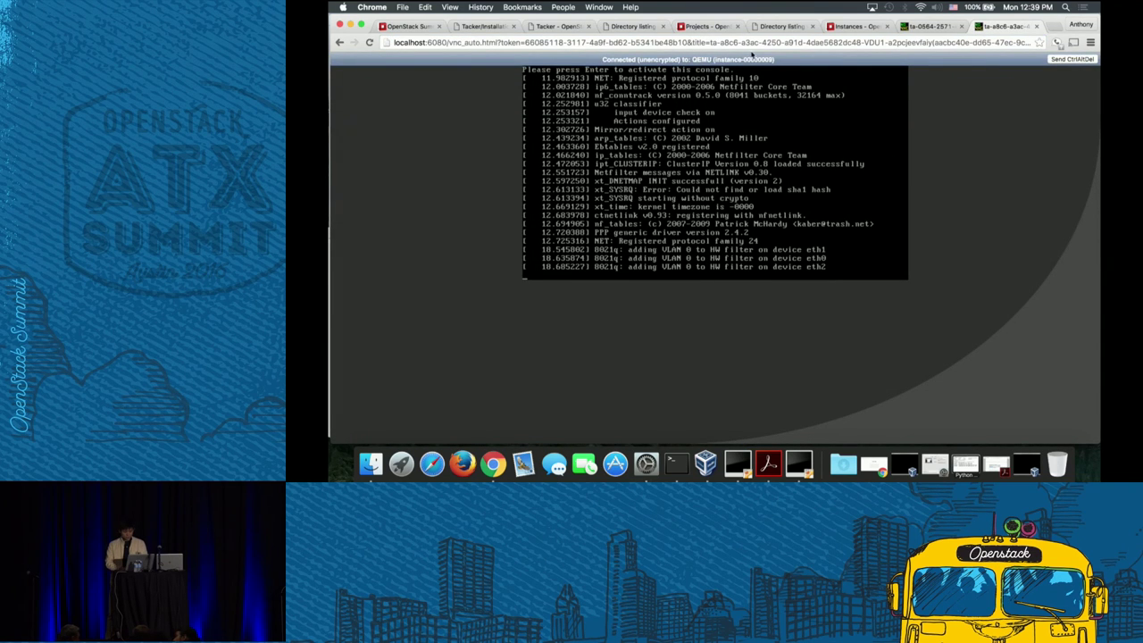
key(Return)
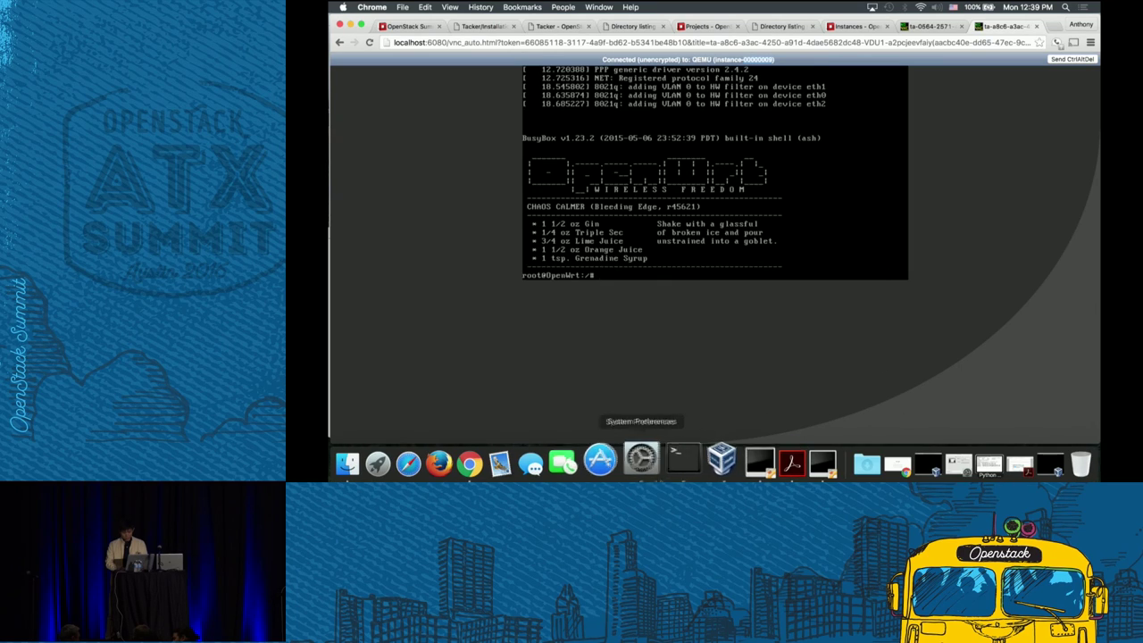
- Run tacker vnf-list to check the openwrt VNF's status
click(676, 462)
click(765, 131)
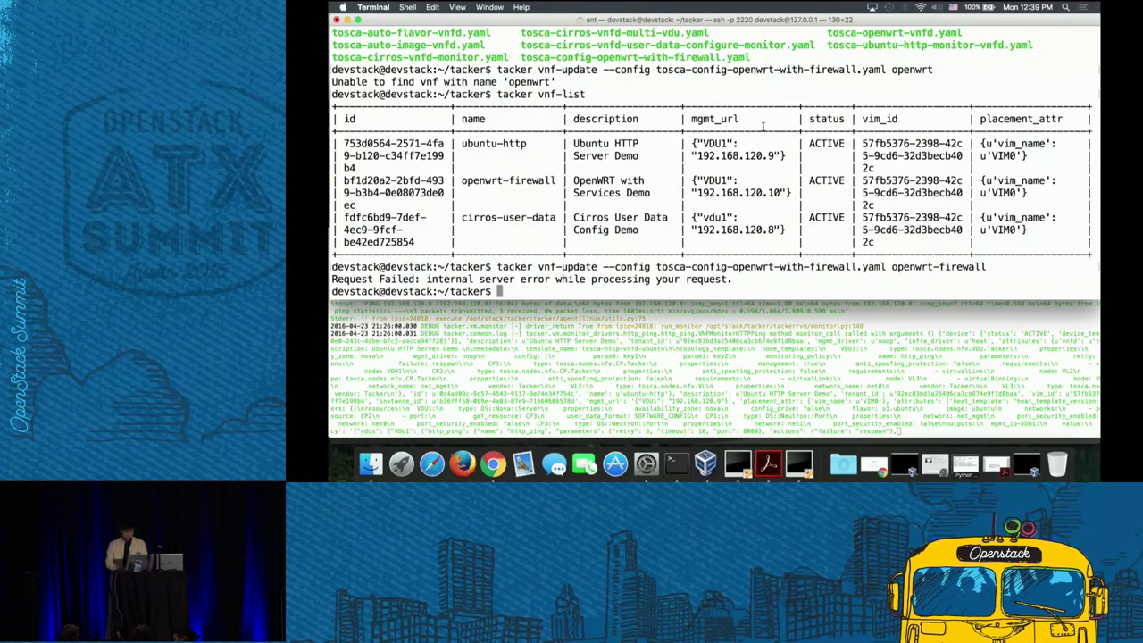
text(tacker vnf-list)
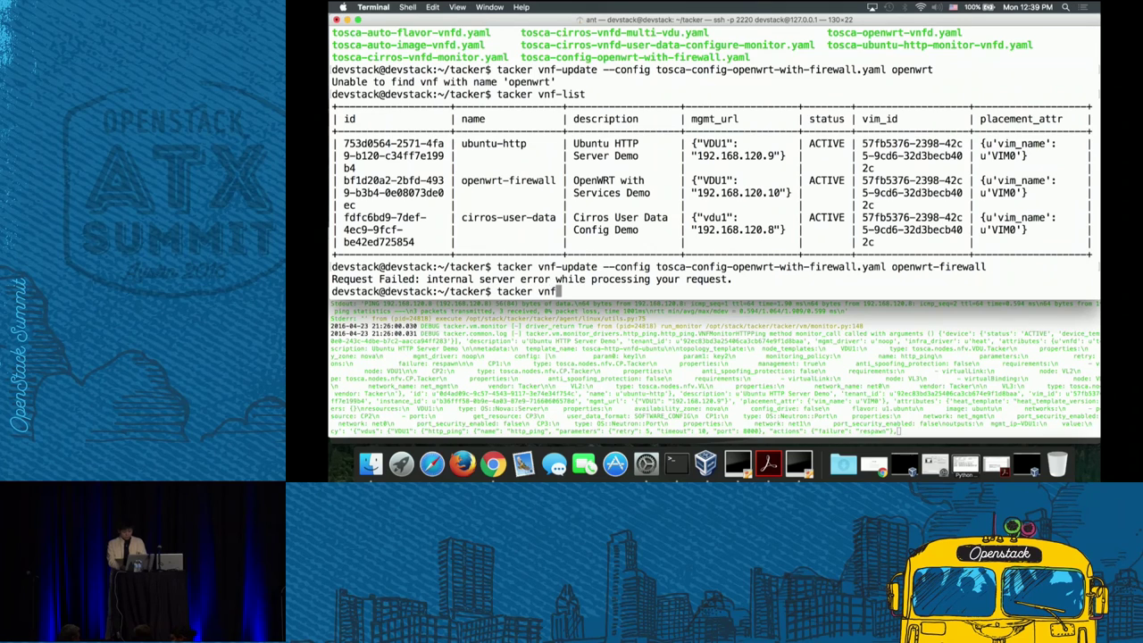
key(Return)
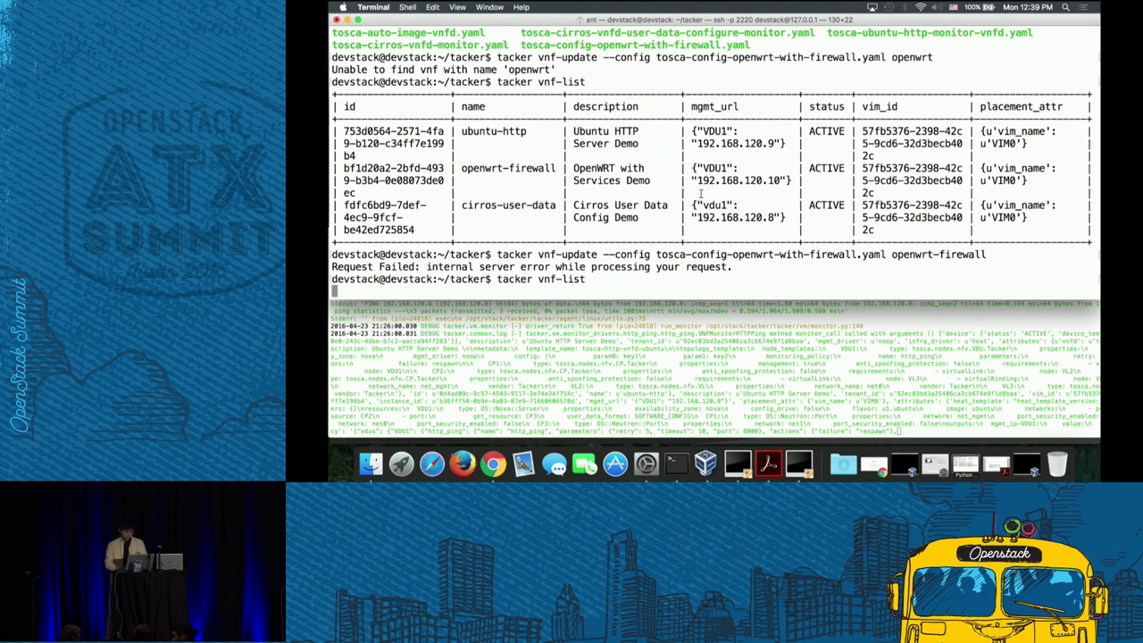
- Telnet to 192.168.120.11 port 22 until the SSH banner answers, then quit telnet
text(pi)
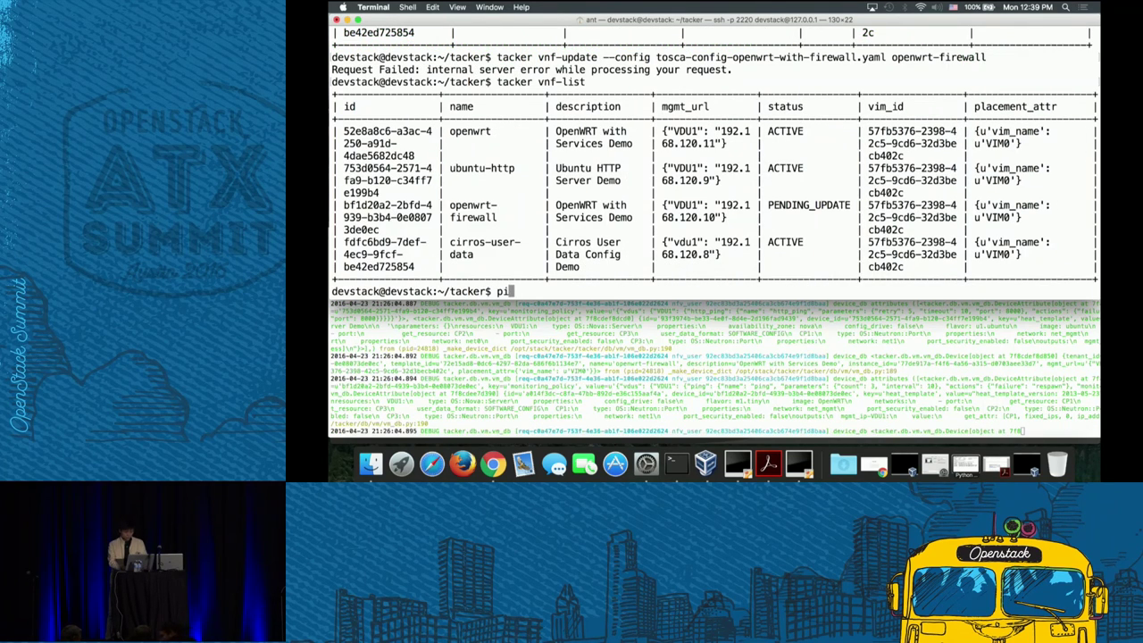
key(BackSpace)
key(BackSpace)
text(telnet )
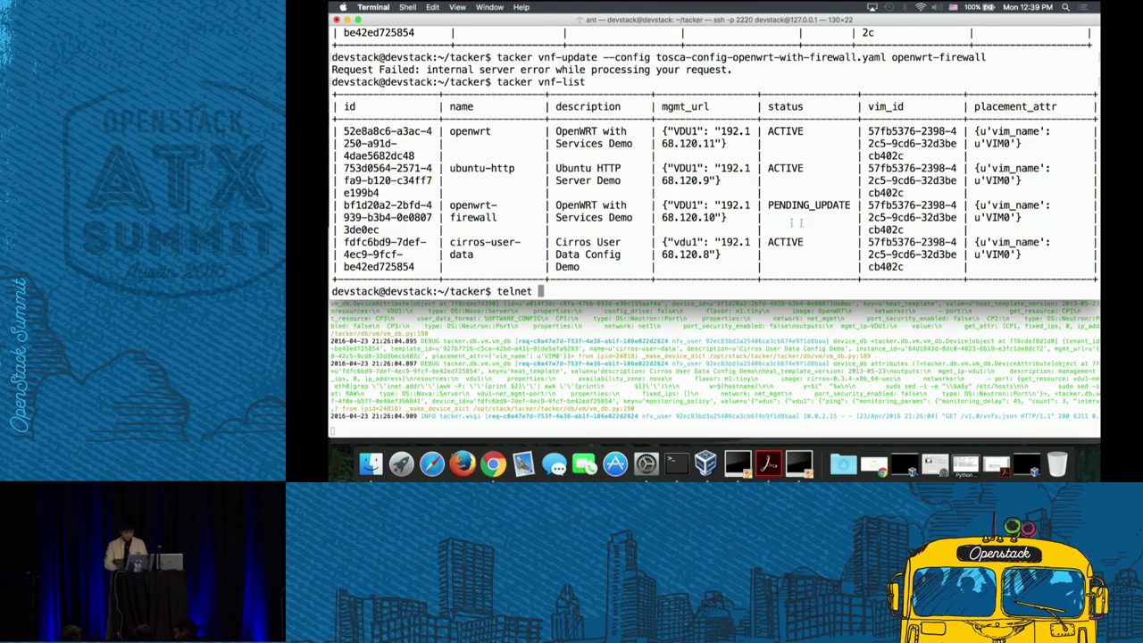
text(192.168.12)
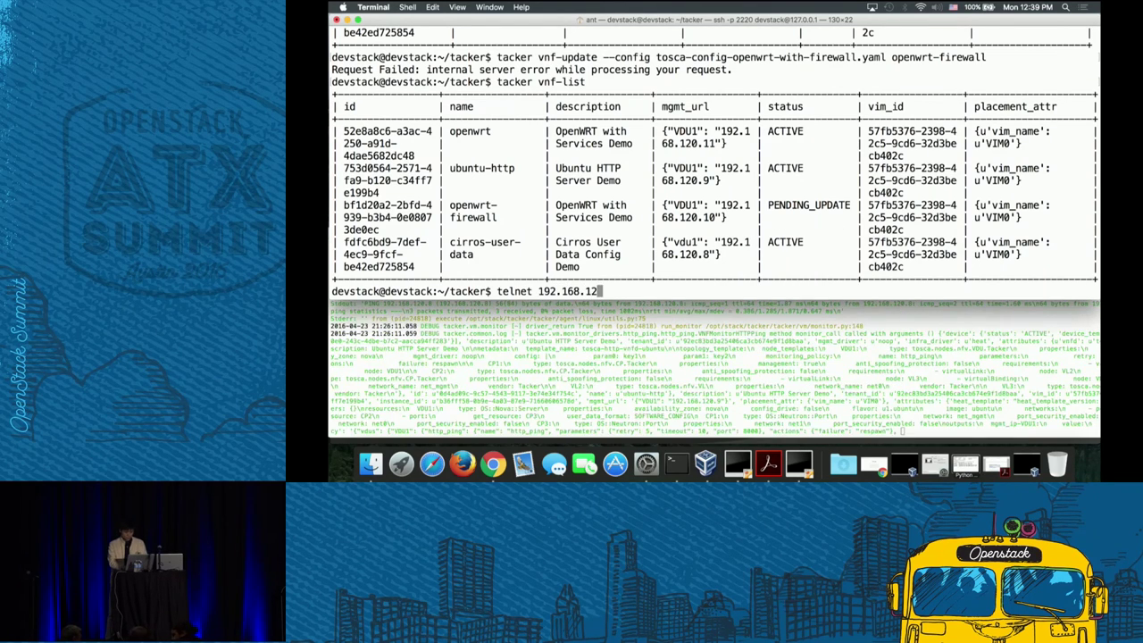
text(0.11 22)
key(Return)
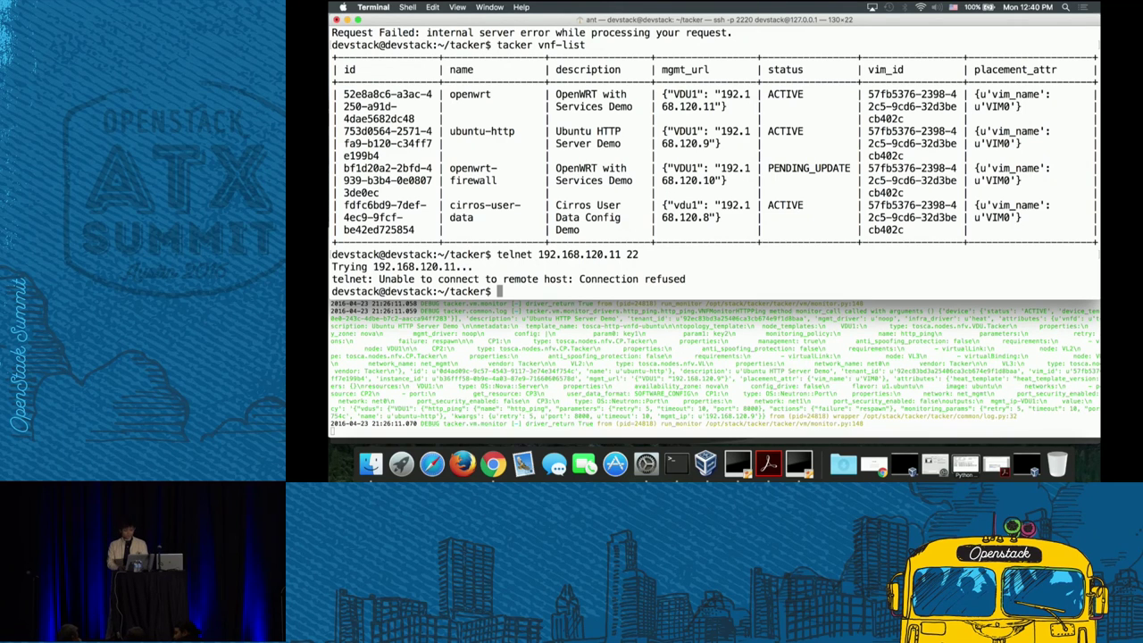
key(Up)
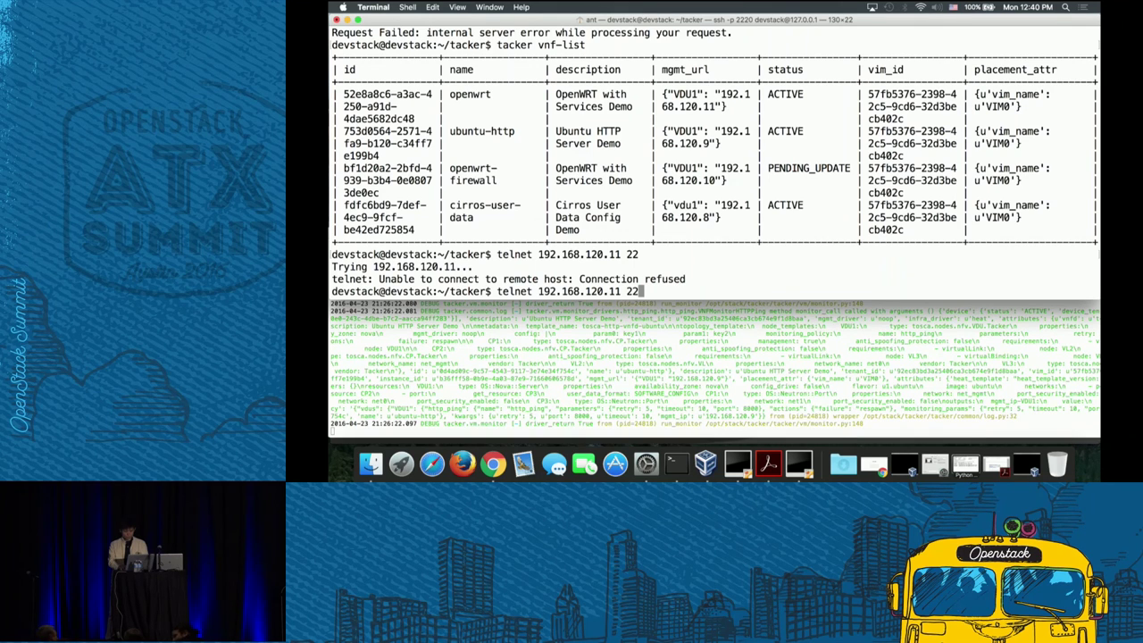
key(Return)
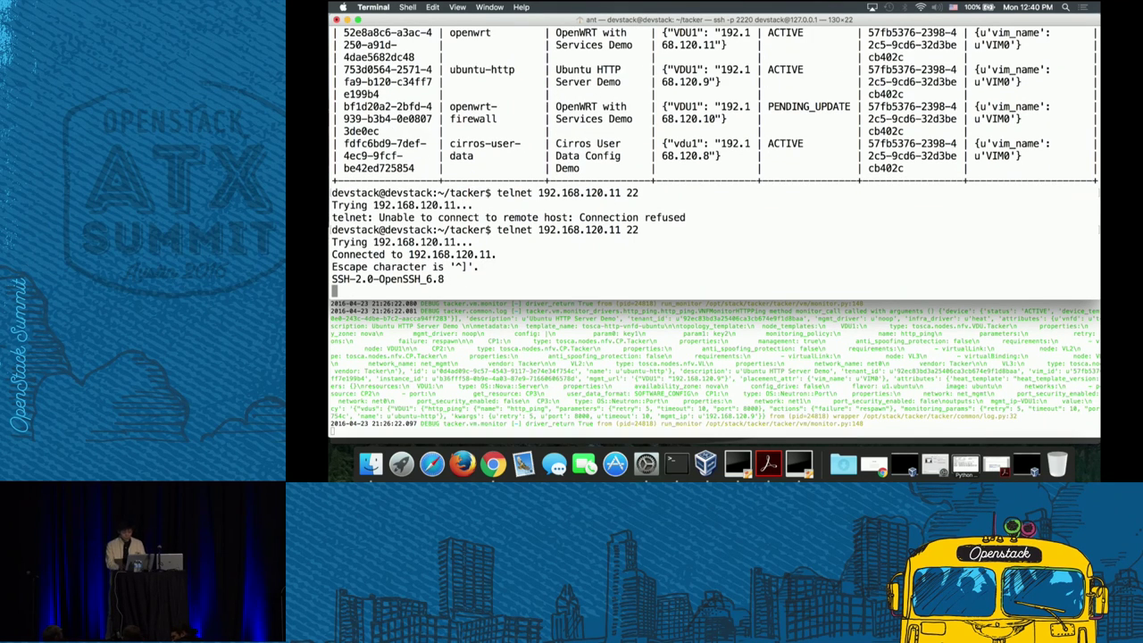
key(ctrl+bracketright)
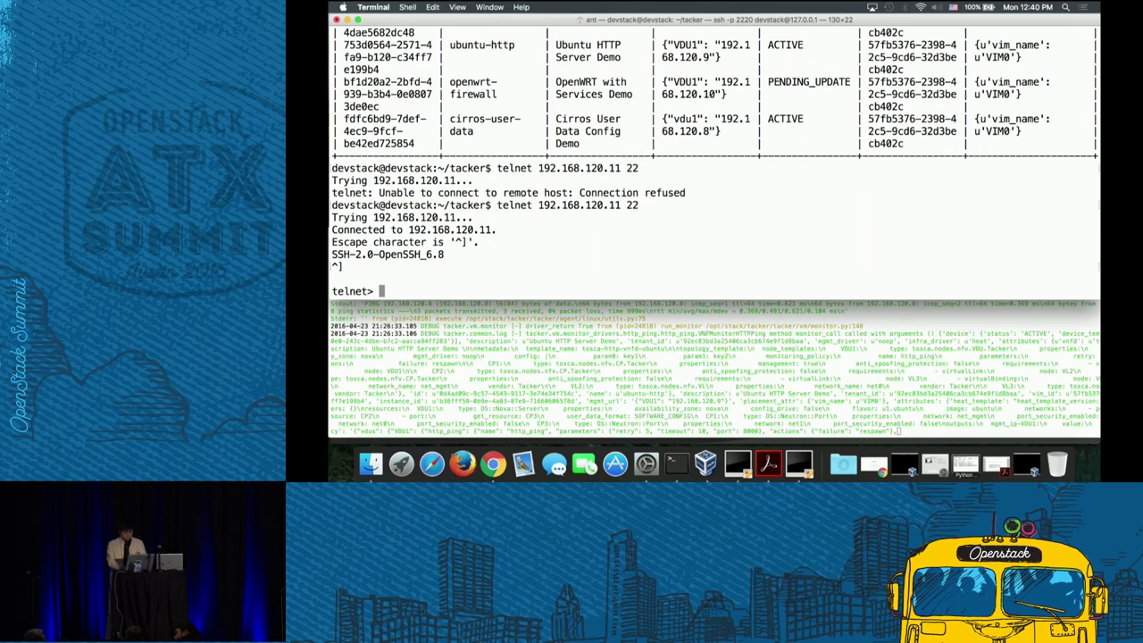
text(quit)
key(Return)
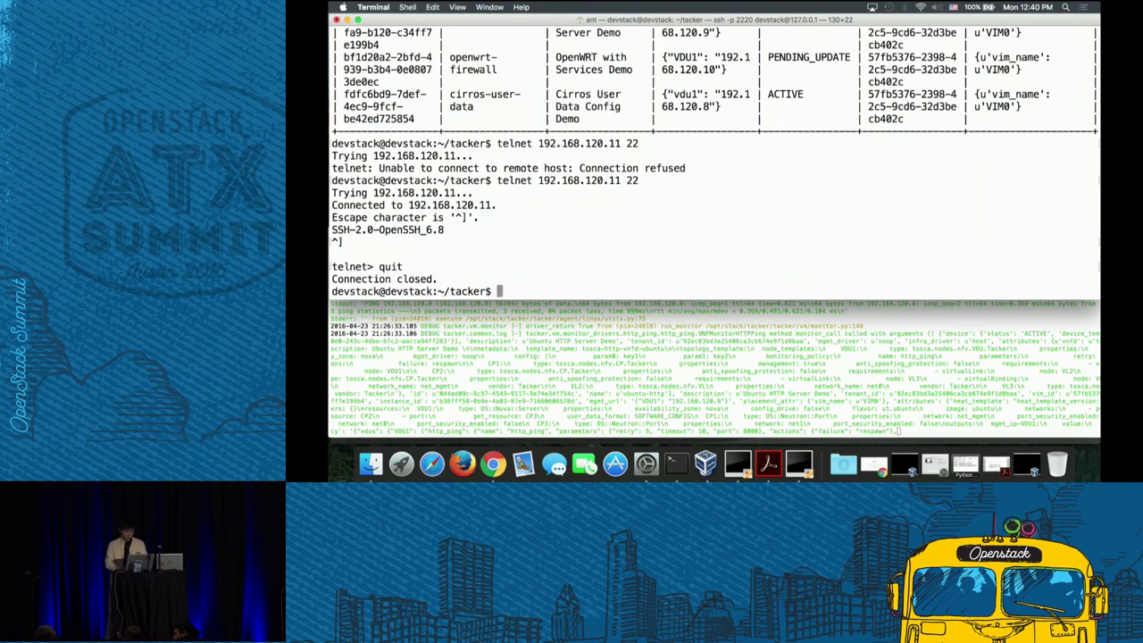
- Recall the earlier vnf-update command and retarget it at the openwrt VNF
text(ls)
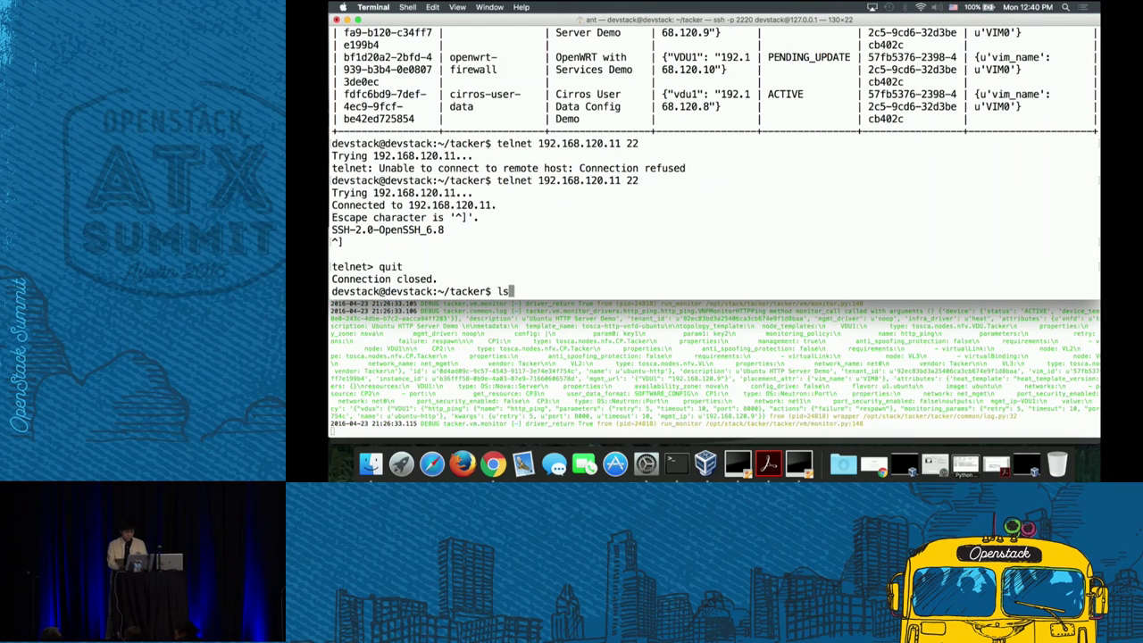
key(BackSpace)
key(BackSpace)
scroll(799, 143, up, 5)
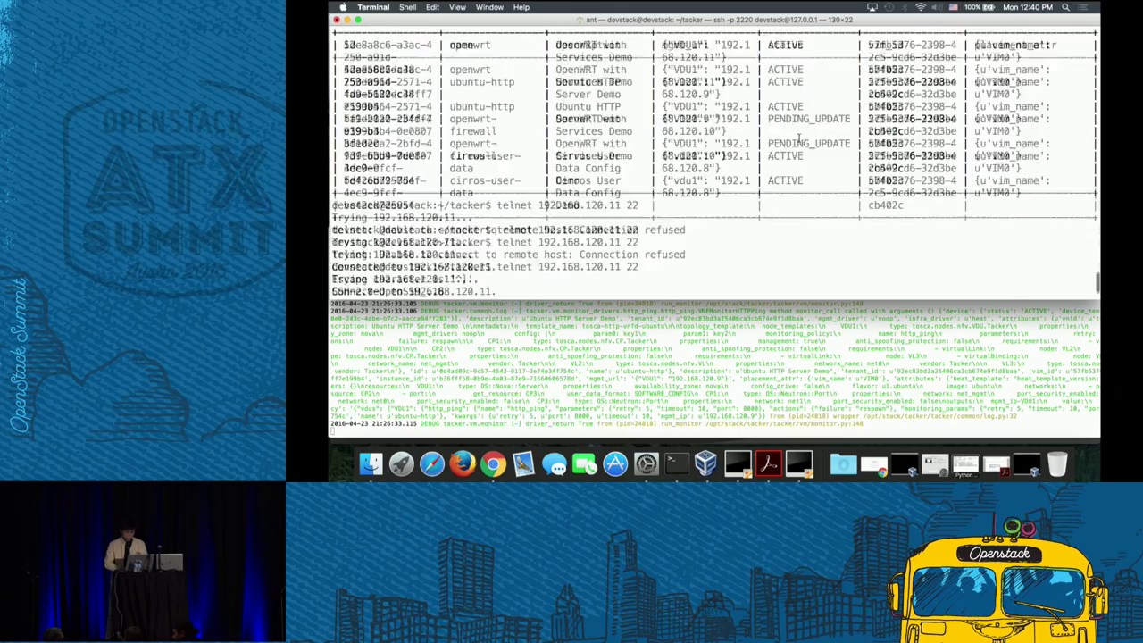
scroll(799, 138, down, 5)
key(Up)
key(Up)
key(Up)
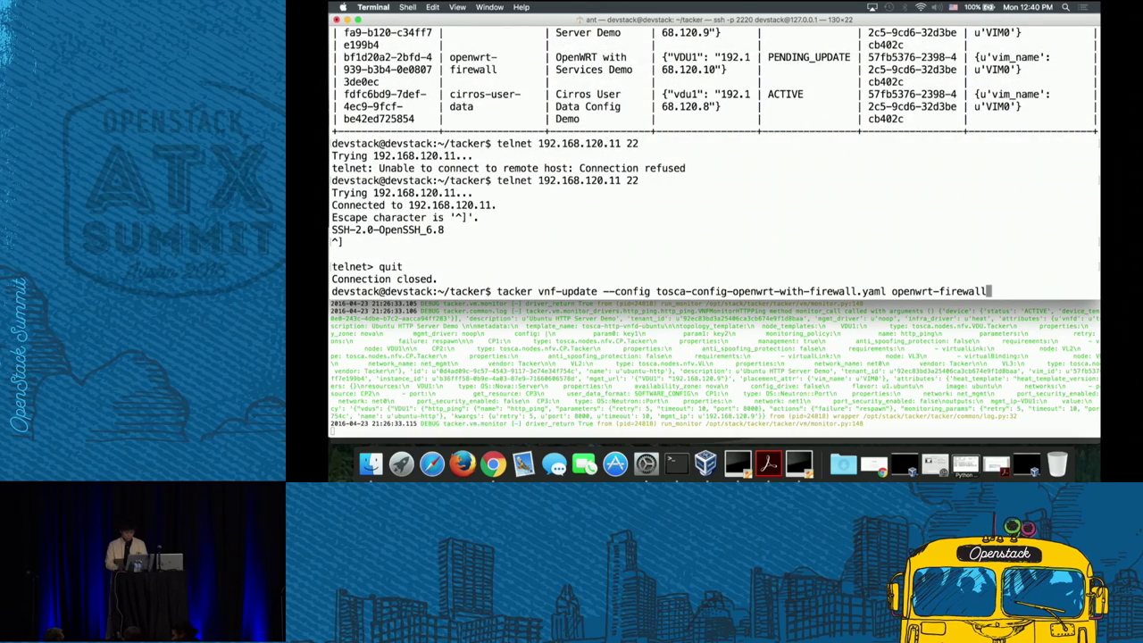
key(BackSpace)
key(BackSpace)
key(BackSpace)
key(BackSpace)
key(BackSpace)
key(BackSpace)
key(BackSpace)
key(BackSpace)
key(BackSpace)
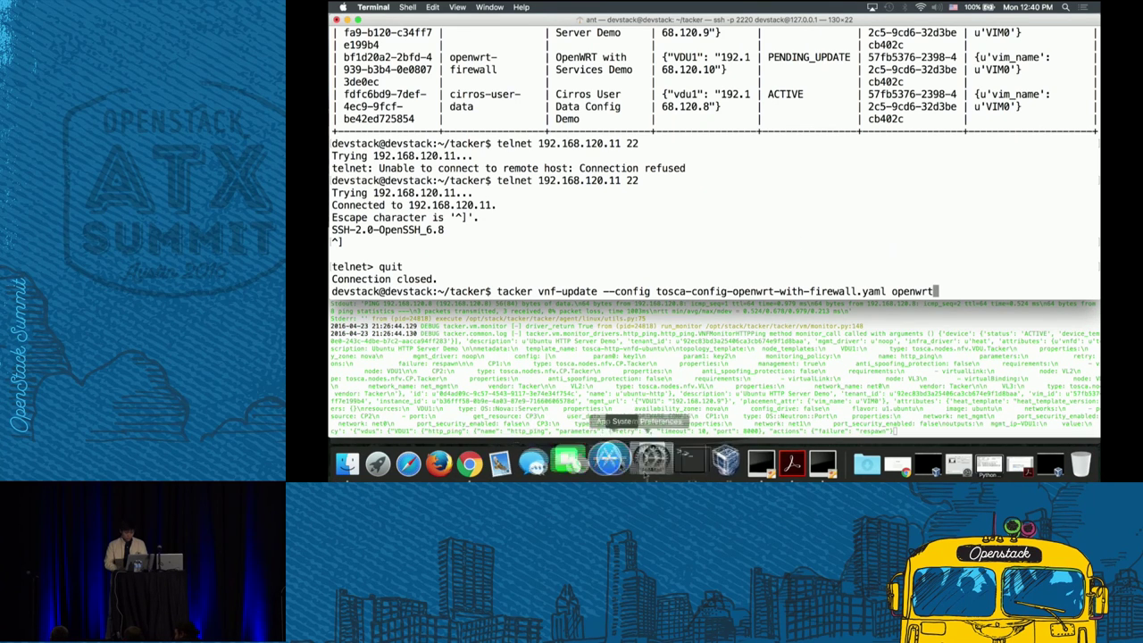
- Print the OpenWrt /etc/config/firewall file with cat firewall in the console, then return to Terminal
click(493, 462)
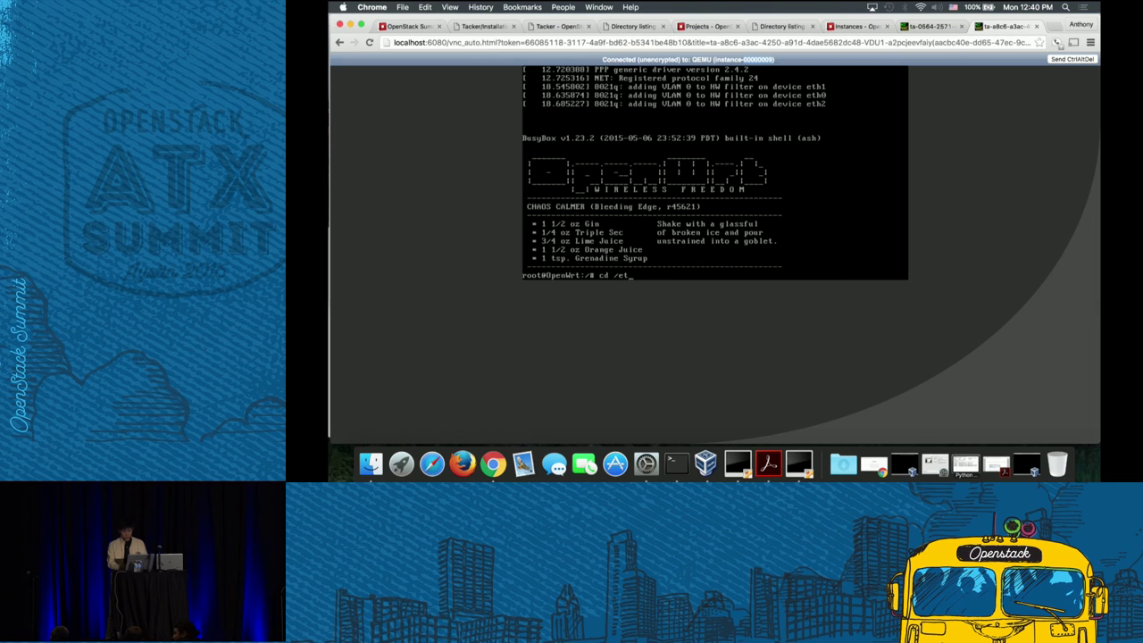
key(Return)
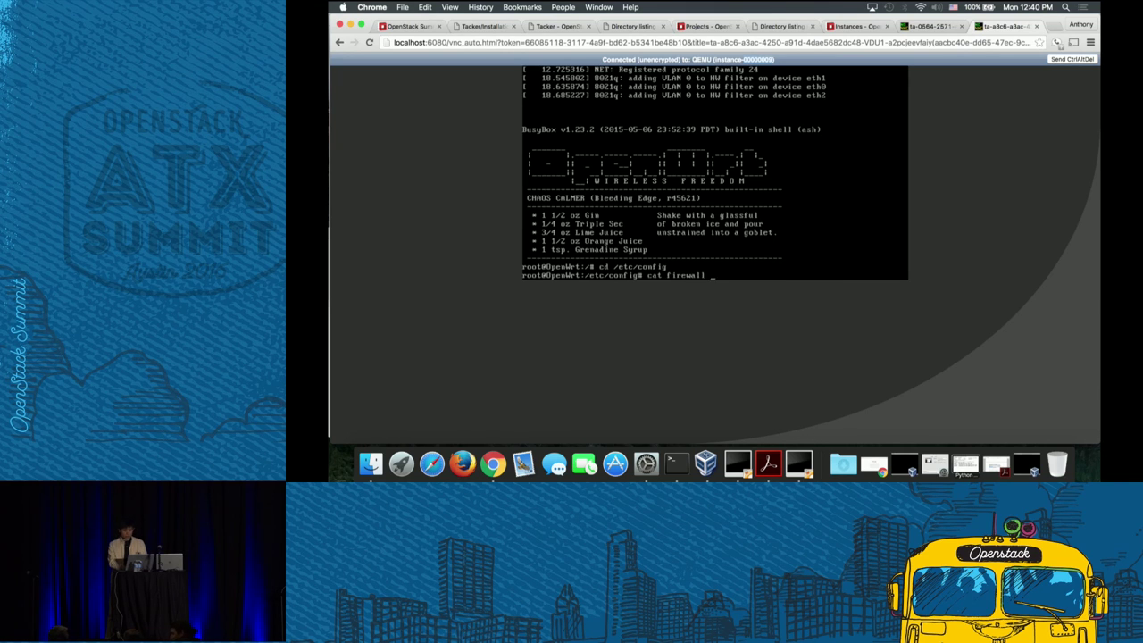
text(cat firewall)
key(Return)
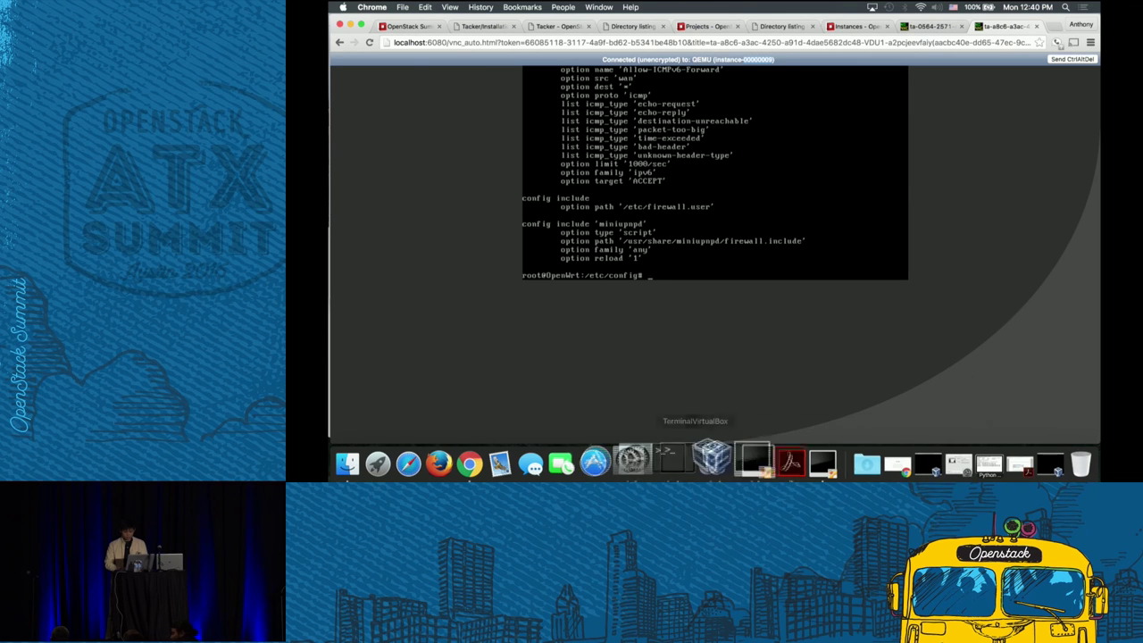
click(676, 473)
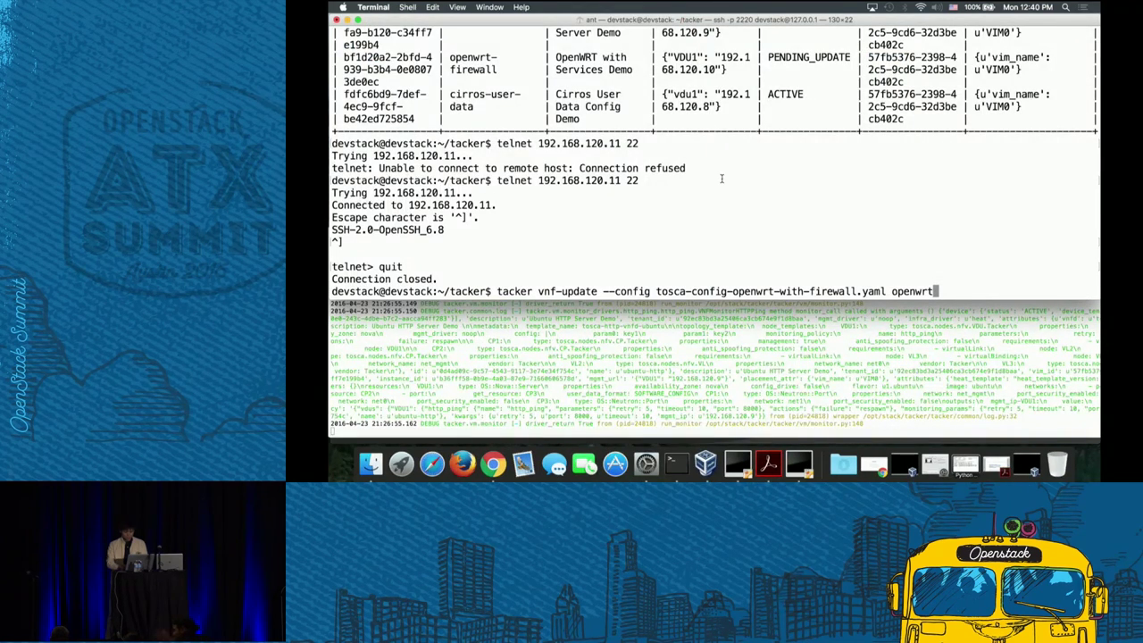
- Run the openwrt vnf-update, which returns an internal server error, then recall it and minimize Terminal
key(Return)
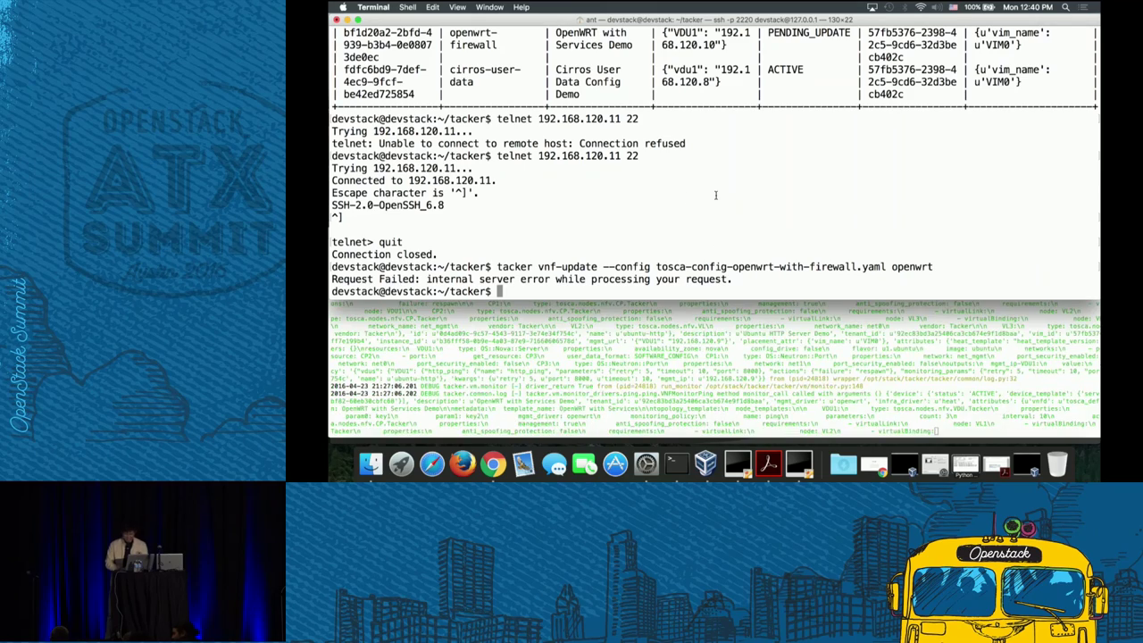
click(346, 20)
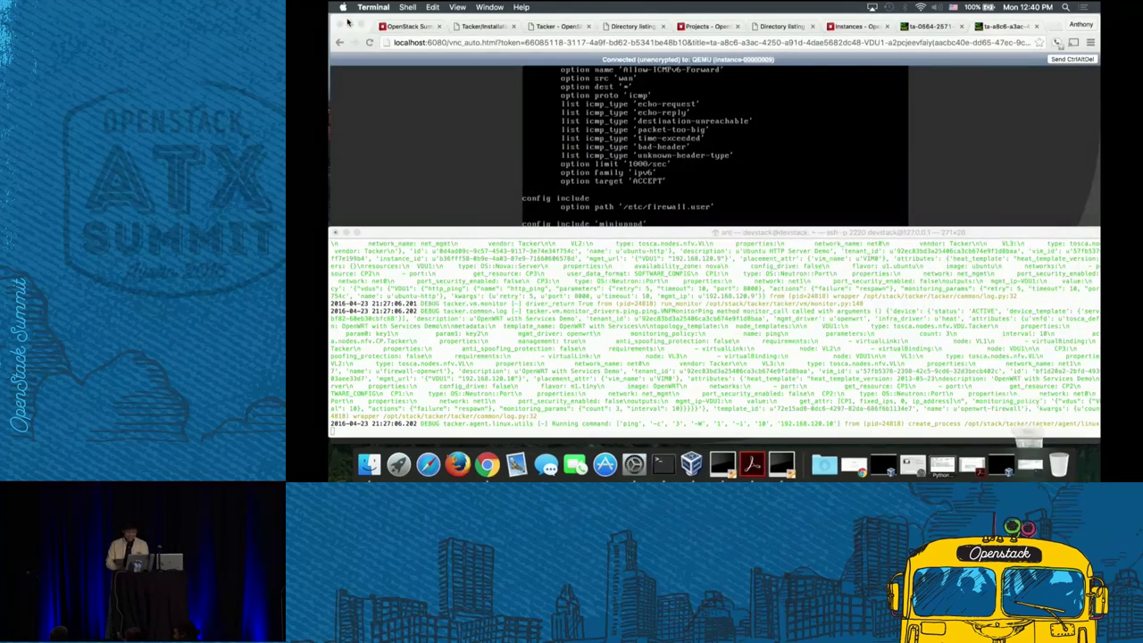
click(857, 165)
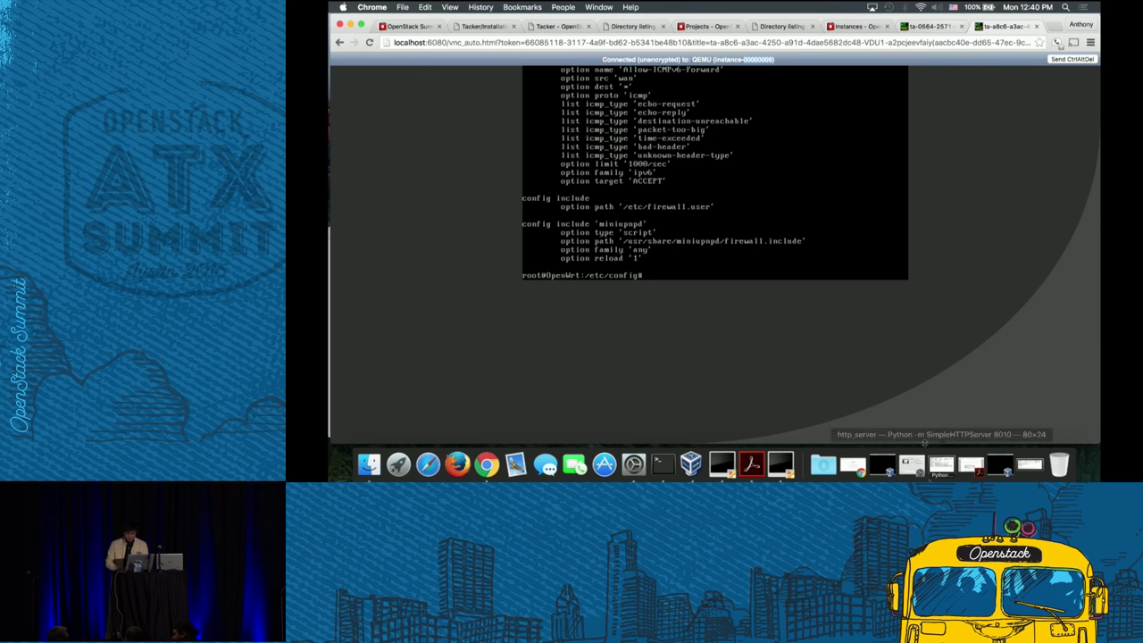
click(1043, 466)
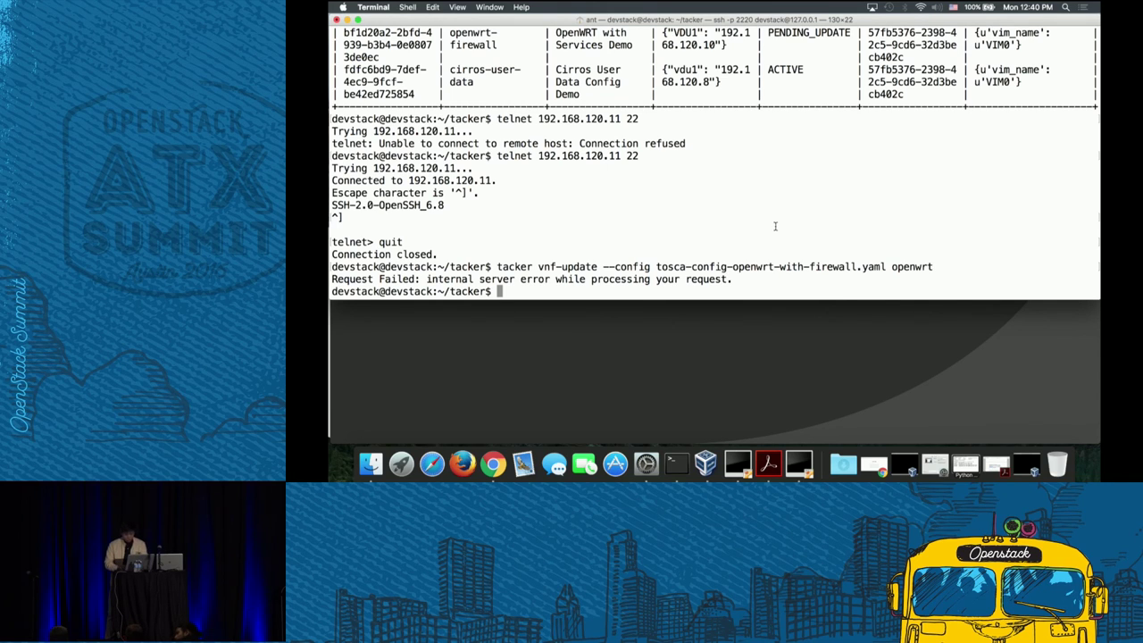
key(Up)
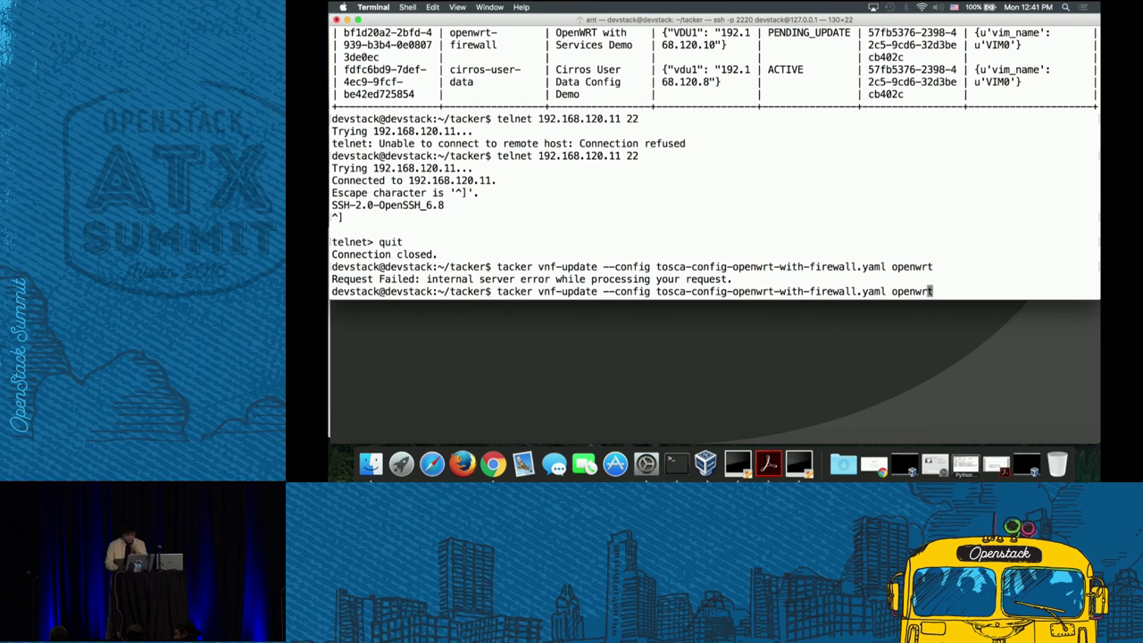
key(Left)
key(Left)
key(Left)
key(Left)
key(Left)
key(Left)
key(Left)
key(Left)
key(Left)
key(Left)
key(Left)
key(Left)
key(Left)
key(Left)
key(Left)
key(Left)
key(Left)
key(Left)
click(347, 20)
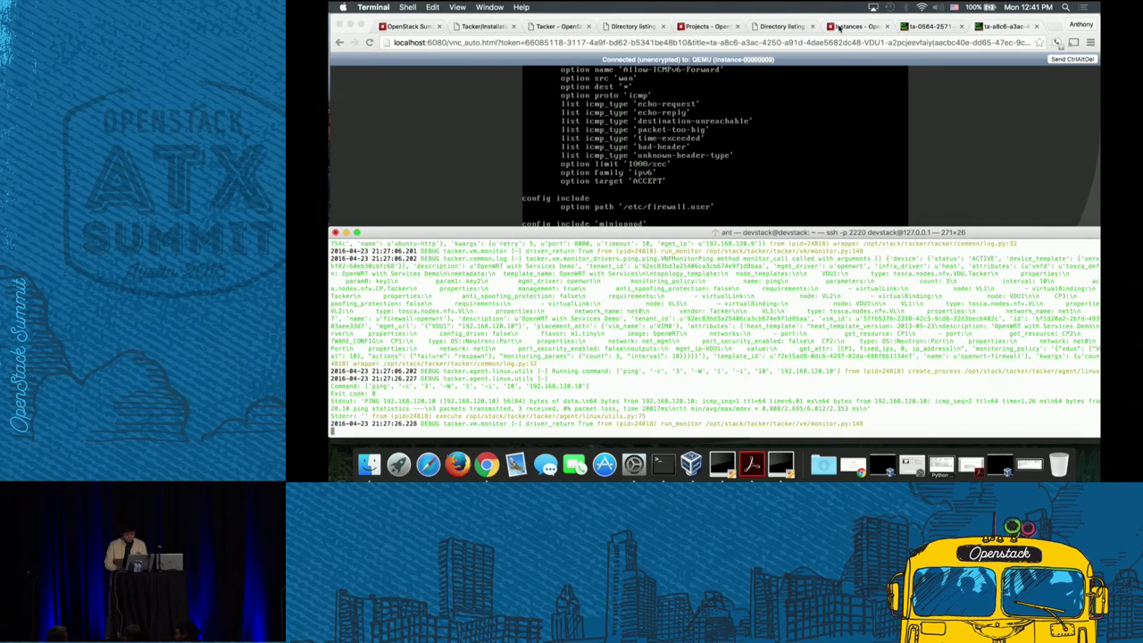
- Select openwrt and openwrt-firewall in VNF Manager and try terminating them; dismiss the error and reload
click(839, 28)
click(393, 342)
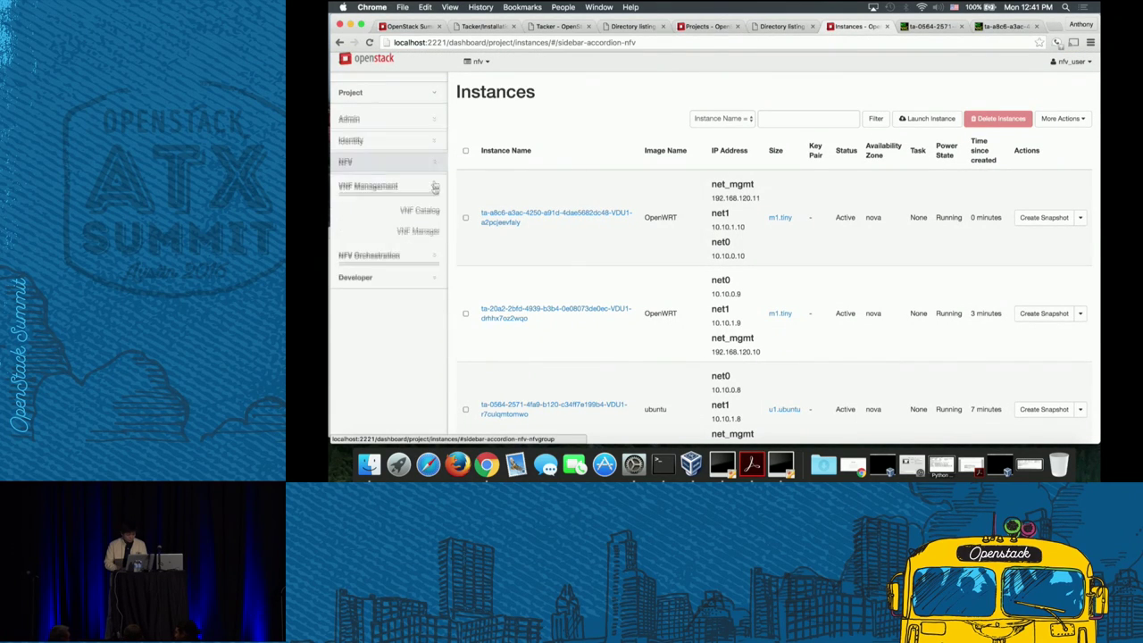
click(418, 228)
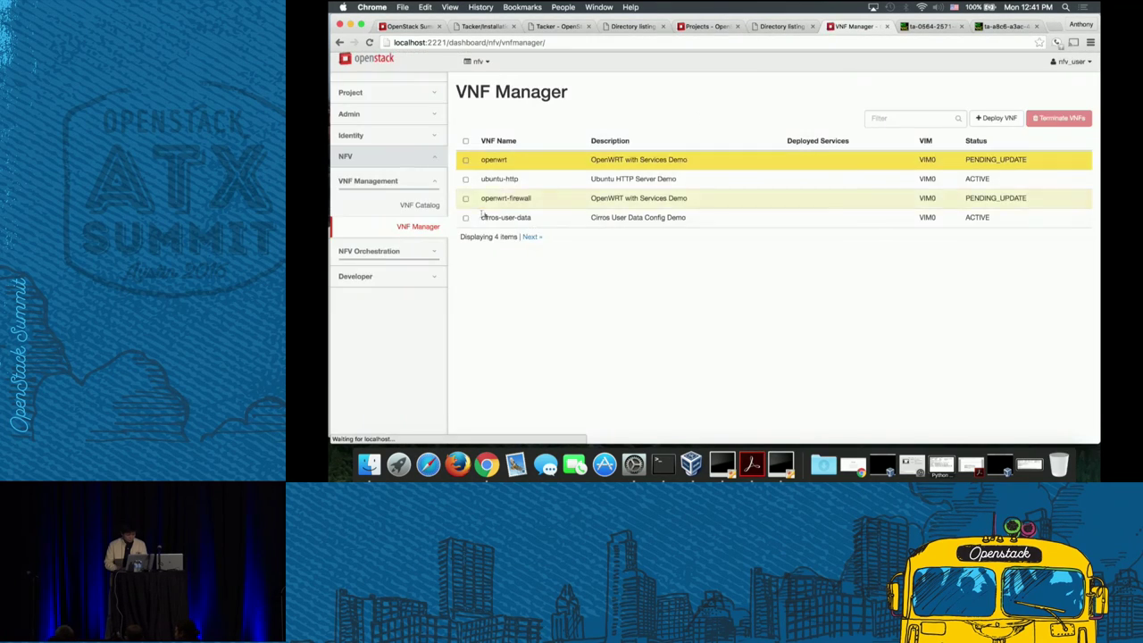
click(465, 160)
click(465, 198)
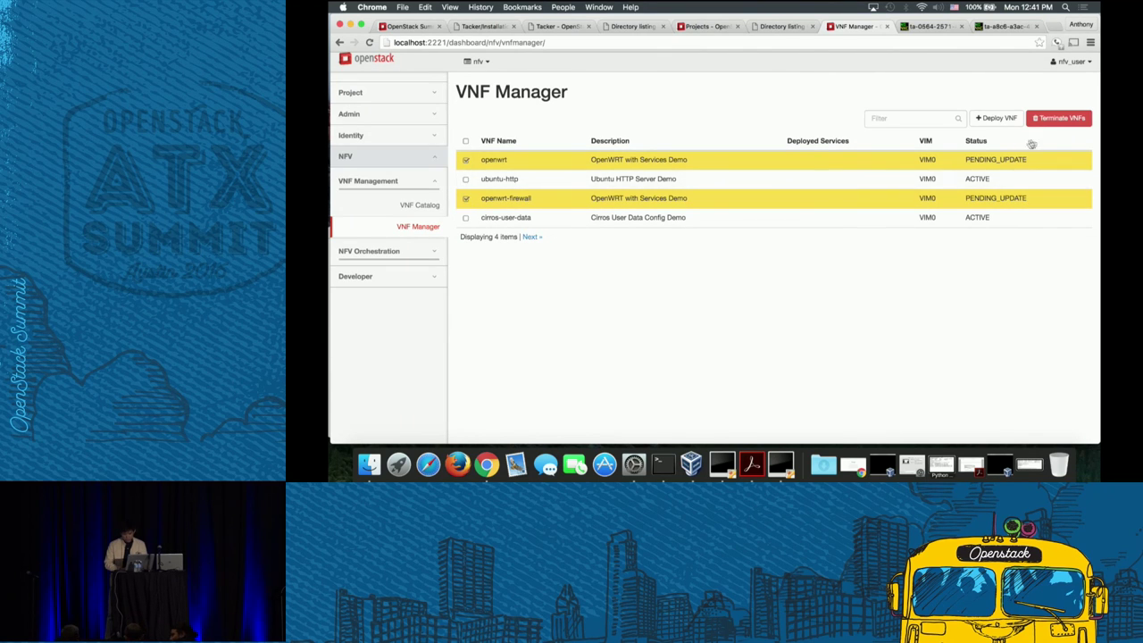
click(1059, 118)
click(857, 146)
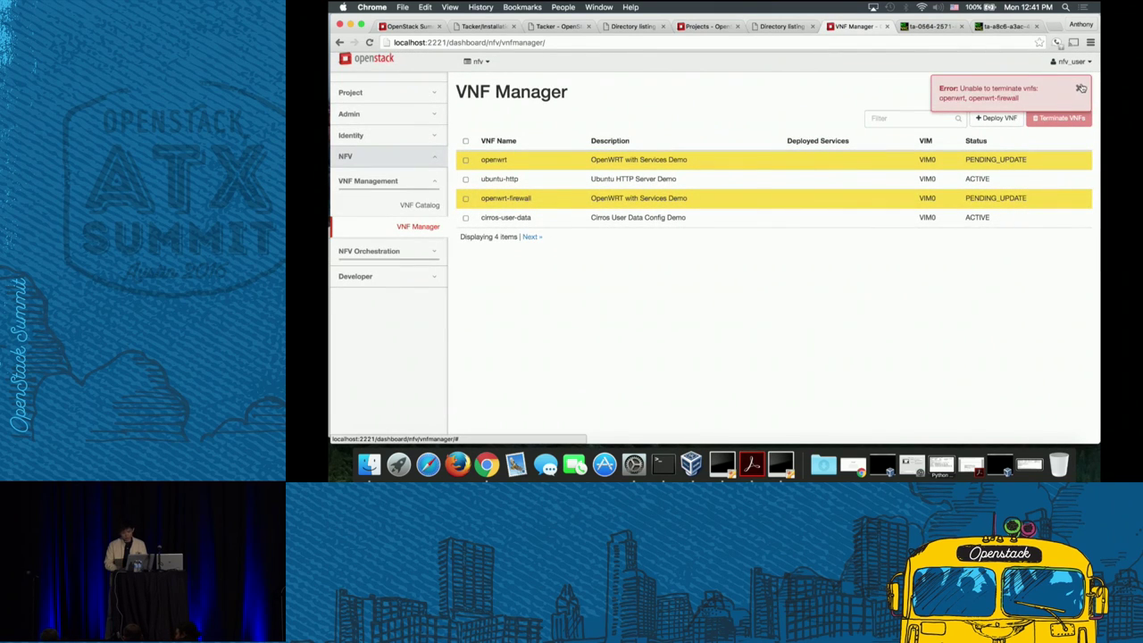
click(1078, 88)
click(414, 229)
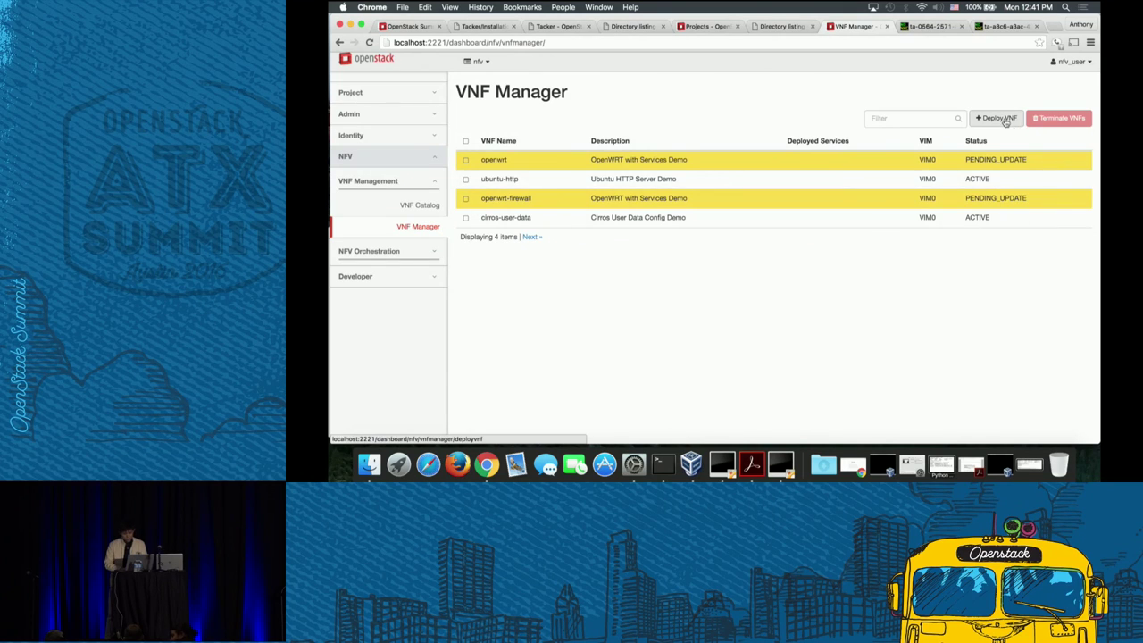
click(993, 118)
- Name the new VNF openwrt1, choose the firewall-openwrt catalog entry, and deploy it
text(open)
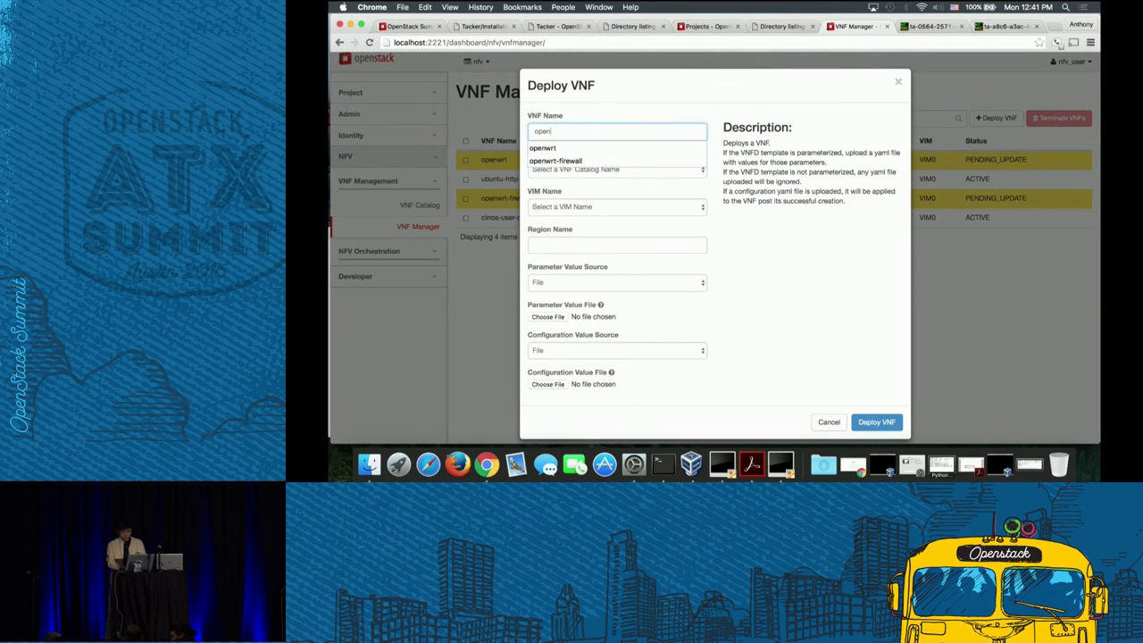
text(wrt1)
click(639, 168)
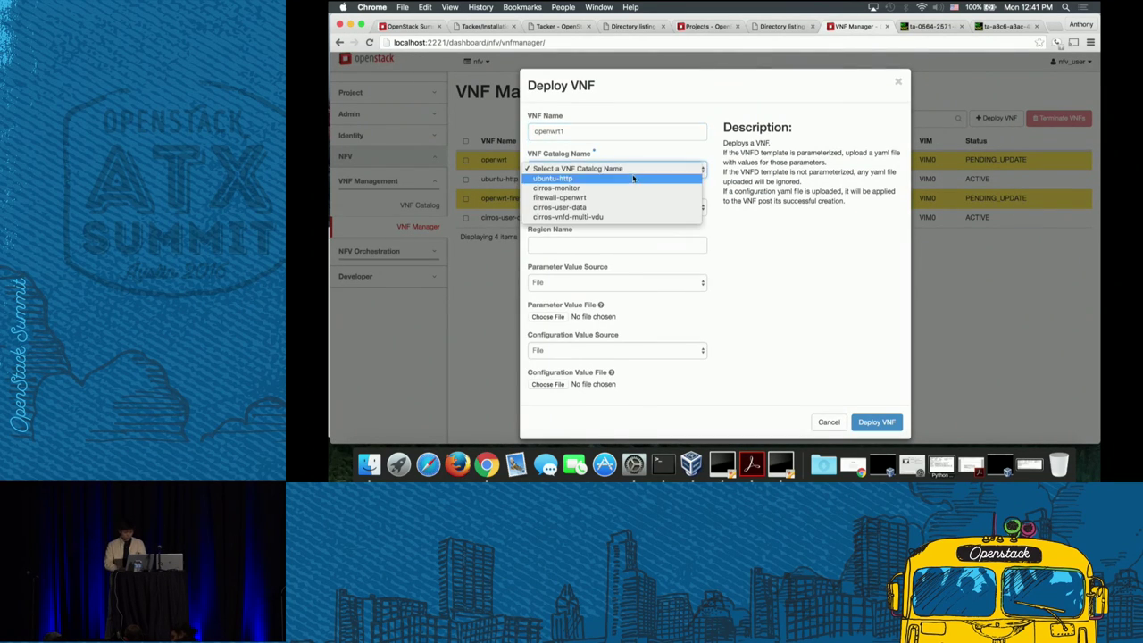
click(625, 197)
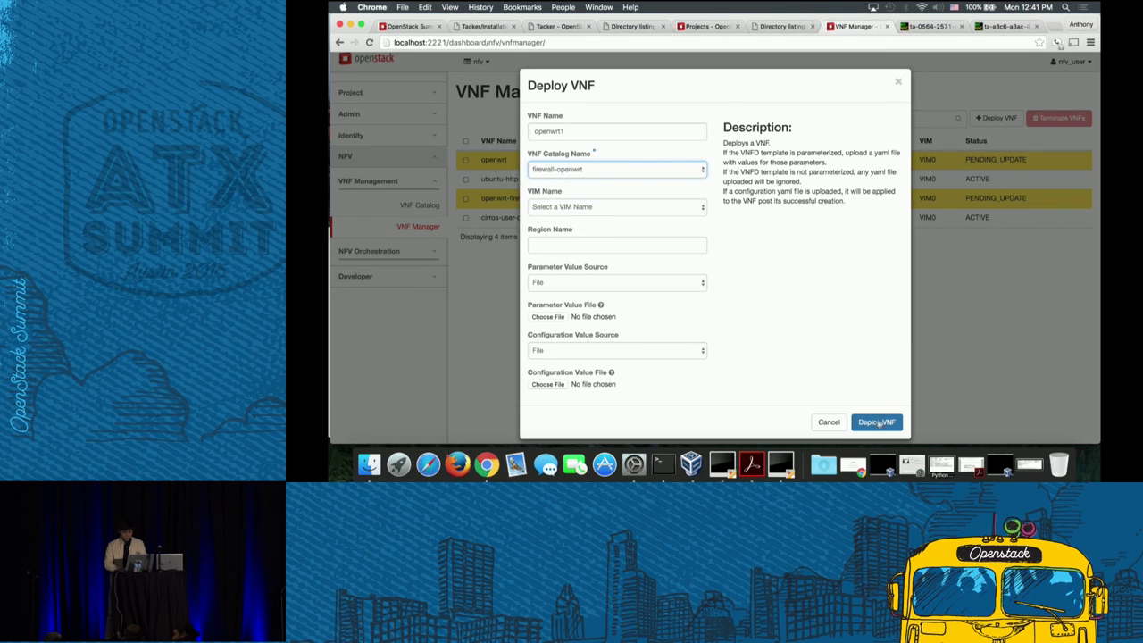
click(876, 423)
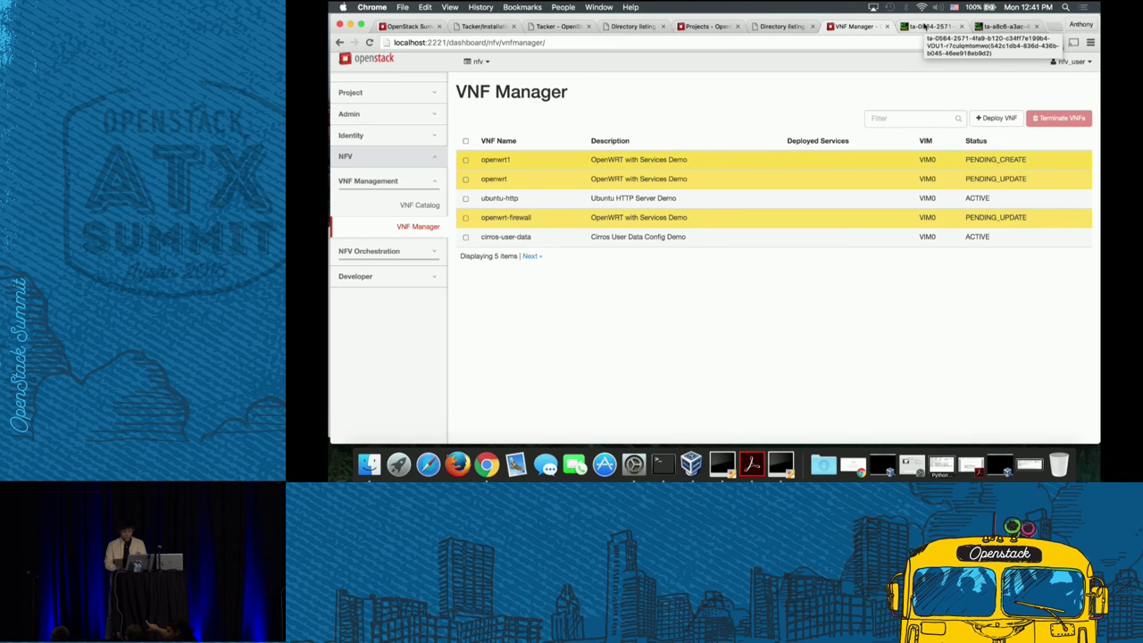
- Log into the Ubuntu VNF console with the ubuntu account
click(925, 26)
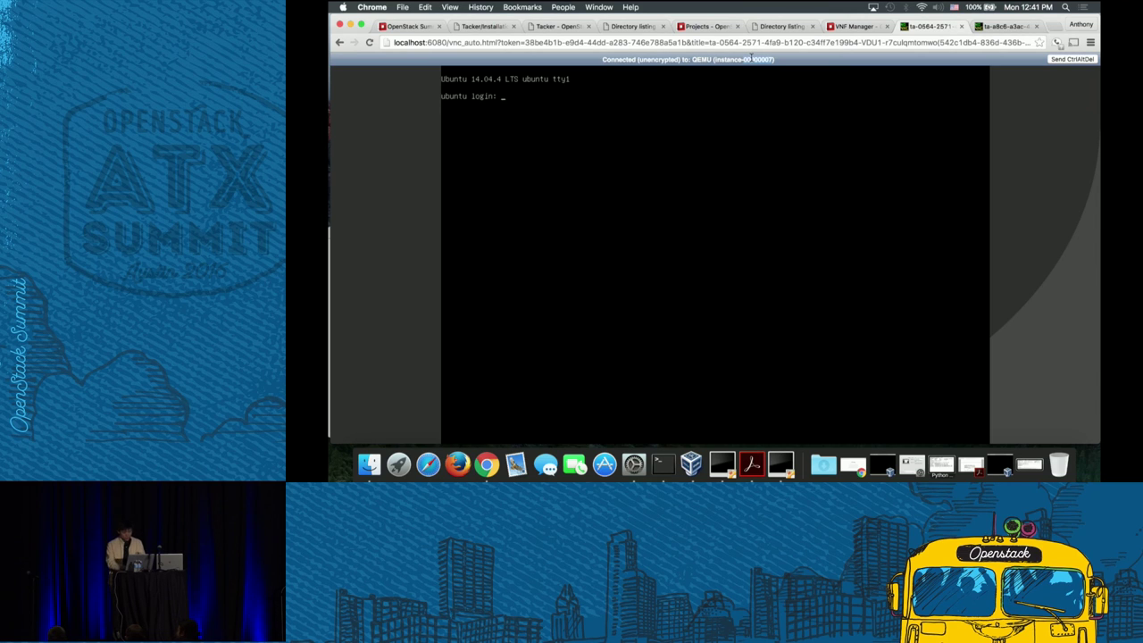
text(ubuntu)
key(Return)
key(Return)
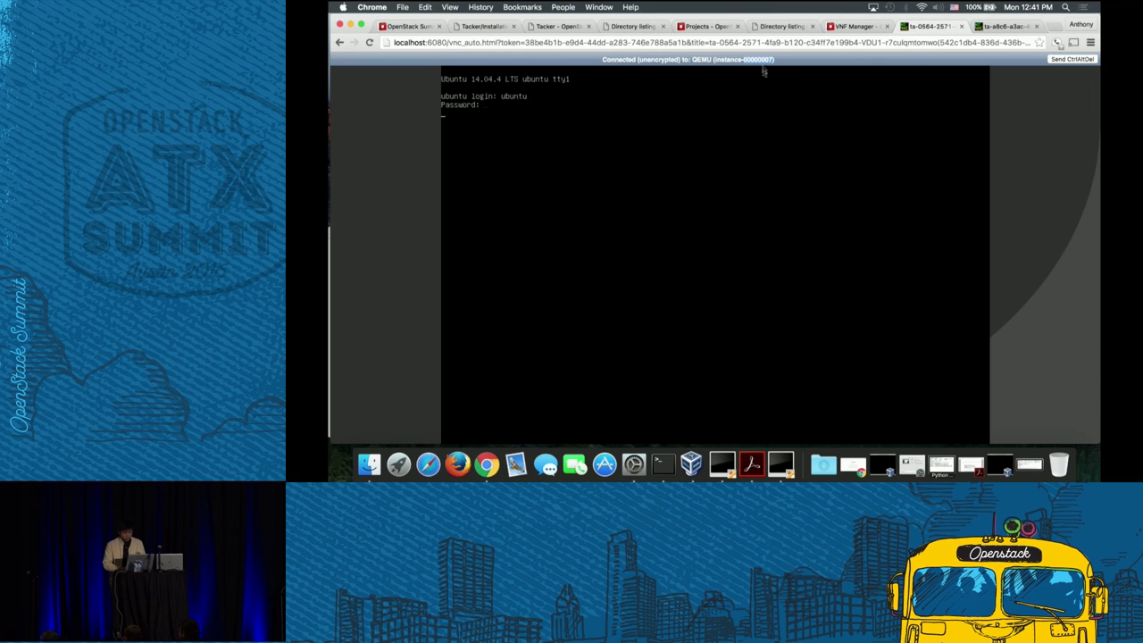
text(ubuntu login: ubuntu)
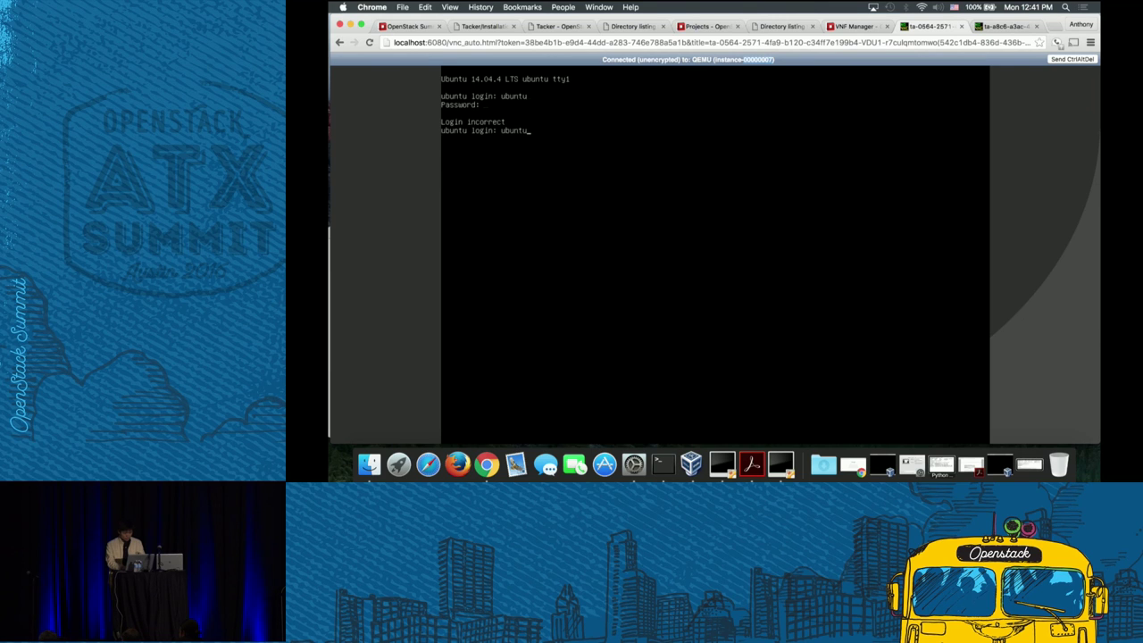
key(Return)
key(Return)
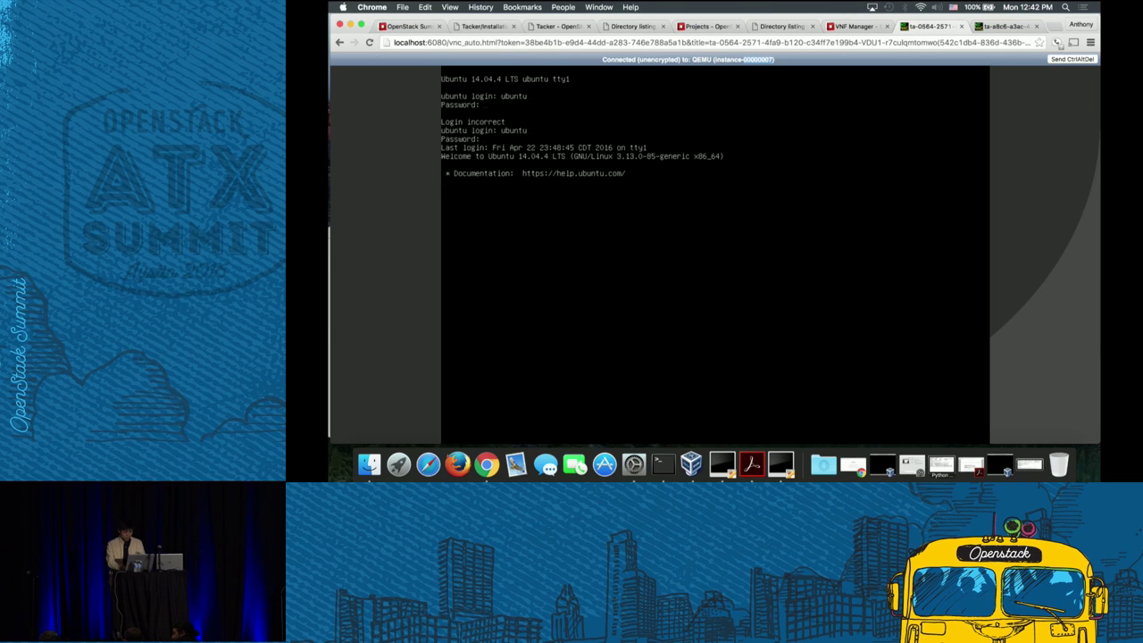
- Check apache2 service status and confirm with netstat that it listens on port 8000
text(sudo service apach2)
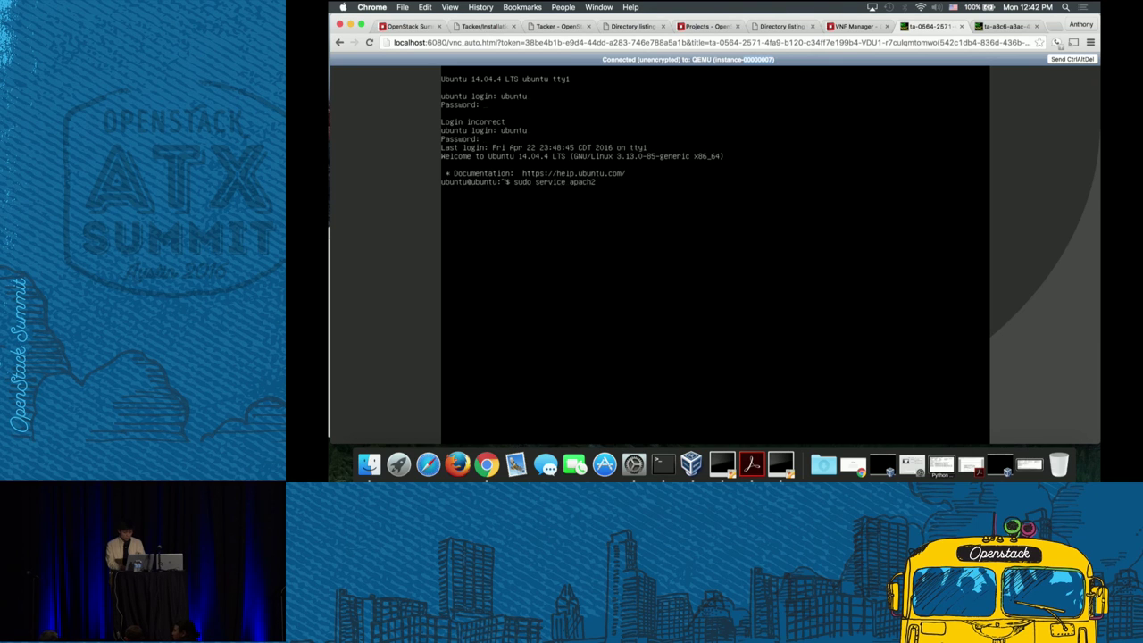
key(BackSpace)
text(e2 status)
key(Return)
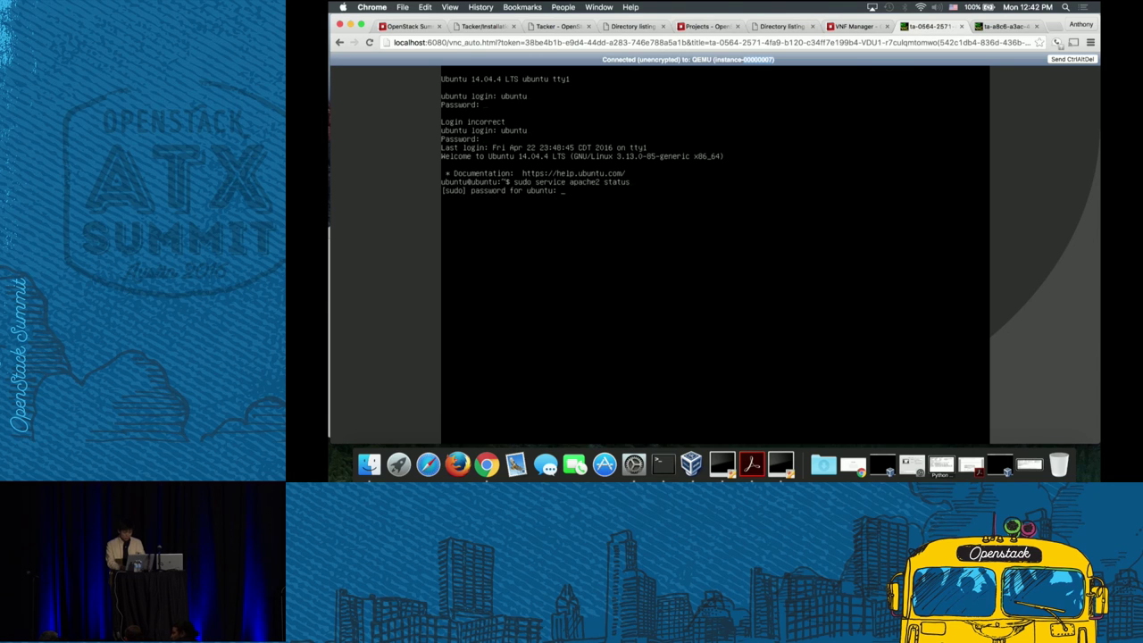
key(Return)
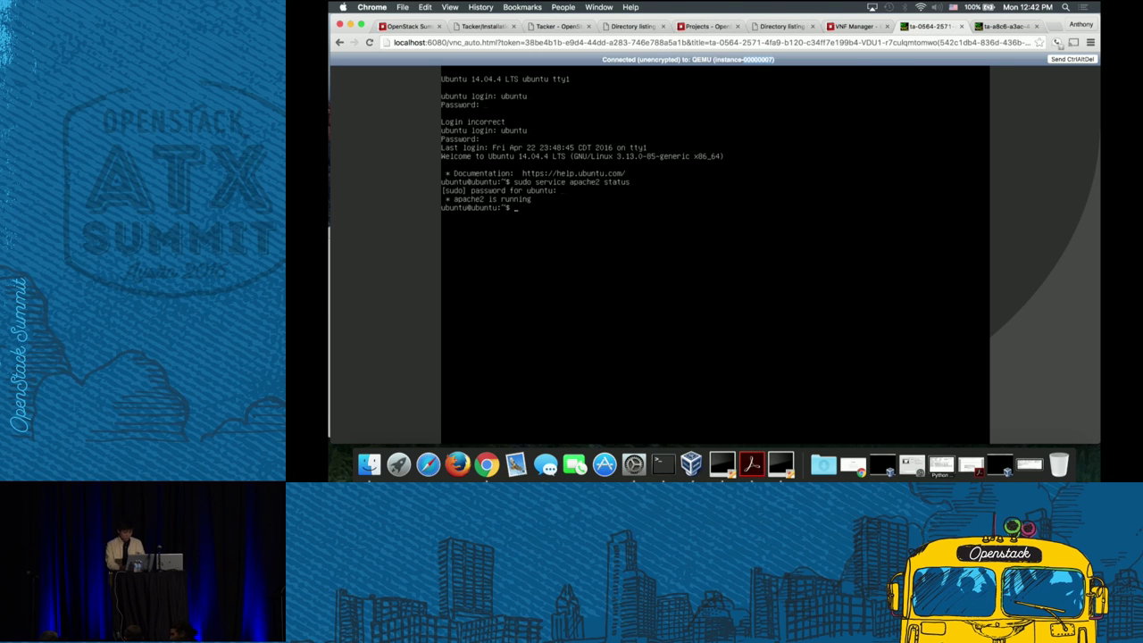
text(sudo netstat -pan | grep 8000)
key(Return)
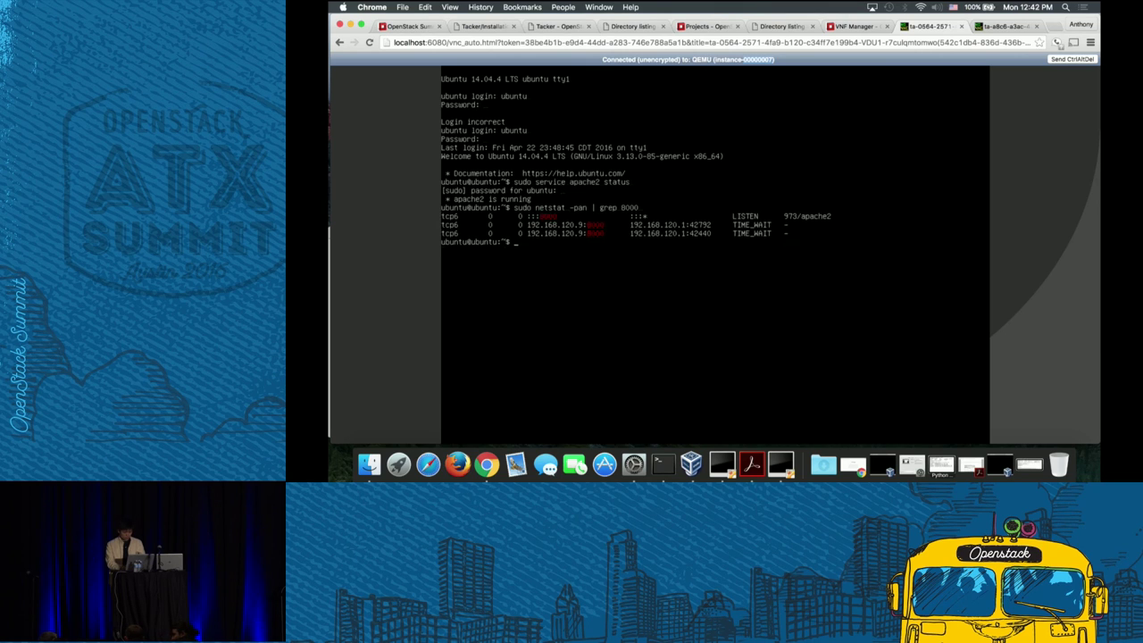
- Stop apache2 with sudo service apache2 stop and close the OpenWrt console tab
text(sudo service apache2 stop)
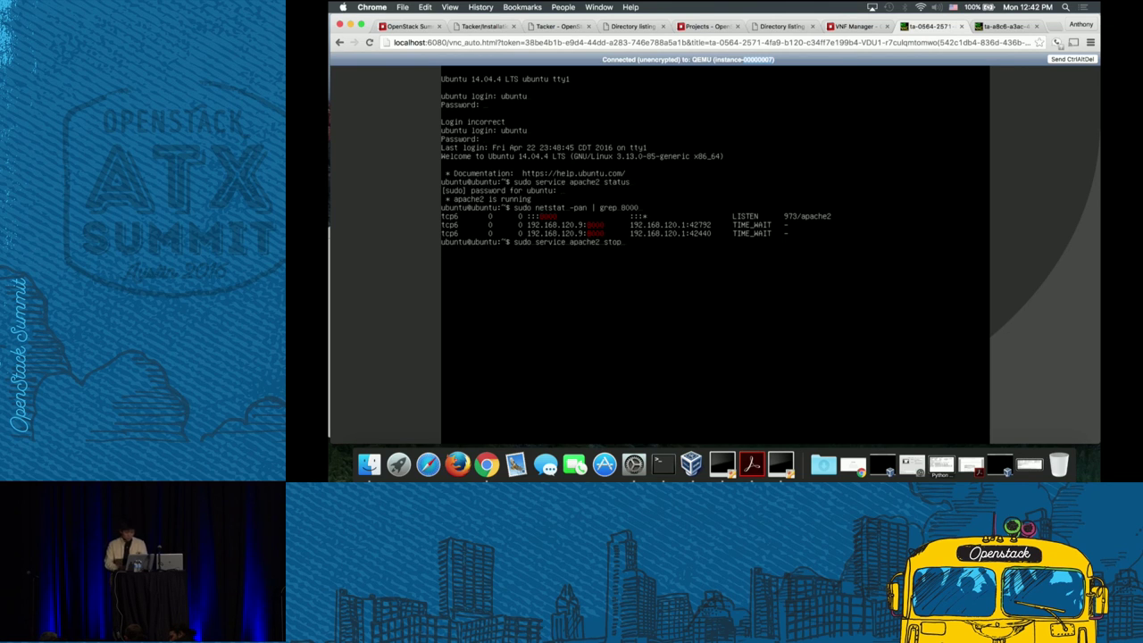
key(Return)
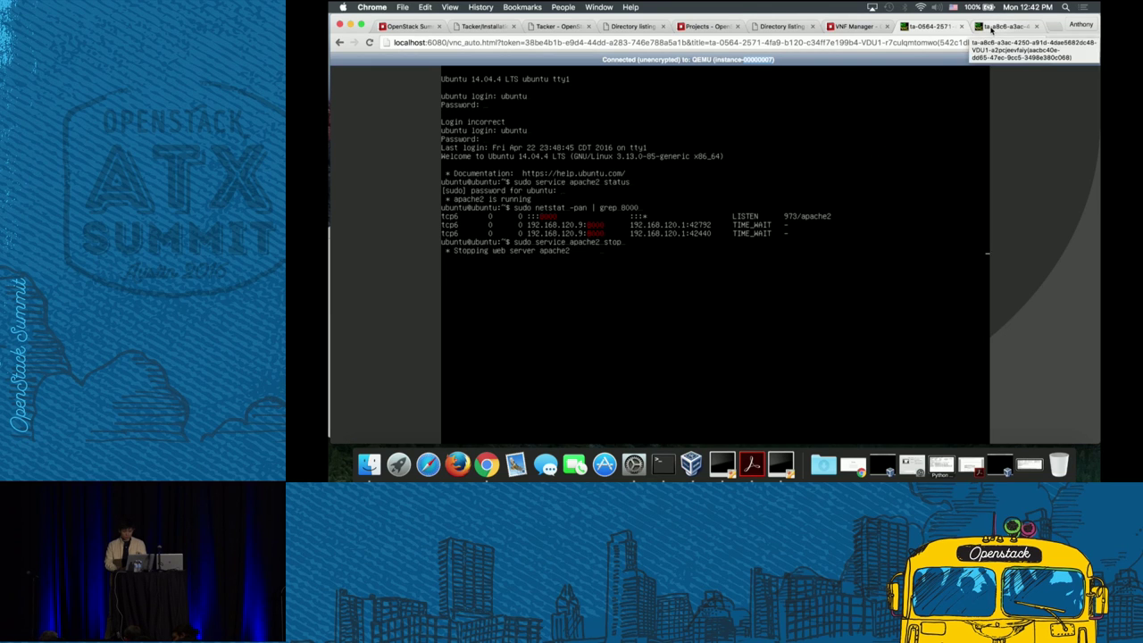
click(991, 28)
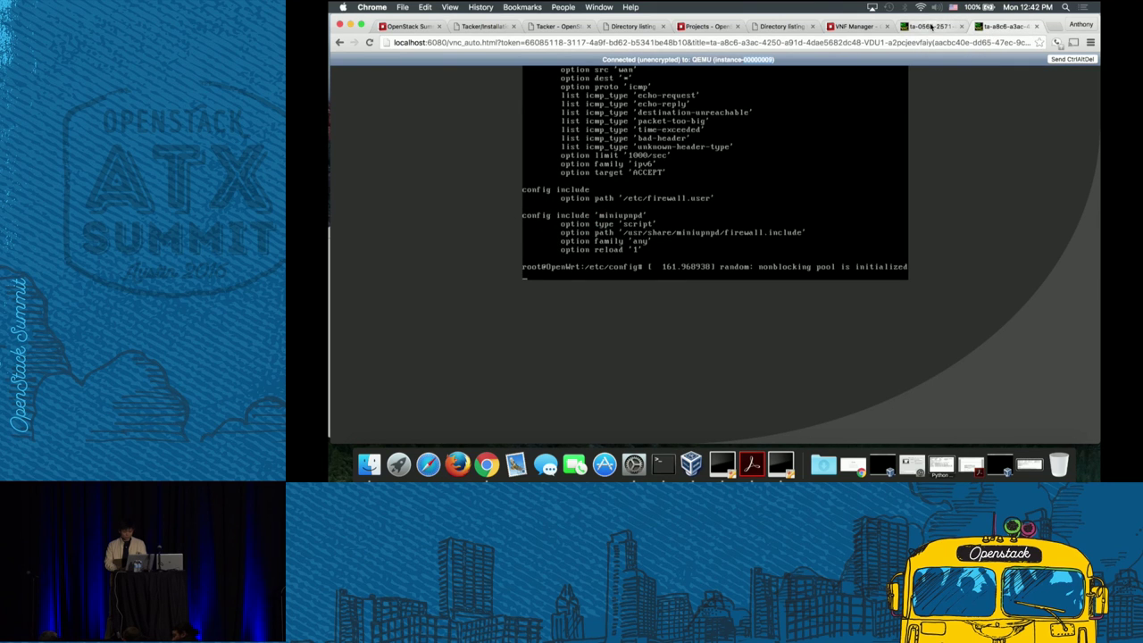
click(1036, 26)
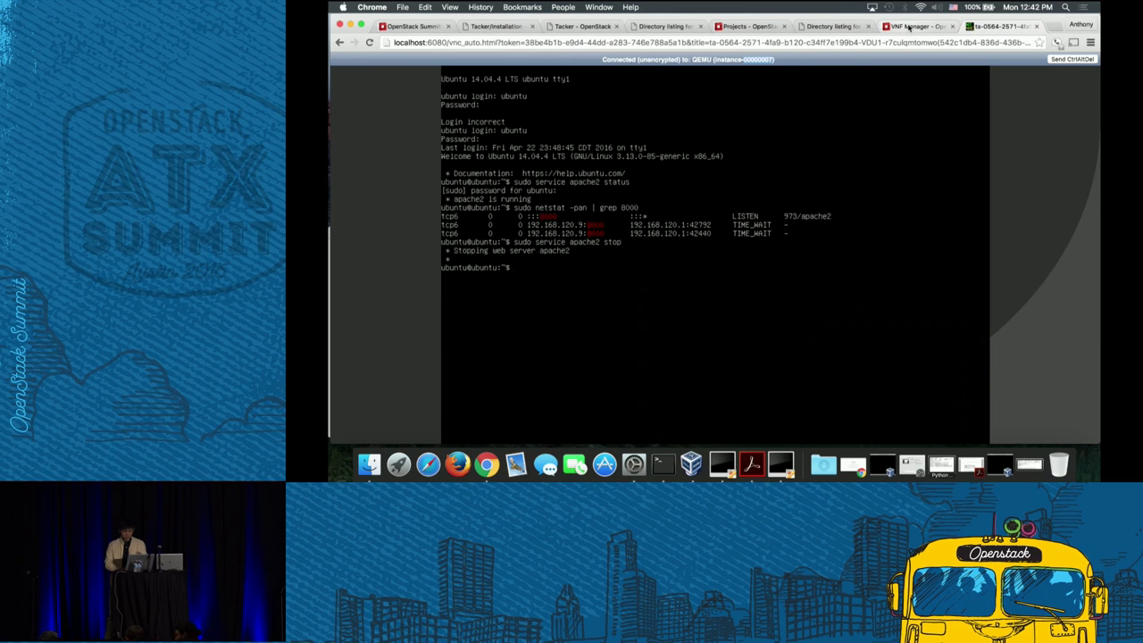